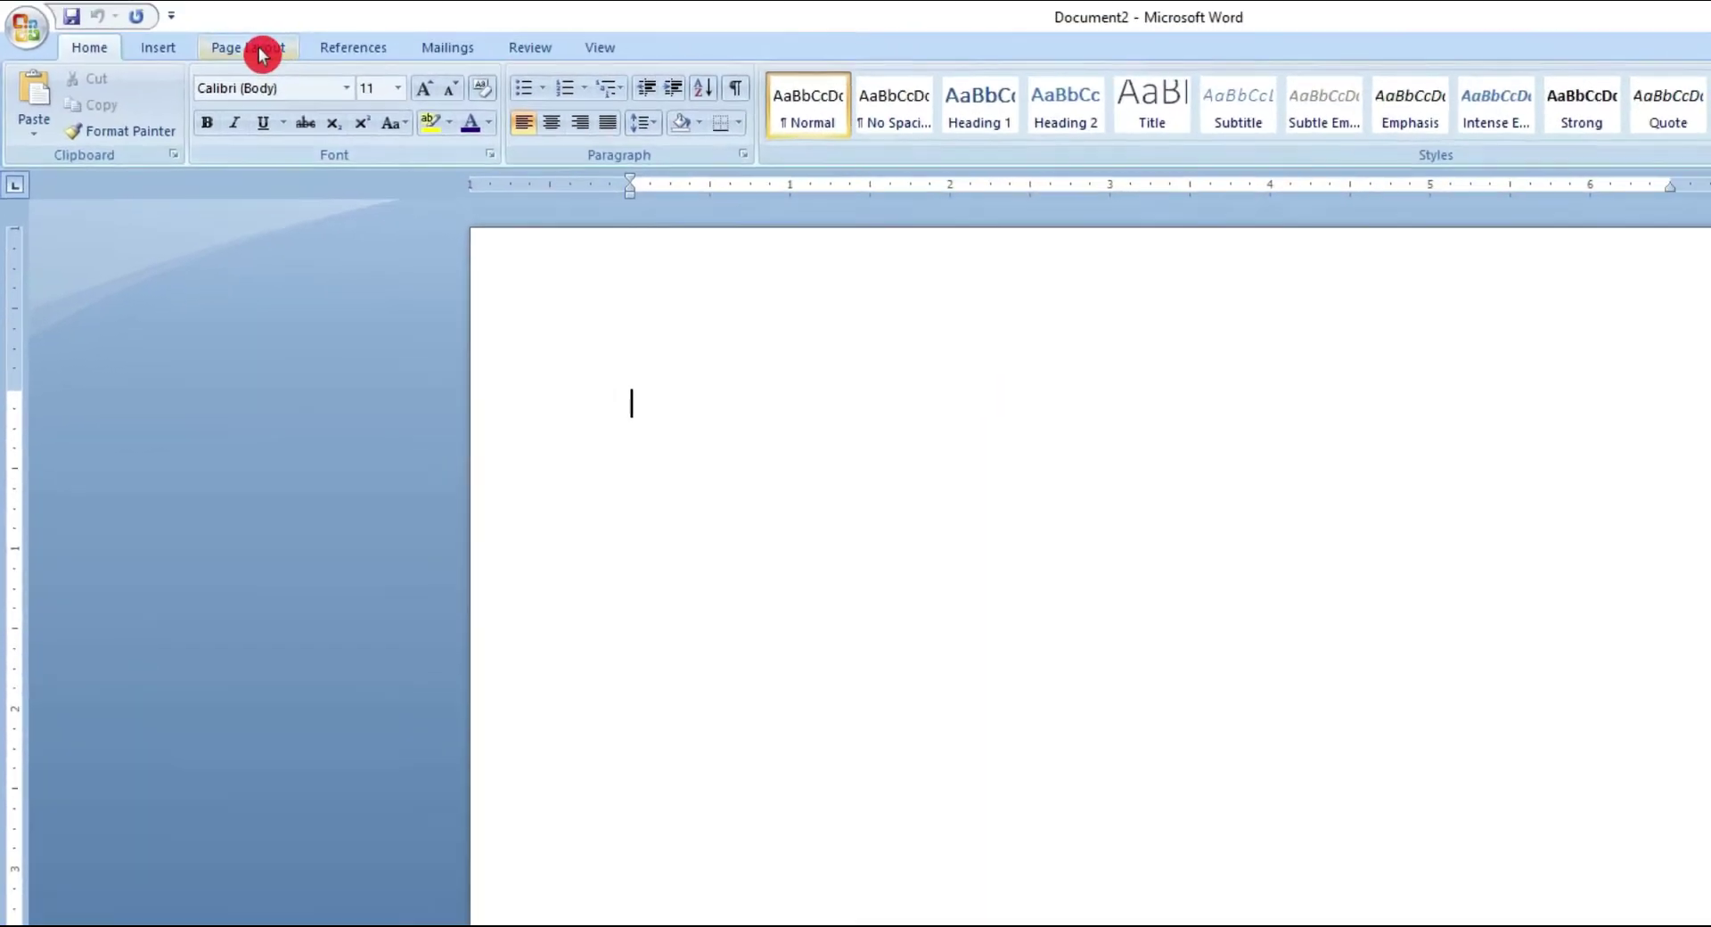
Switch the blank page's orientation to Landscape from the Page Layout options
left_click(186, 35)
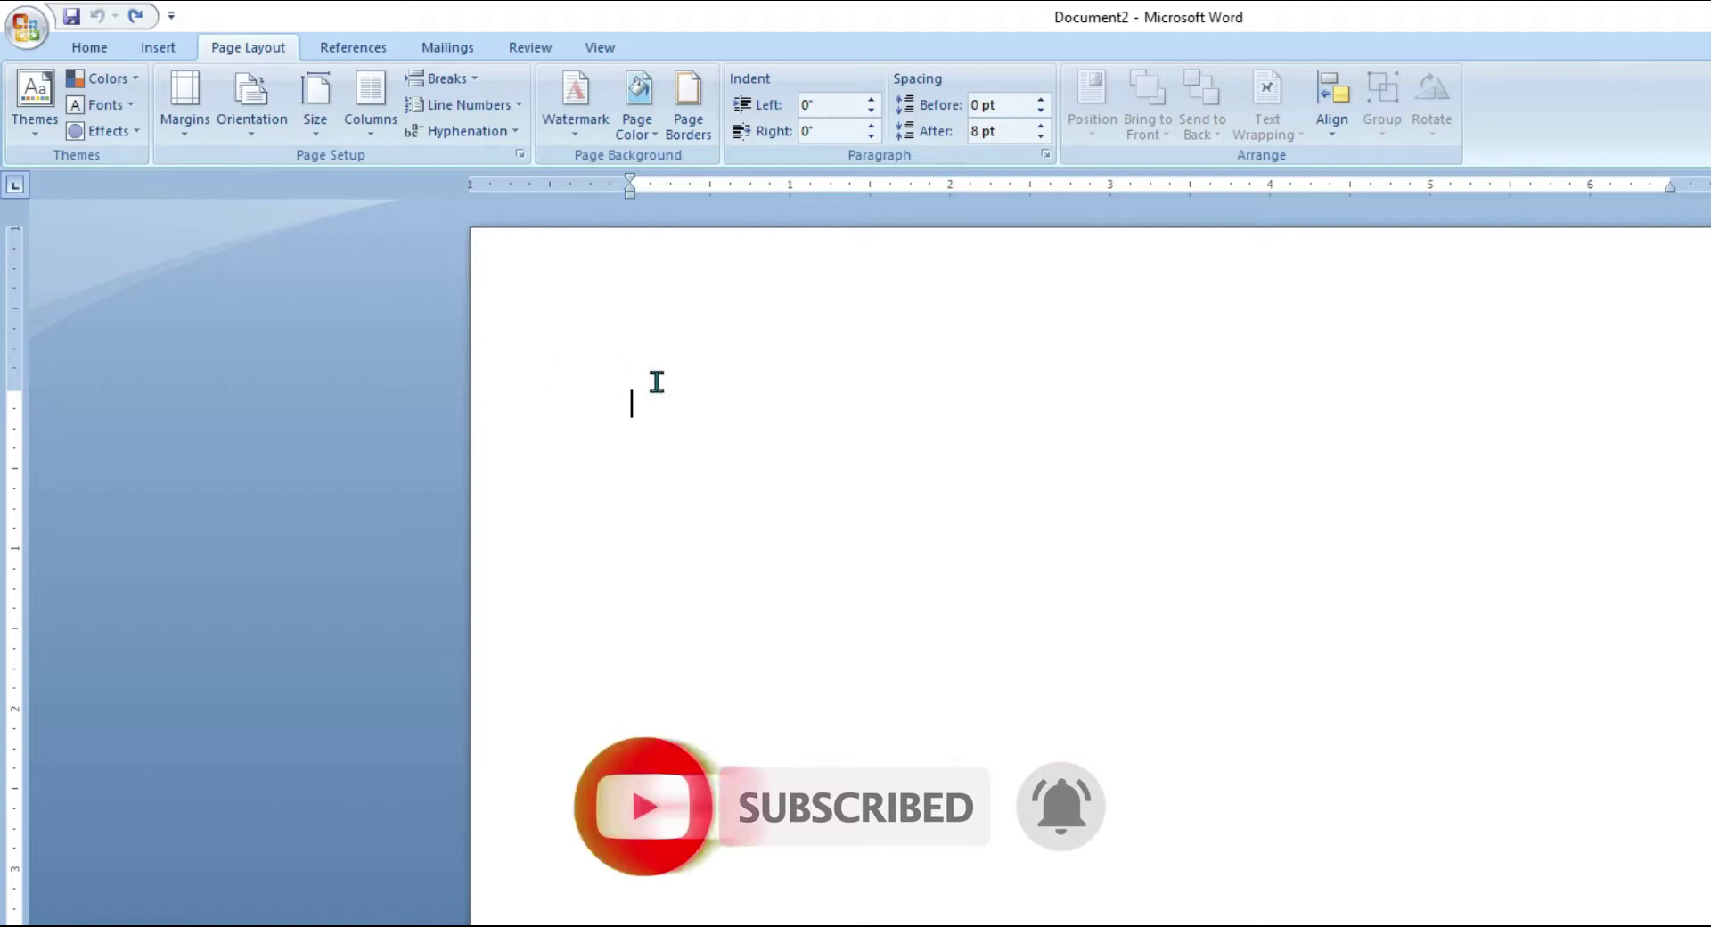
left_click(255, 136)
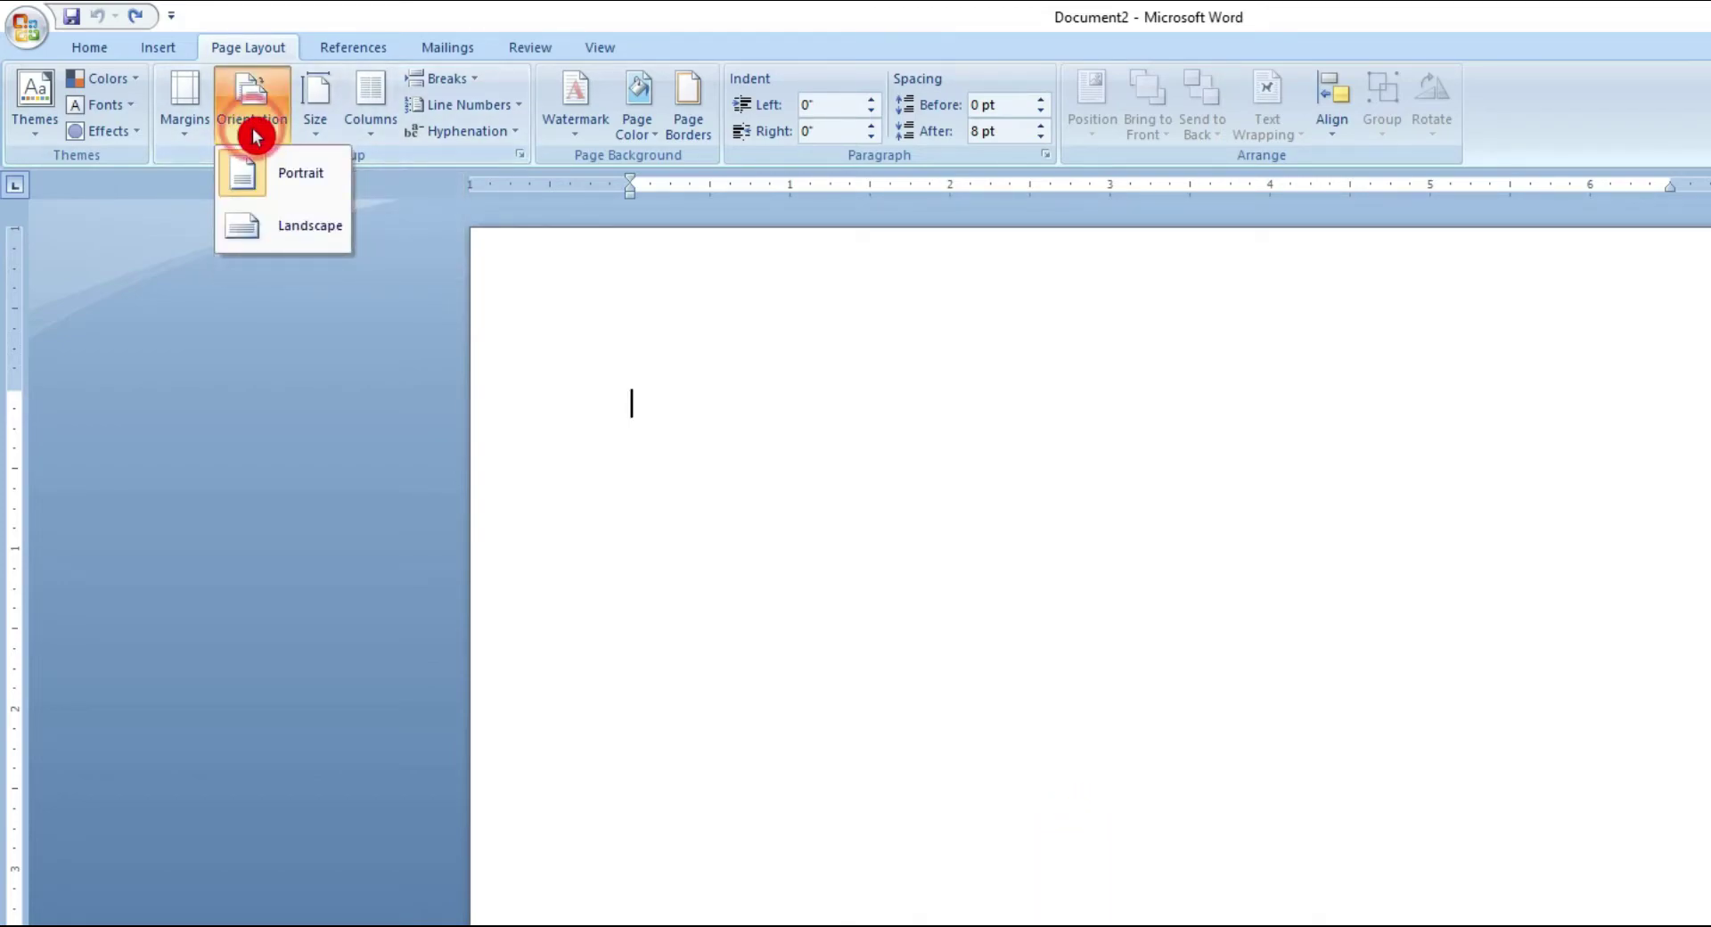
left_click(311, 237)
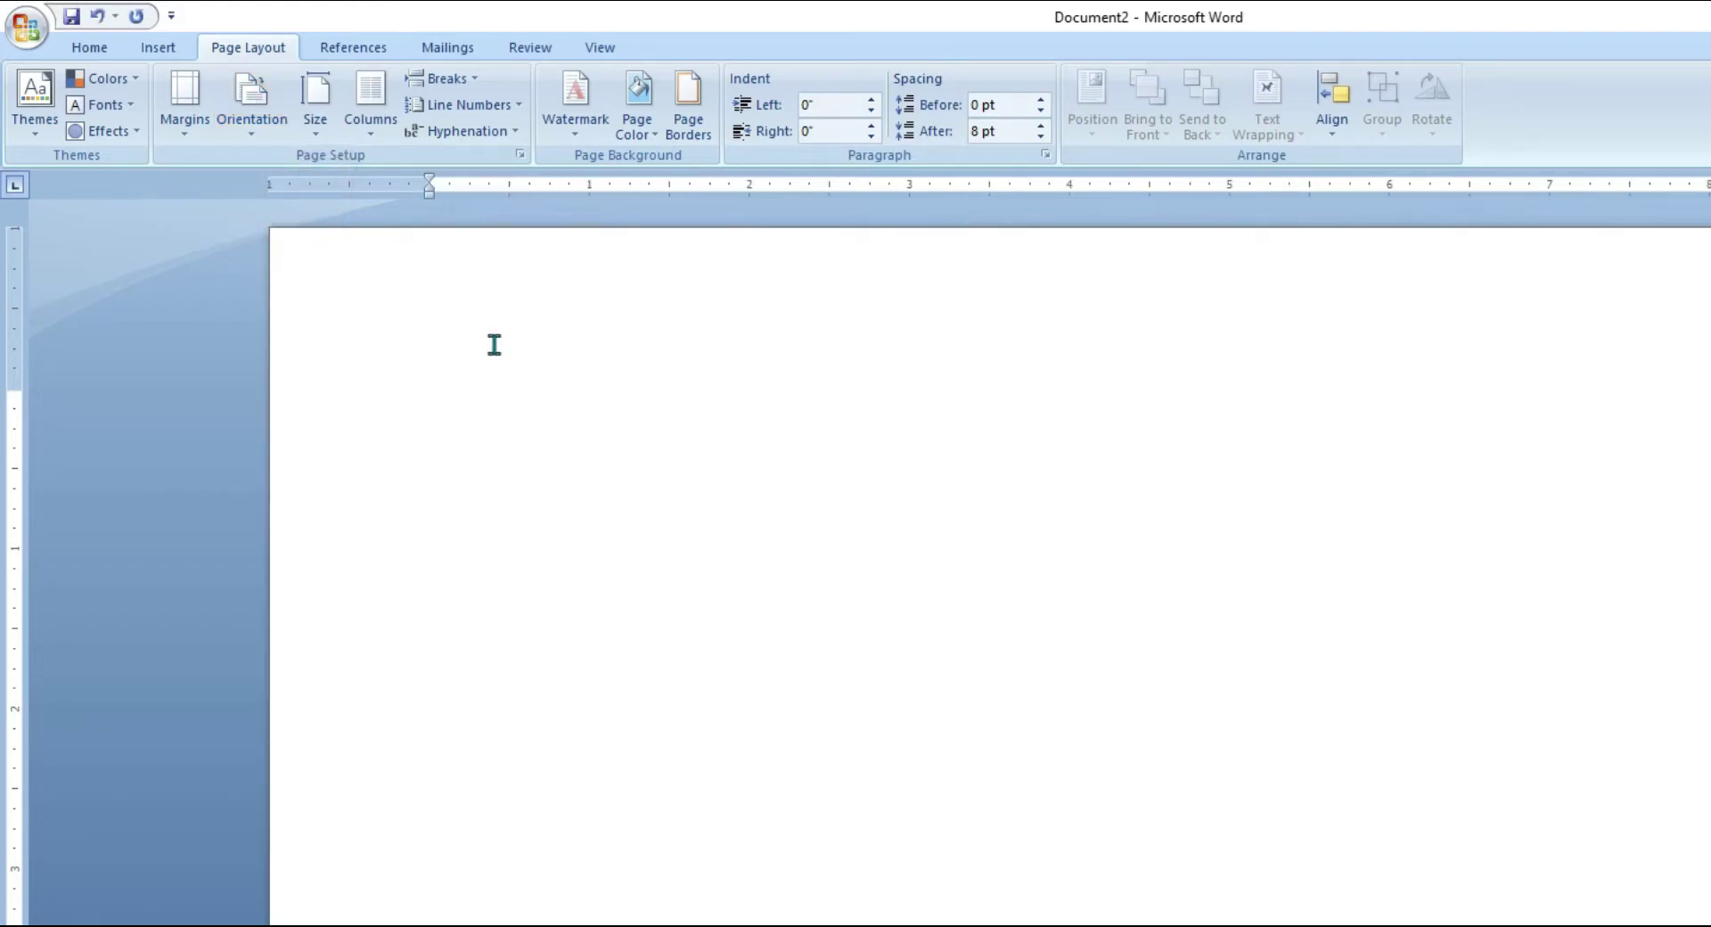
Set a custom 3.38 × 2.13 inch paper size, then switch the page back to Portrait
left_click(315, 93)
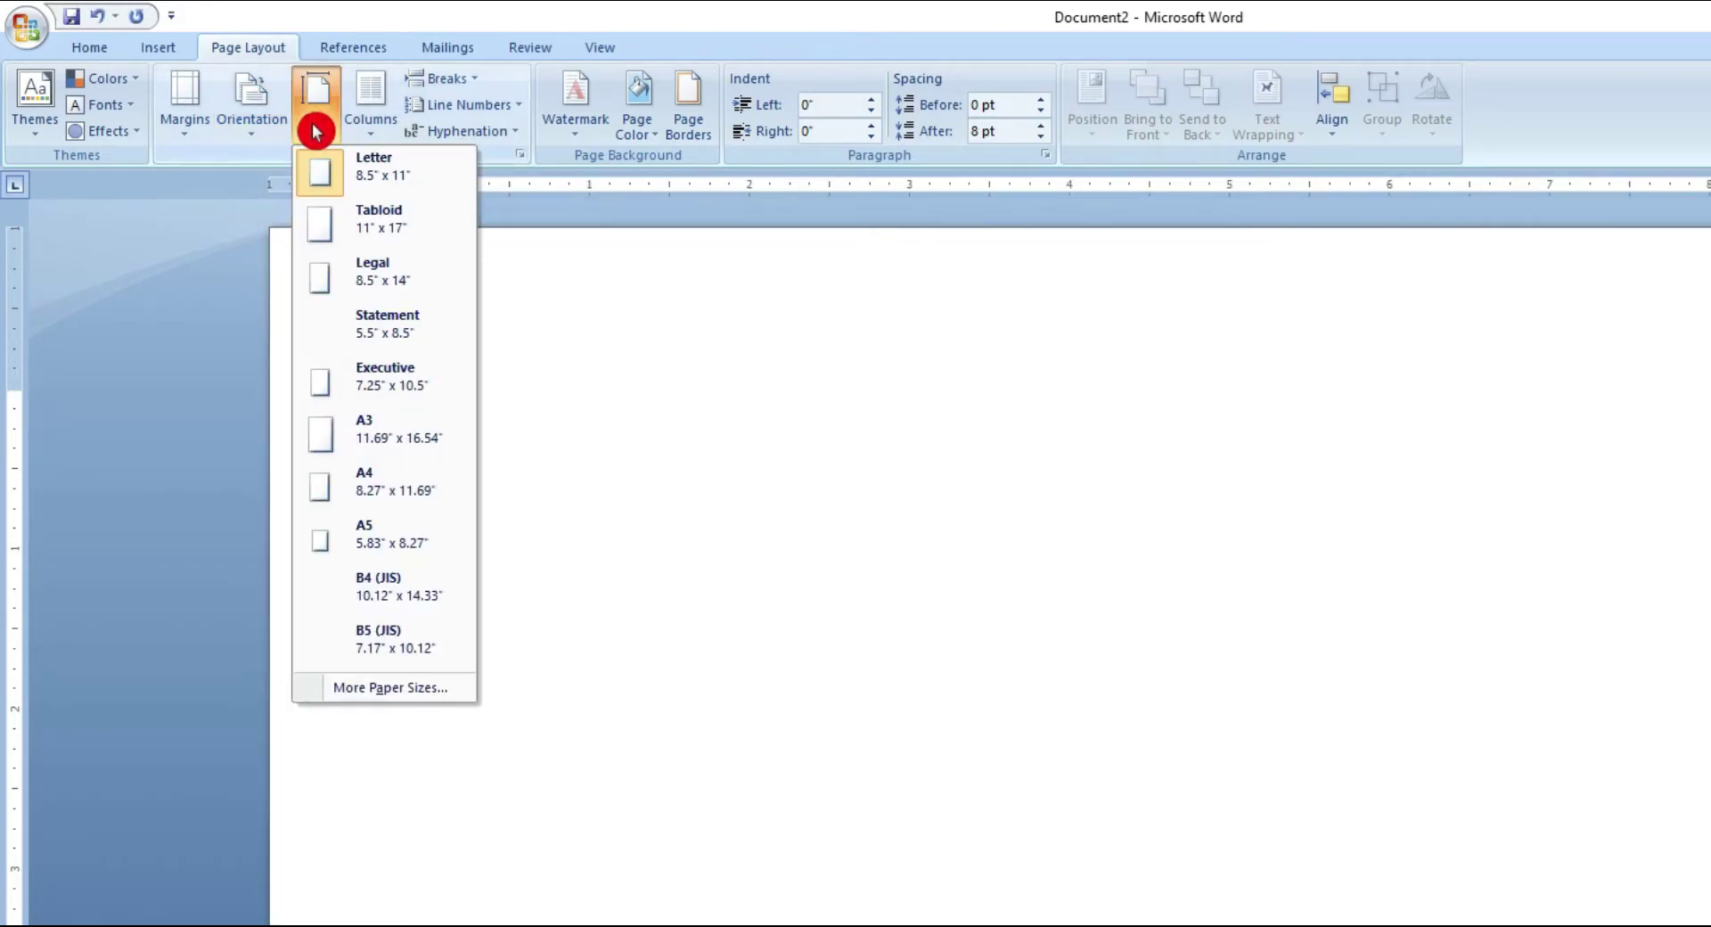
left_click(417, 689)
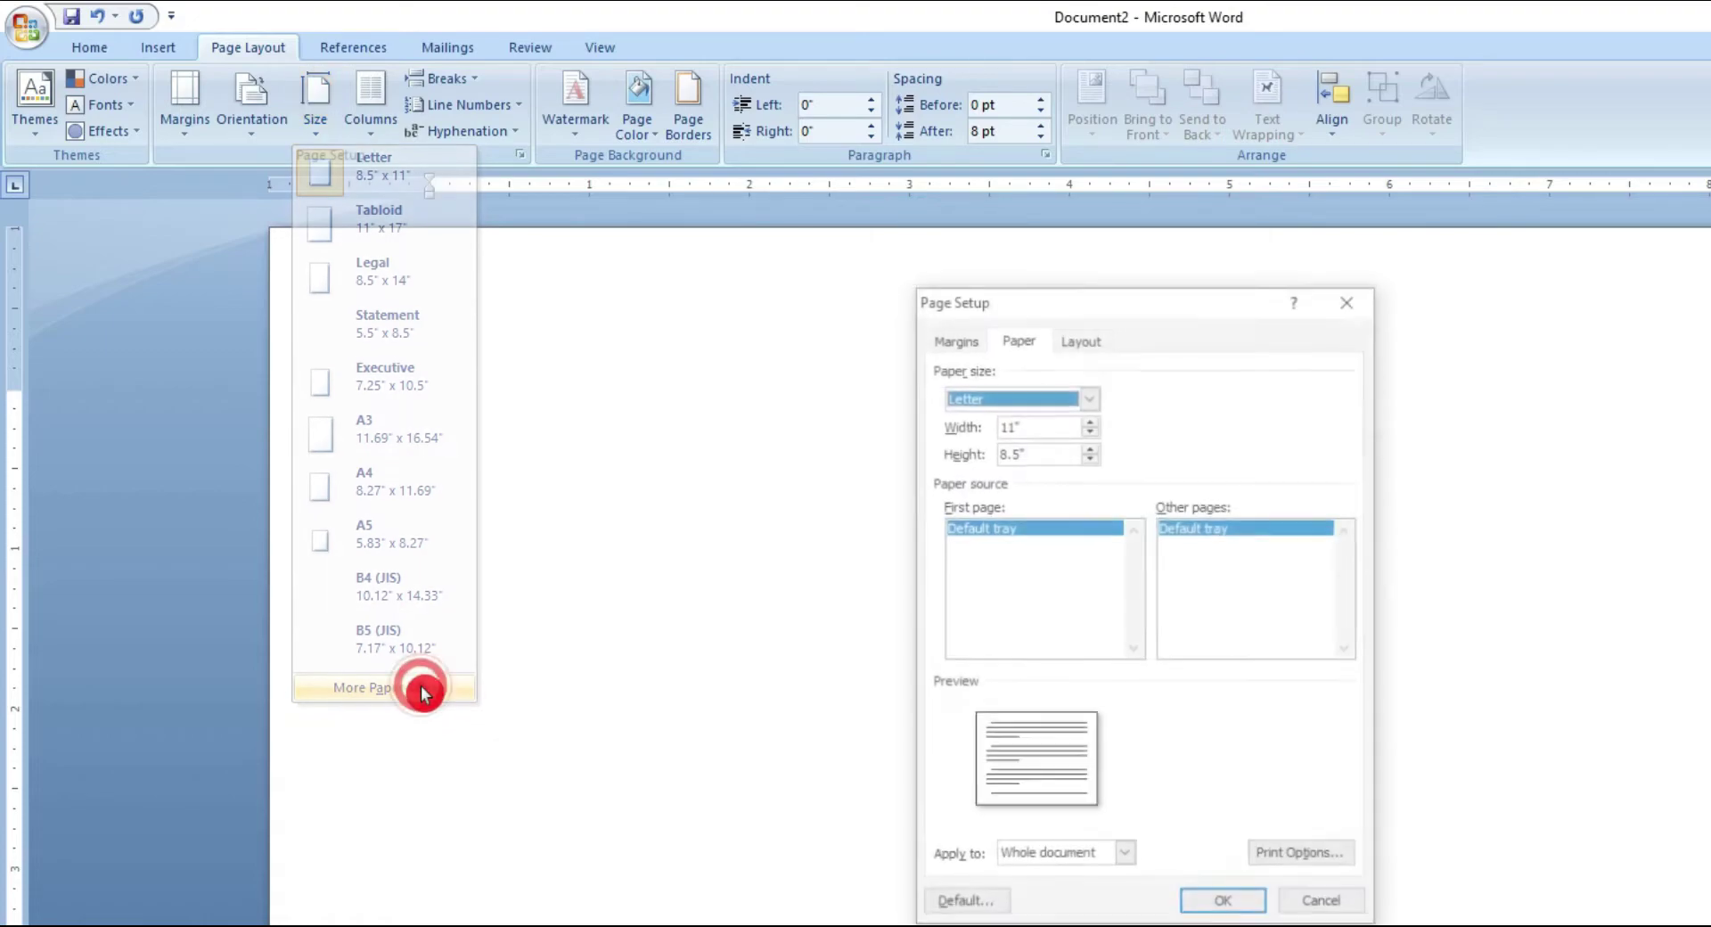
double_click(1014, 424)
key("BackSpace")
type("3.38")
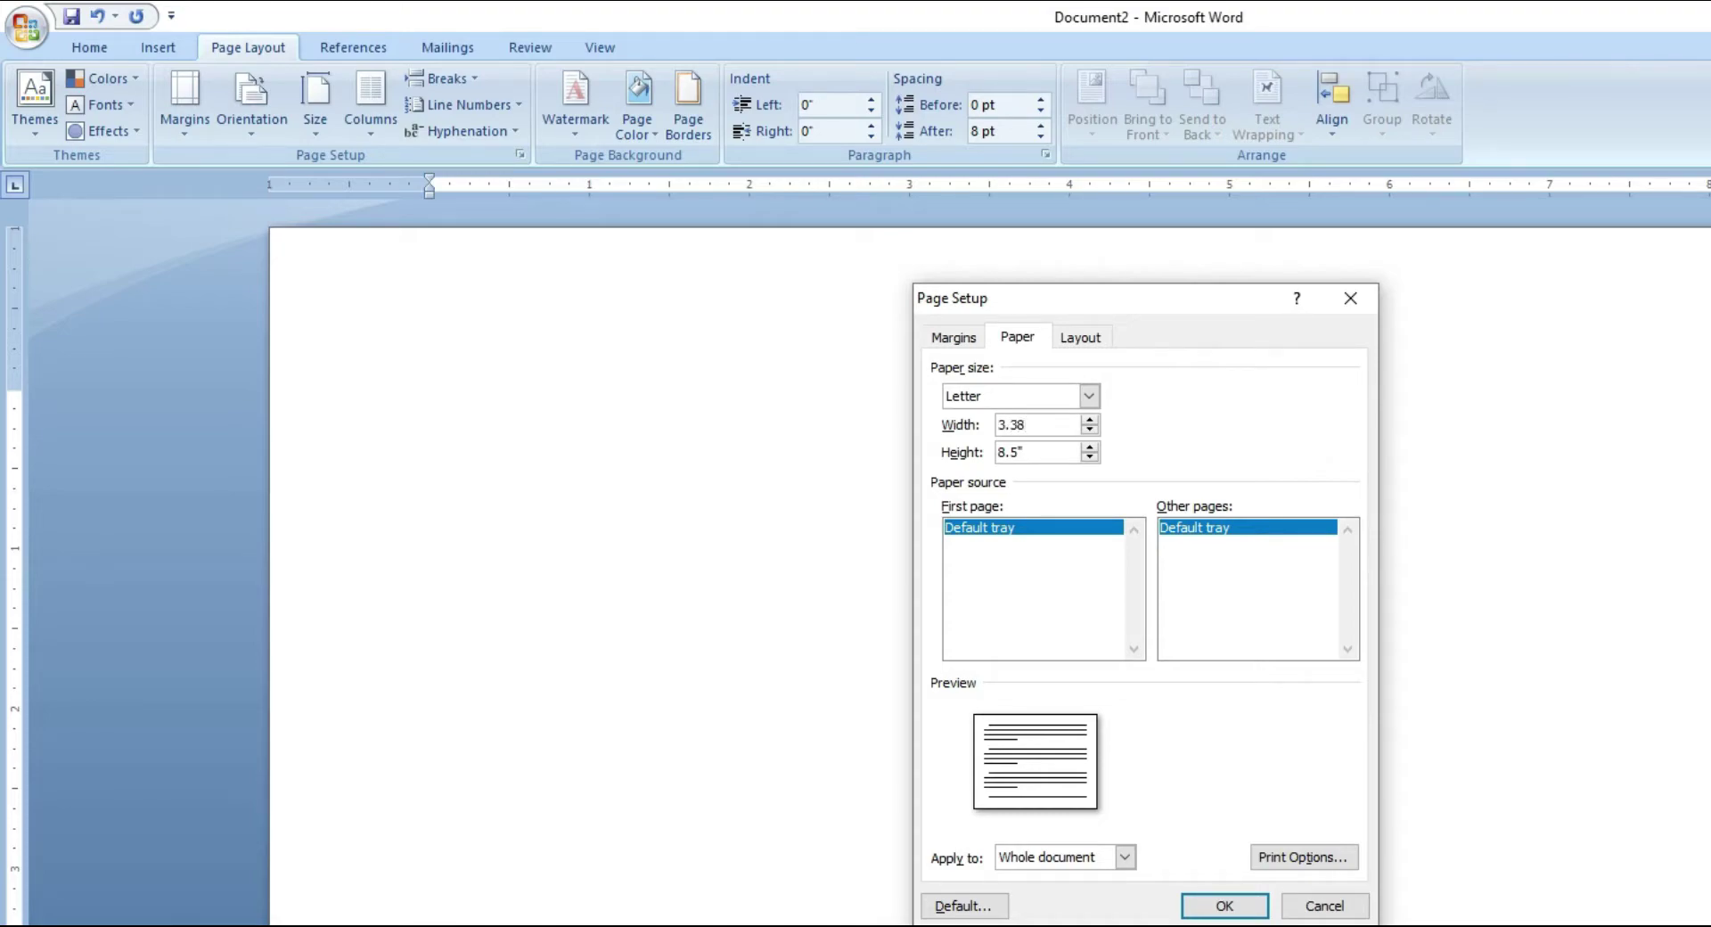
key("Tab")
type("2.13")
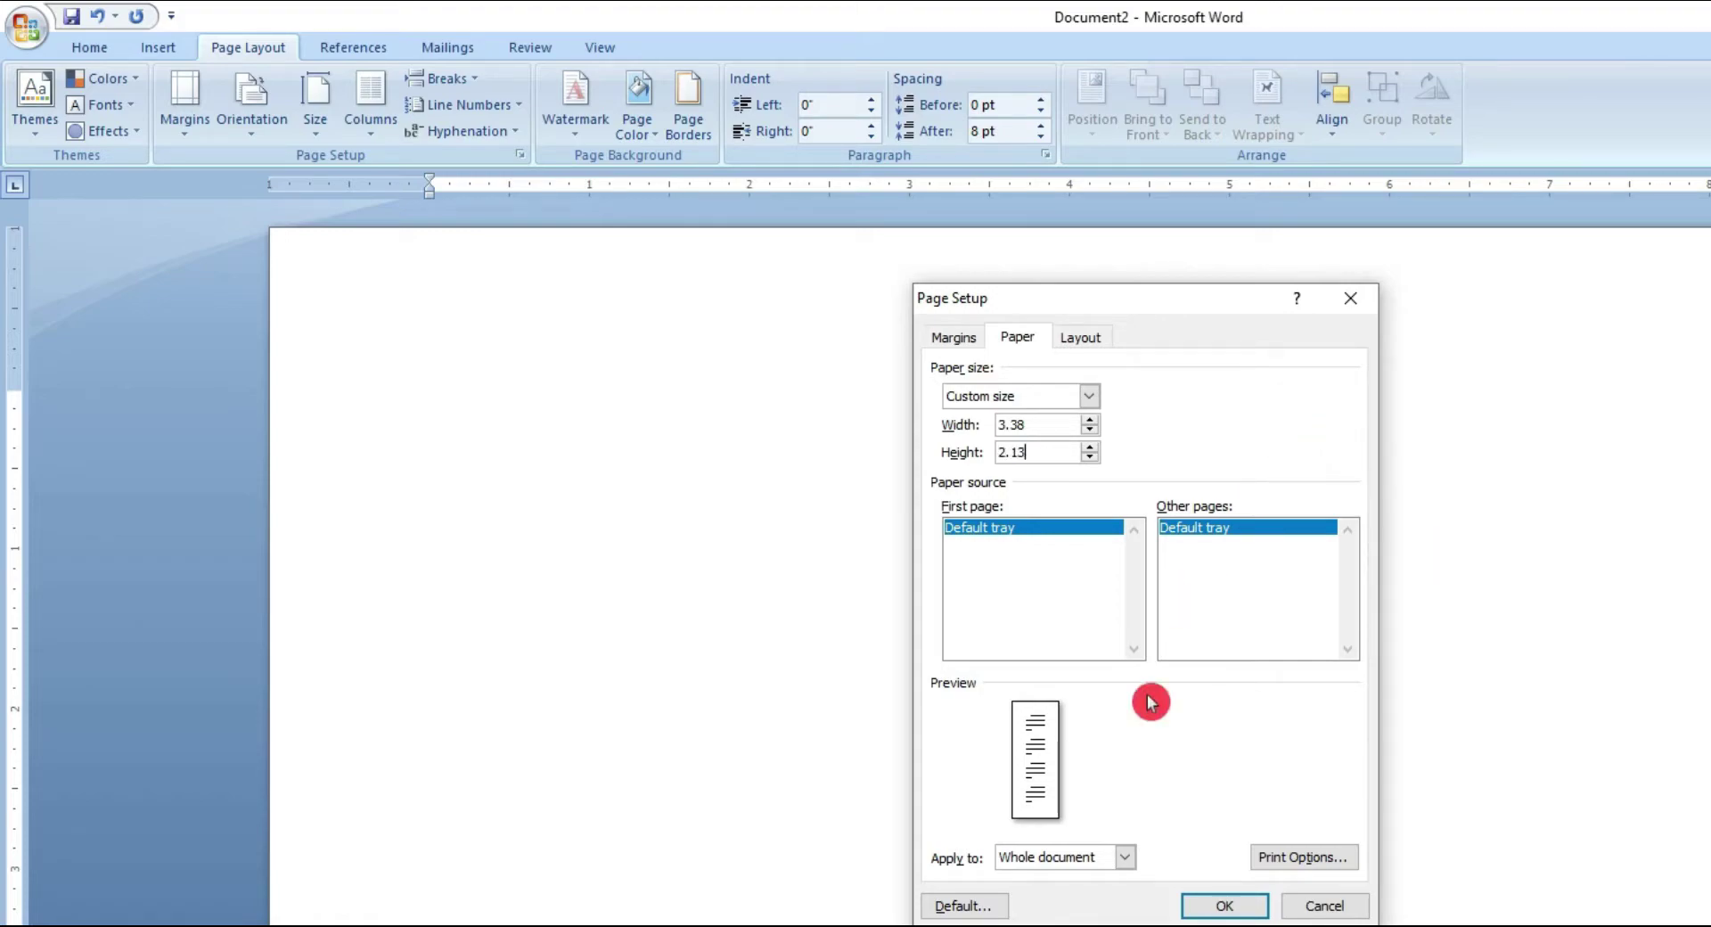
left_click(1235, 907)
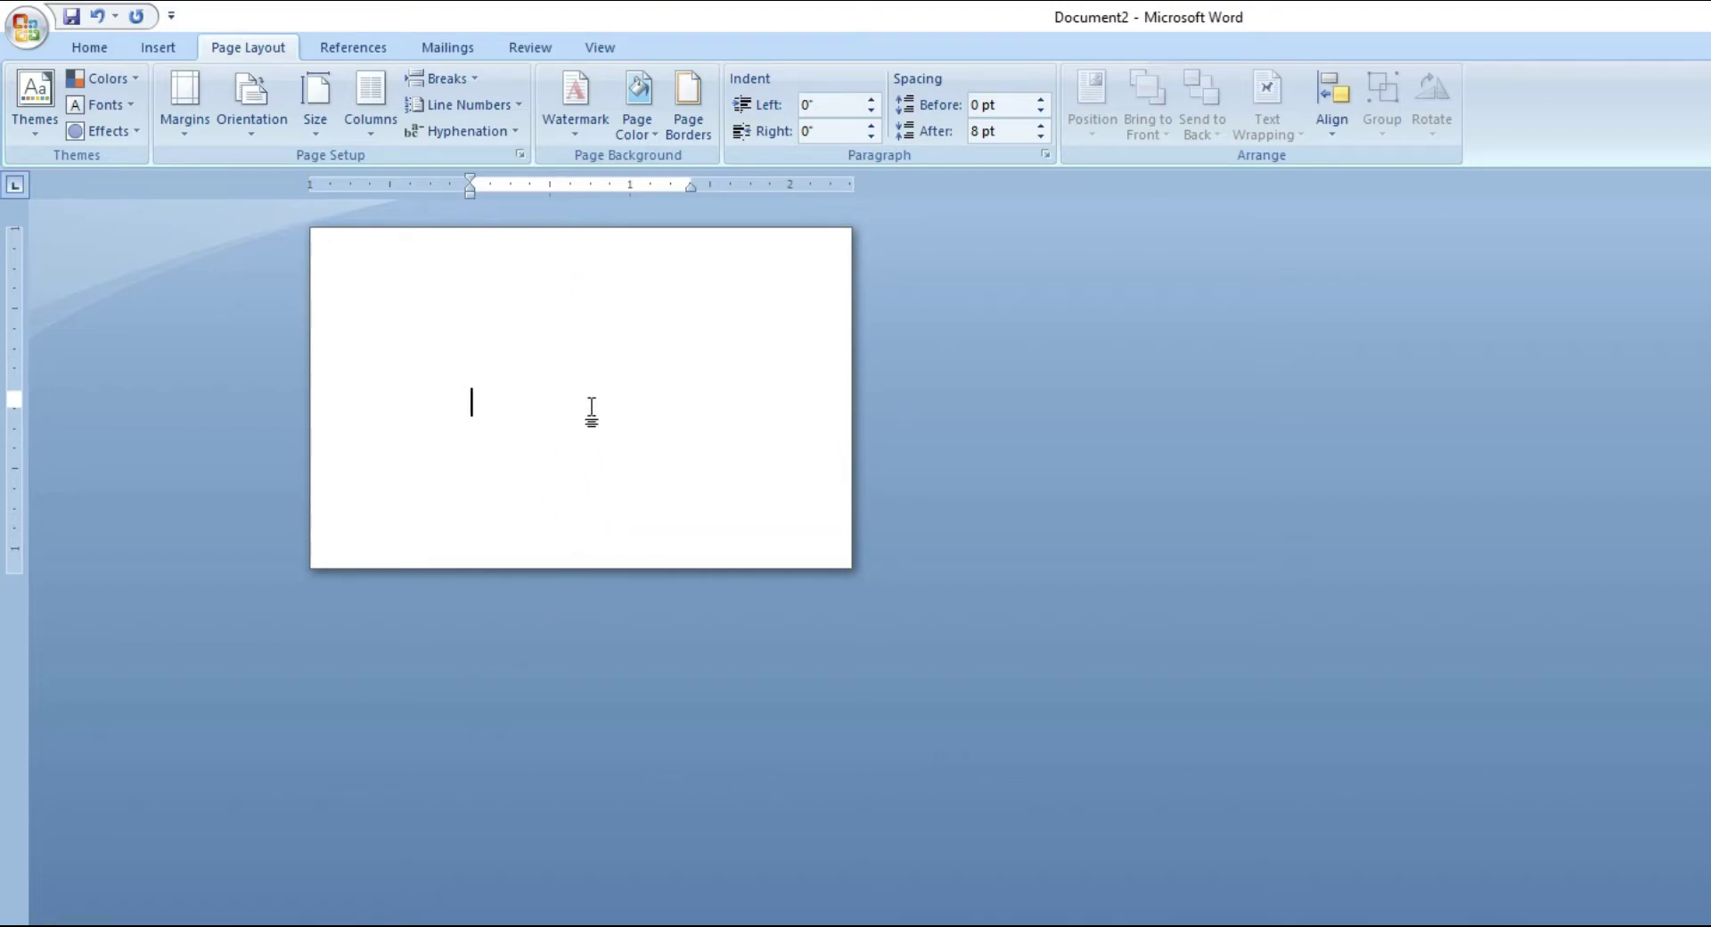
left_click(253, 134)
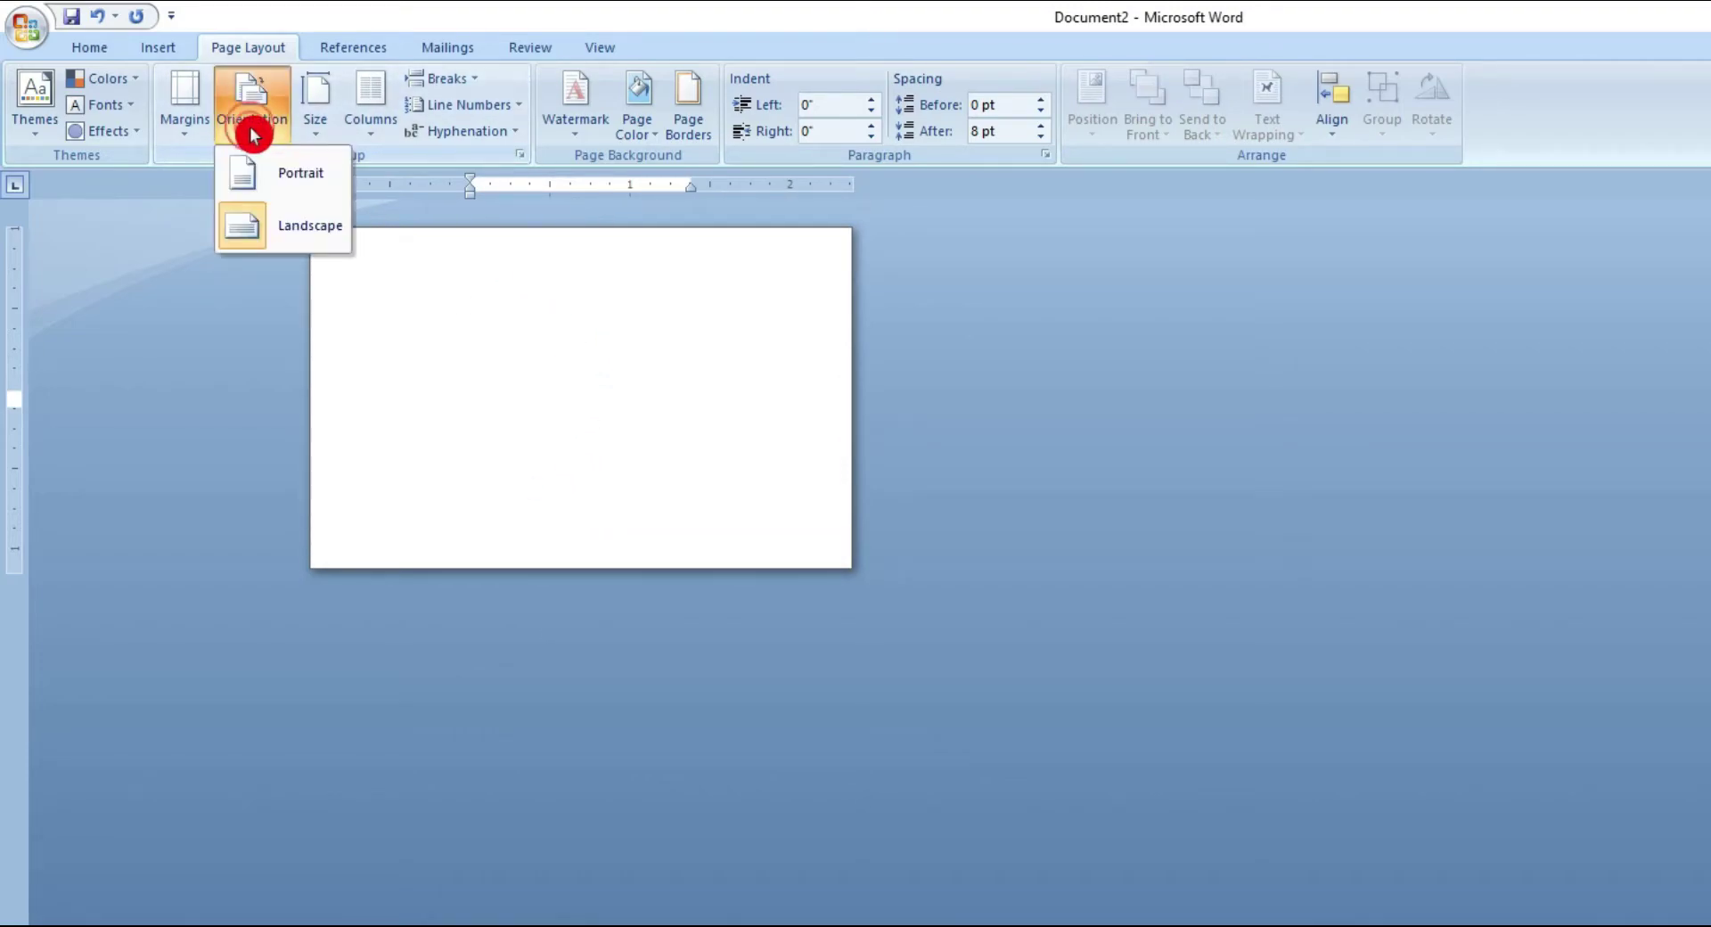
left_click(248, 182)
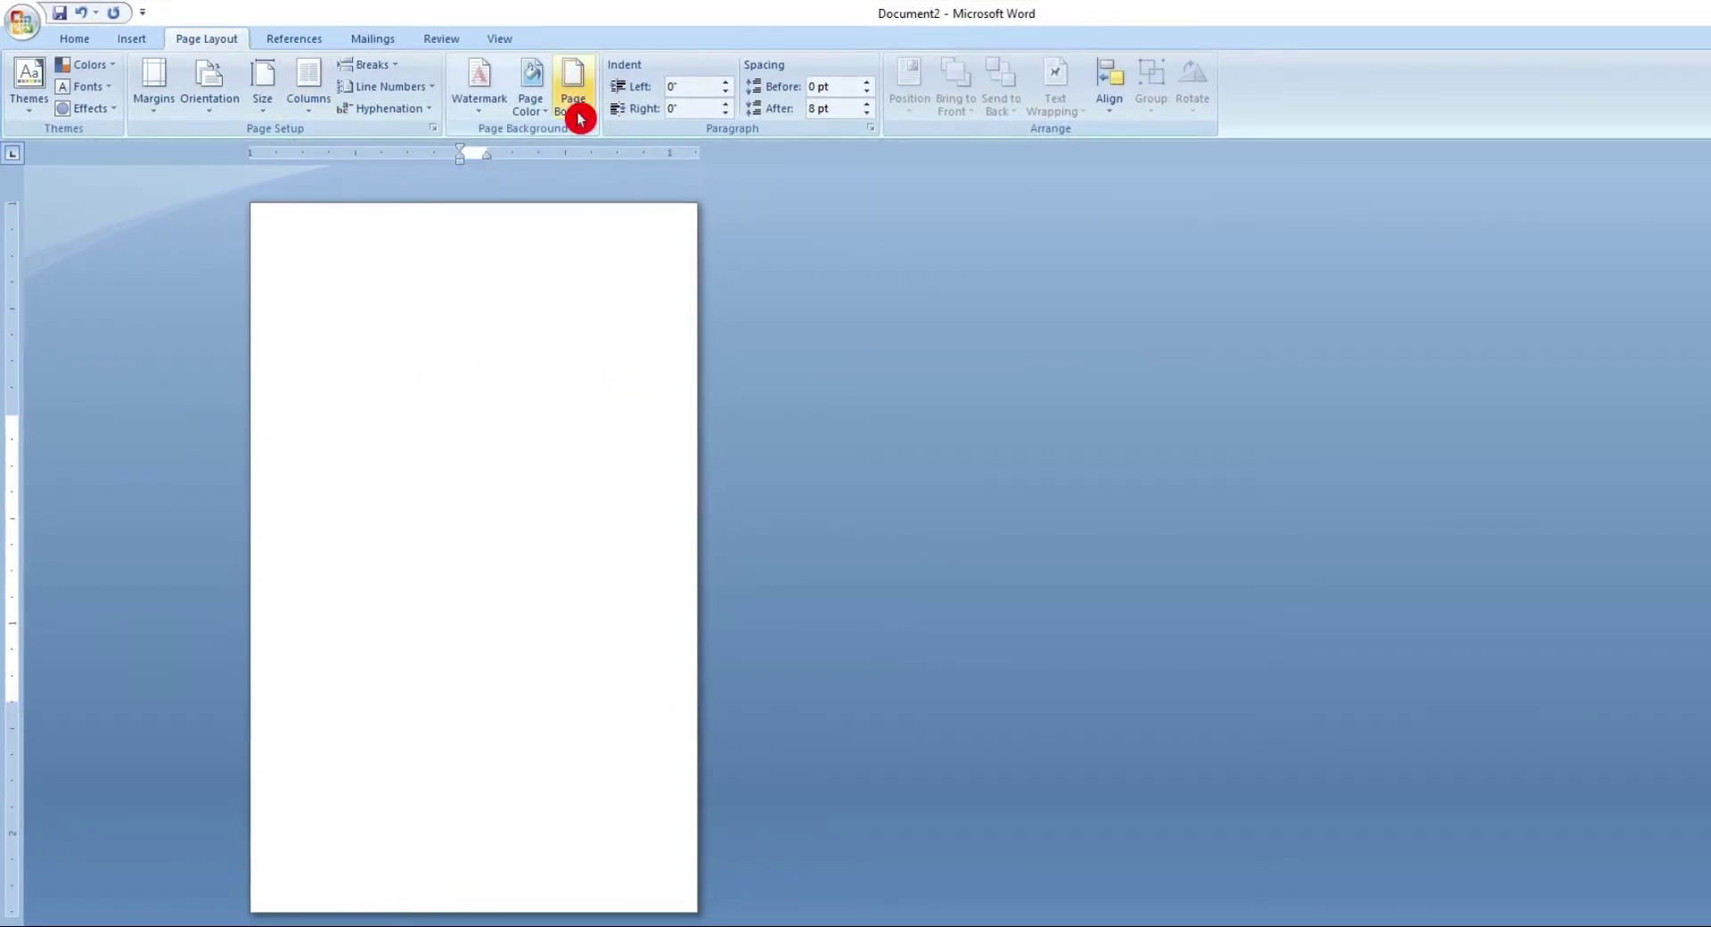
Add a 3 pt Box page border with all four border margins set to 0
left_click(580, 118)
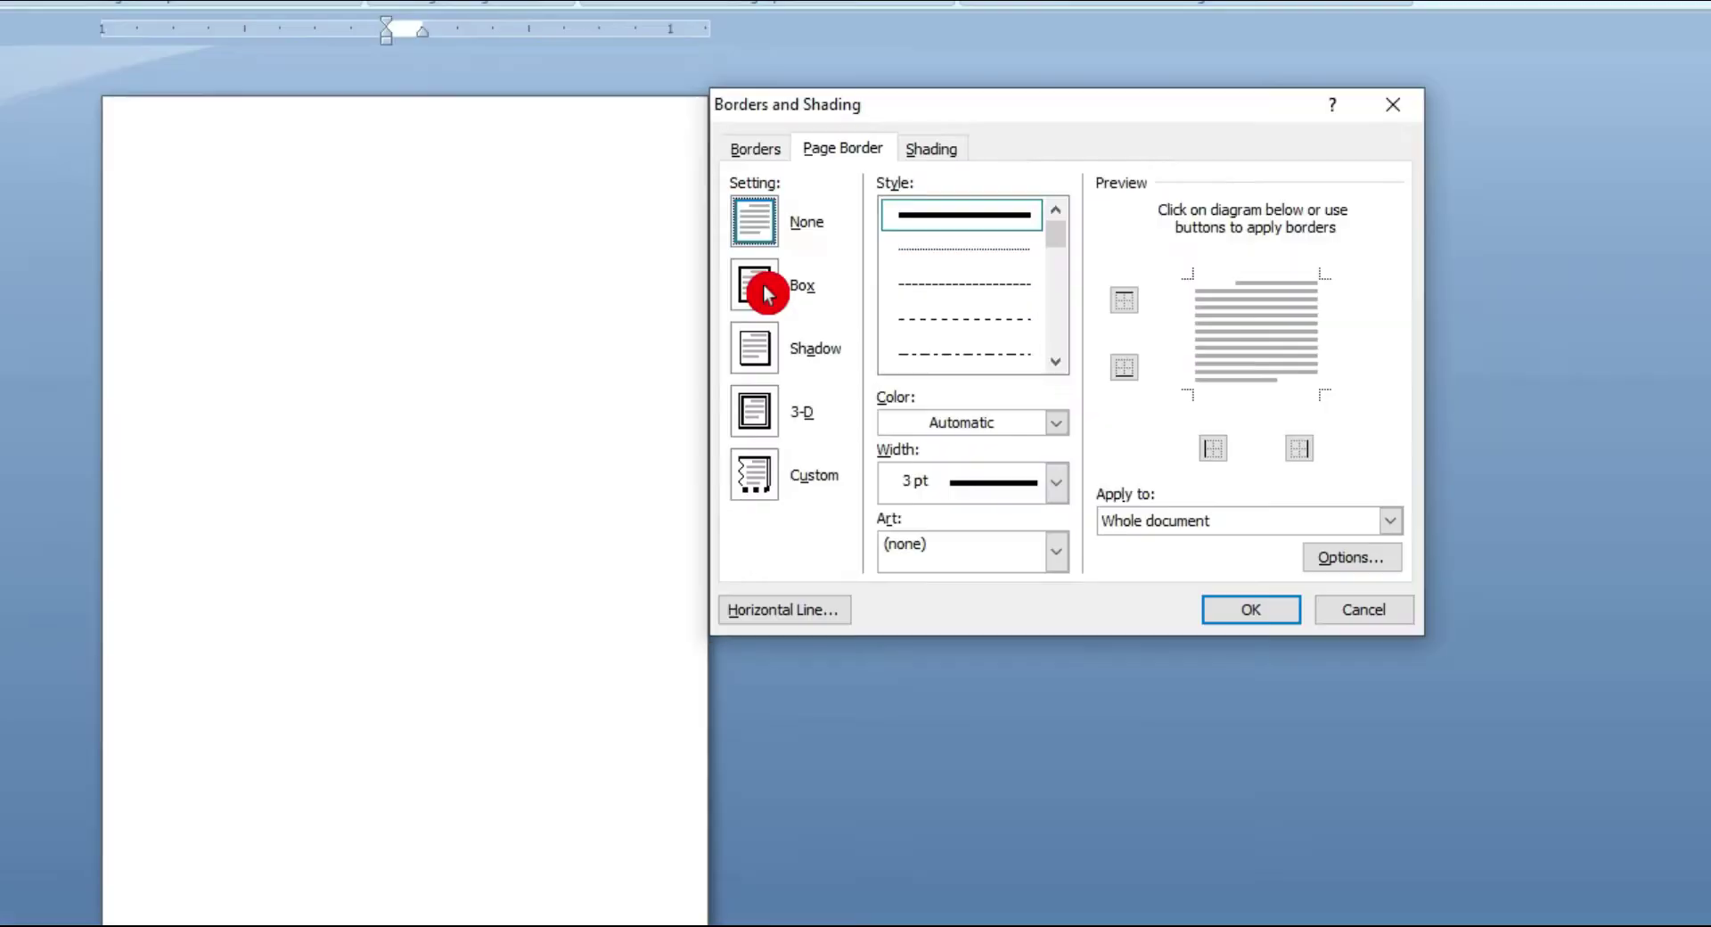
left_click(742, 335)
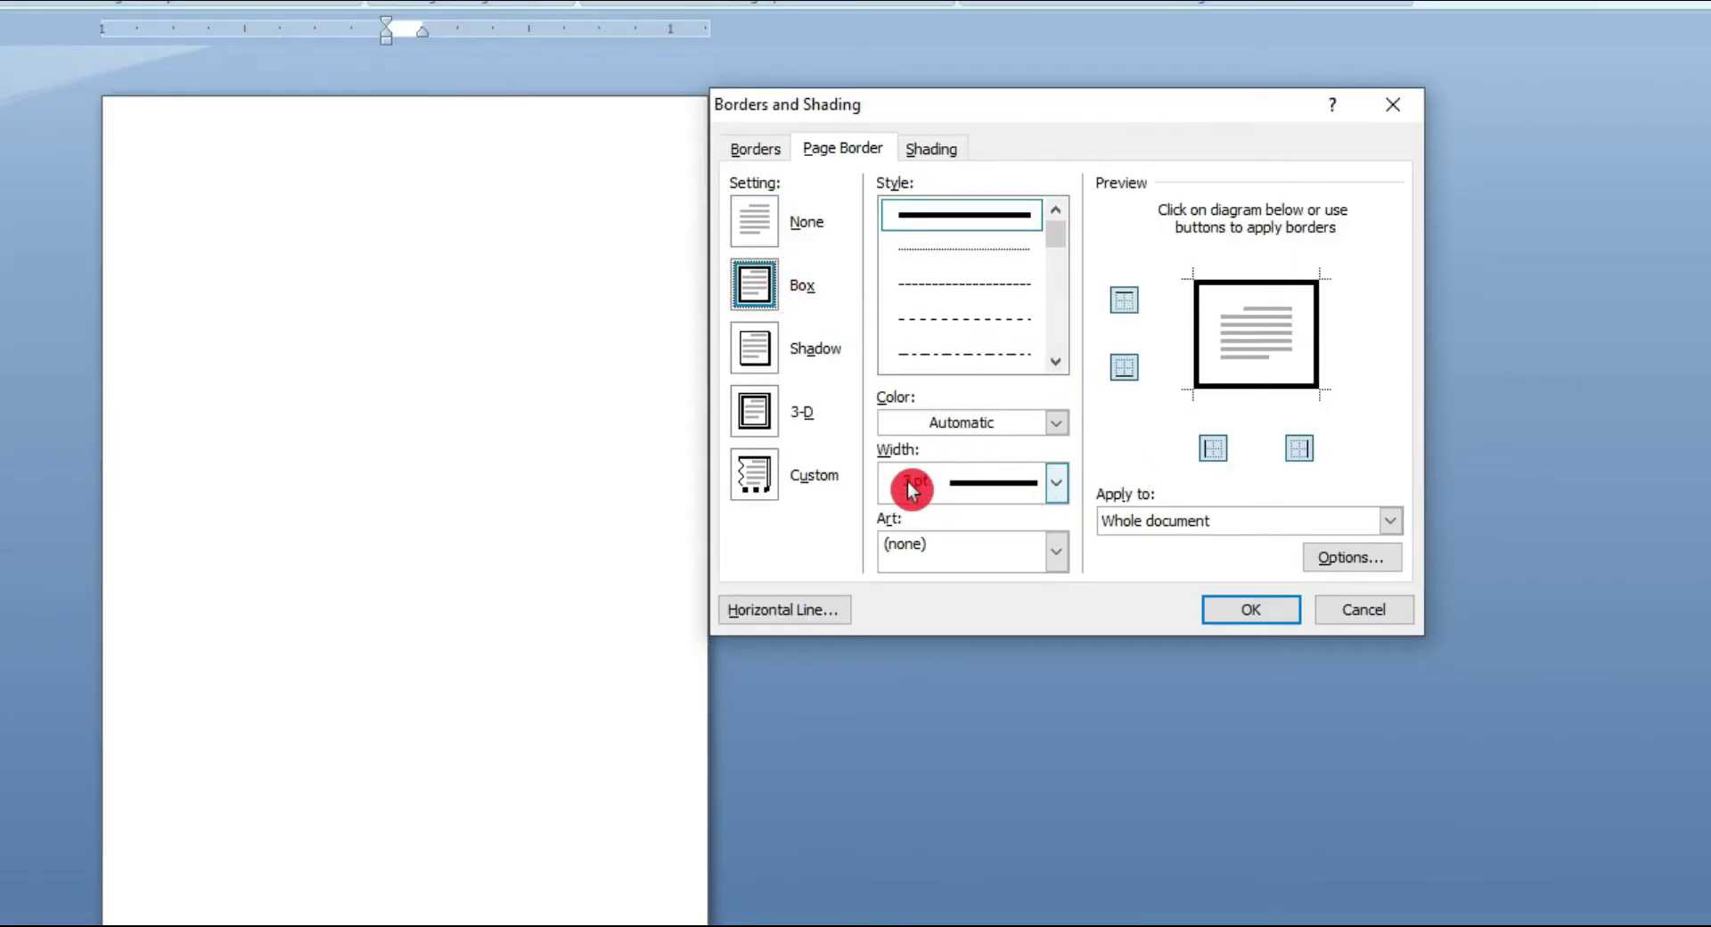
left_click(1055, 489)
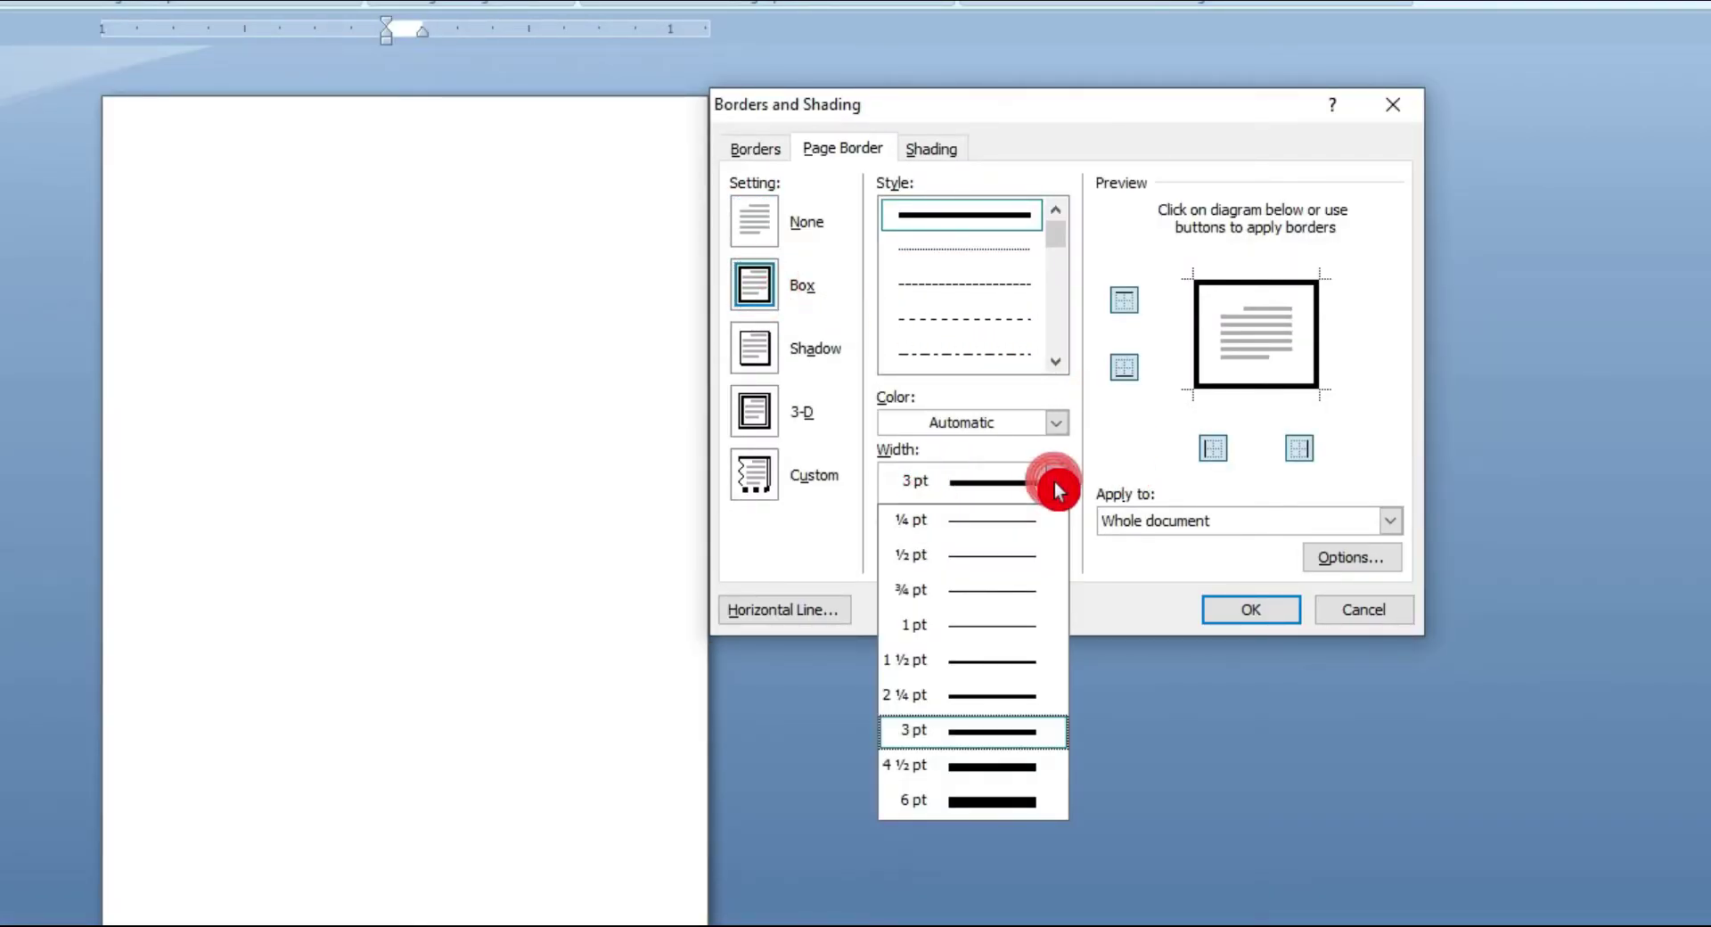
left_click(978, 731)
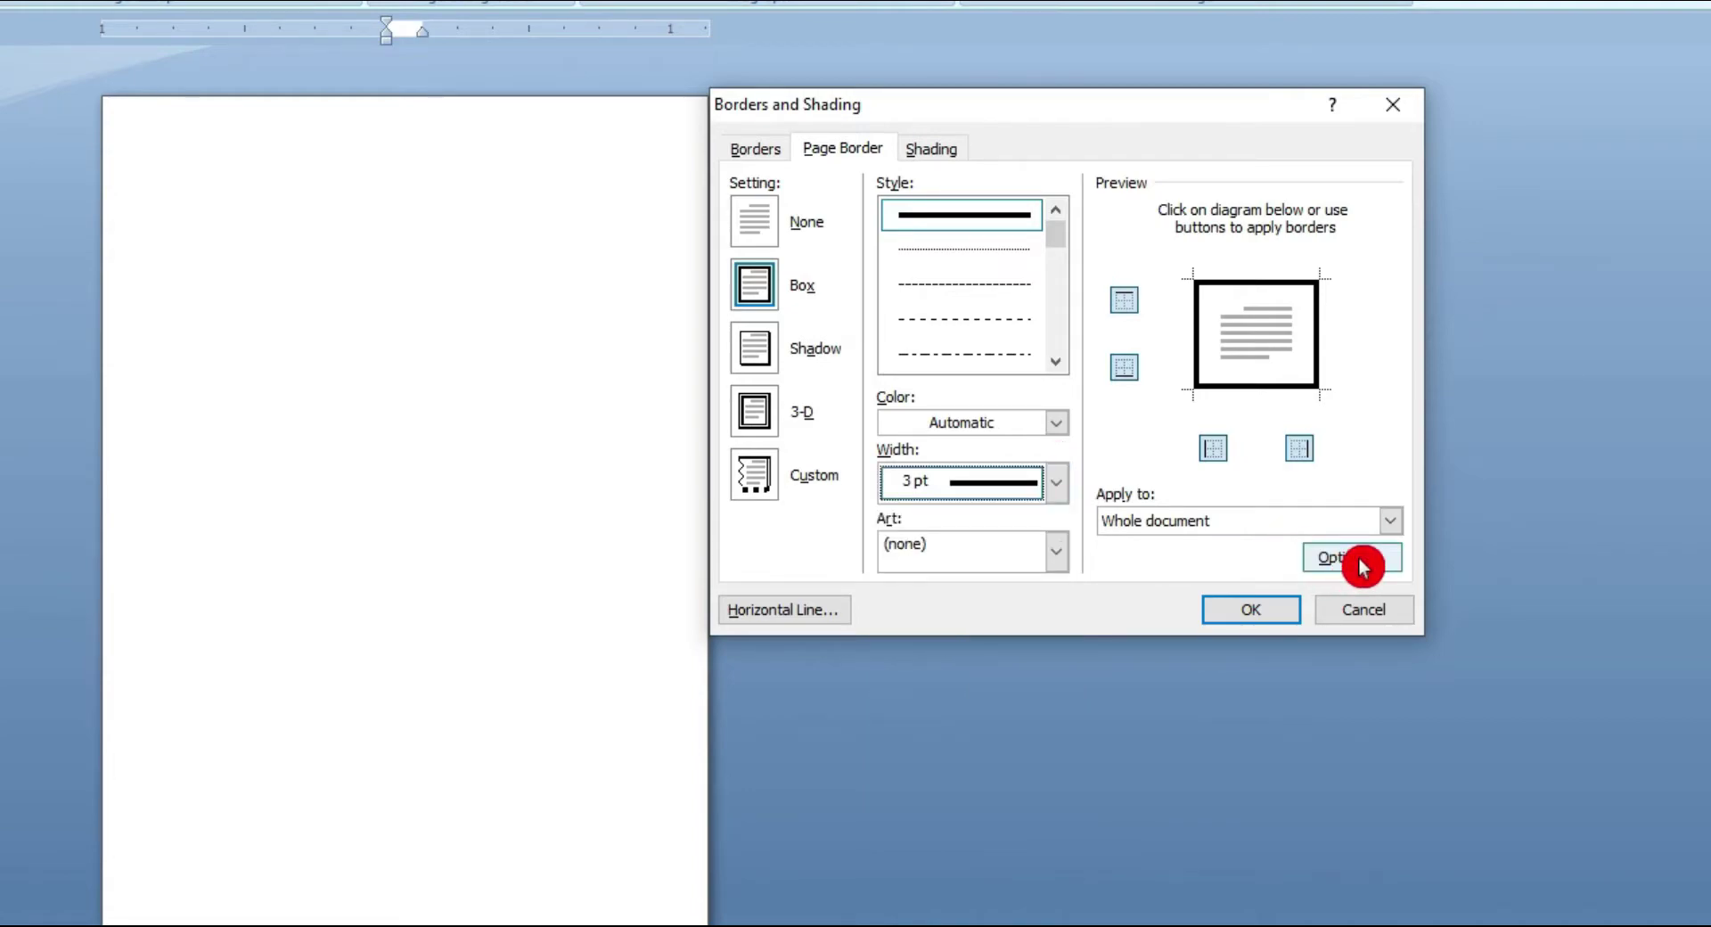
left_click(1352, 559)
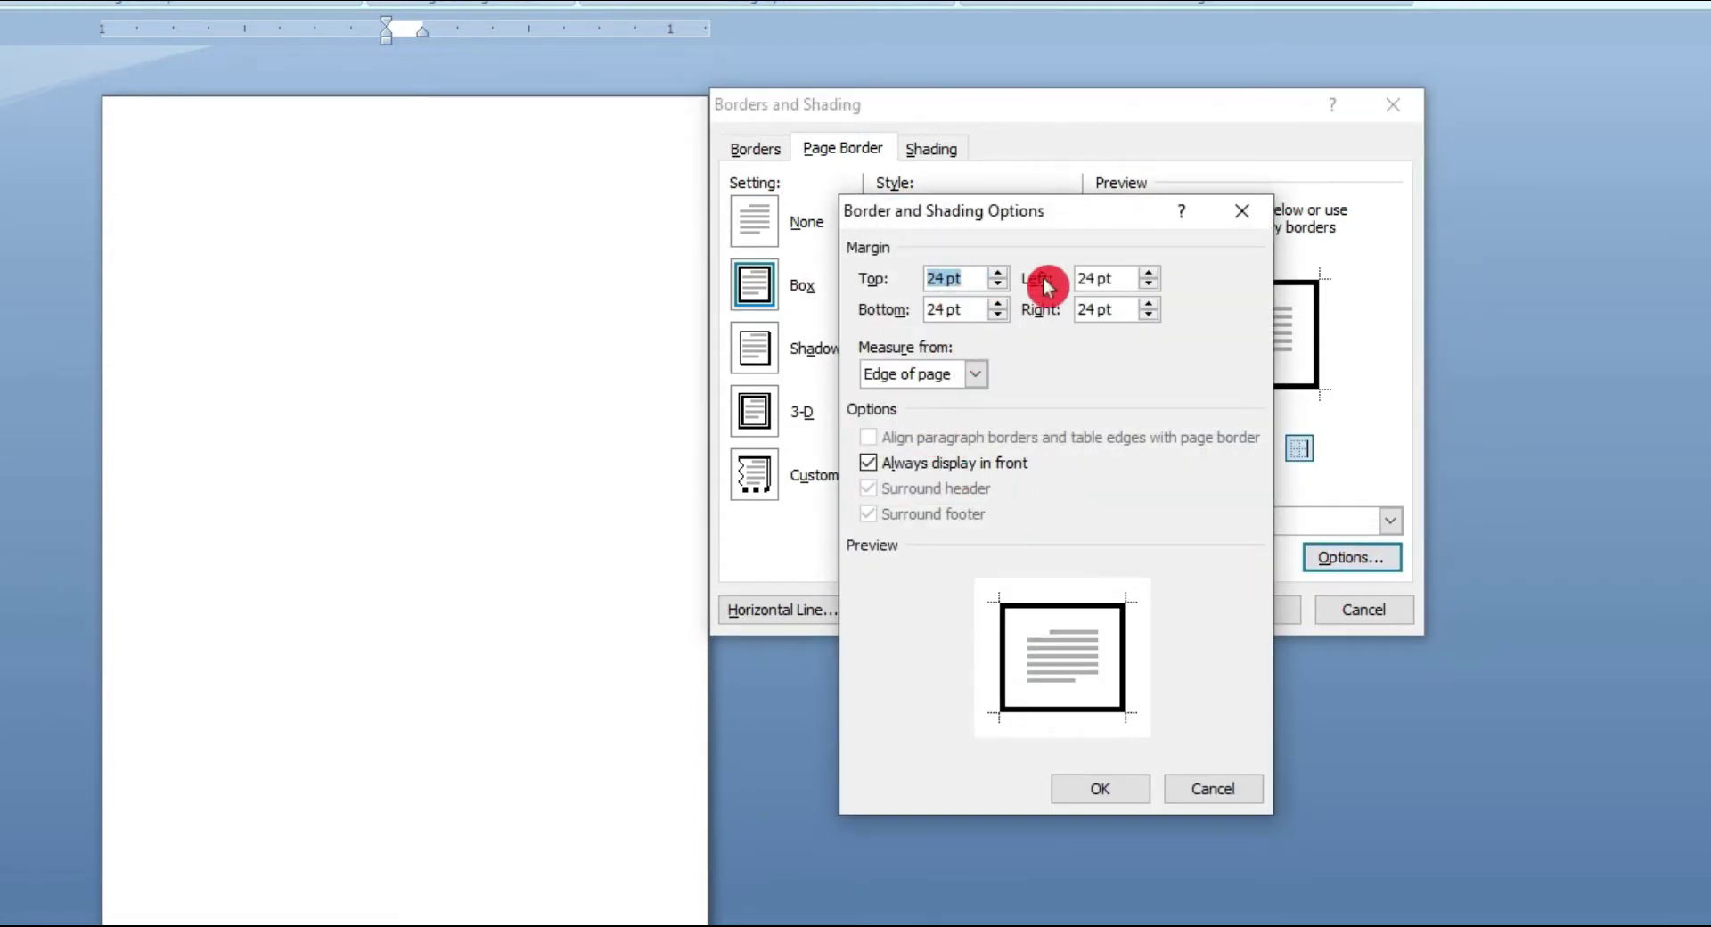
type("0")
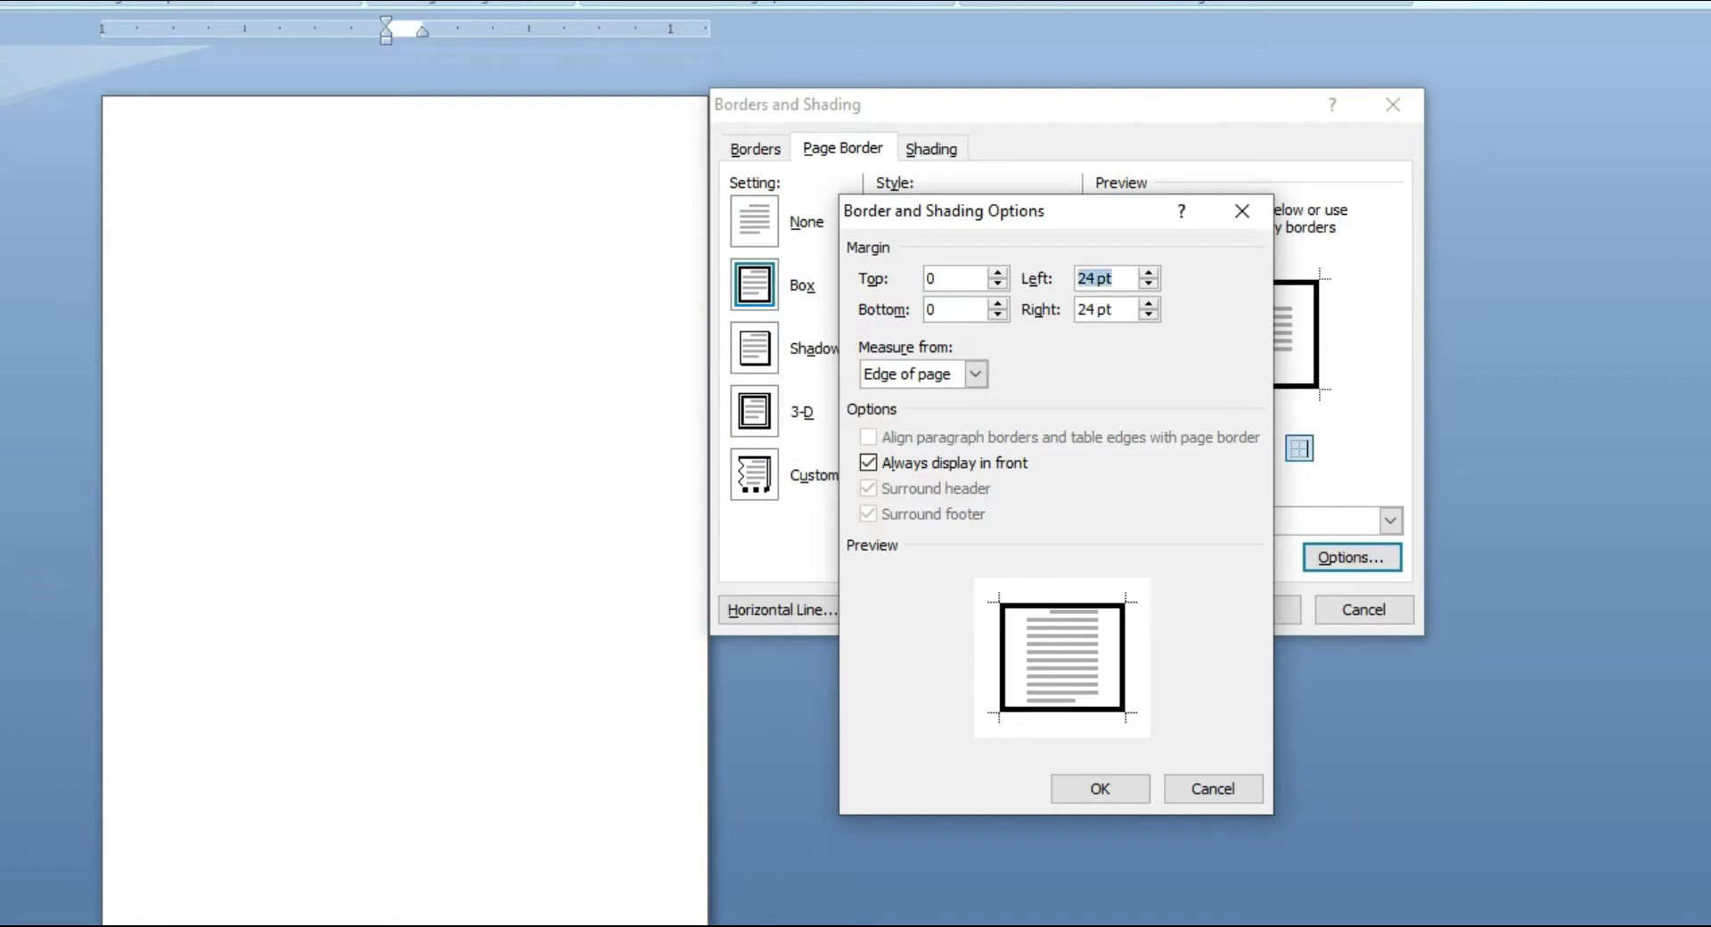
type("\t0\t0\t0")
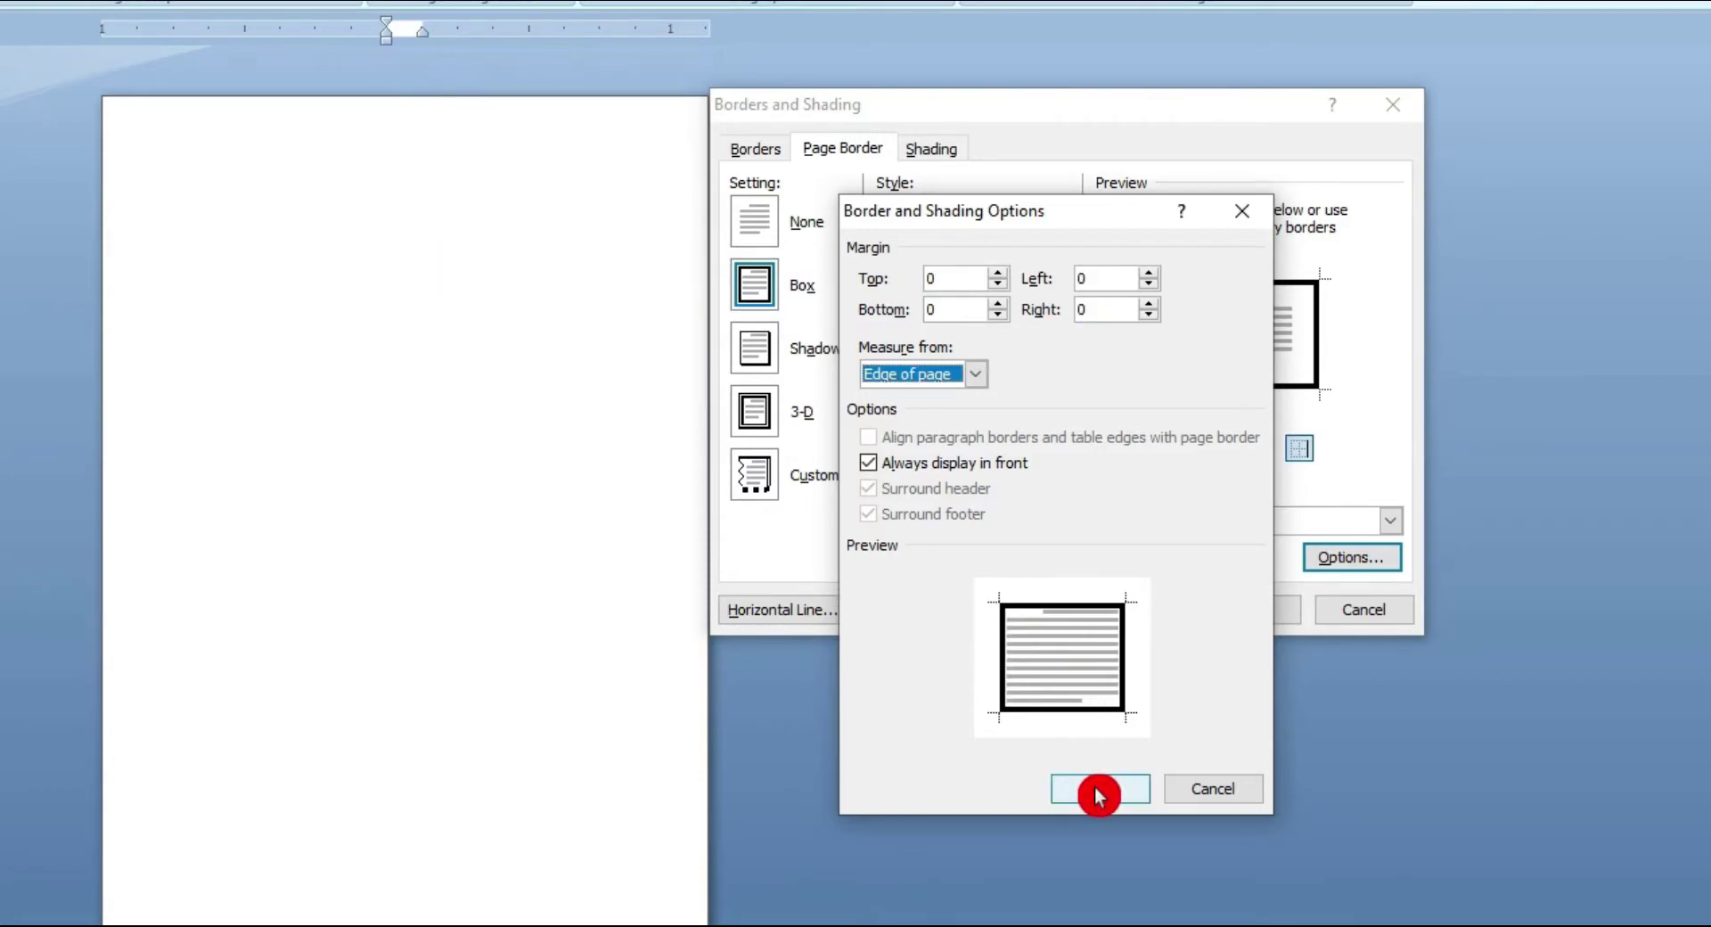
left_click(1097, 789)
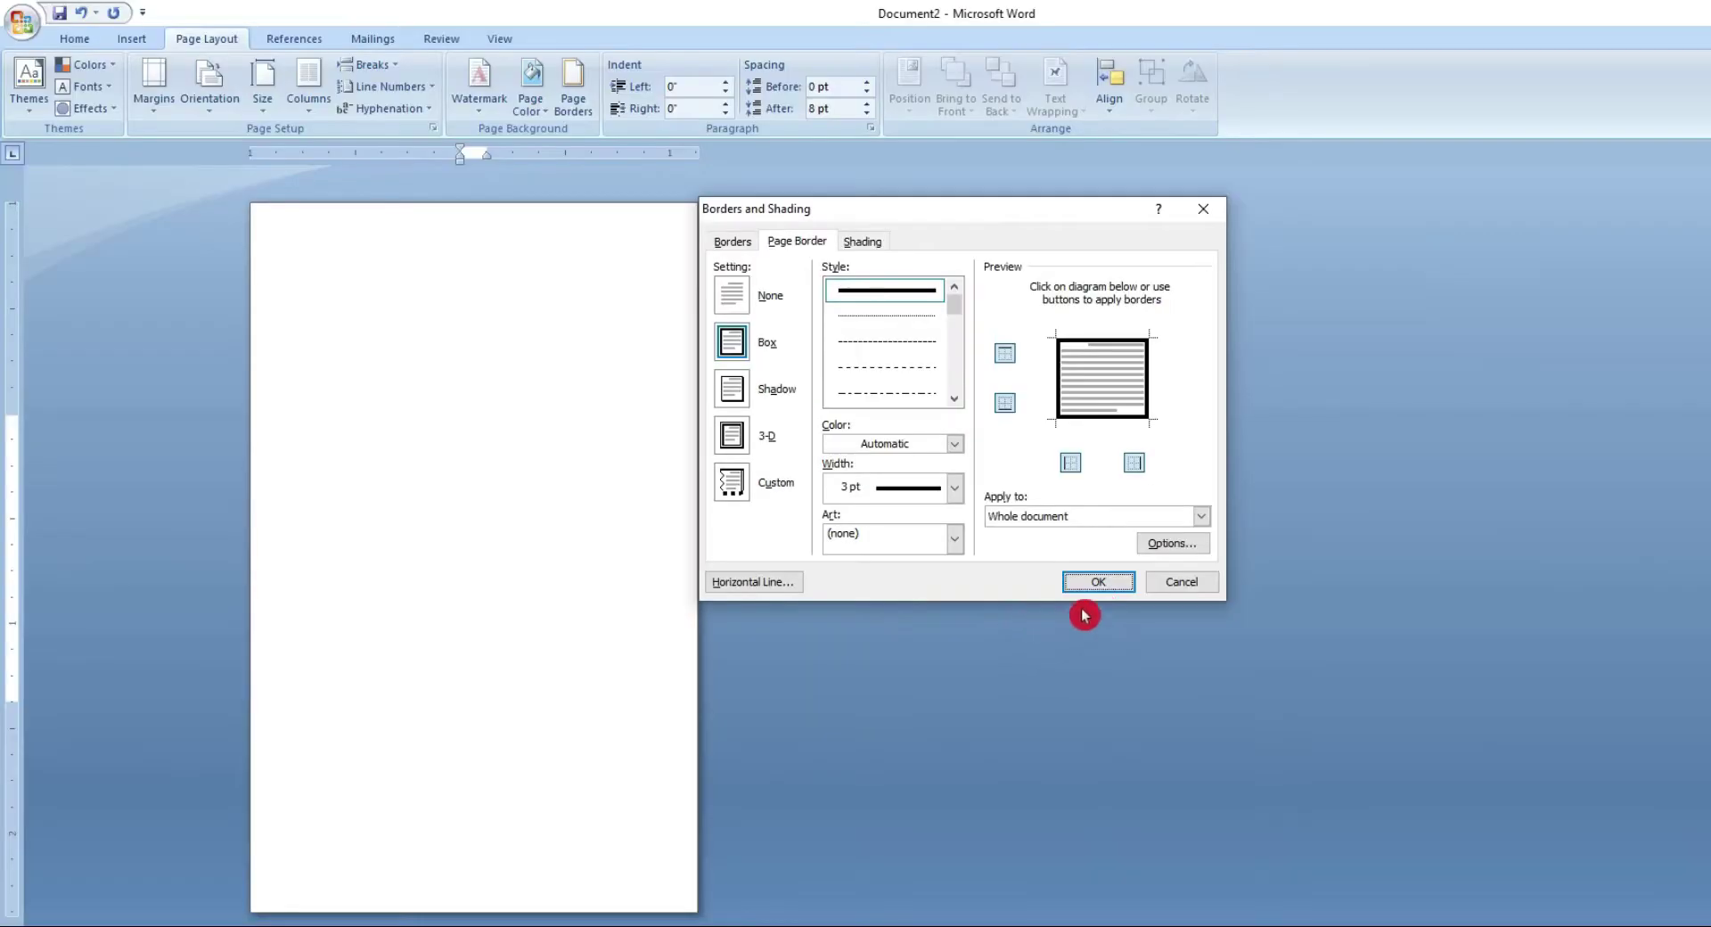
left_click(1106, 585)
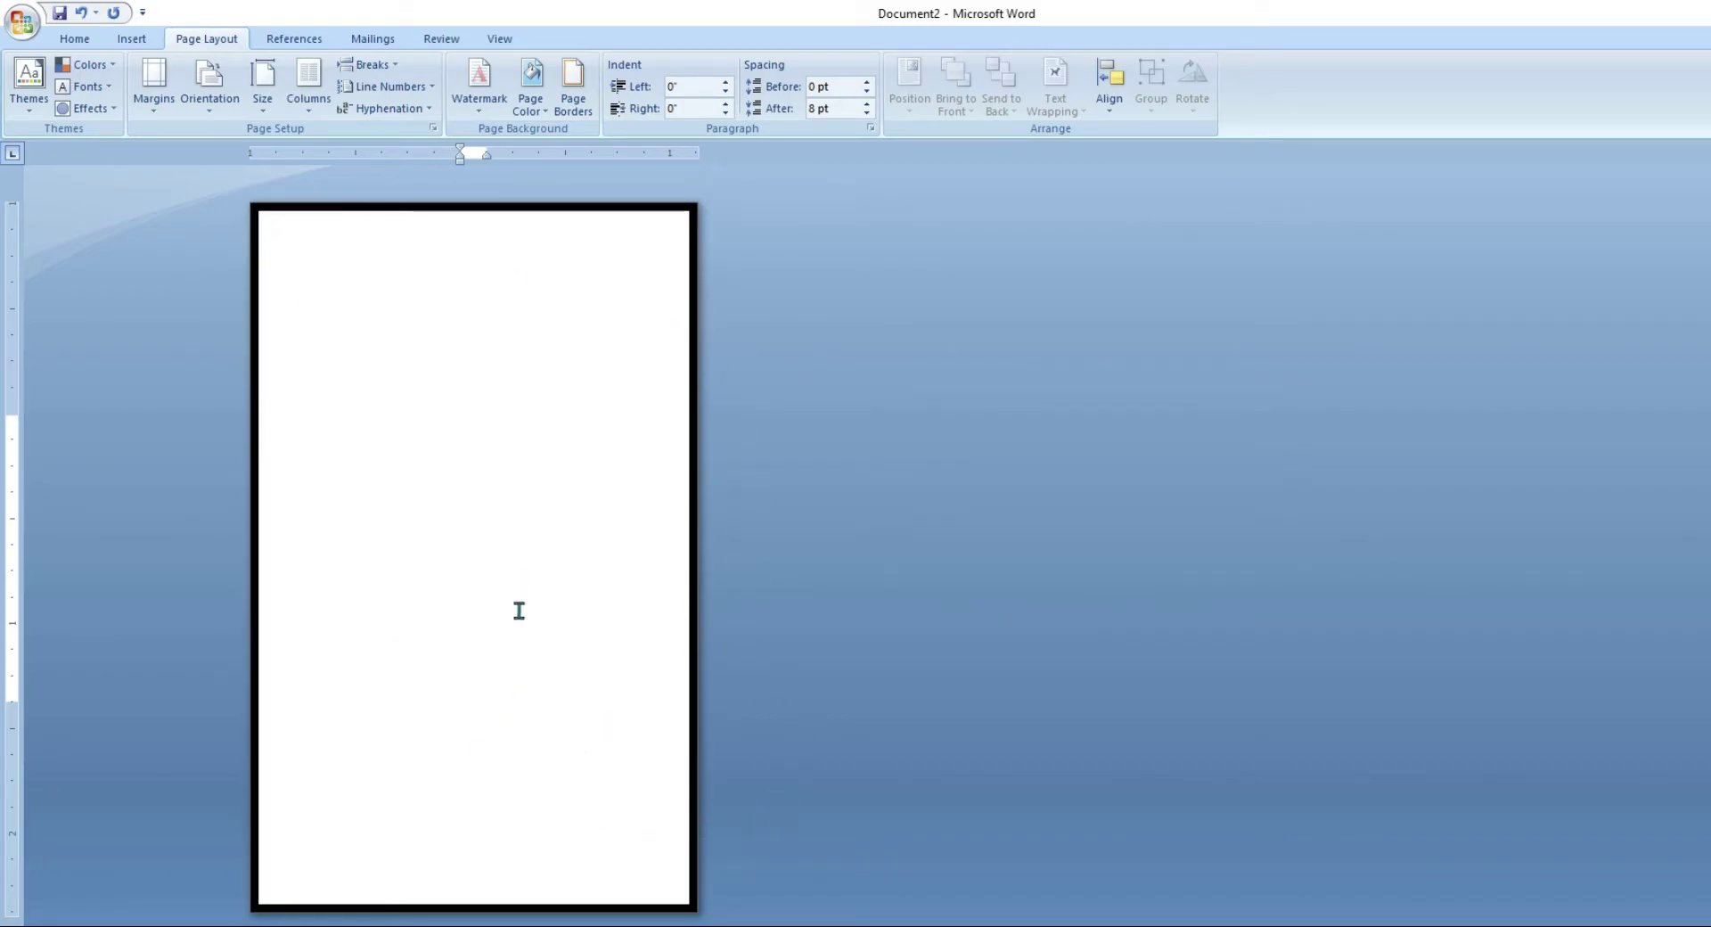
left_click(134, 40)
Draw an isosceles triangle, flip it upside down and move it to the page top
left_click(300, 98)
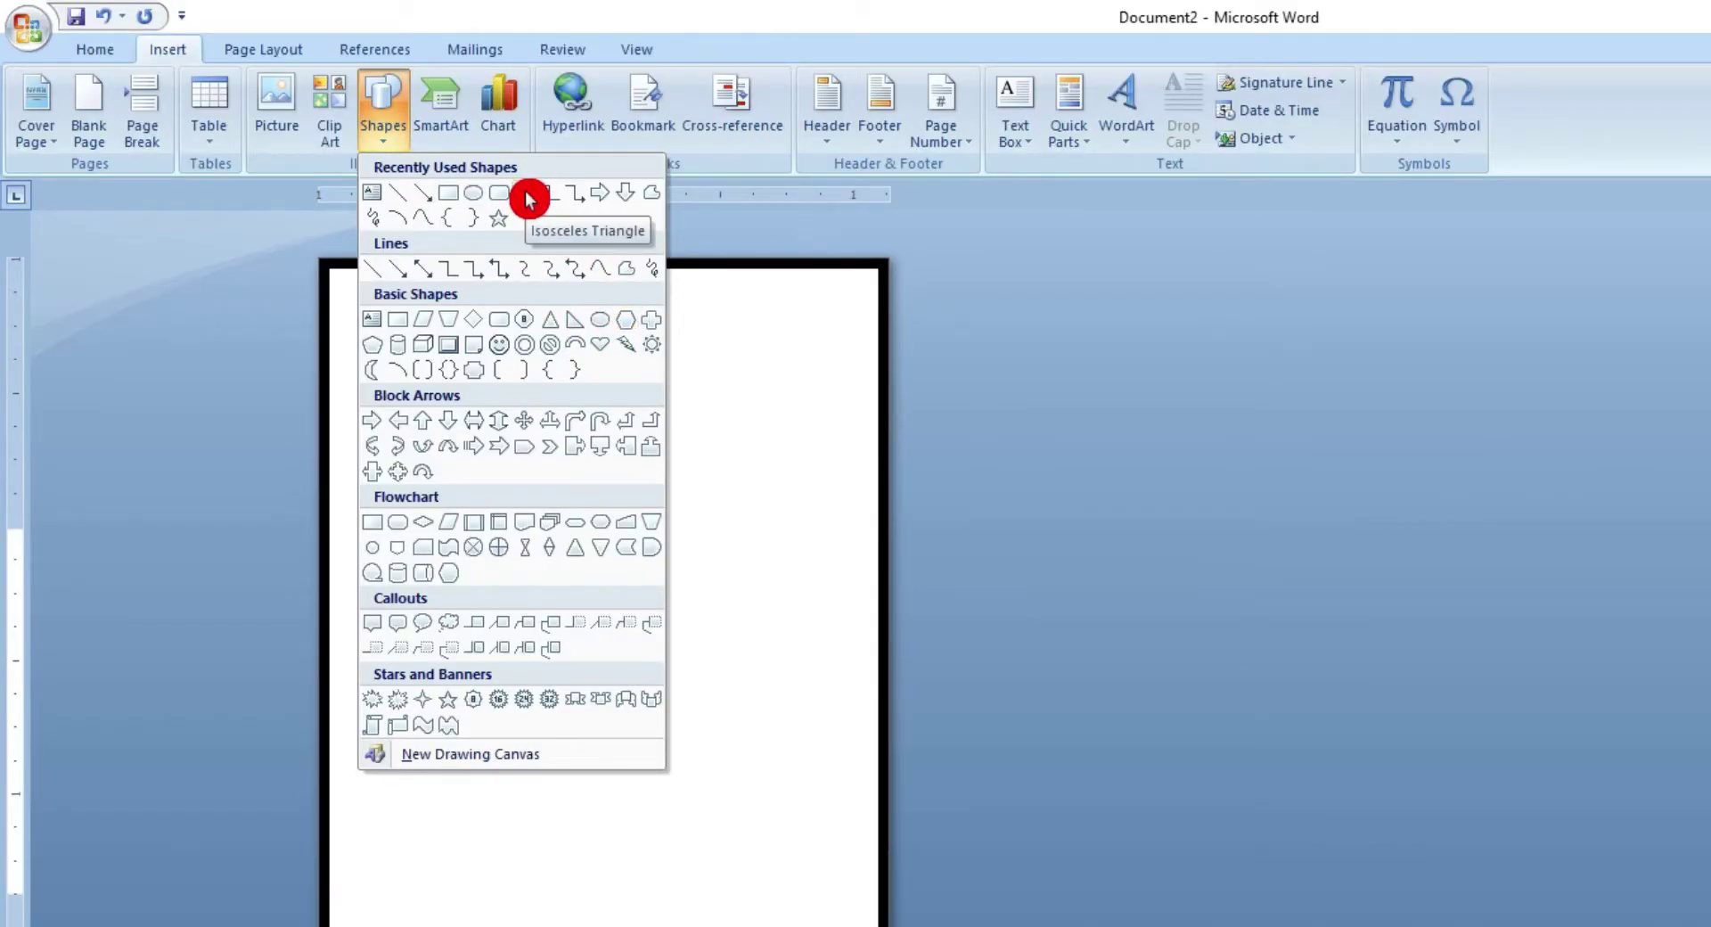
left_click(526, 192)
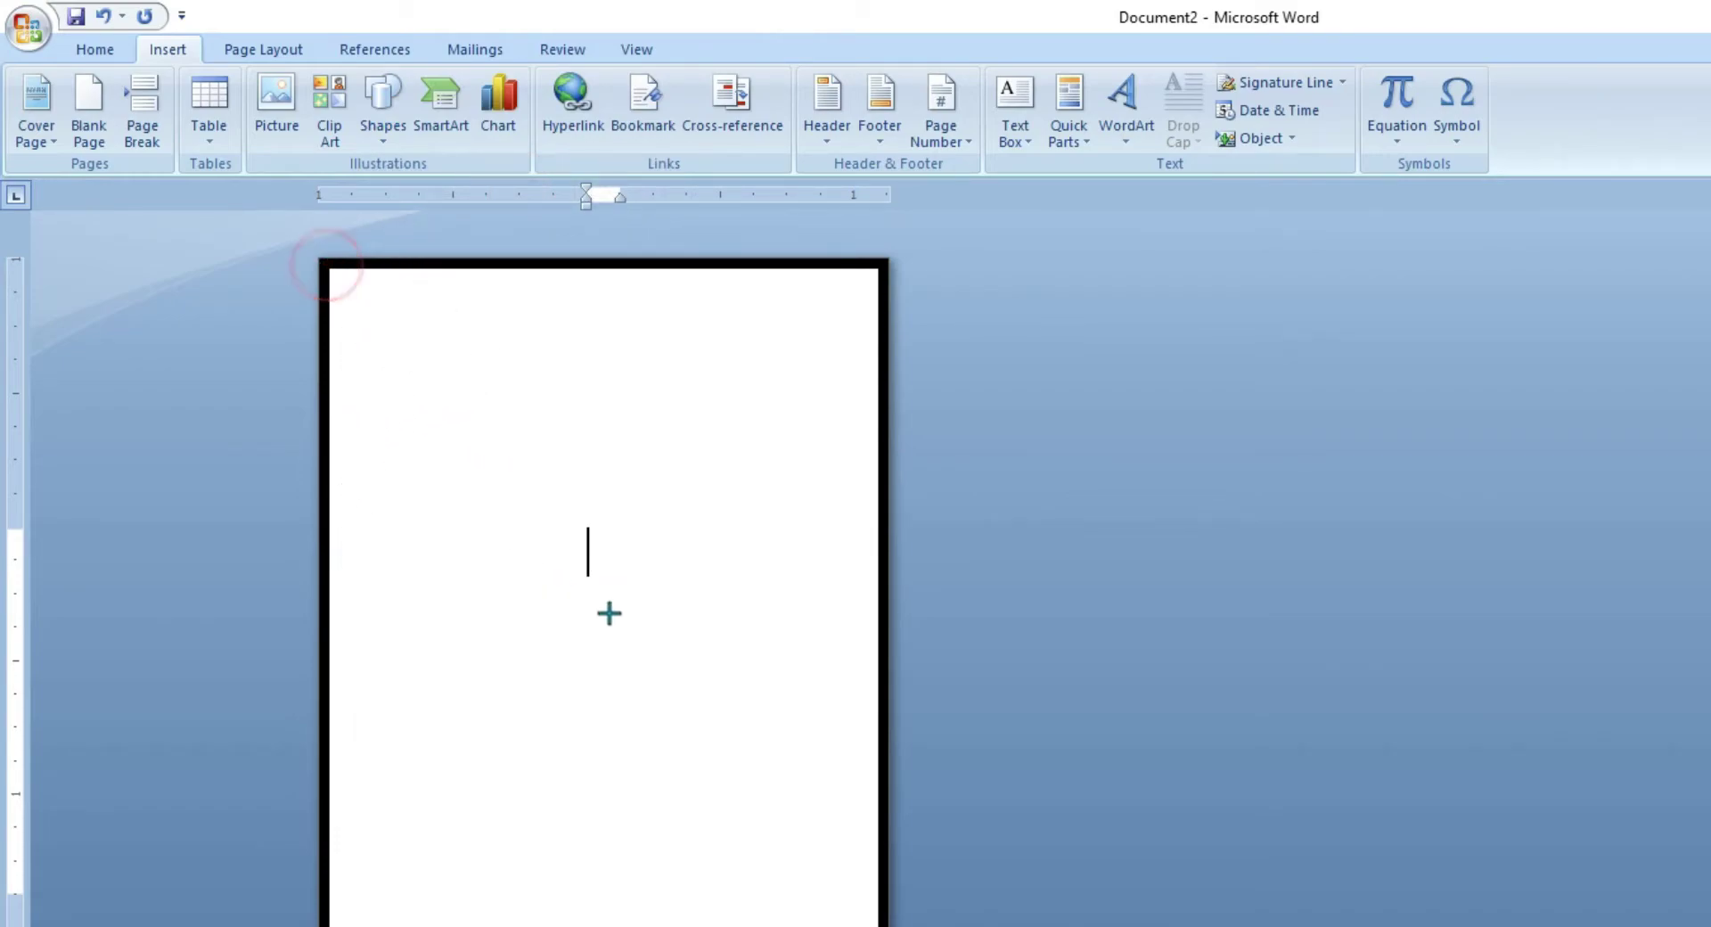
left_click_drag(327, 265, 875, 684)
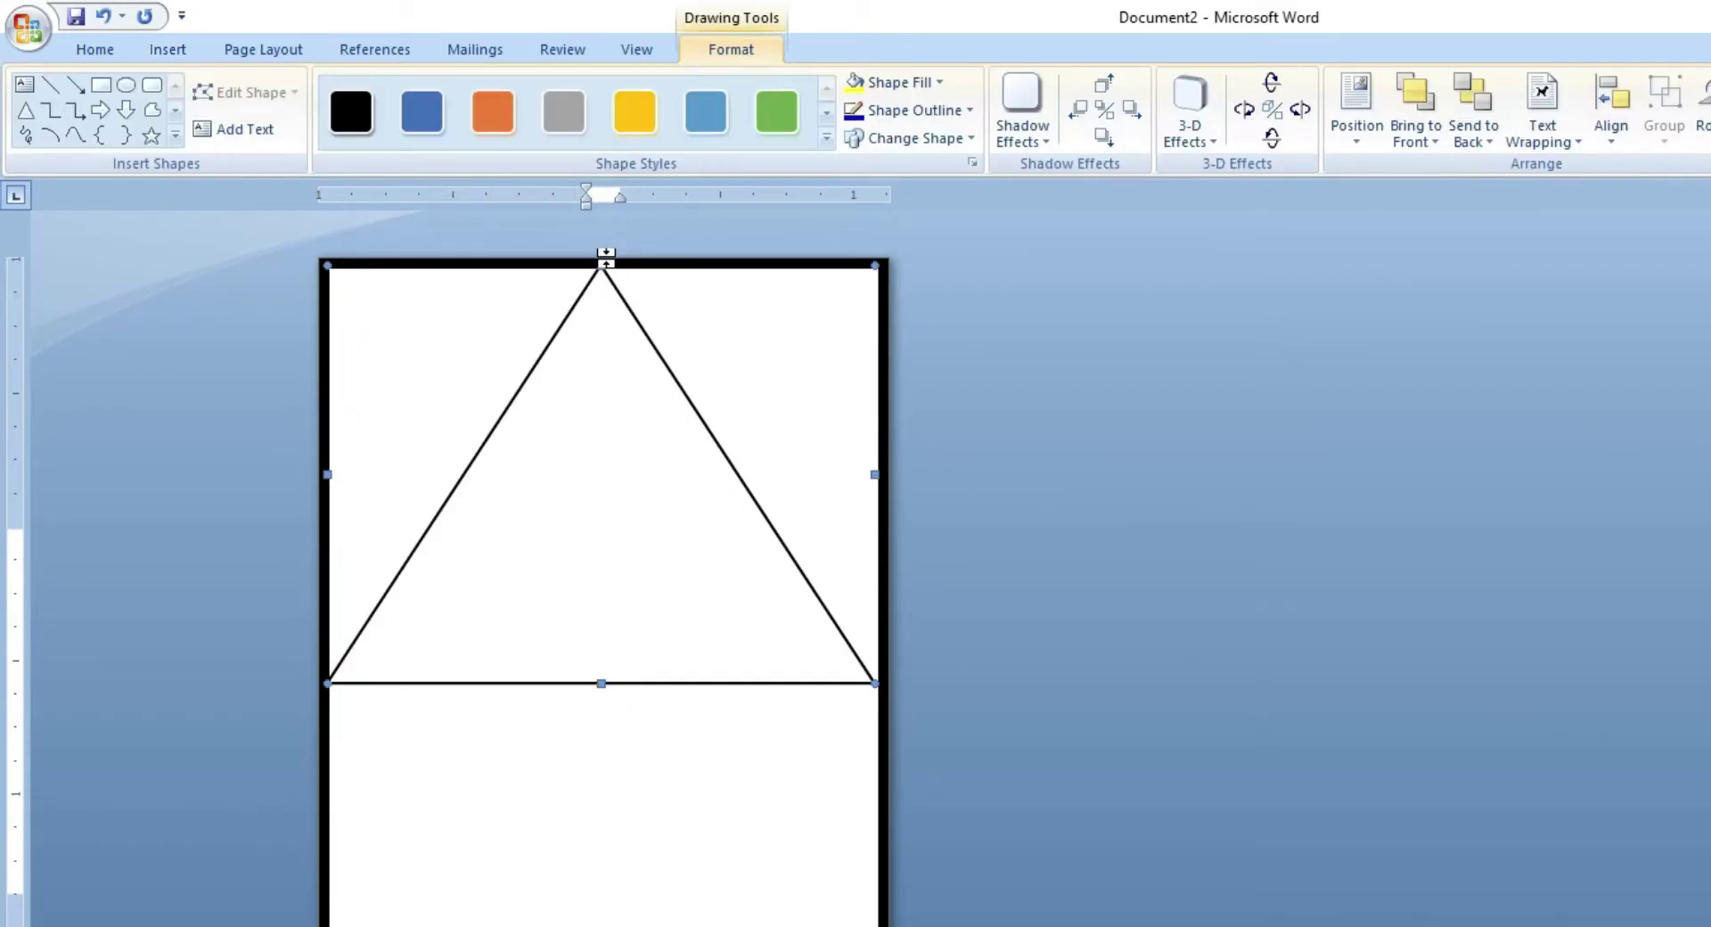
left_click_drag(617, 298, 621, 347)
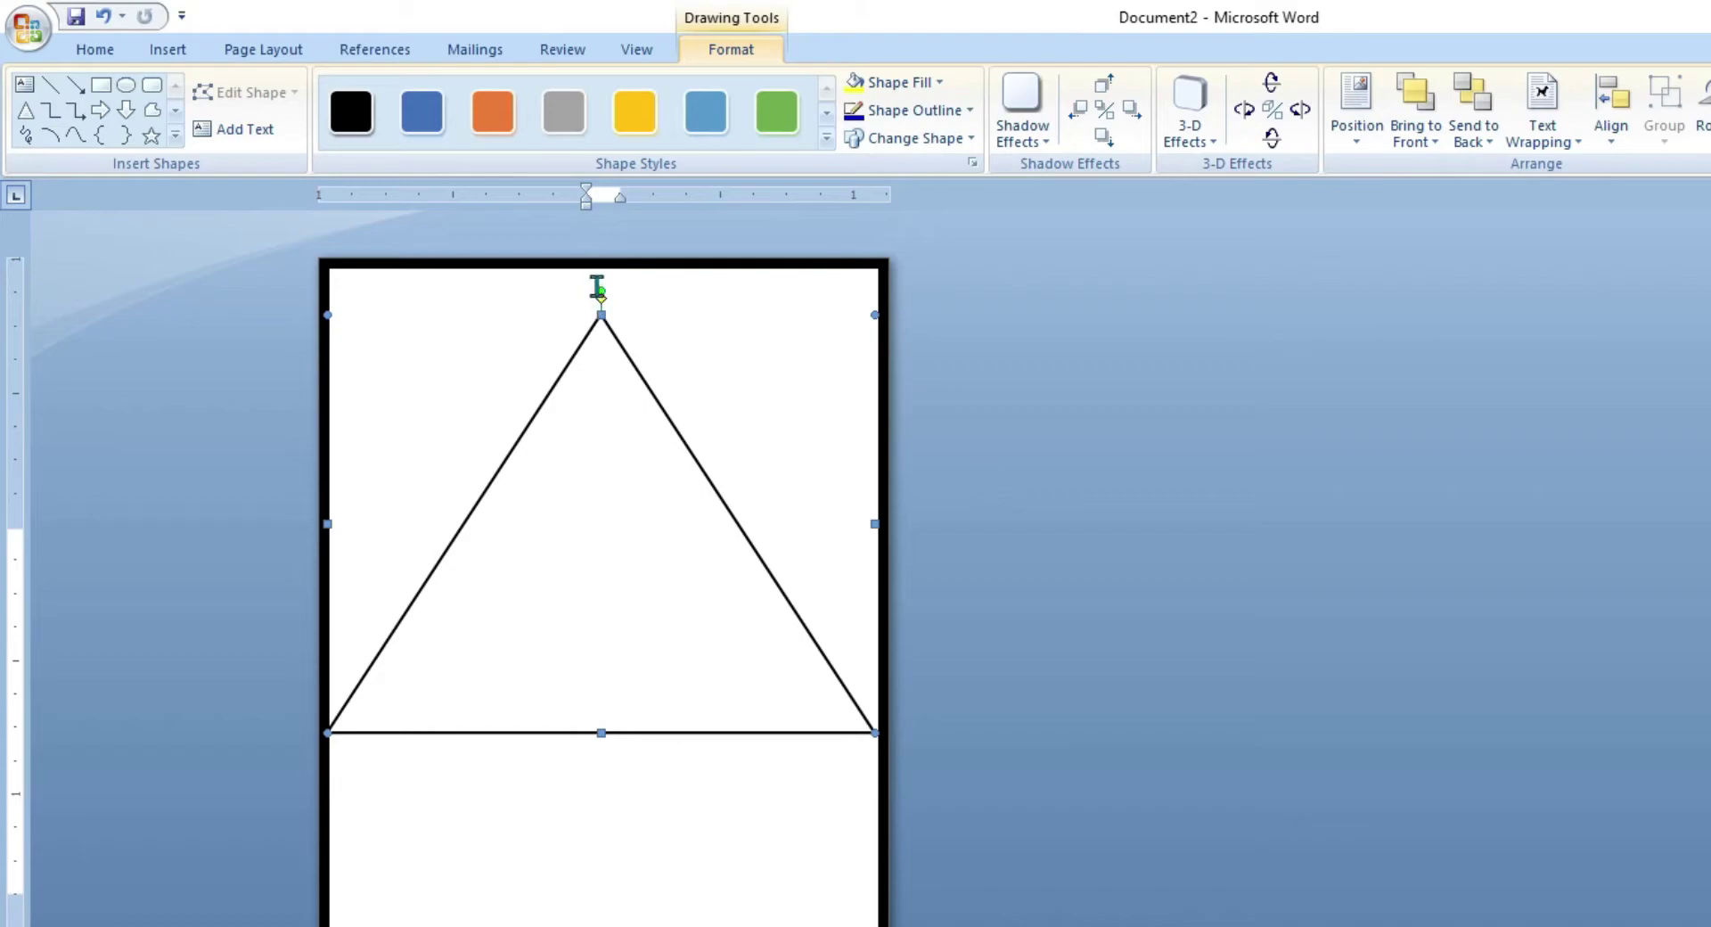
left_click_drag(603, 291, 603, 639)
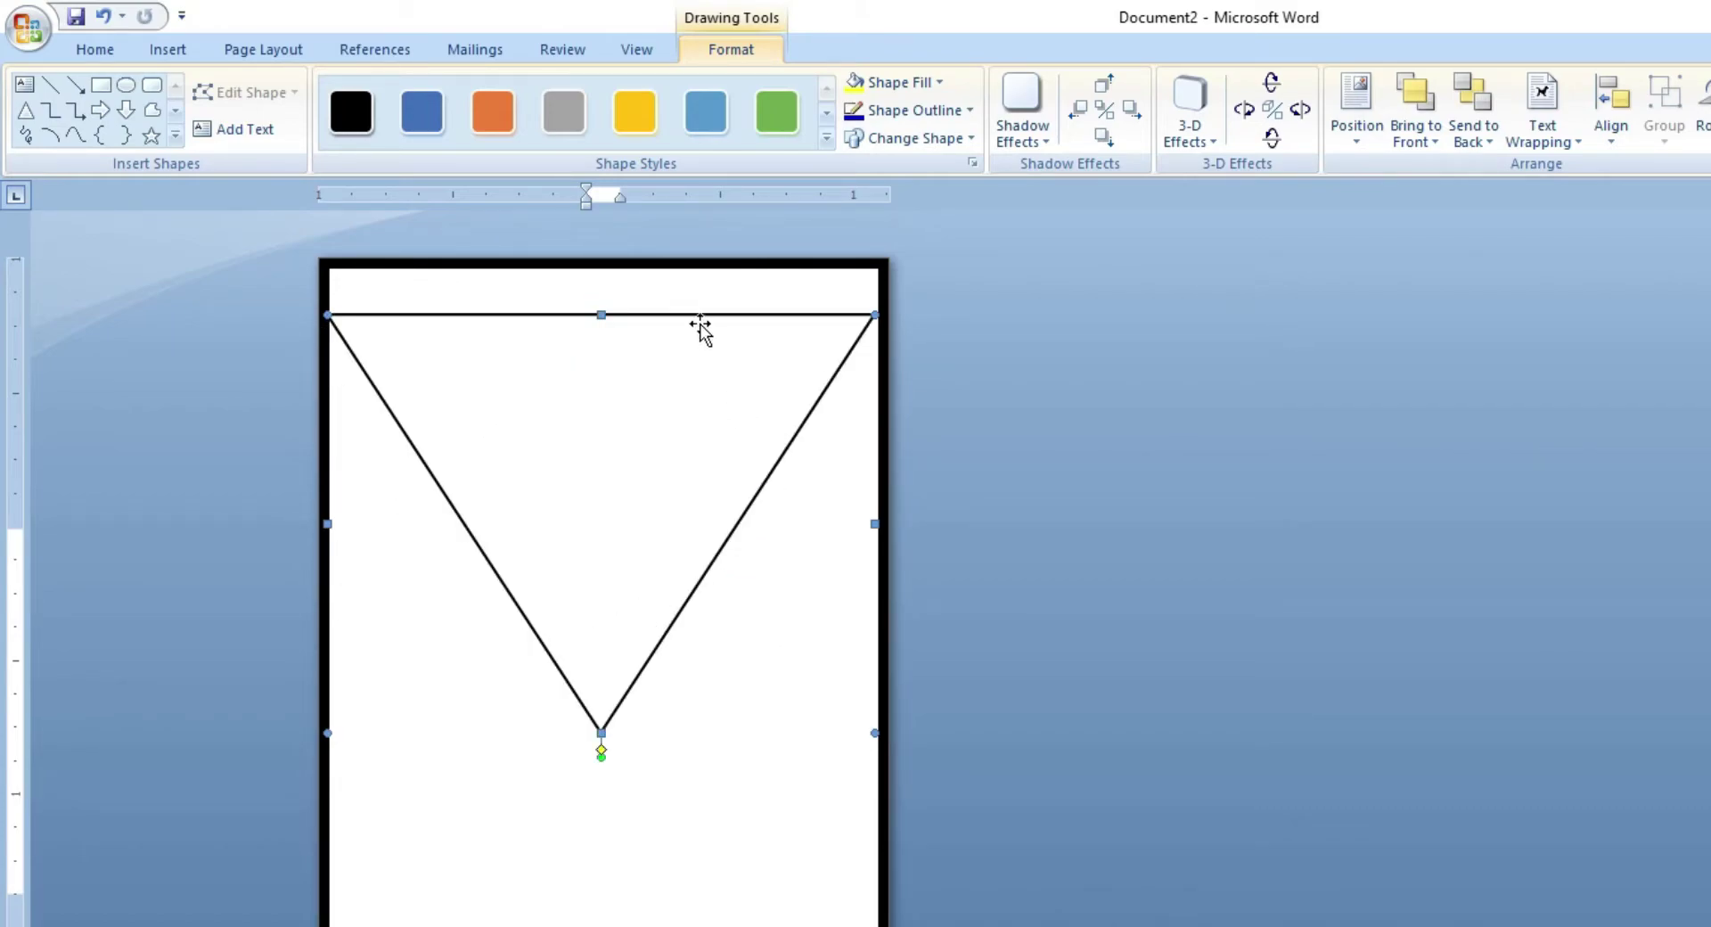
left_click_drag(699, 314, 698, 262)
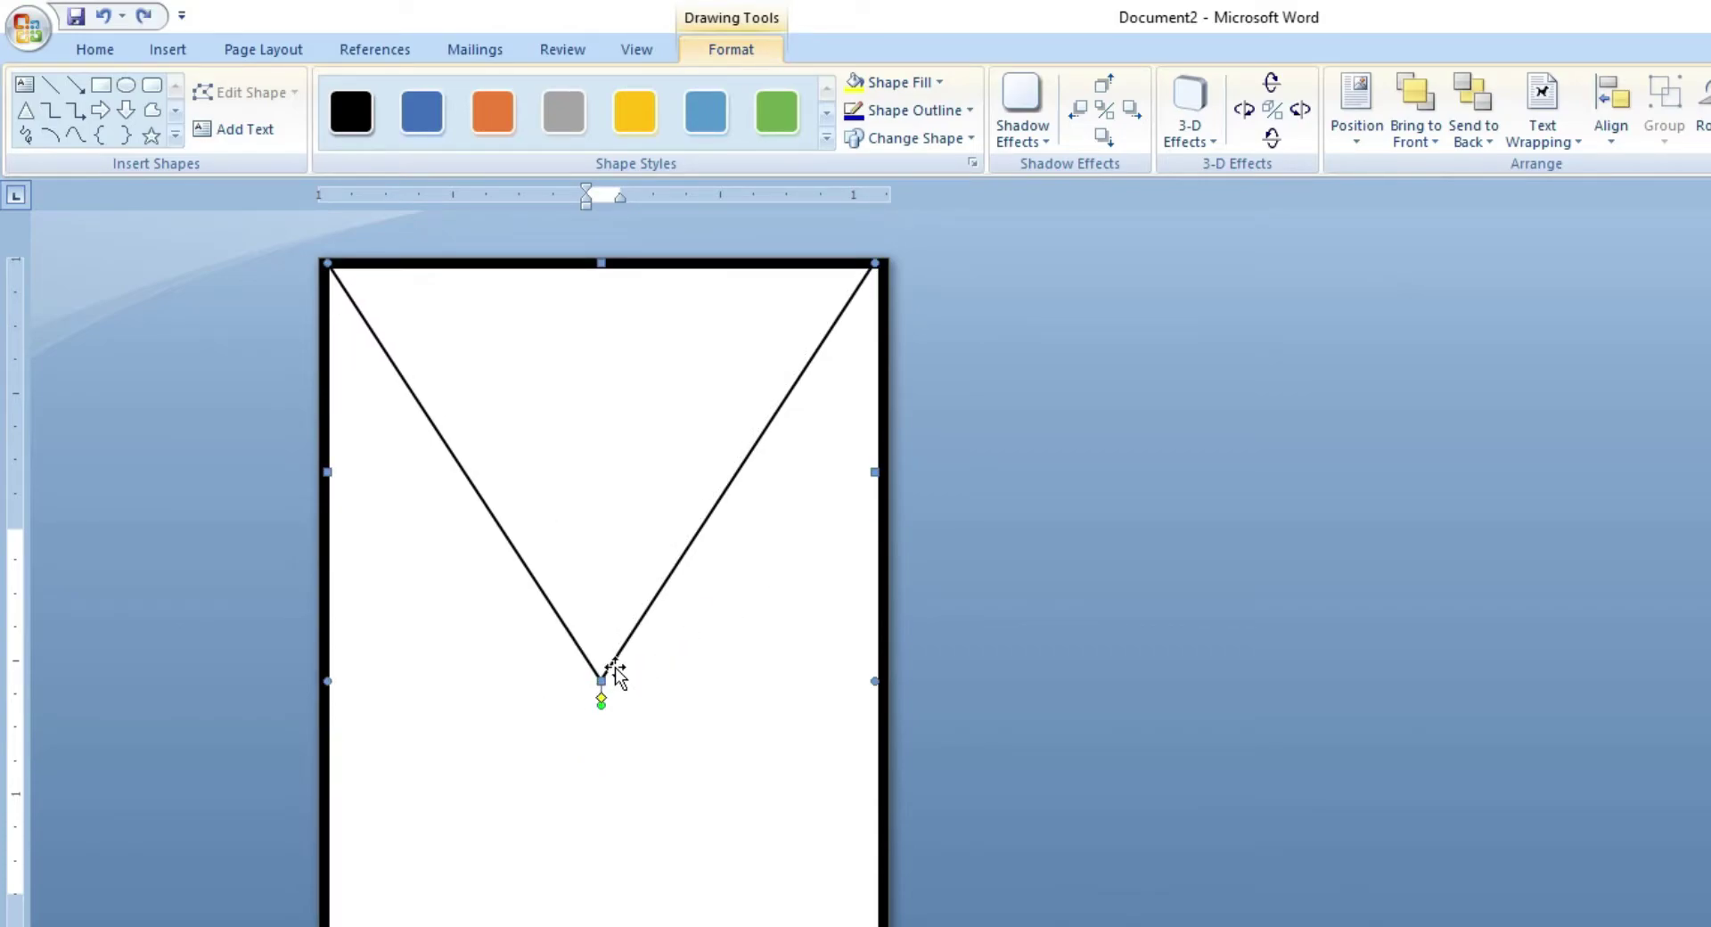
Stretch the inverted triangle wider and shorter into a V, nudging it slightly left
mouse_move(600, 681)
left_mouse_down()
mouse_move(603, 483)
mouse_move(586, 523)
left_mouse_up()
left_click_drag(872, 392, 1016, 415)
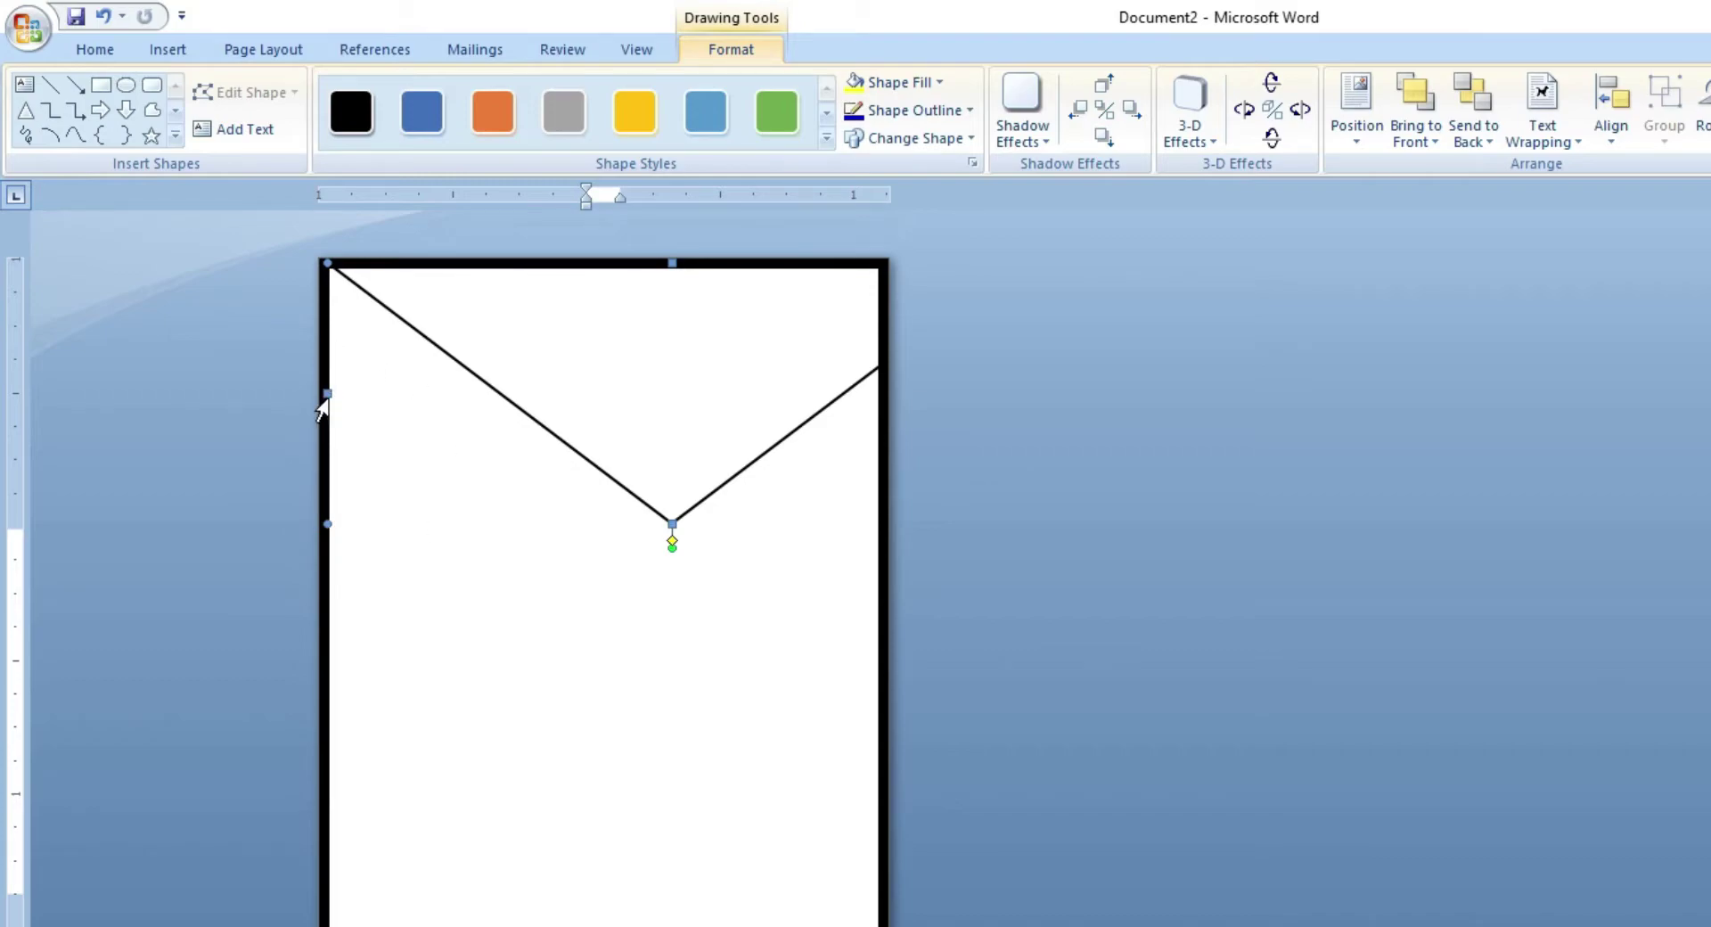
left_click_drag(324, 393, 296, 391)
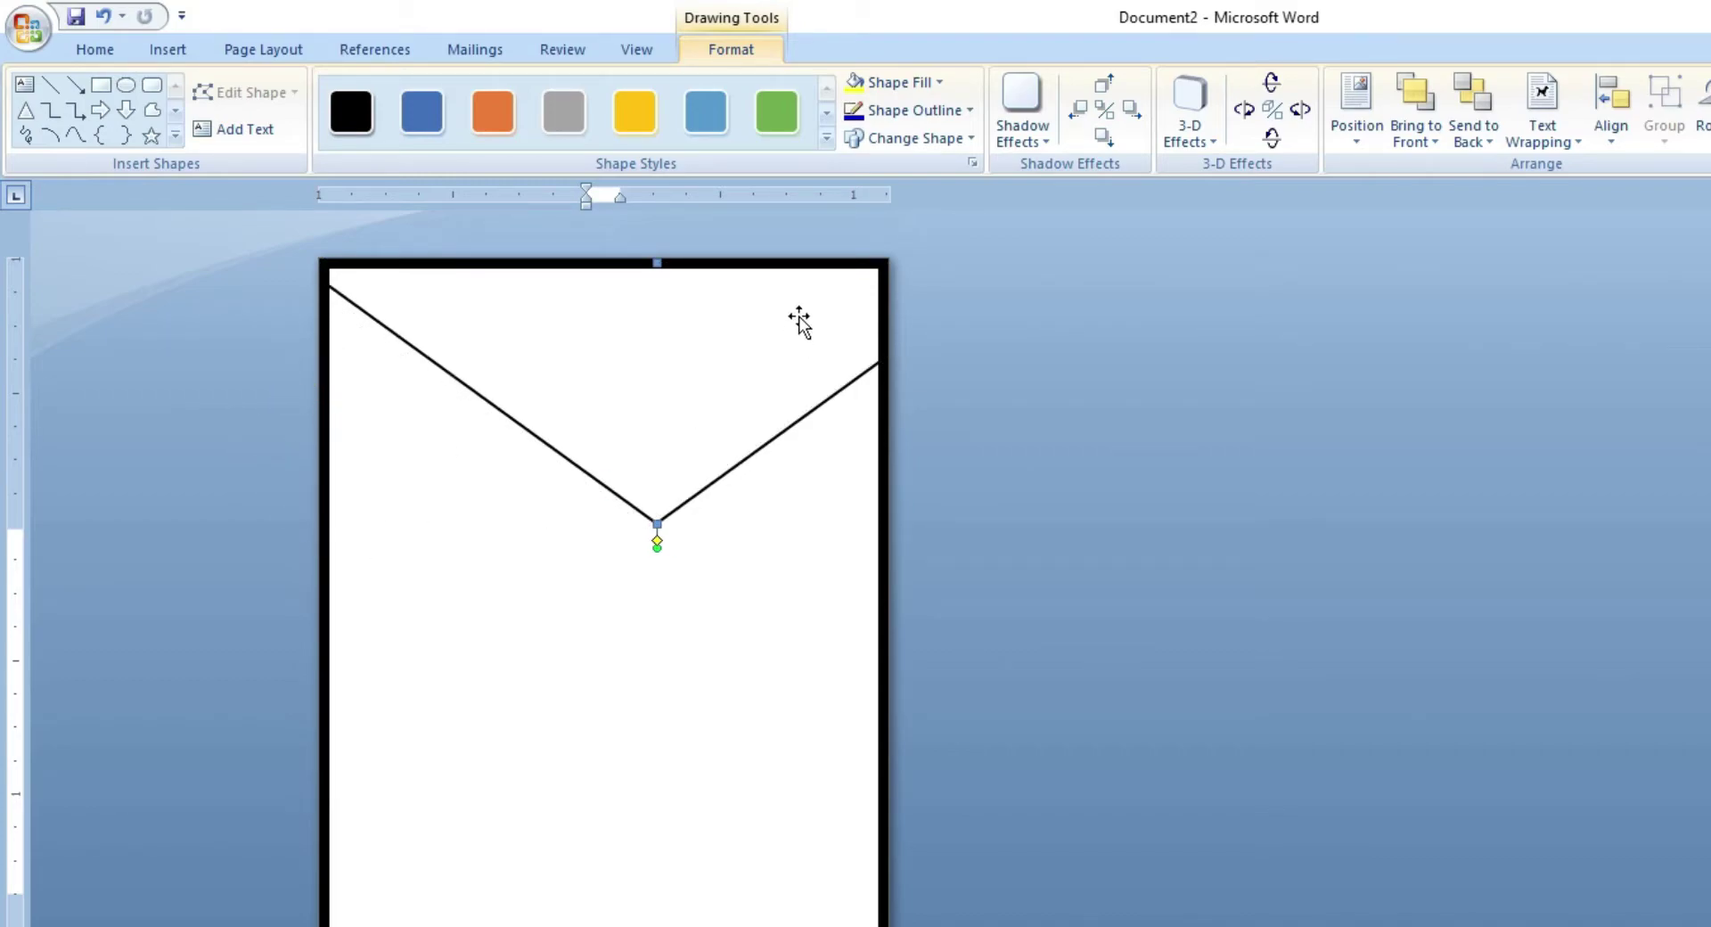
key("Left")
key("Left")
key("Left")
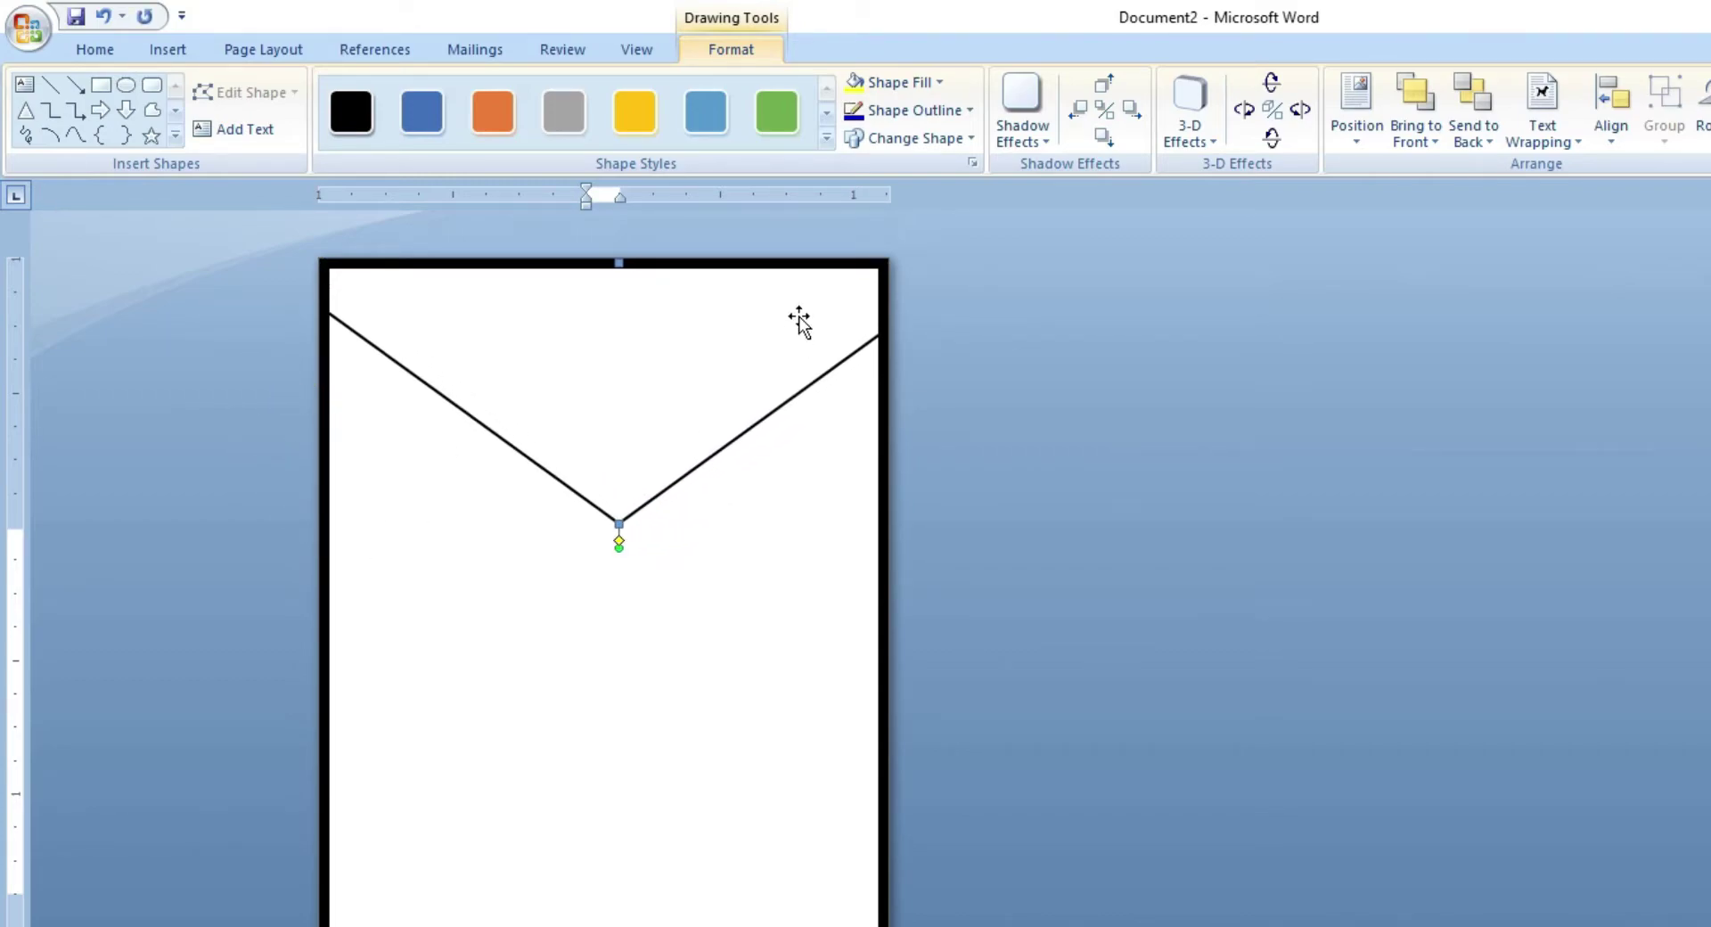
key("Left")
key("Left")
key("Left")
key("Left")
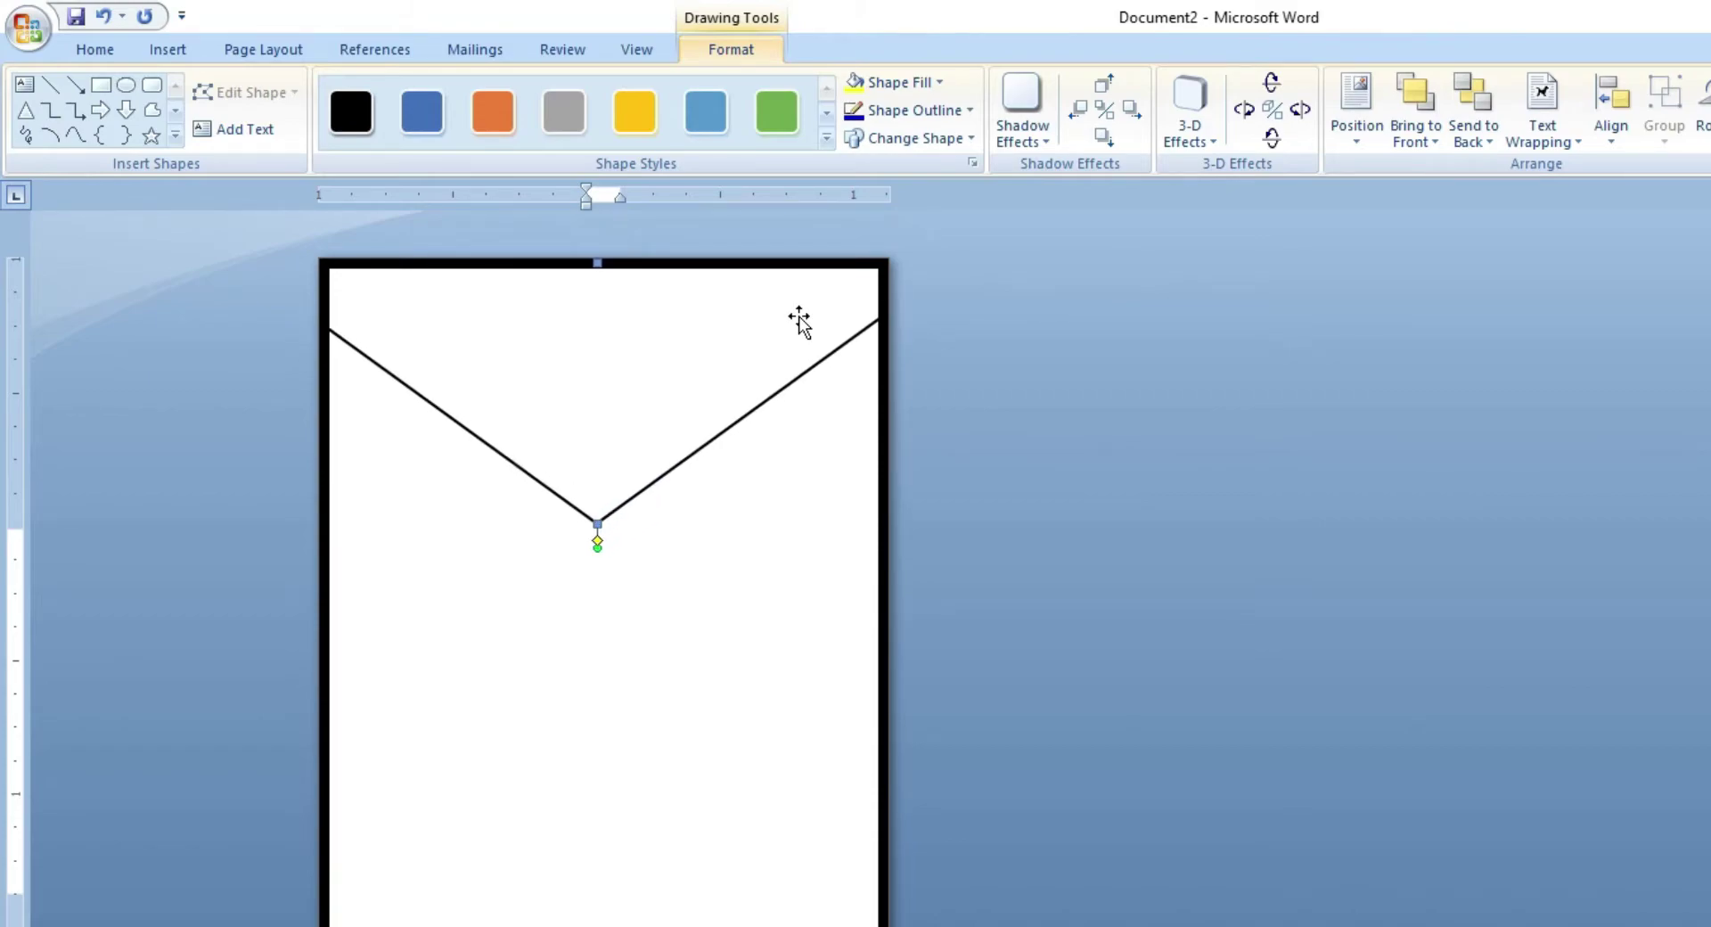
key("shift+Up")
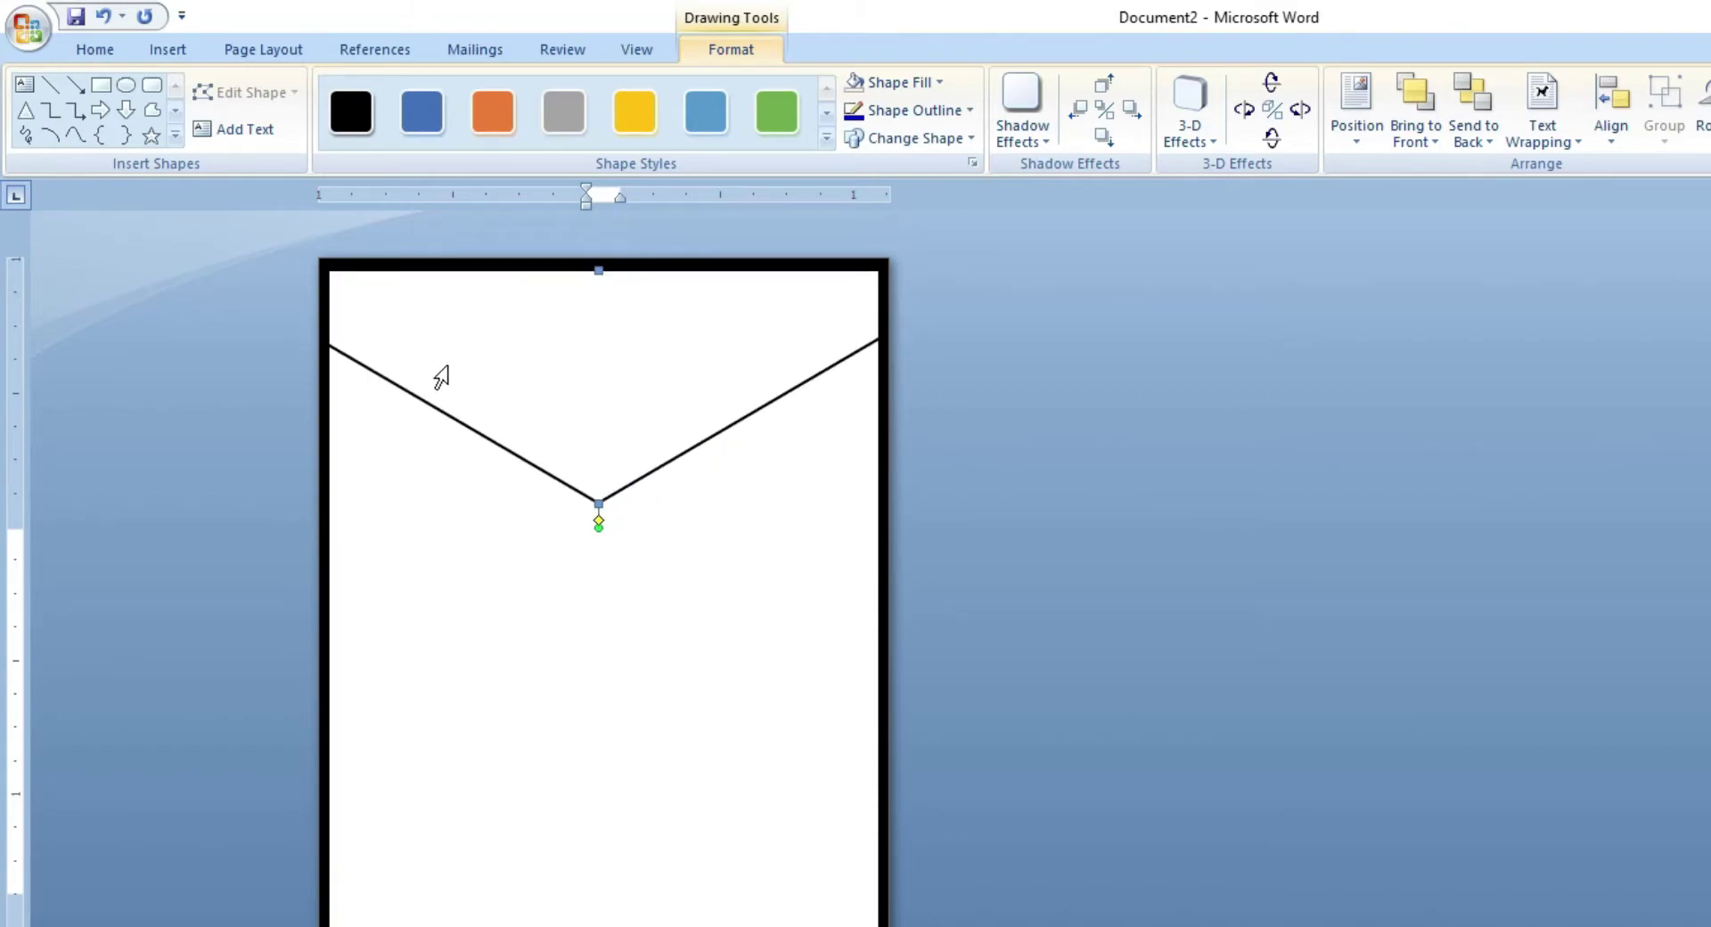
Draw a text box across the card's top above the V and centre-align its text
left_click(168, 50)
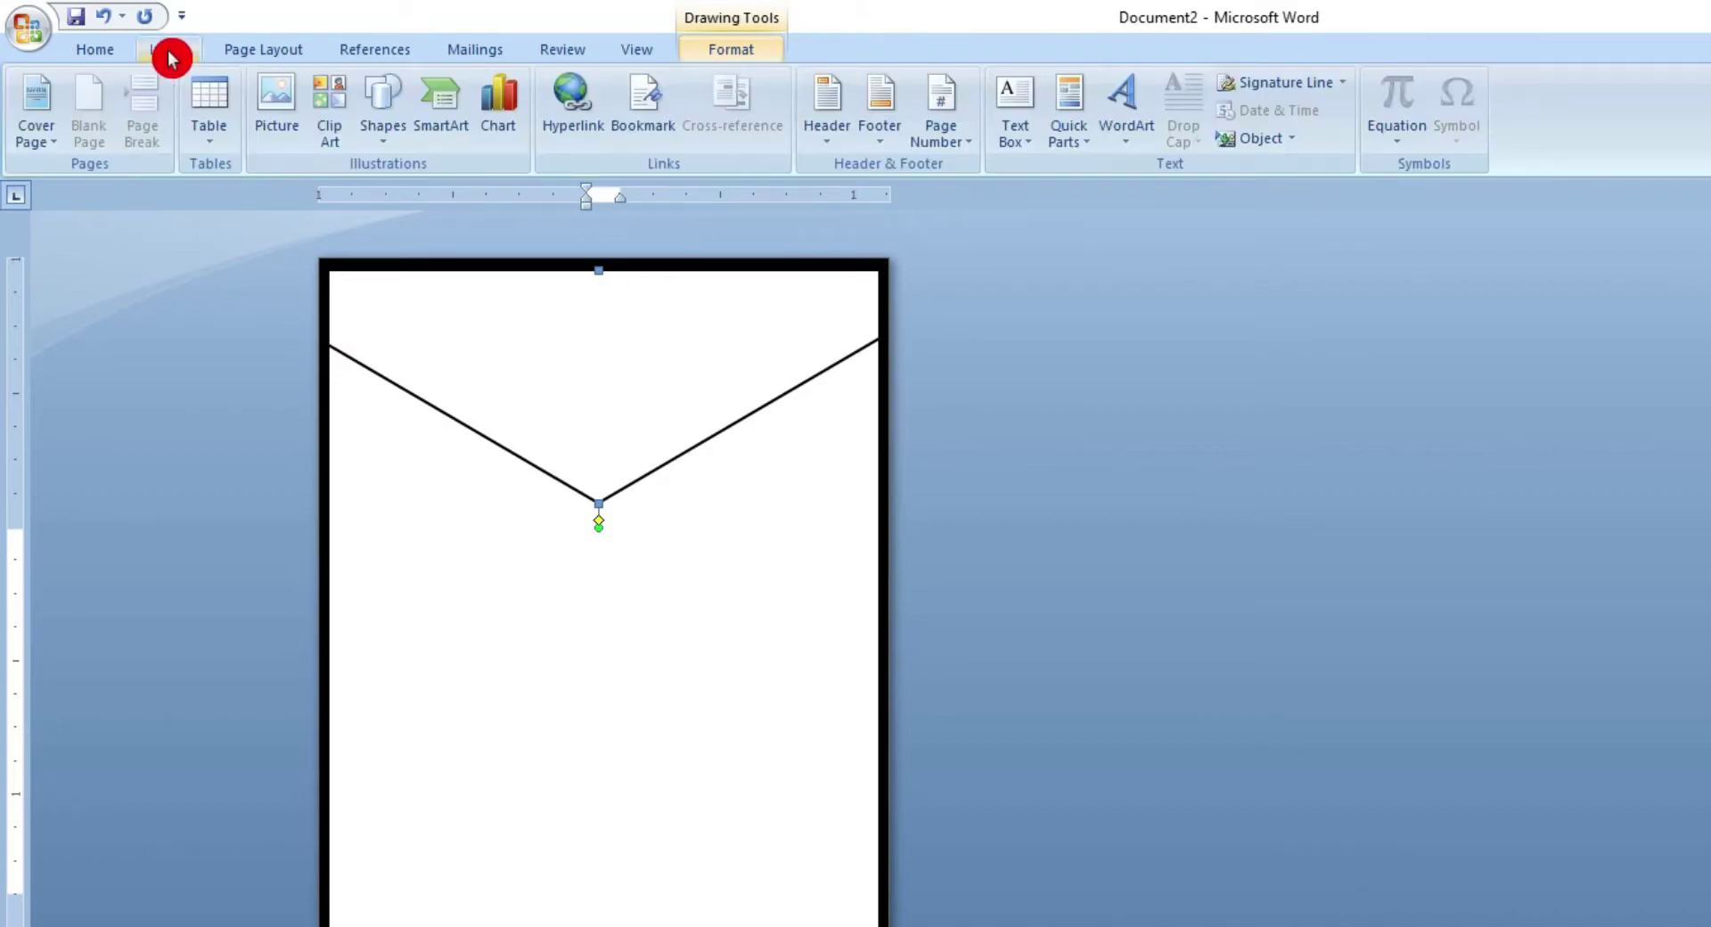
left_click(385, 138)
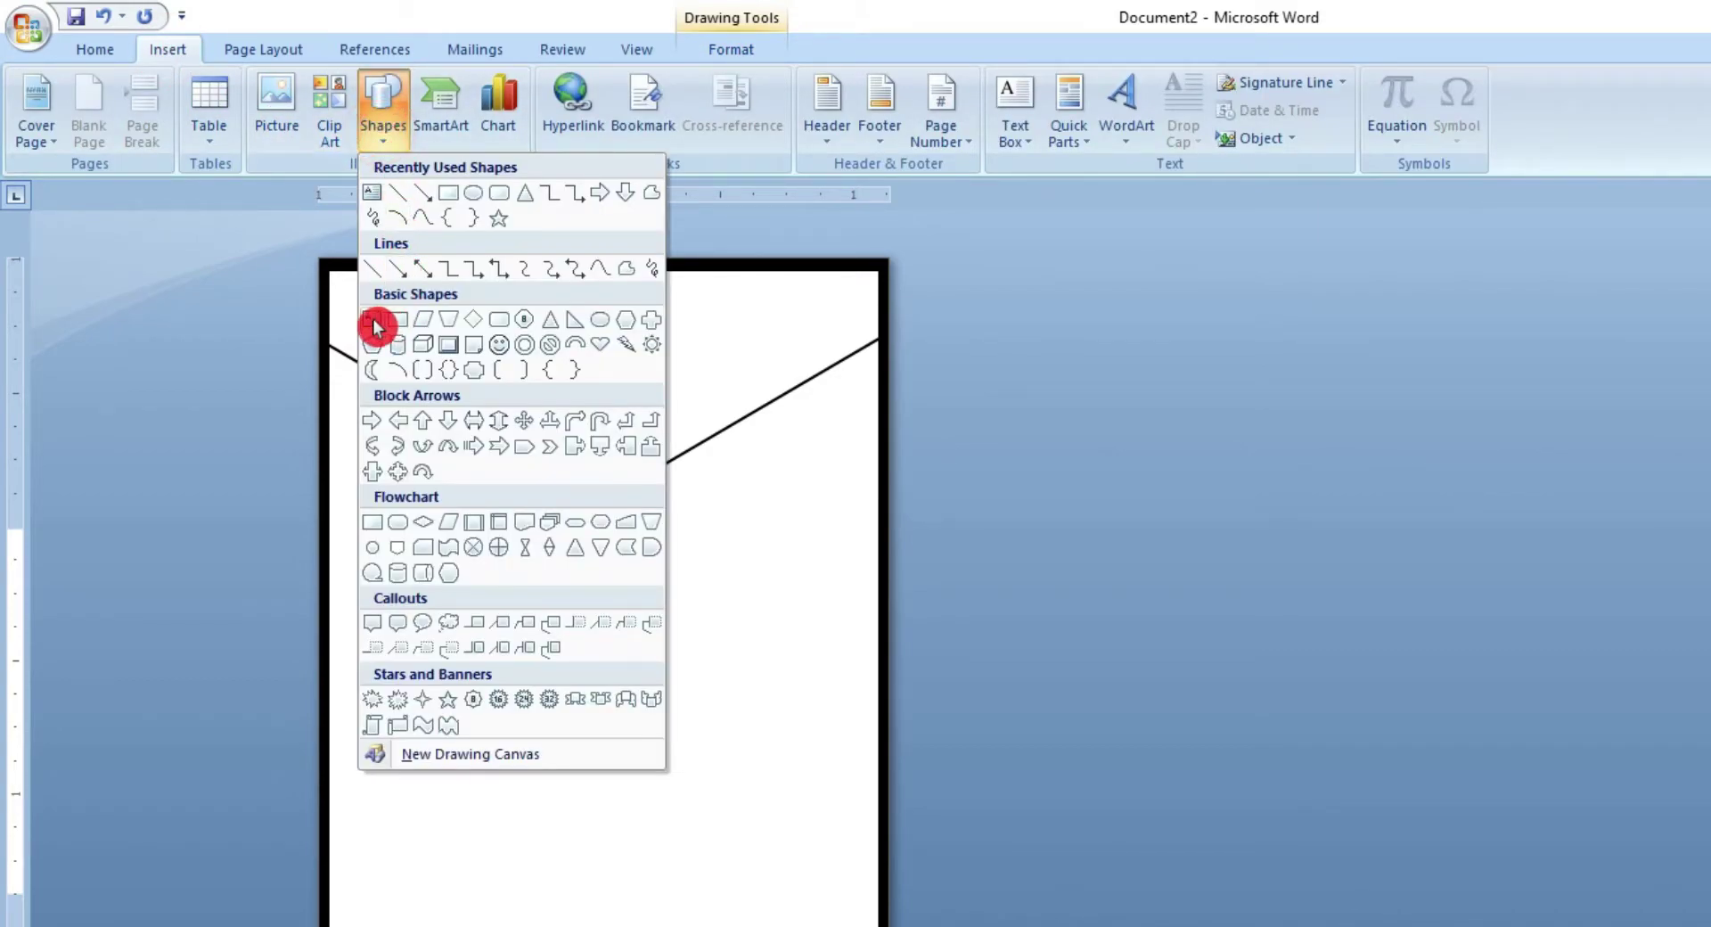
left_click(373, 319)
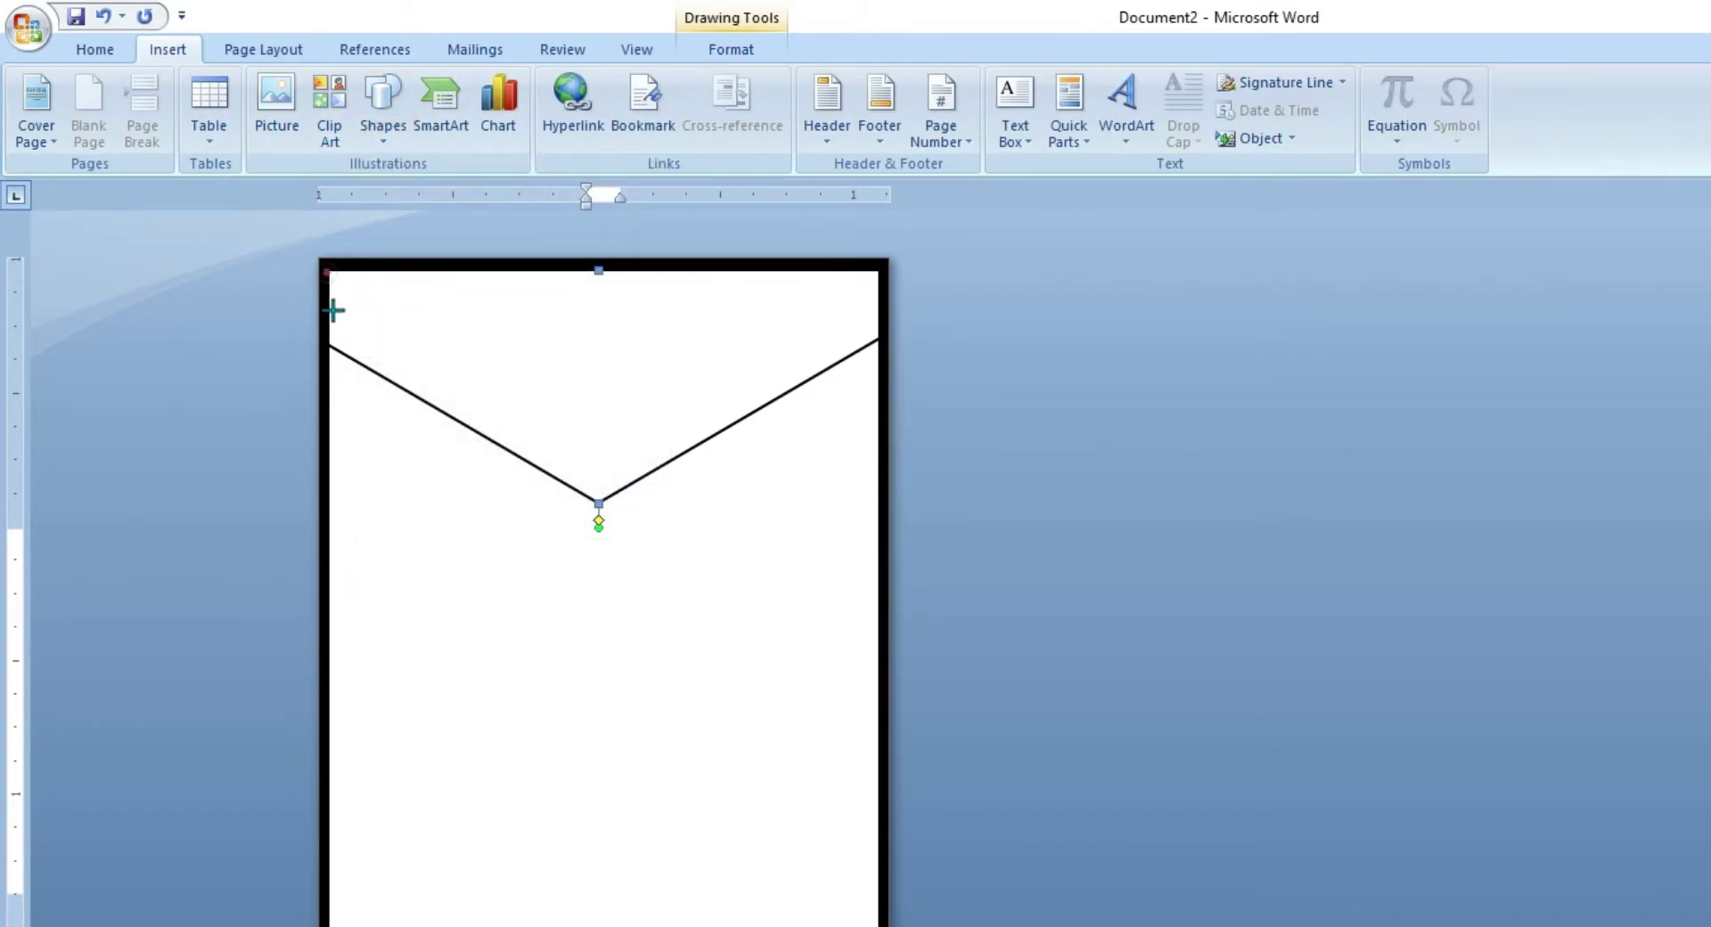
mouse_move(328, 269)
left_mouse_down()
mouse_move(904, 360)
mouse_move(853, 346)
left_mouse_up()
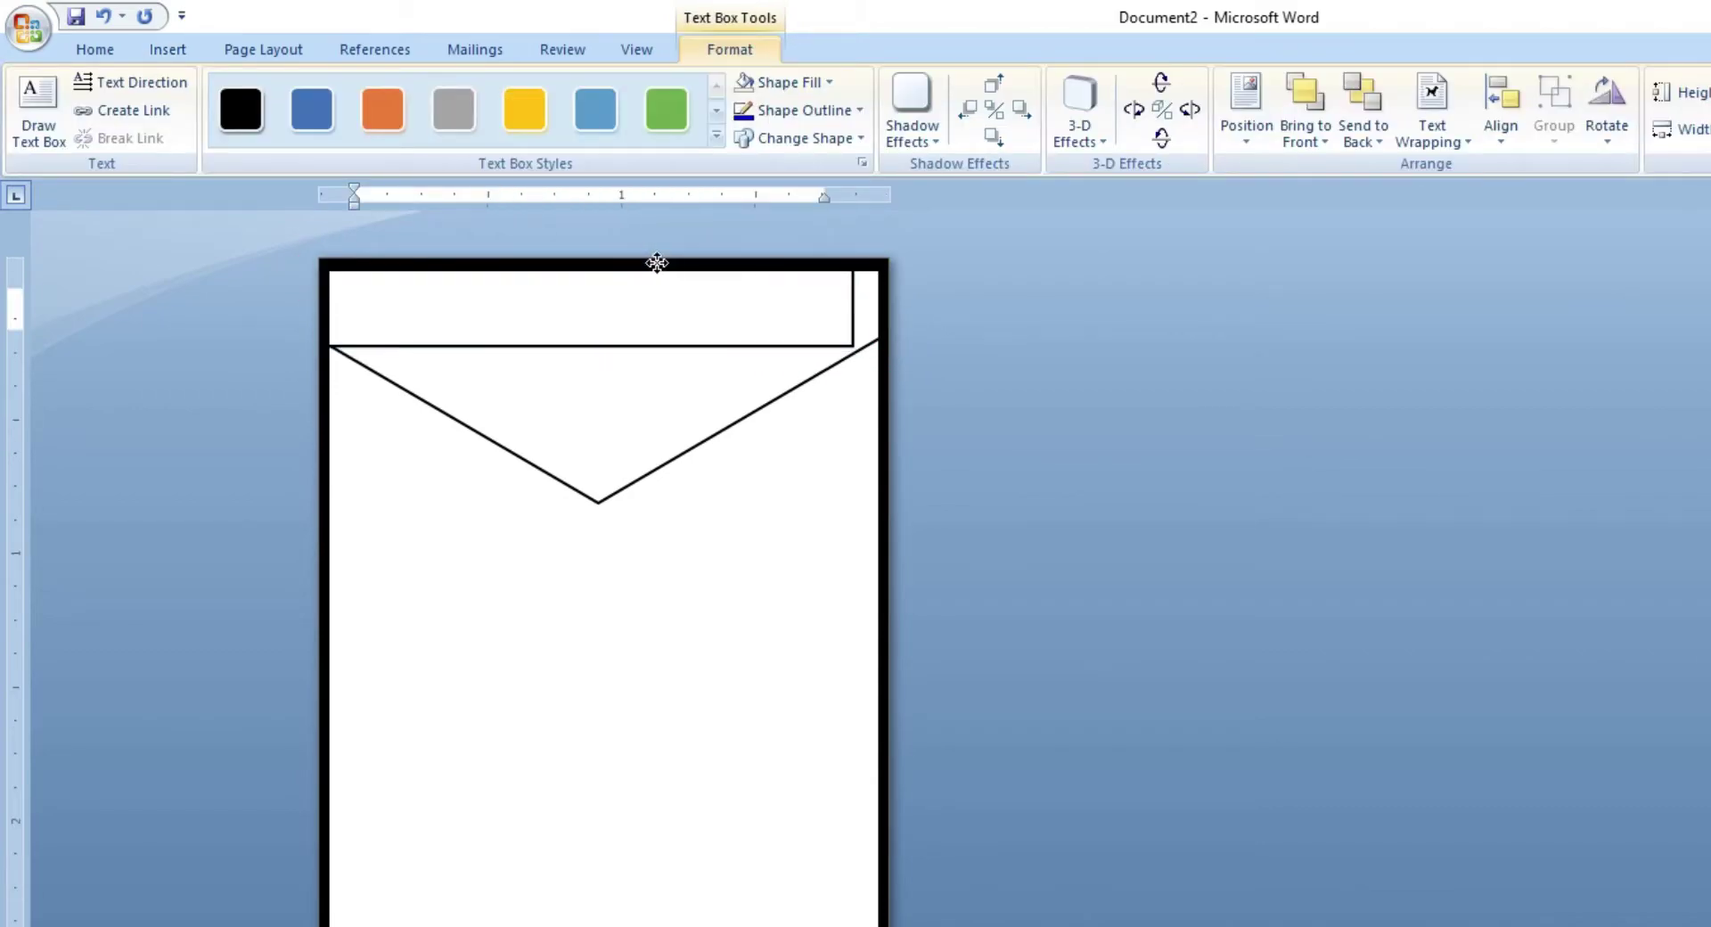
left_click_drag(657, 262, 682, 271)
key("ctrl+z")
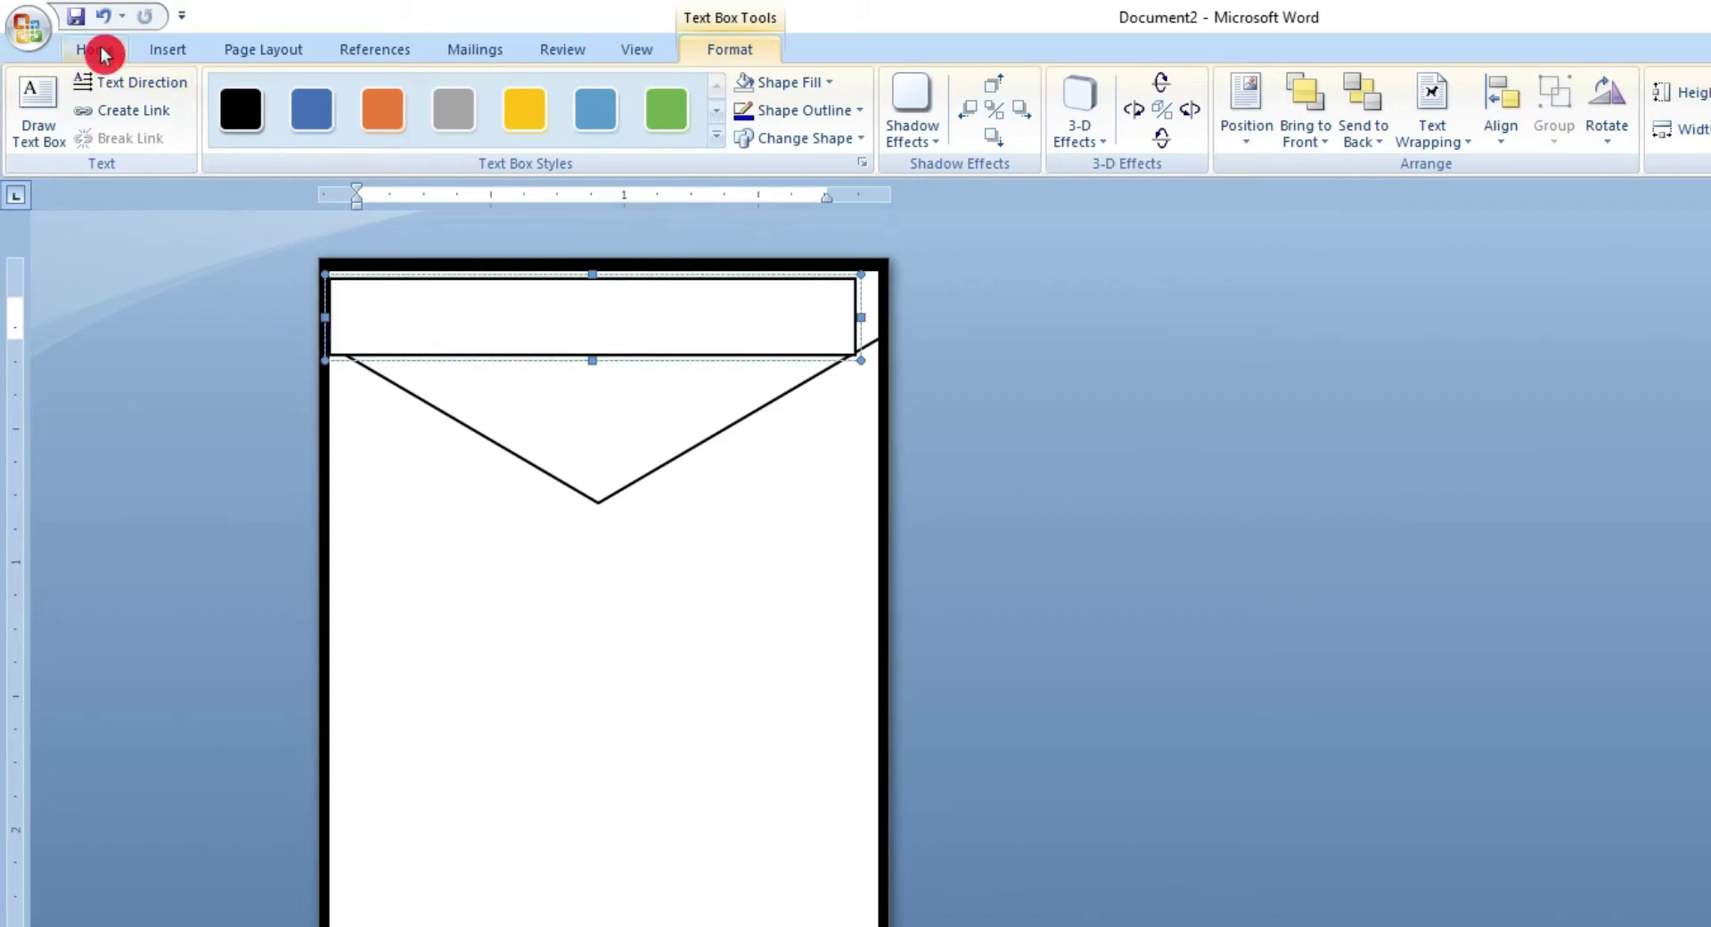
left_click(98, 48)
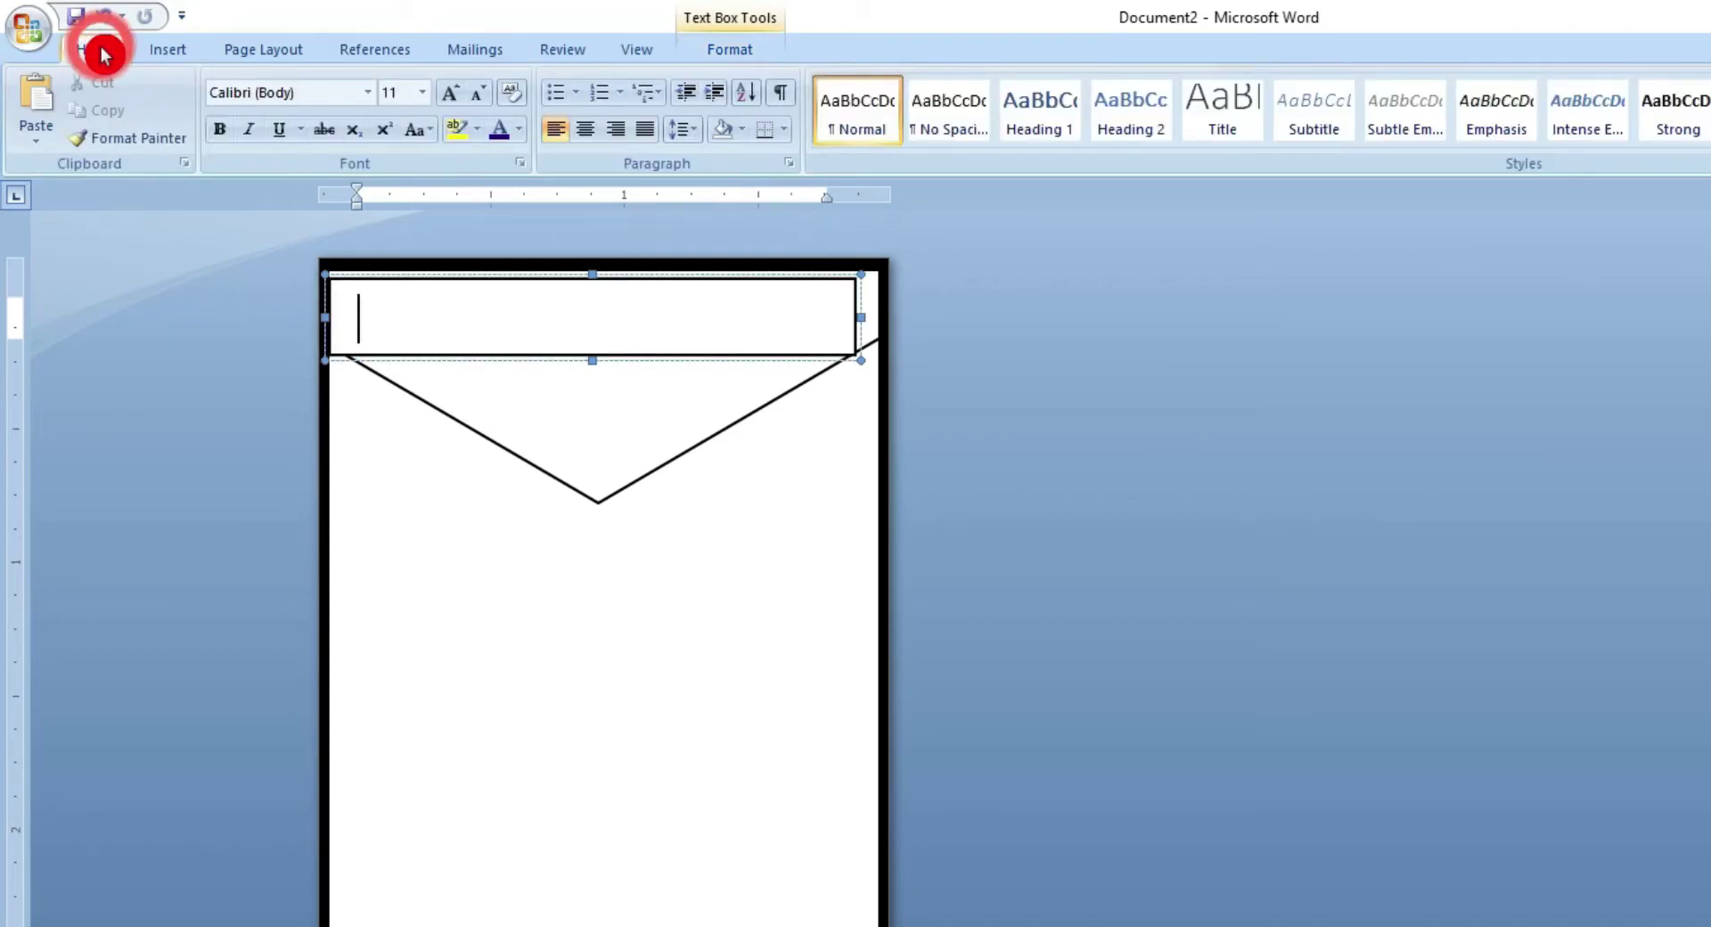
left_click(584, 129)
type("Nam")
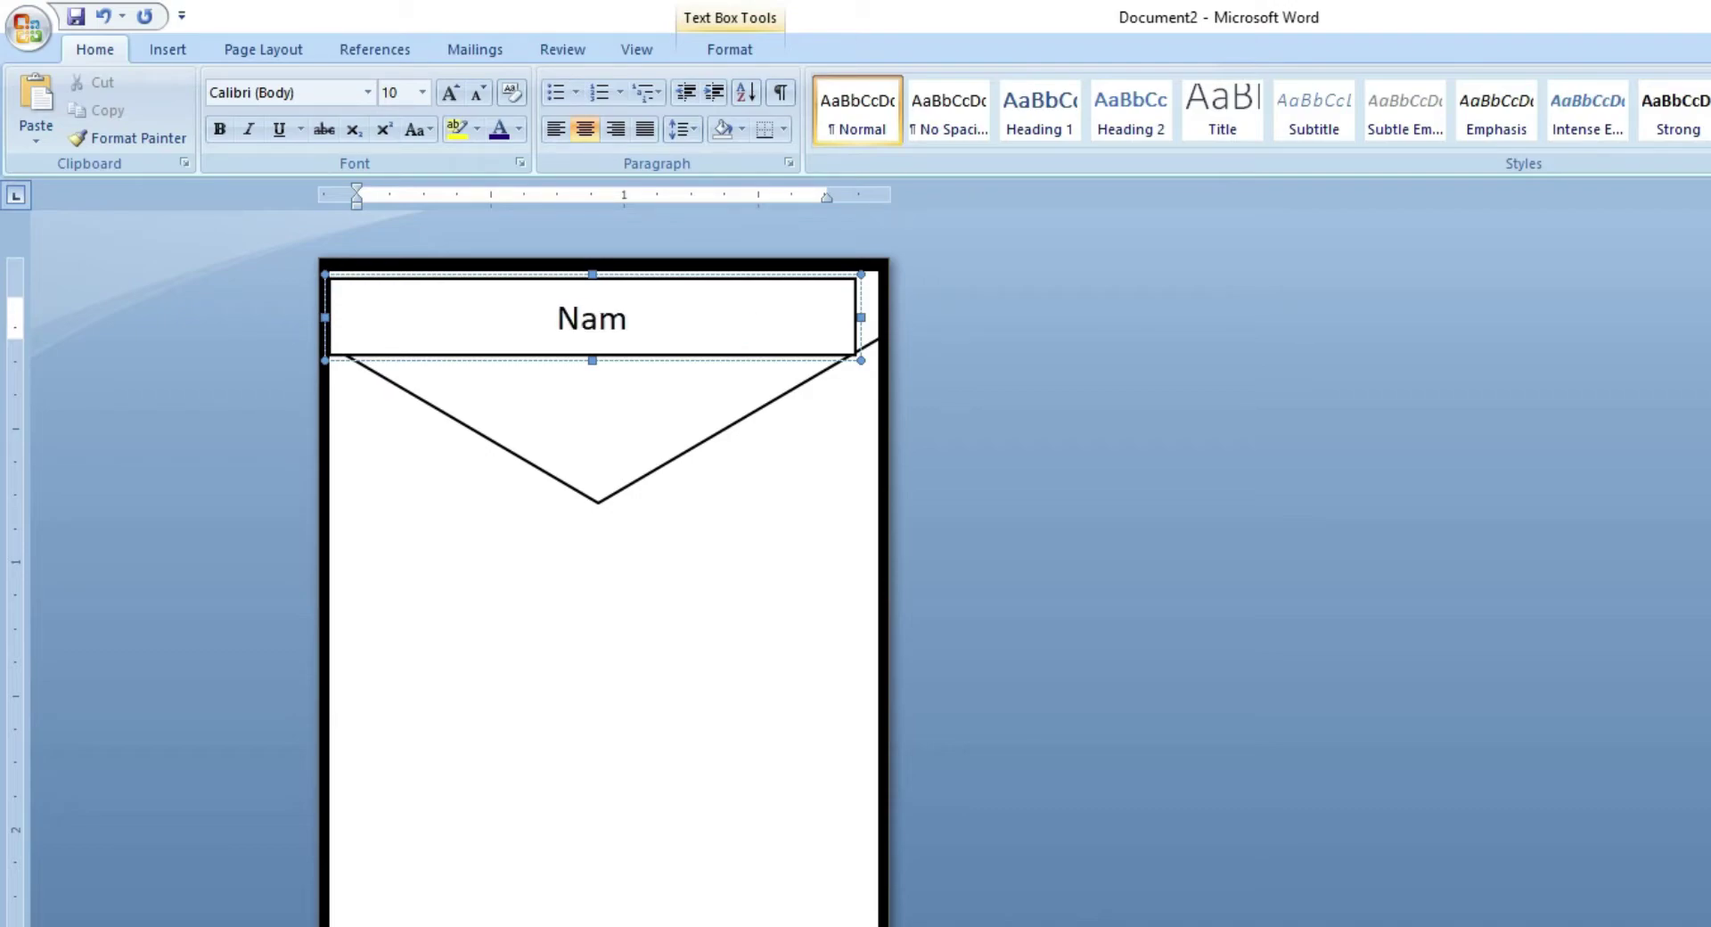
Type 'Naman Public School' and format it as bold Bodoni MT Black at size 11
type("n")
key("BackSpace")
type("an ")
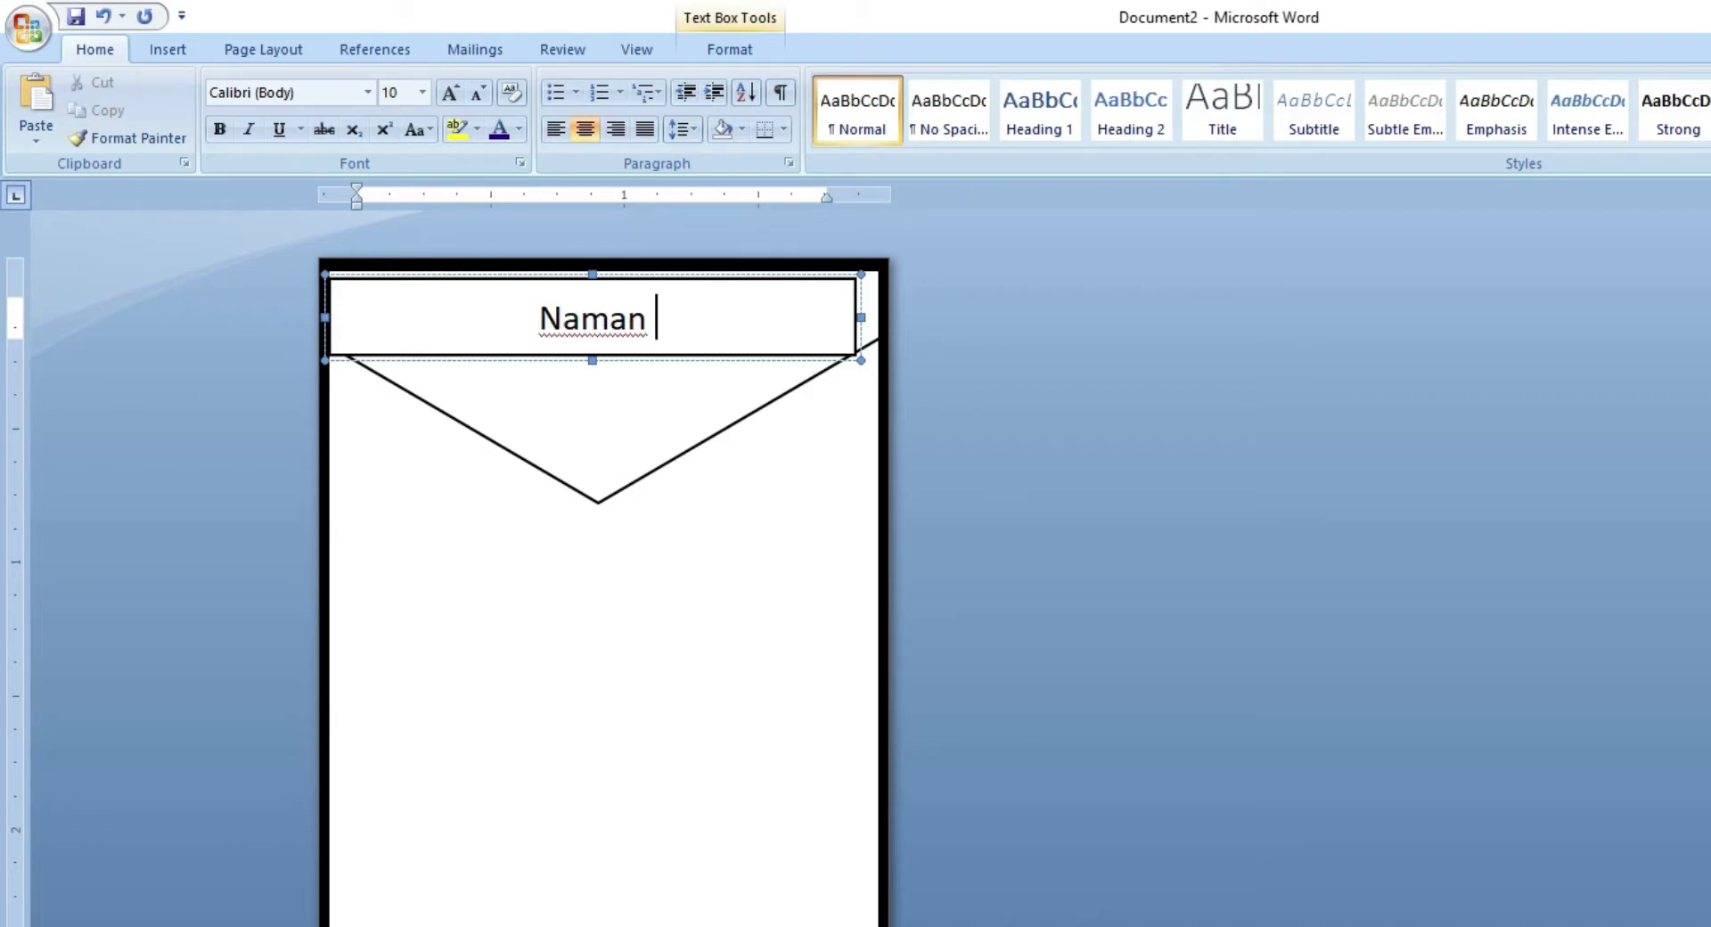
type("Public School")
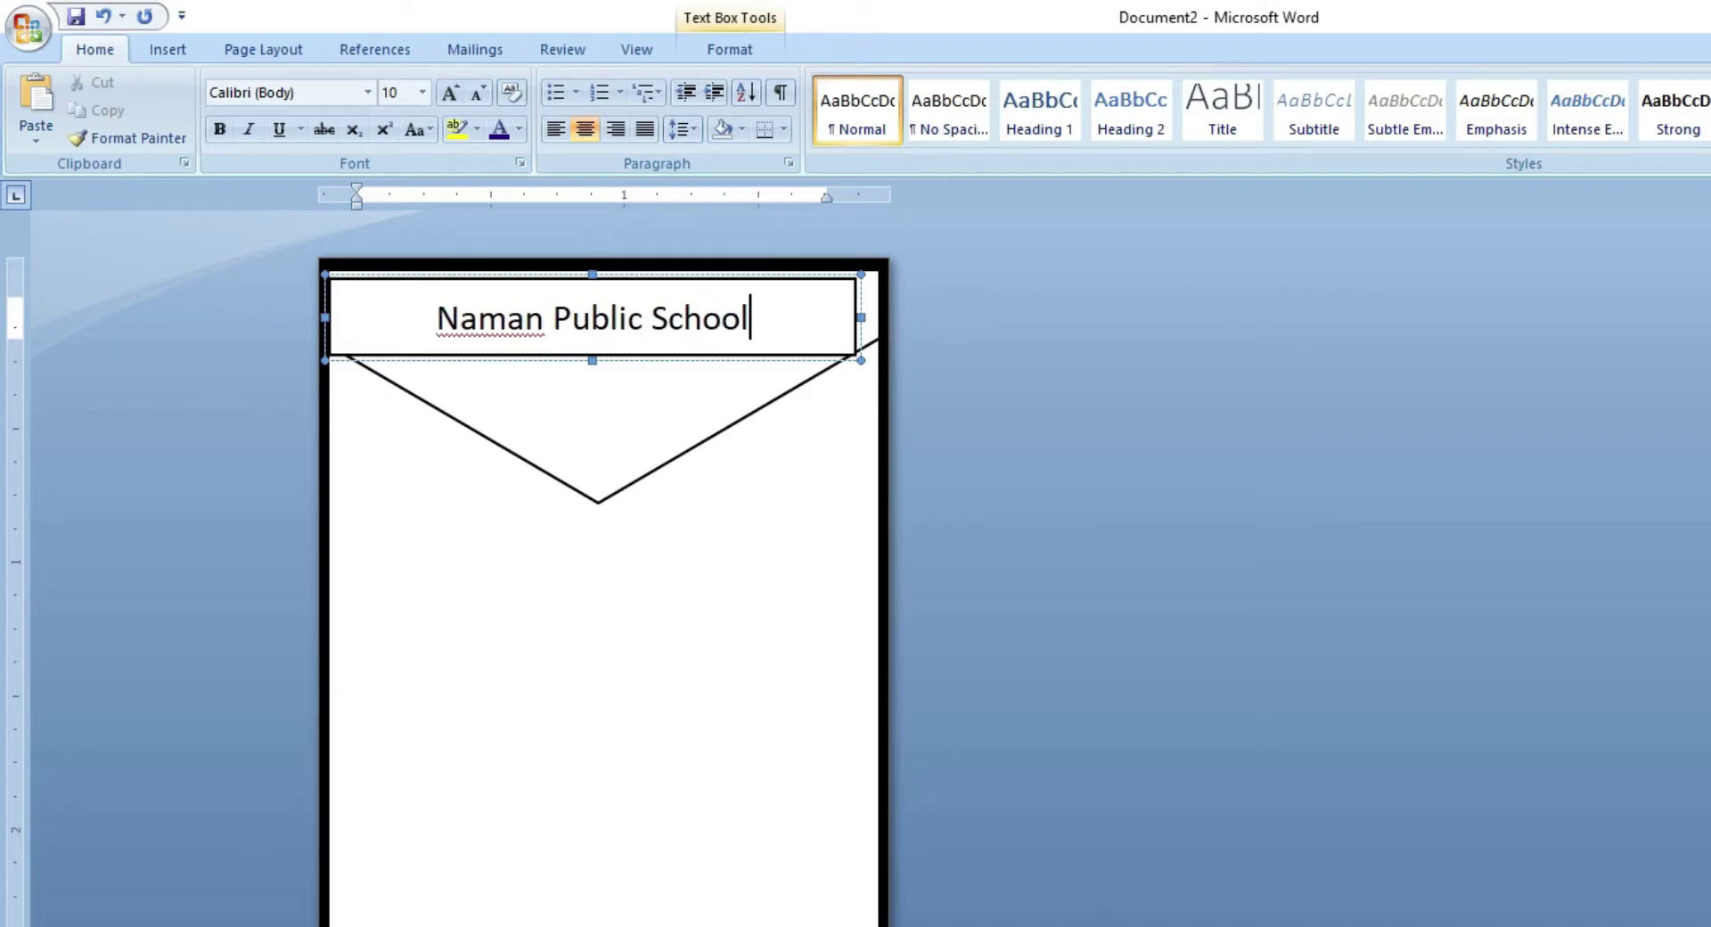
triple_click(655, 315)
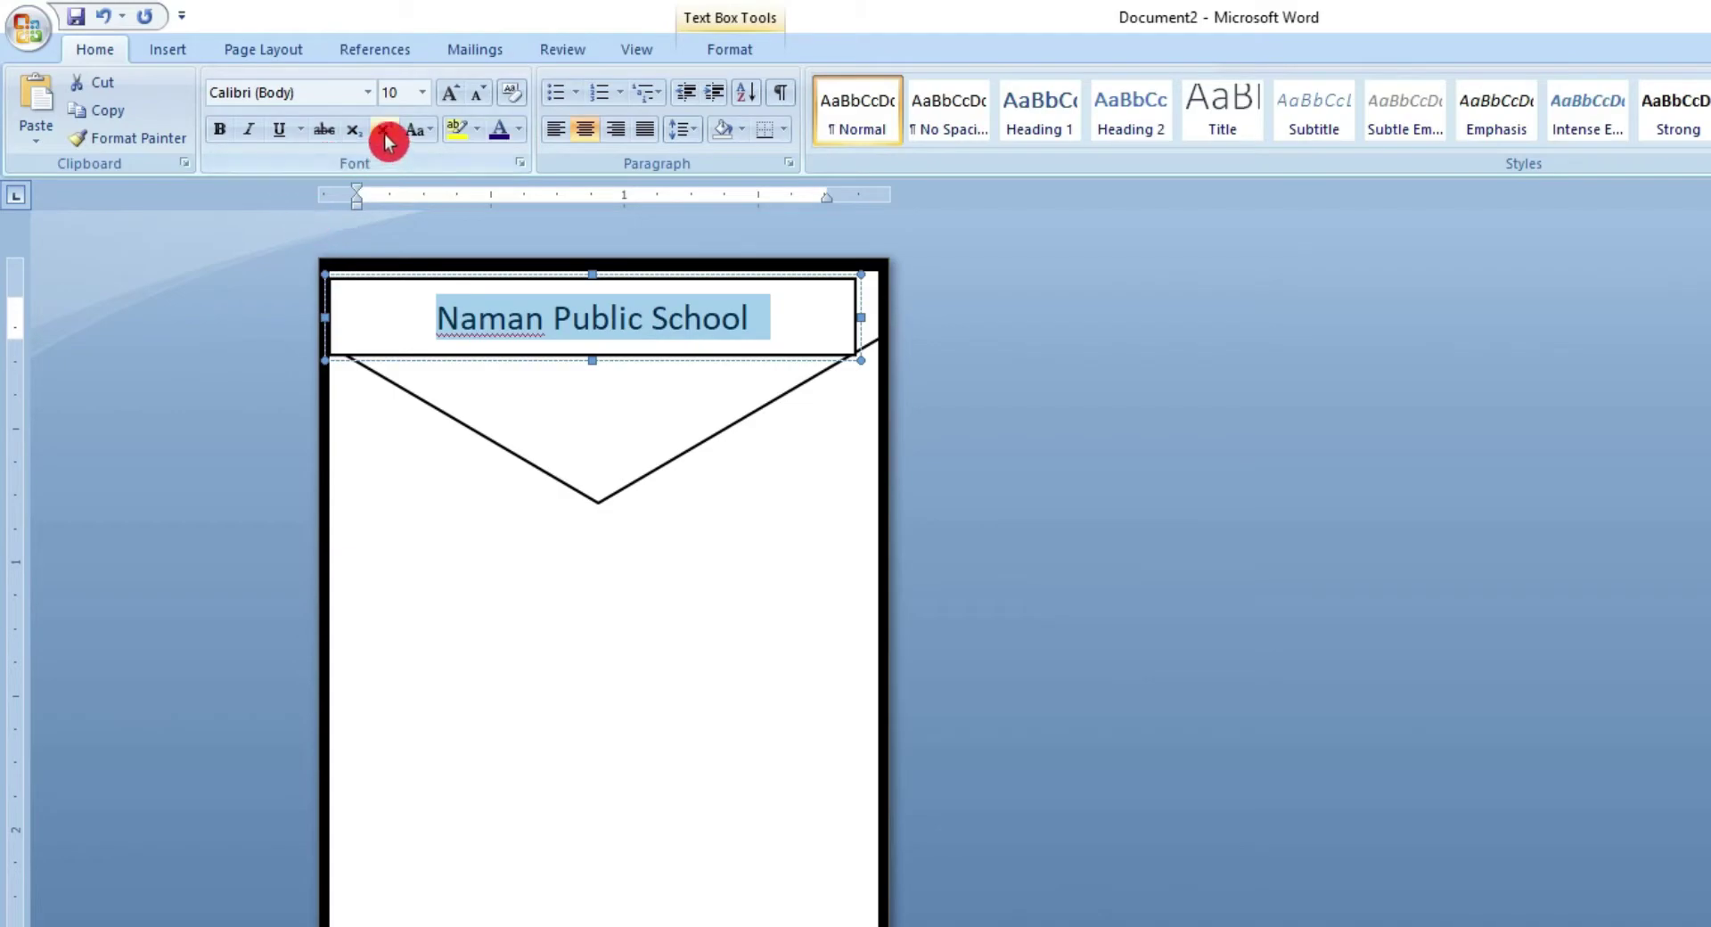
left_click(367, 92)
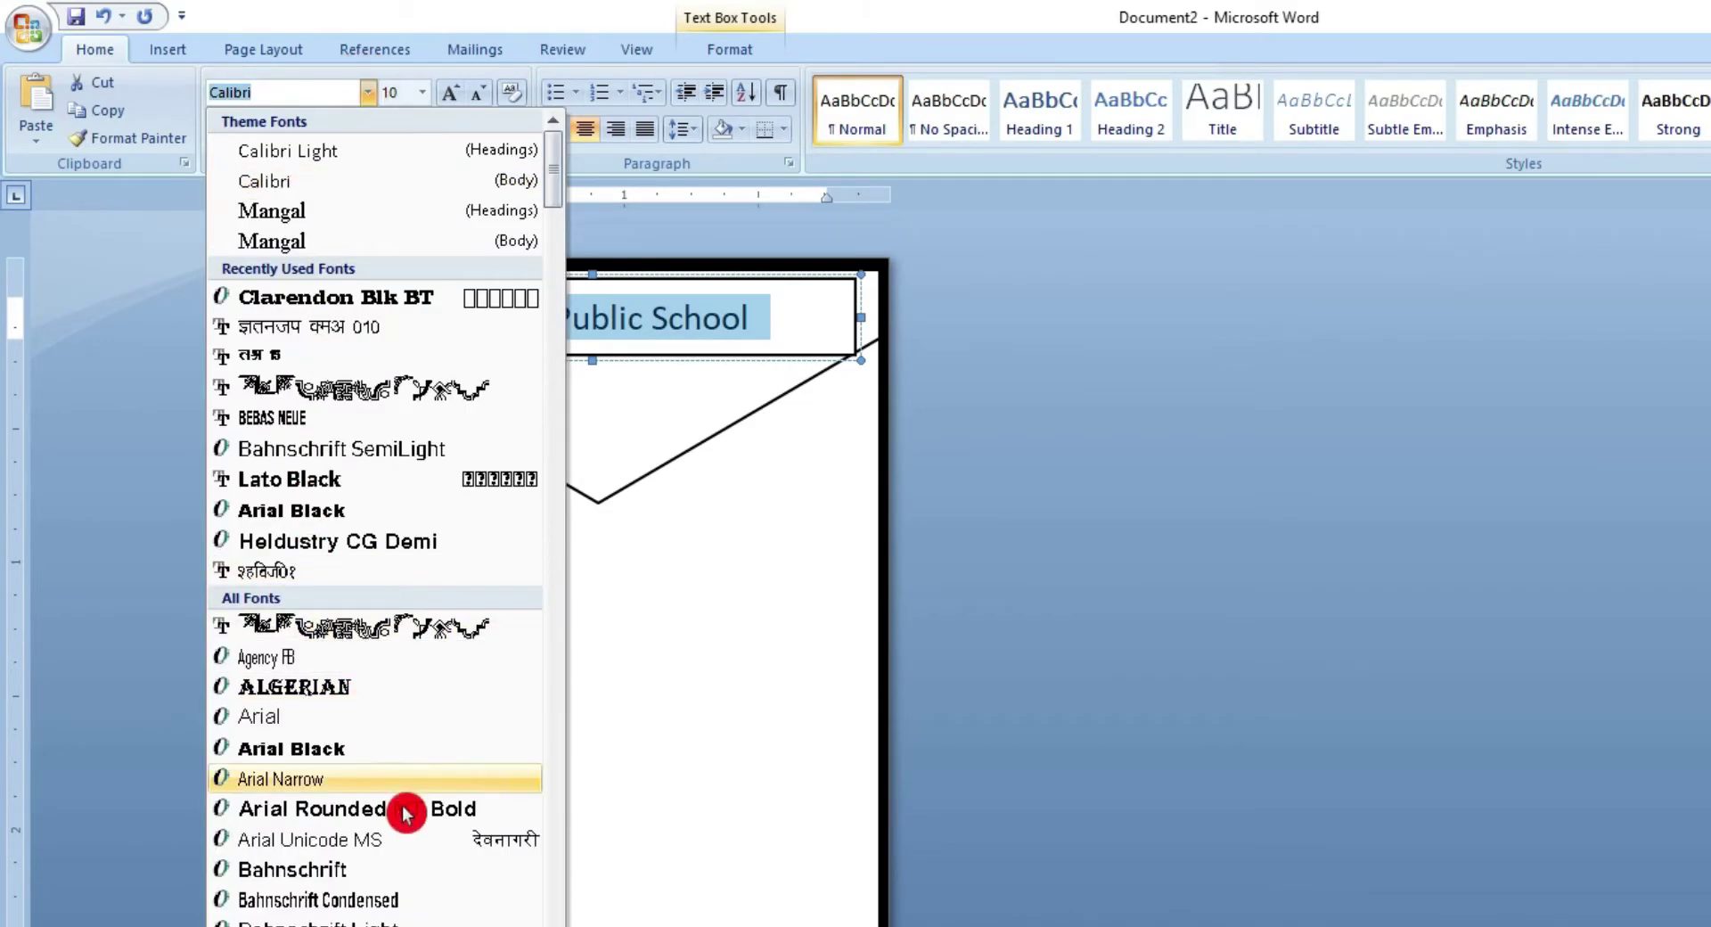
scroll(409, 704, "down", 8)
left_click(408, 688)
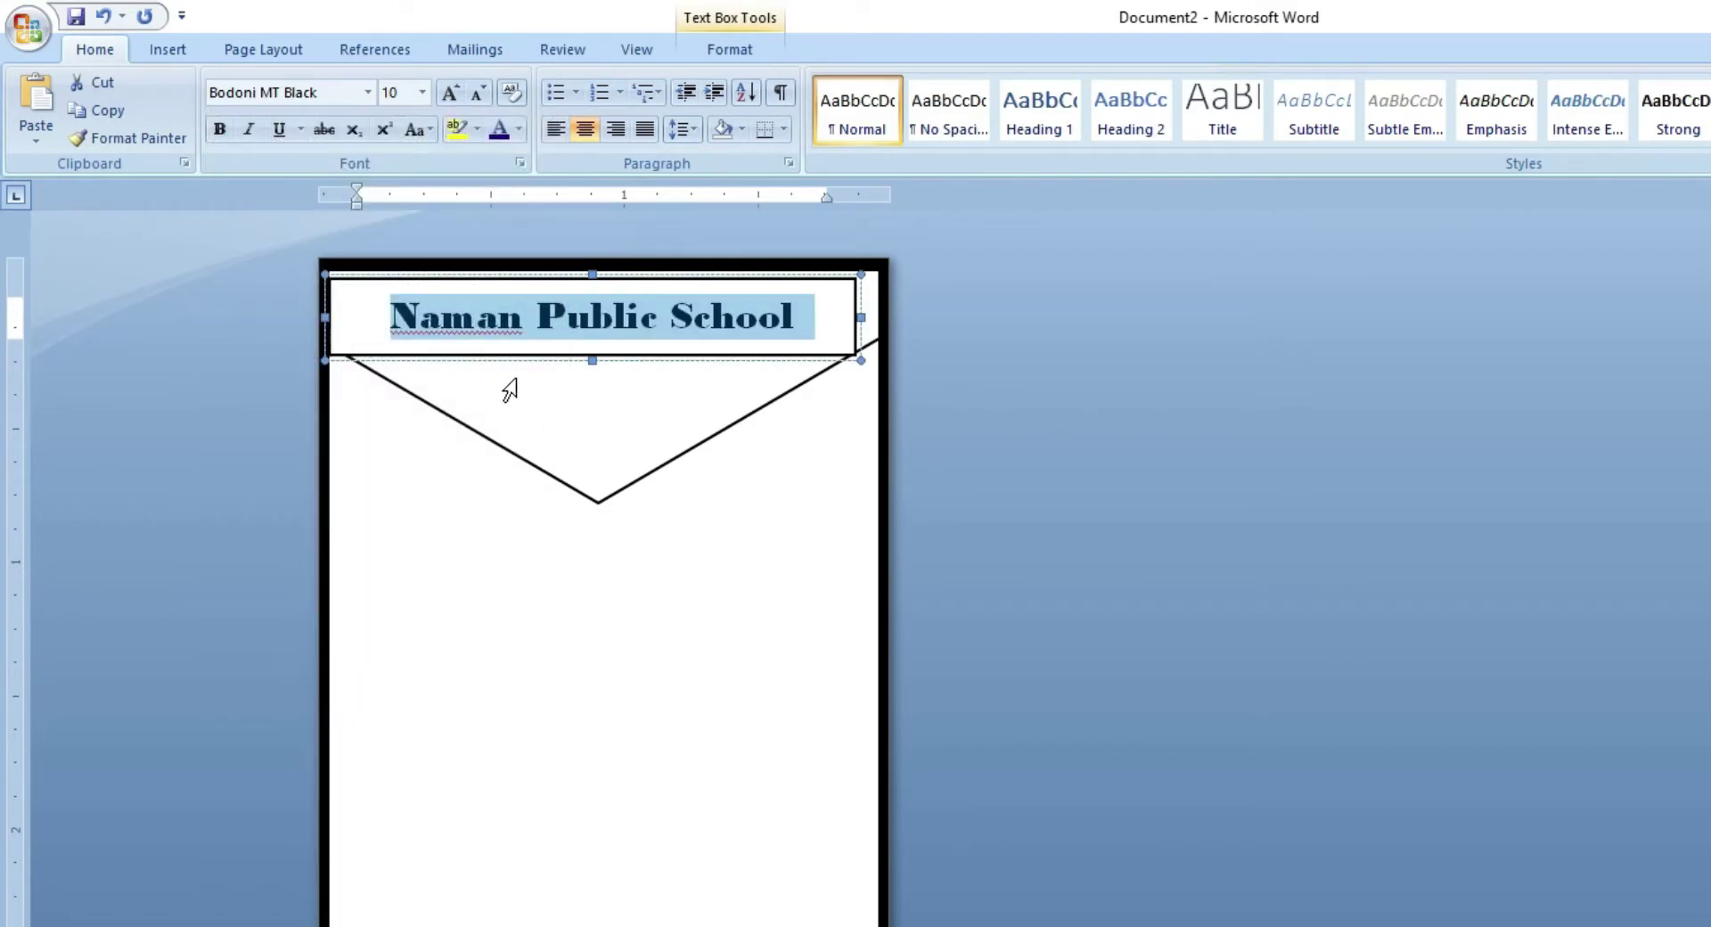
left_click(539, 325)
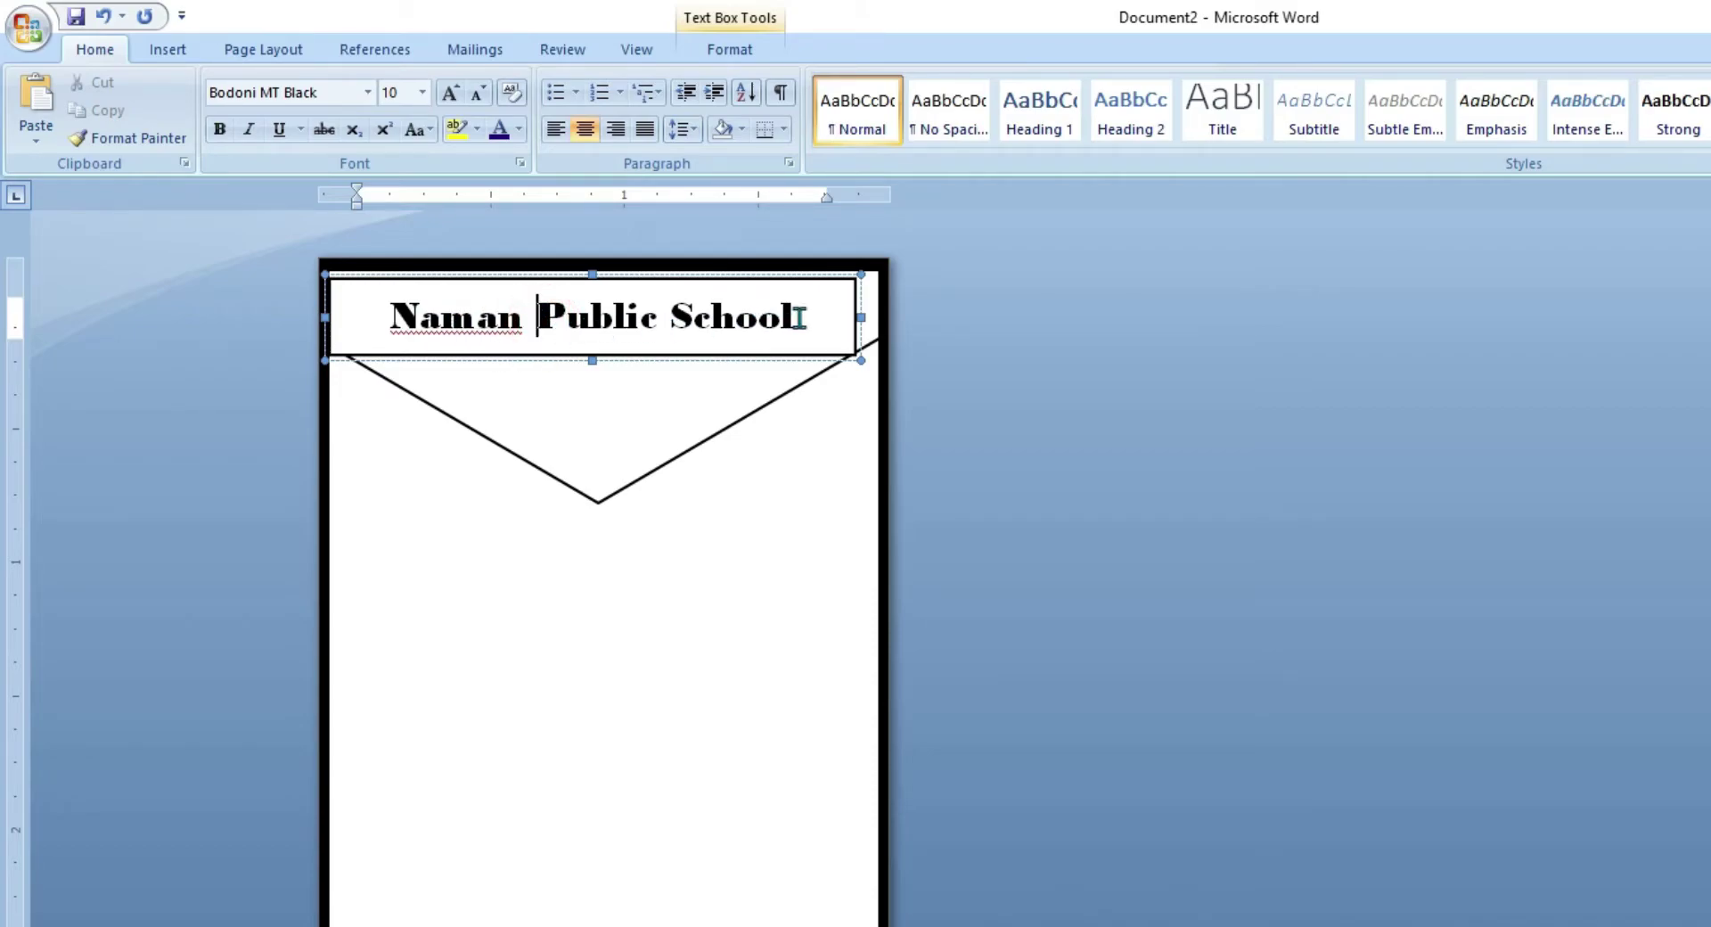
left_click_drag(800, 314, 451, 308)
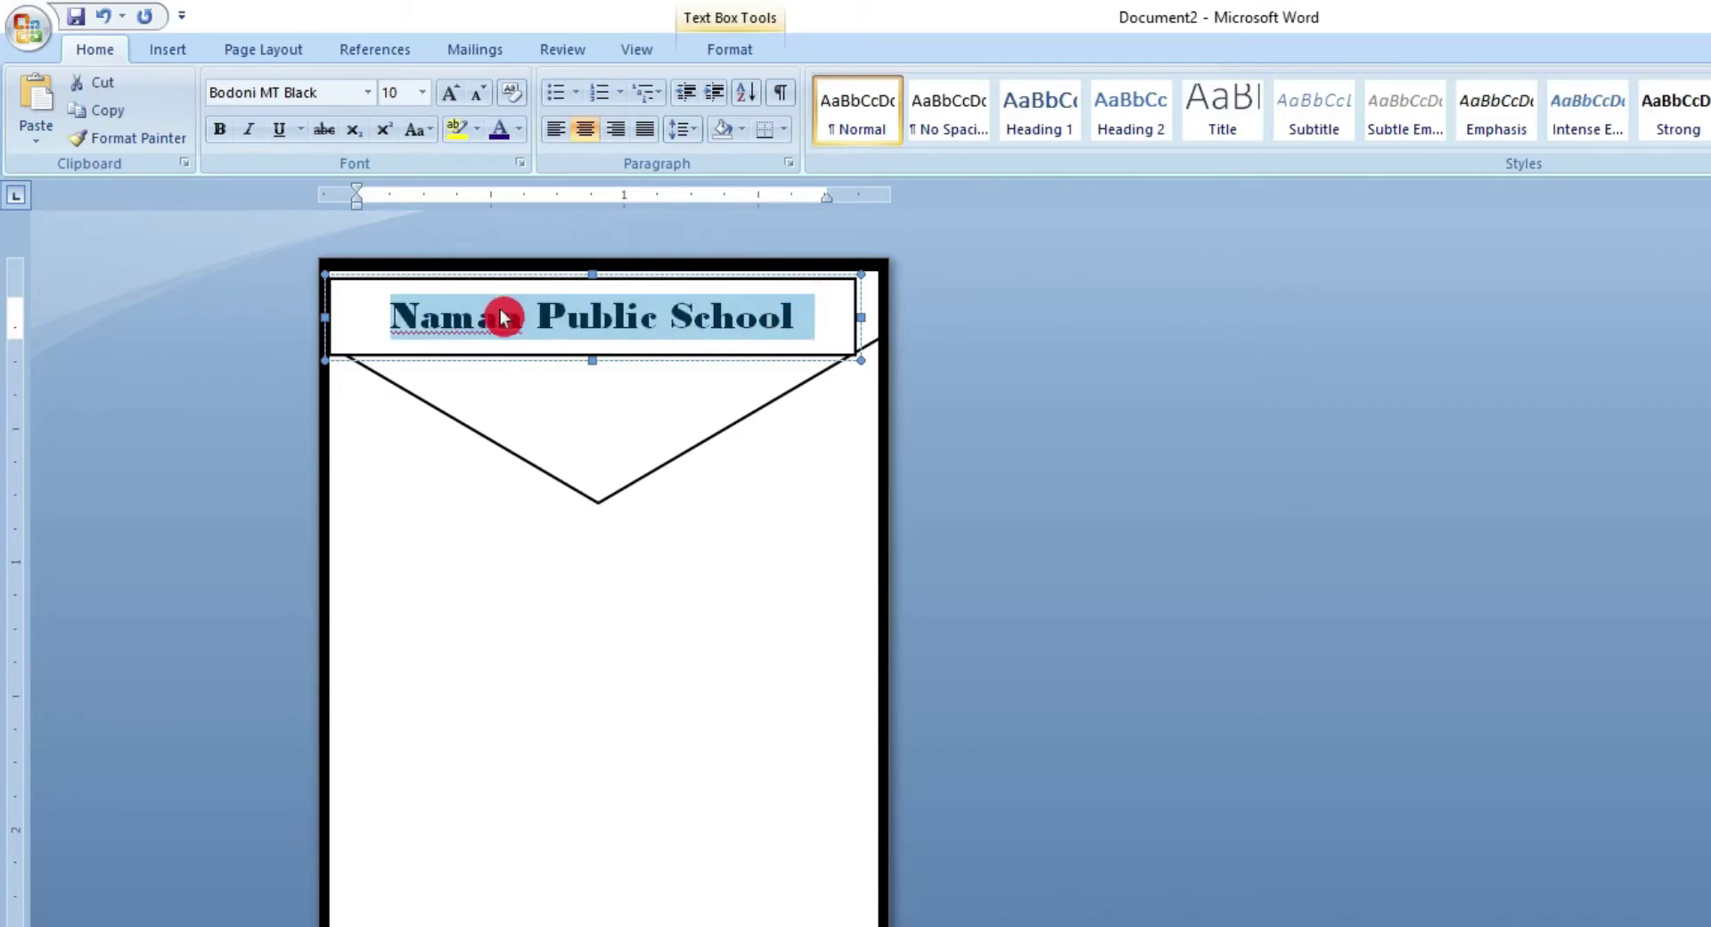
left_click(609, 238)
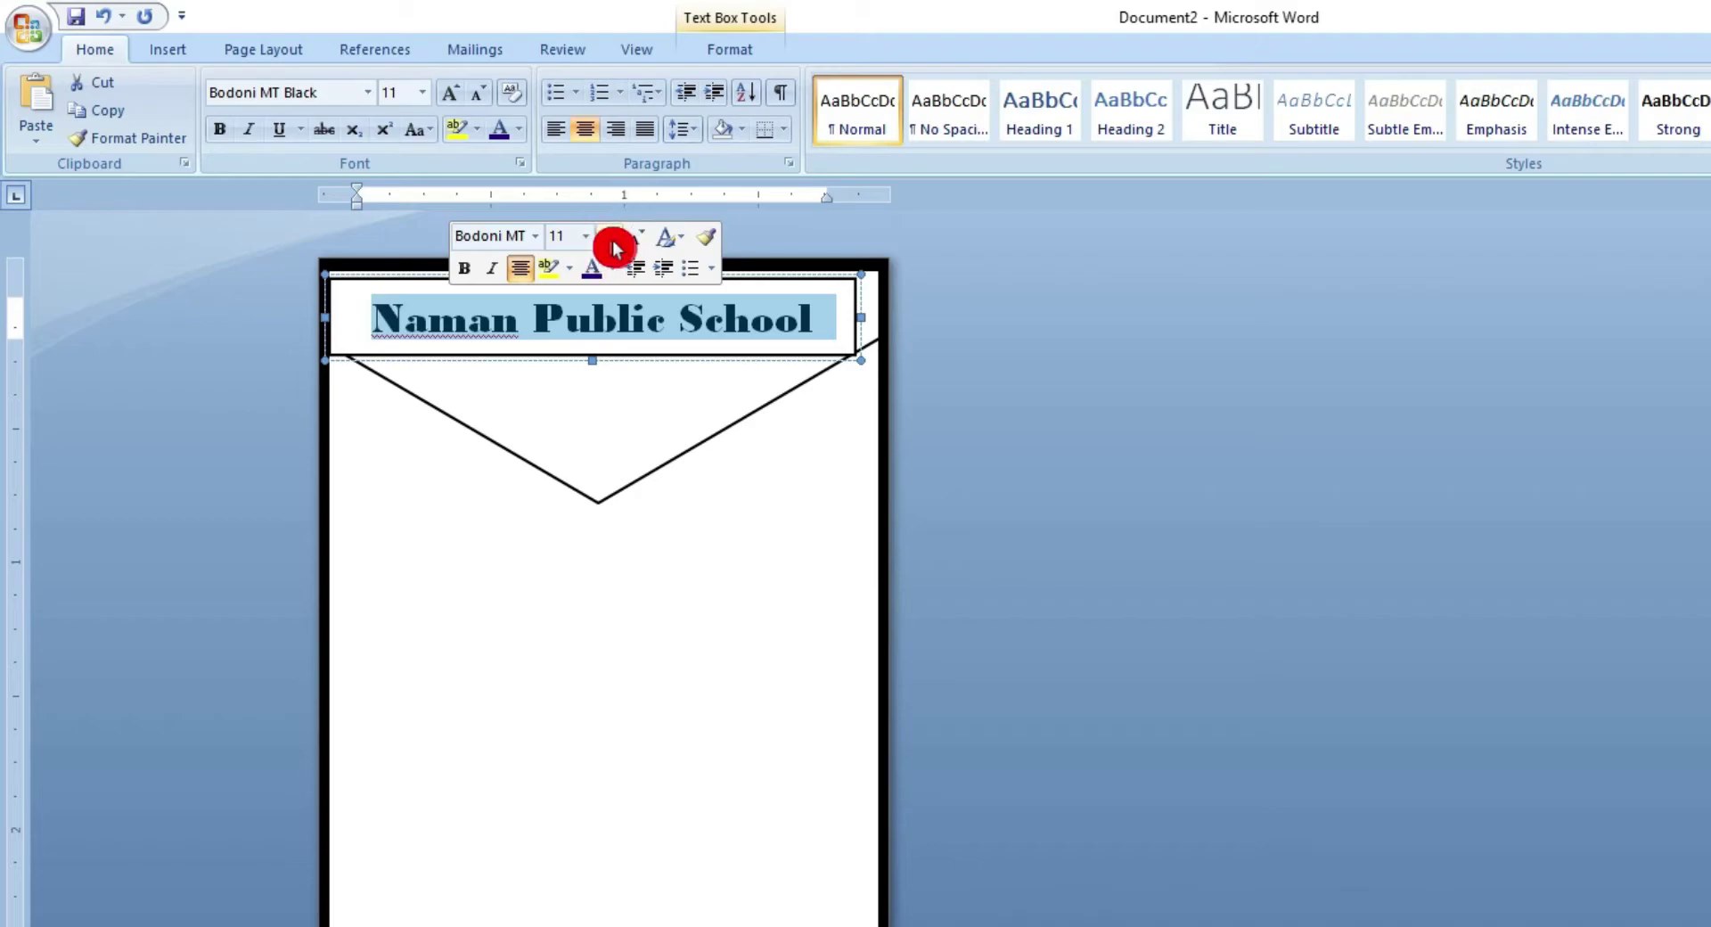
left_click(464, 268)
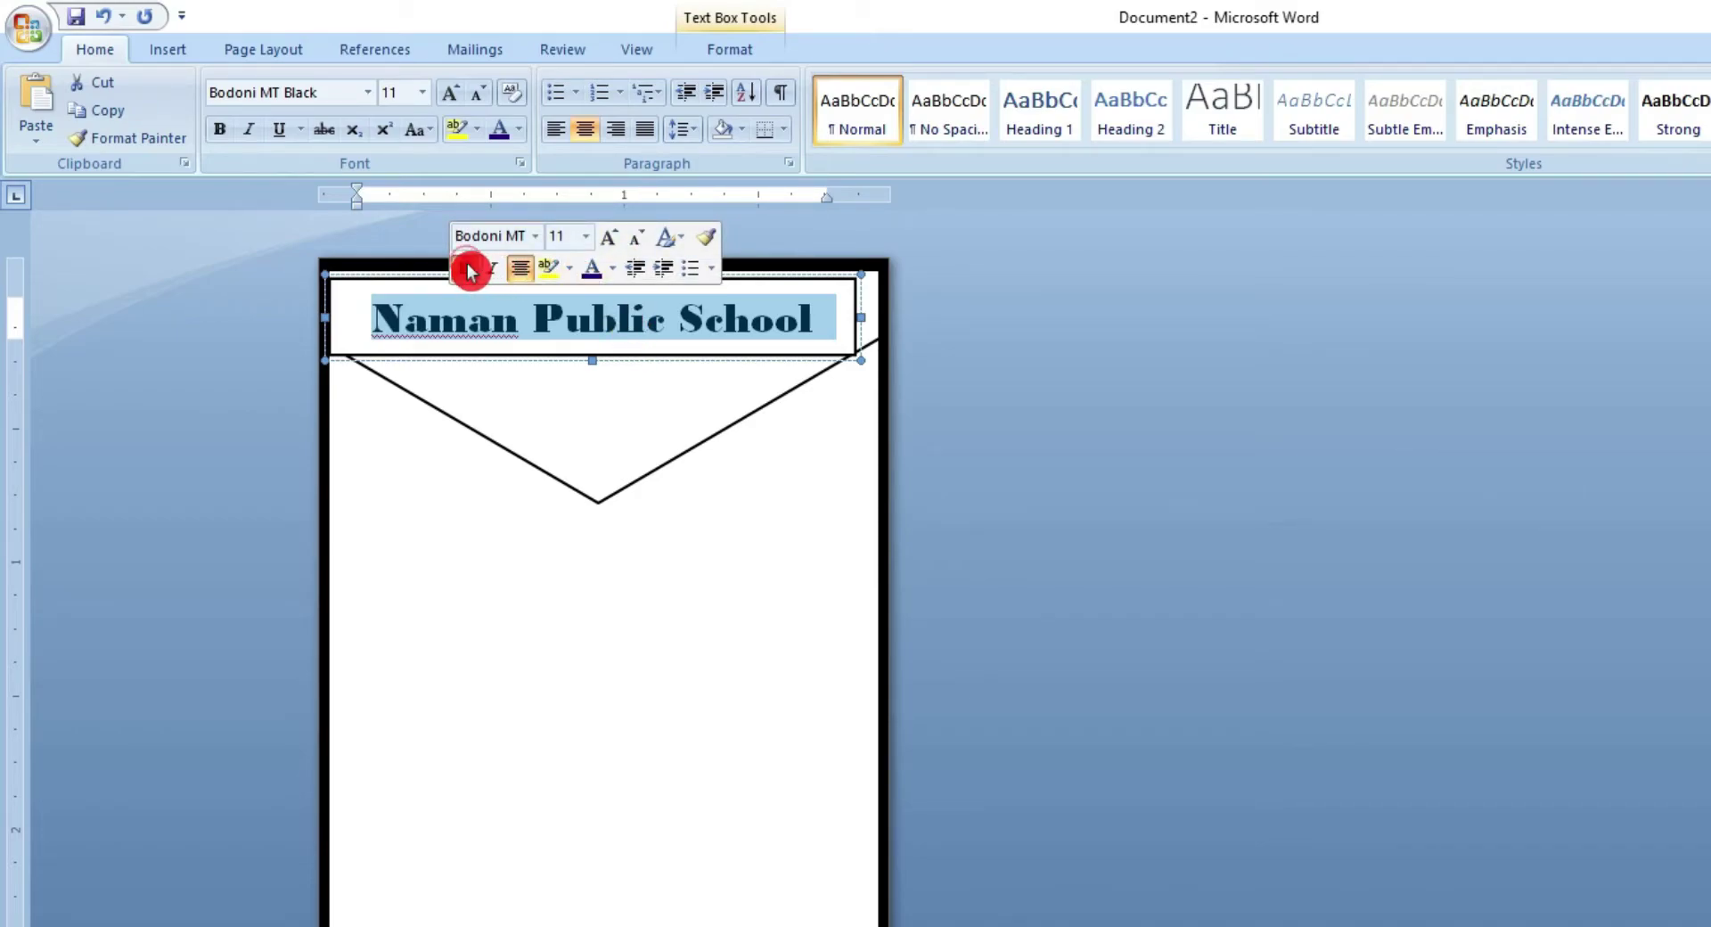
Nudge the title text box up against the card's top edge
left_click(621, 356)
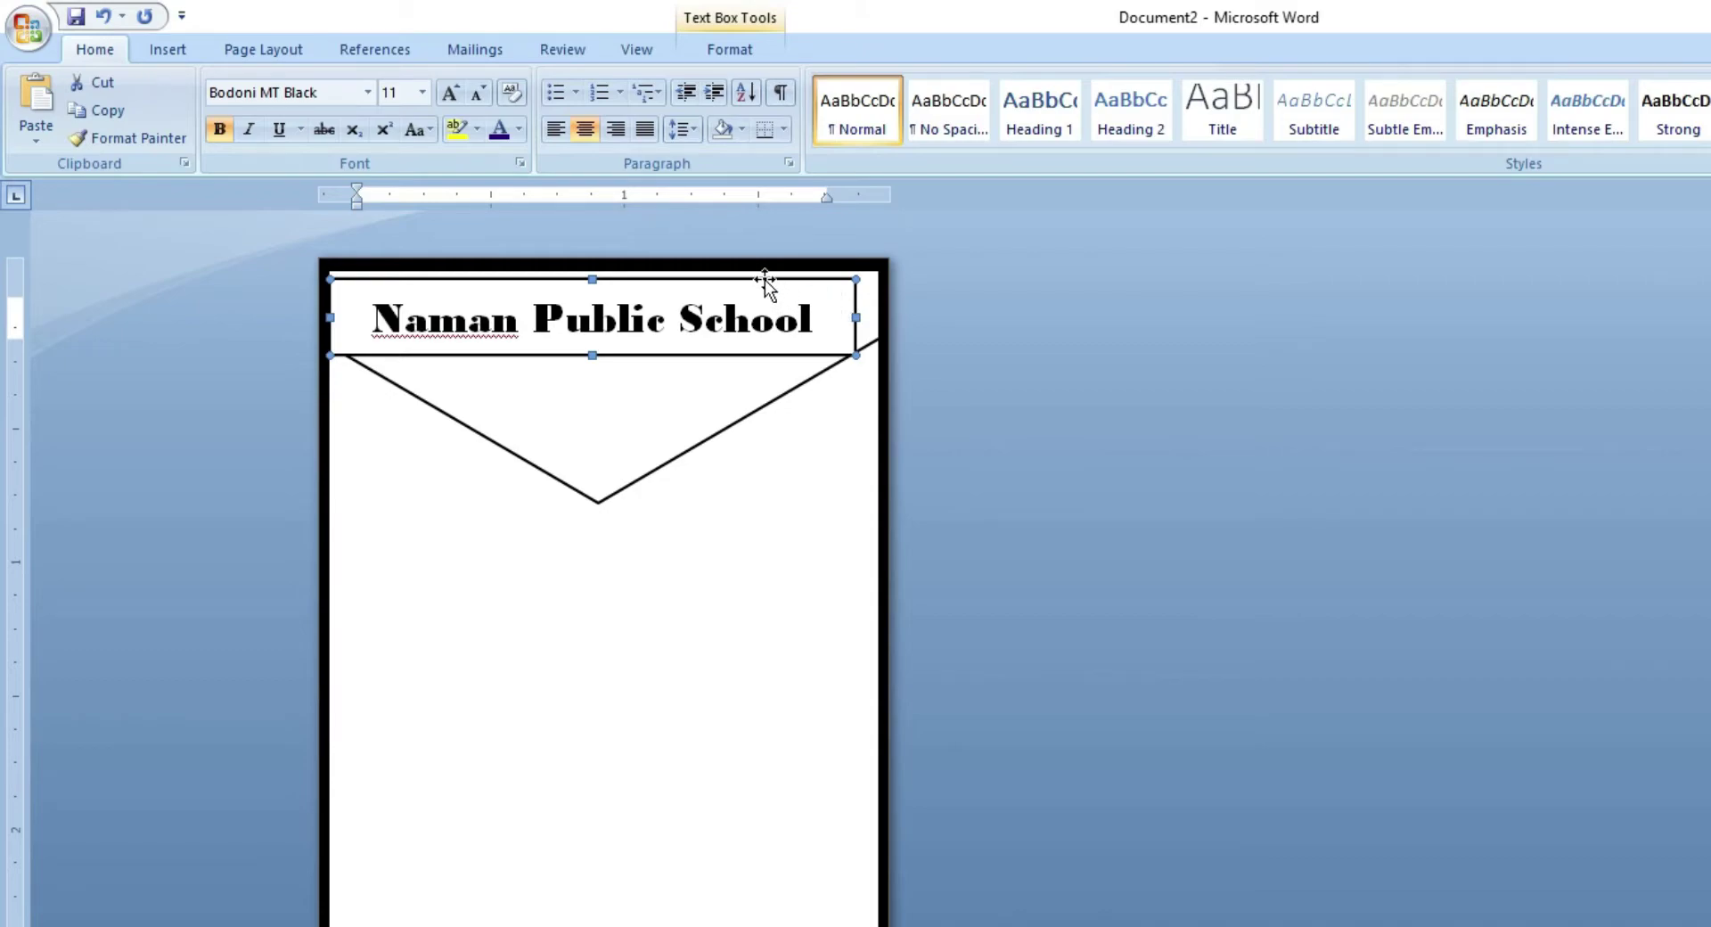
key("Up")
key("Right")
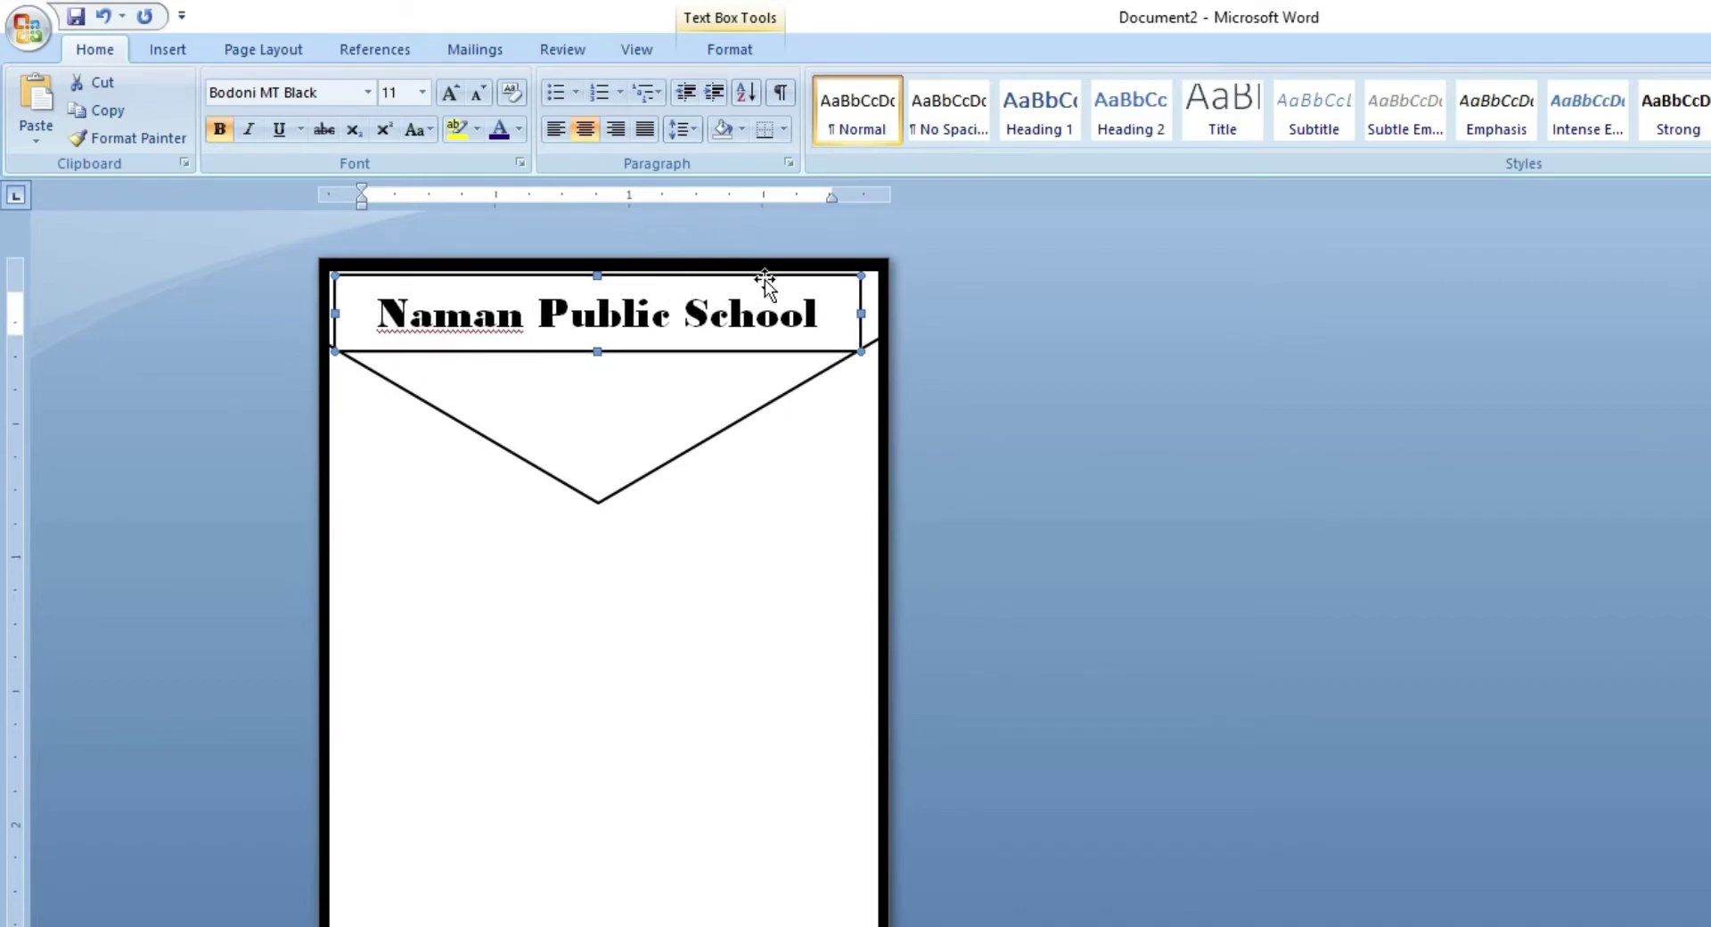
key("Up")
key("Up")
key("Up")
key("Left")
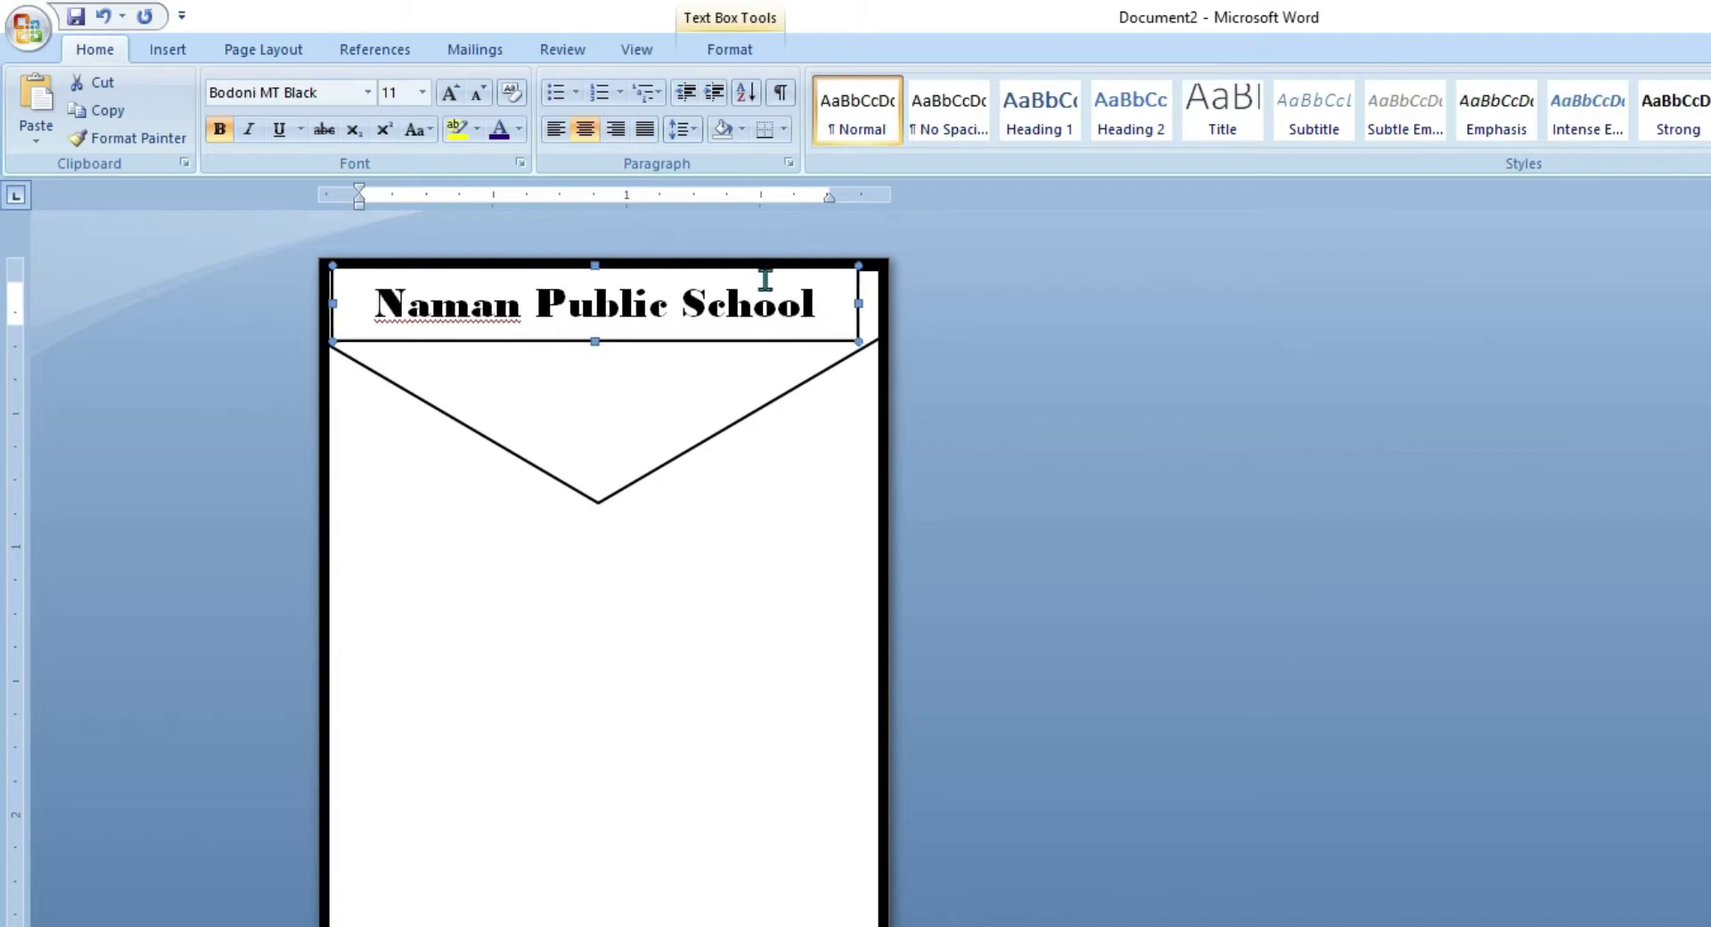
key("Up")
key("Up")
key("Right")
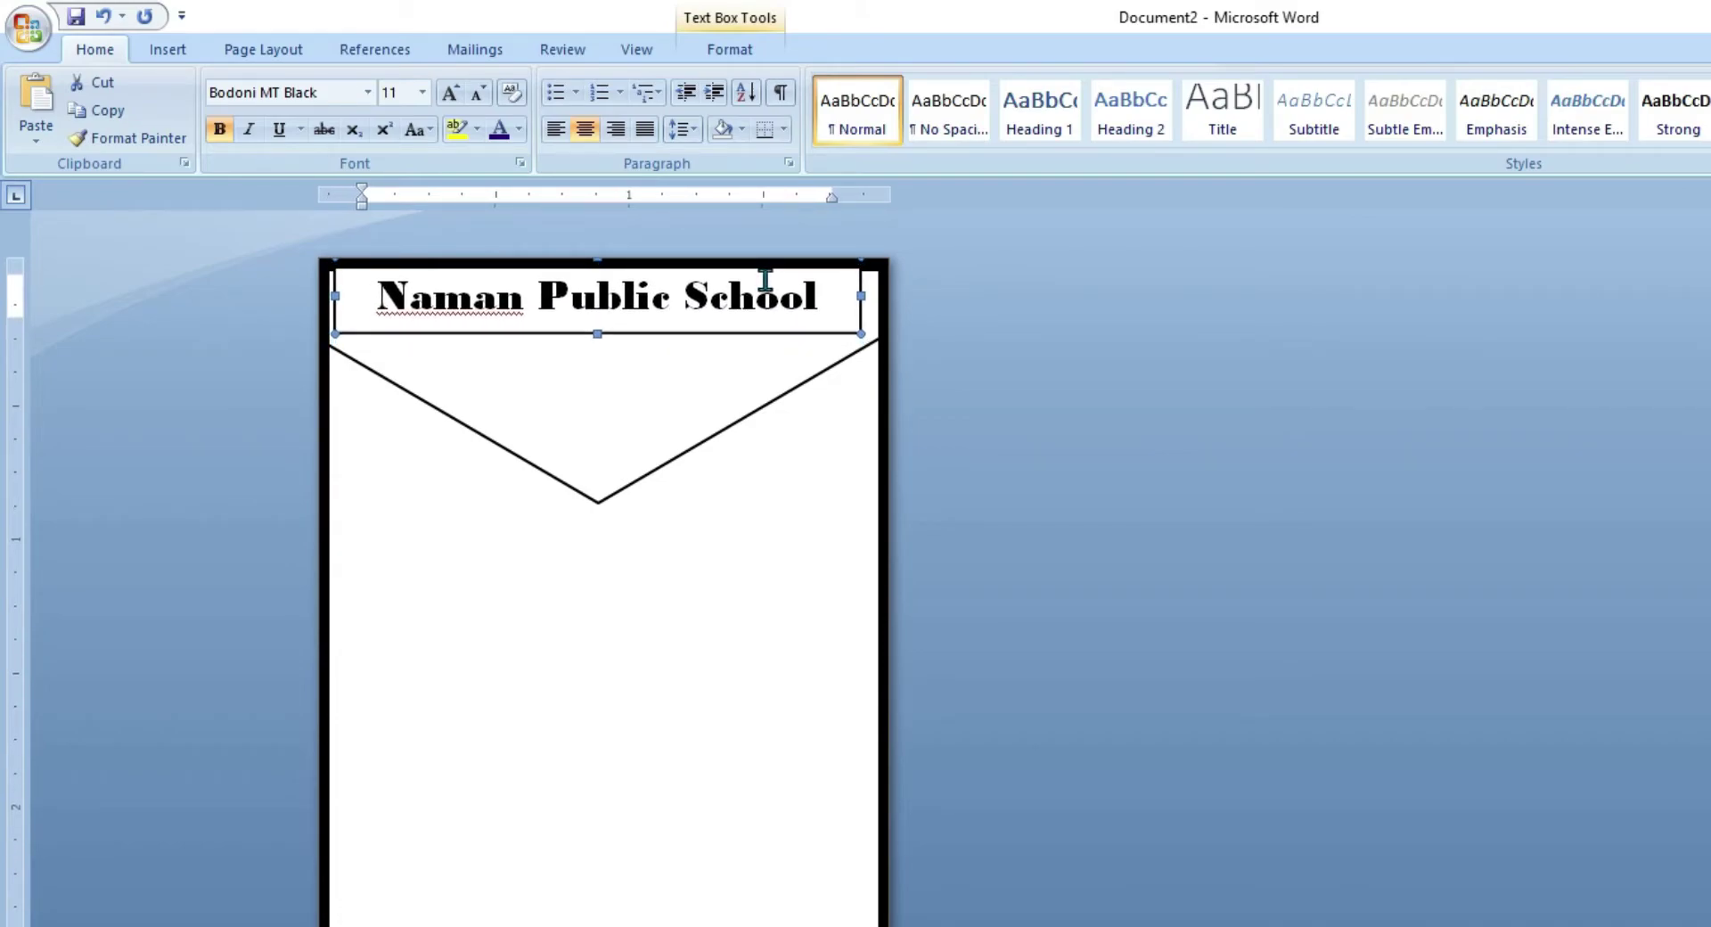
key("Up")
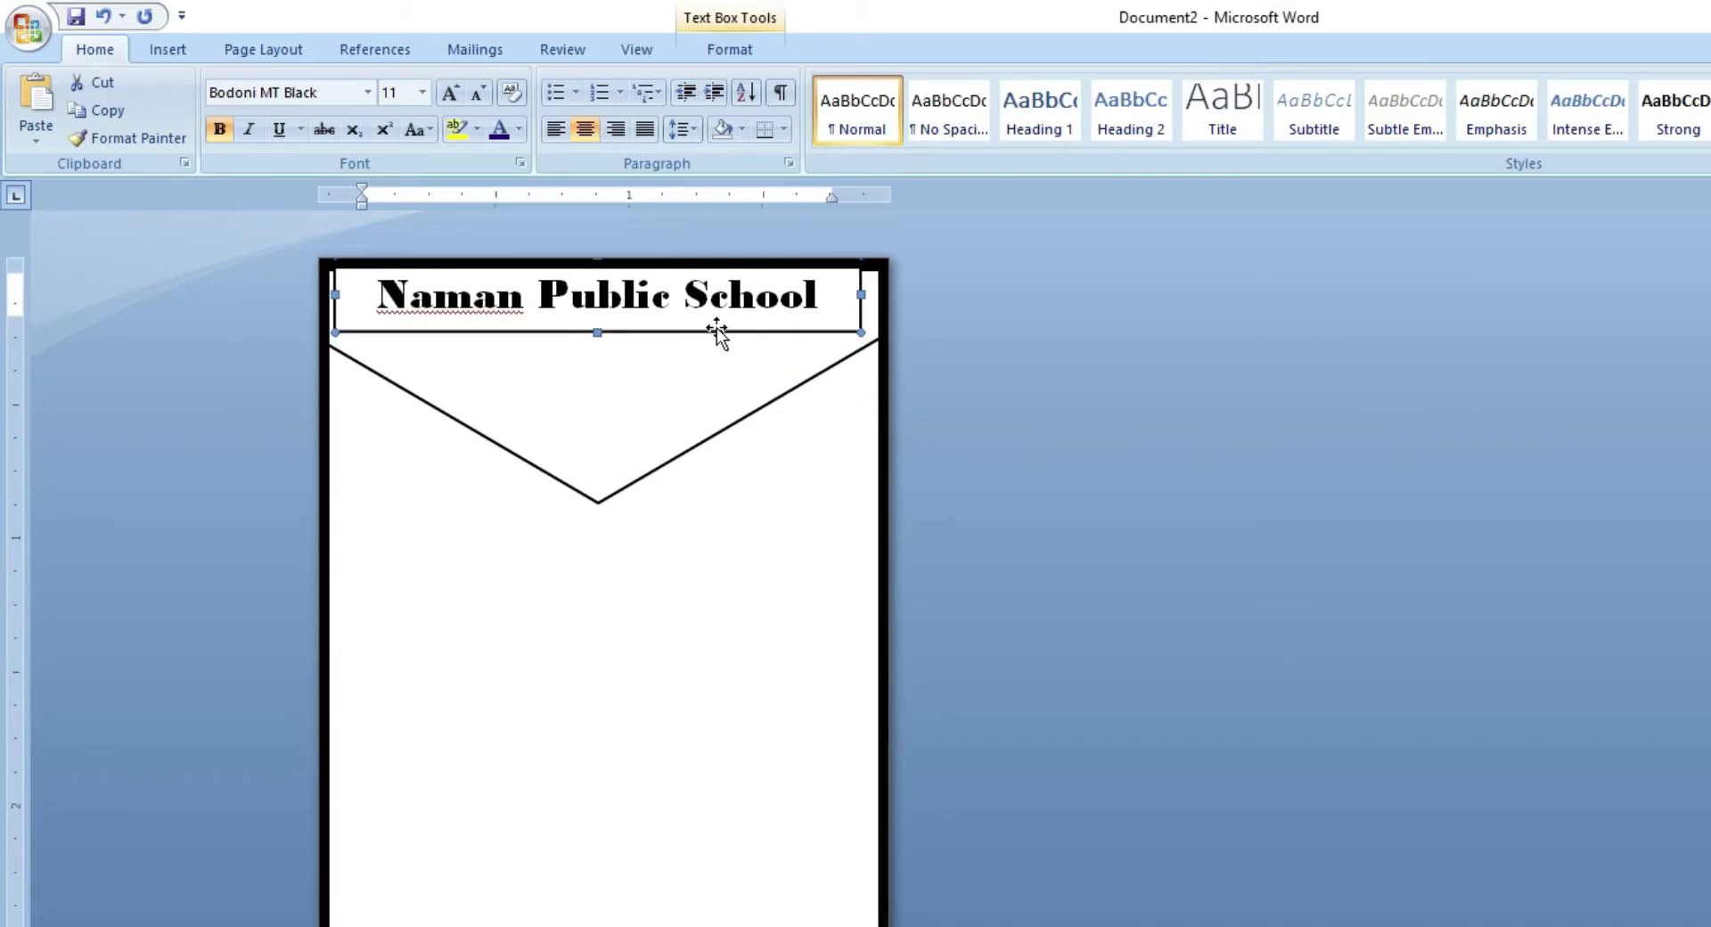
Set the title text box to No Outline and No Fill
left_click(726, 50)
left_click(858, 116)
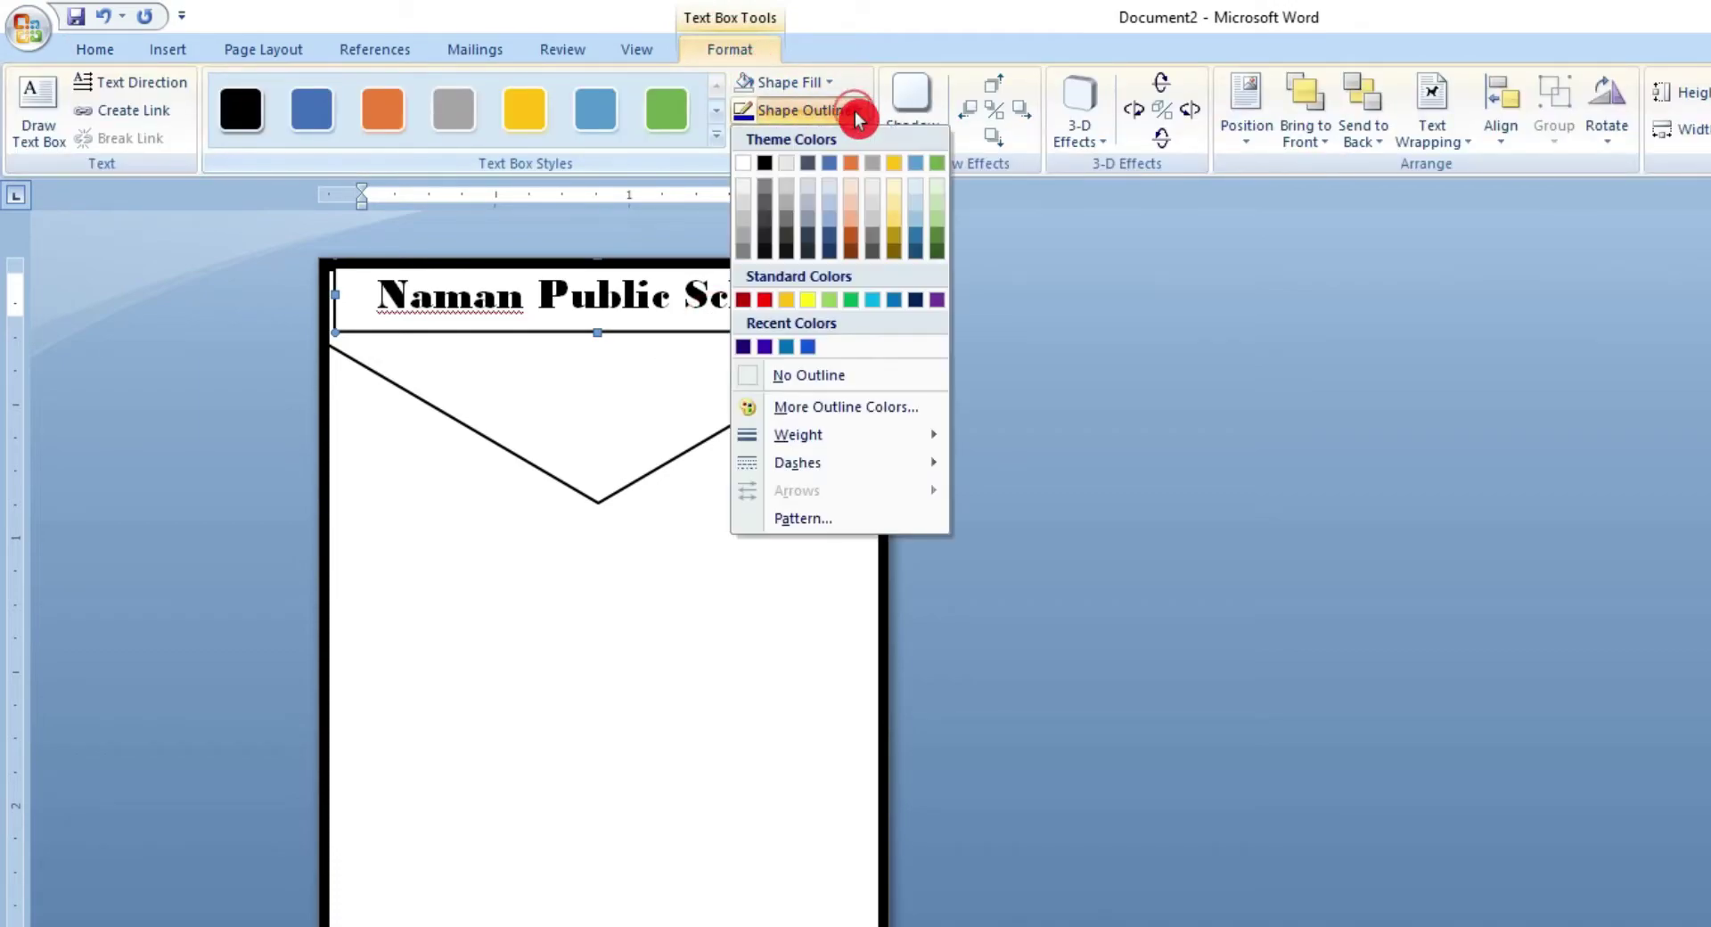
left_click(841, 374)
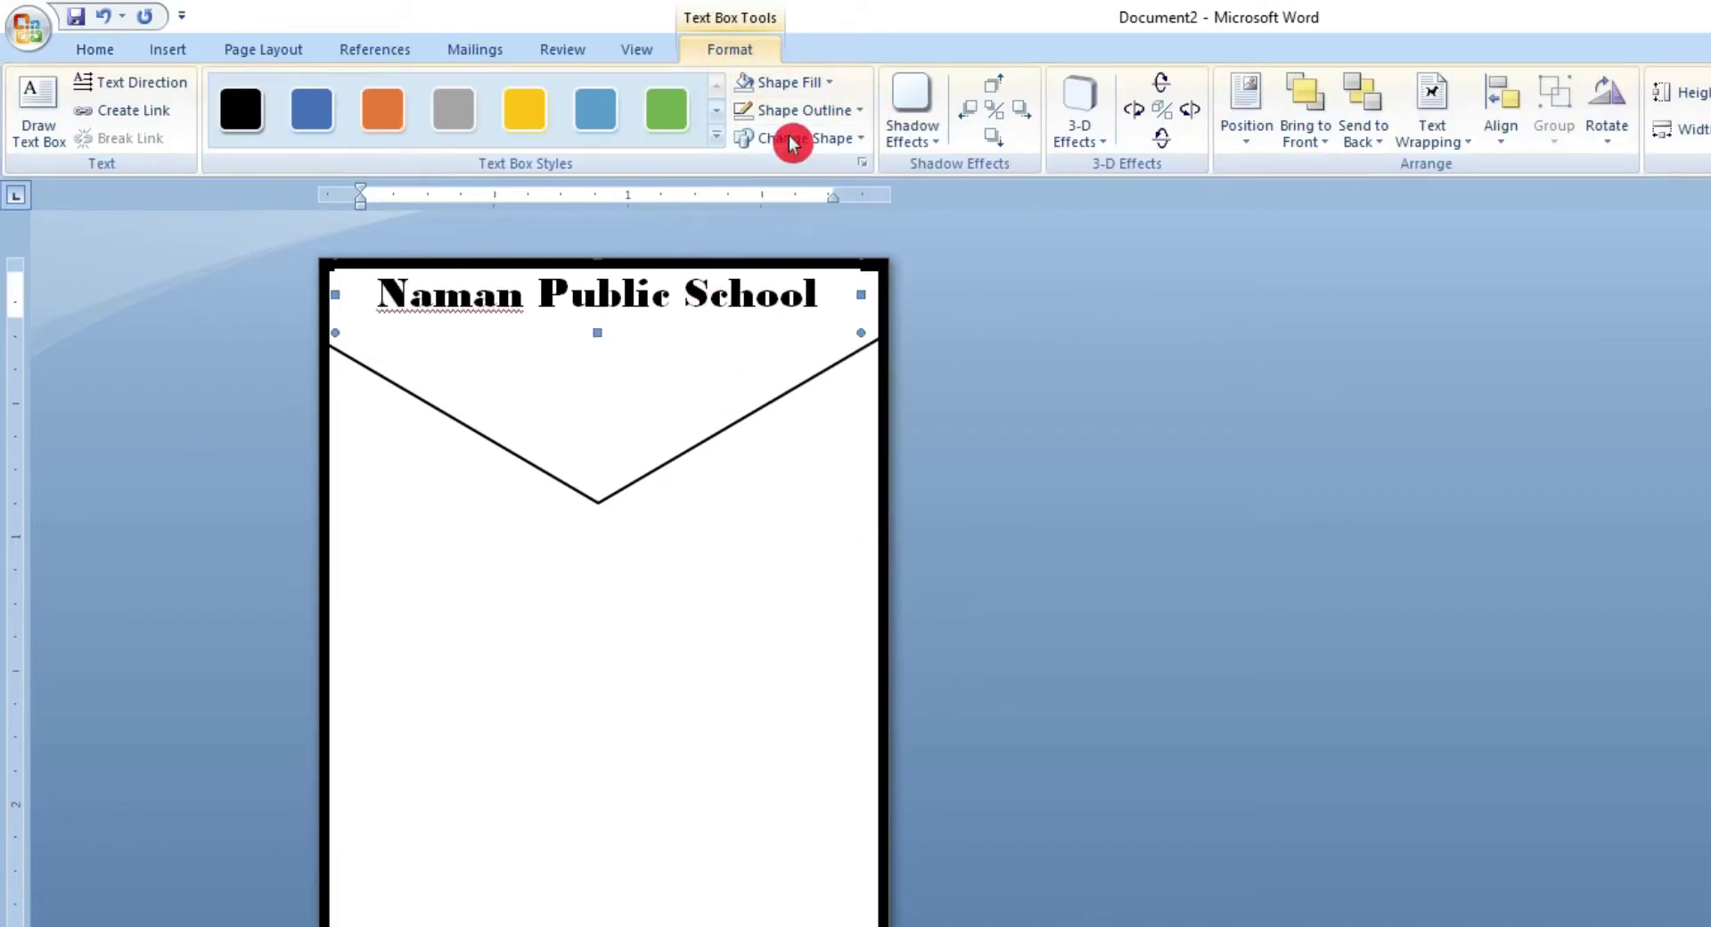
left_click(825, 83)
left_click(833, 352)
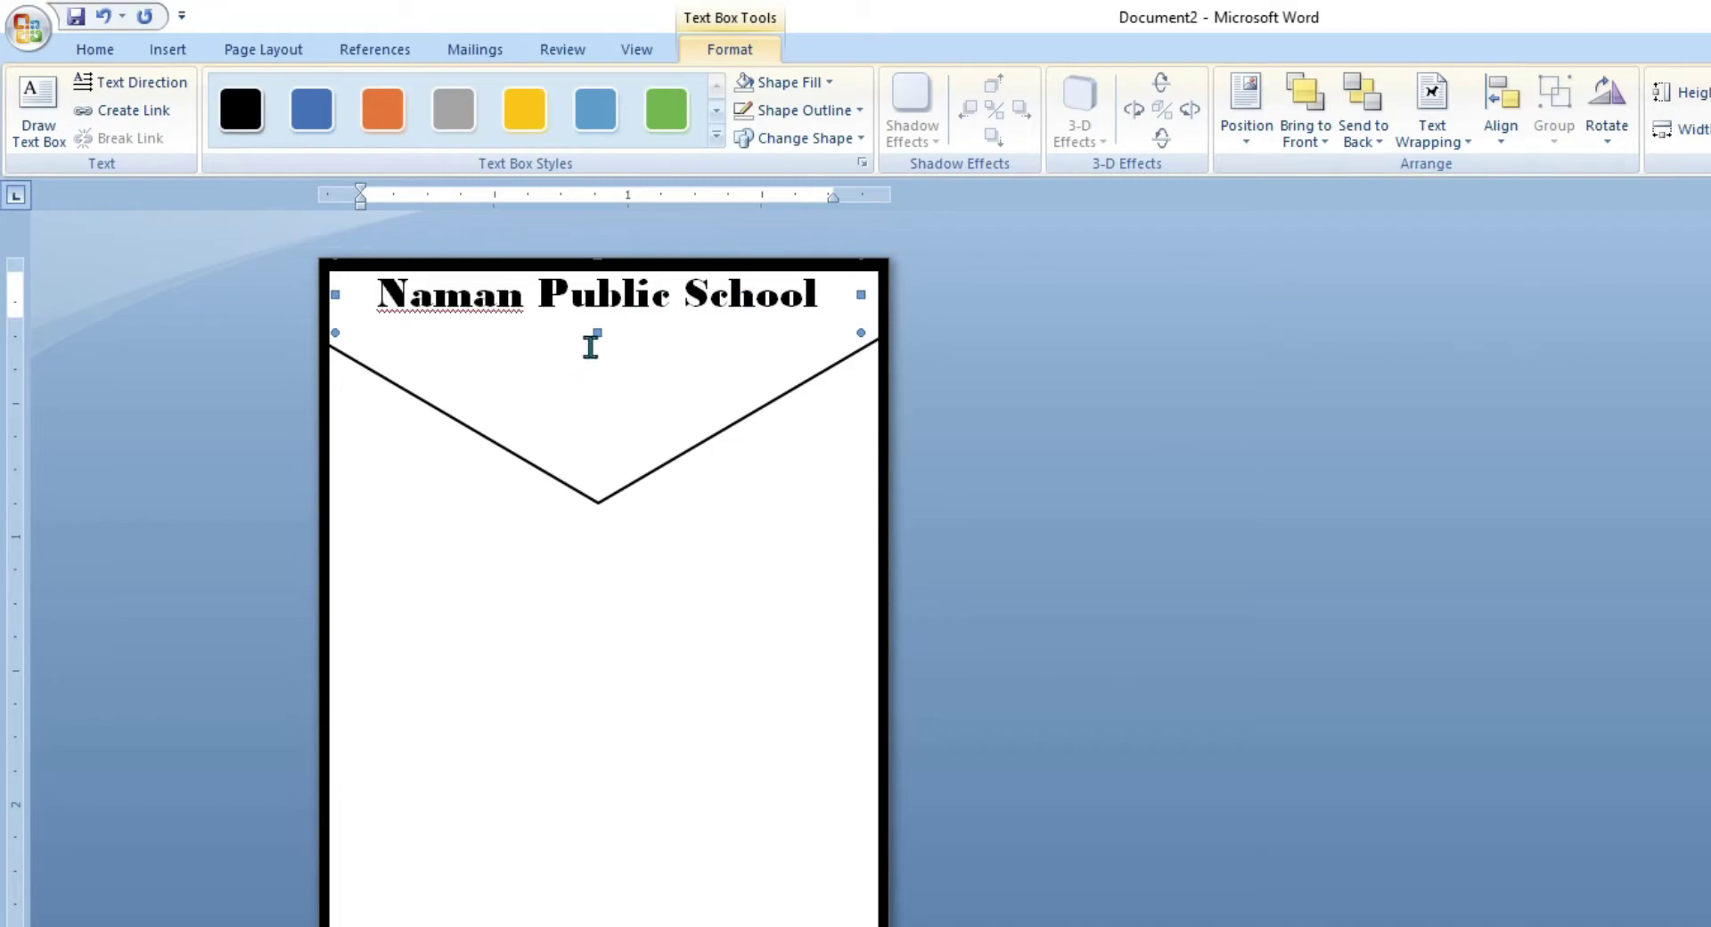
right_click(463, 312)
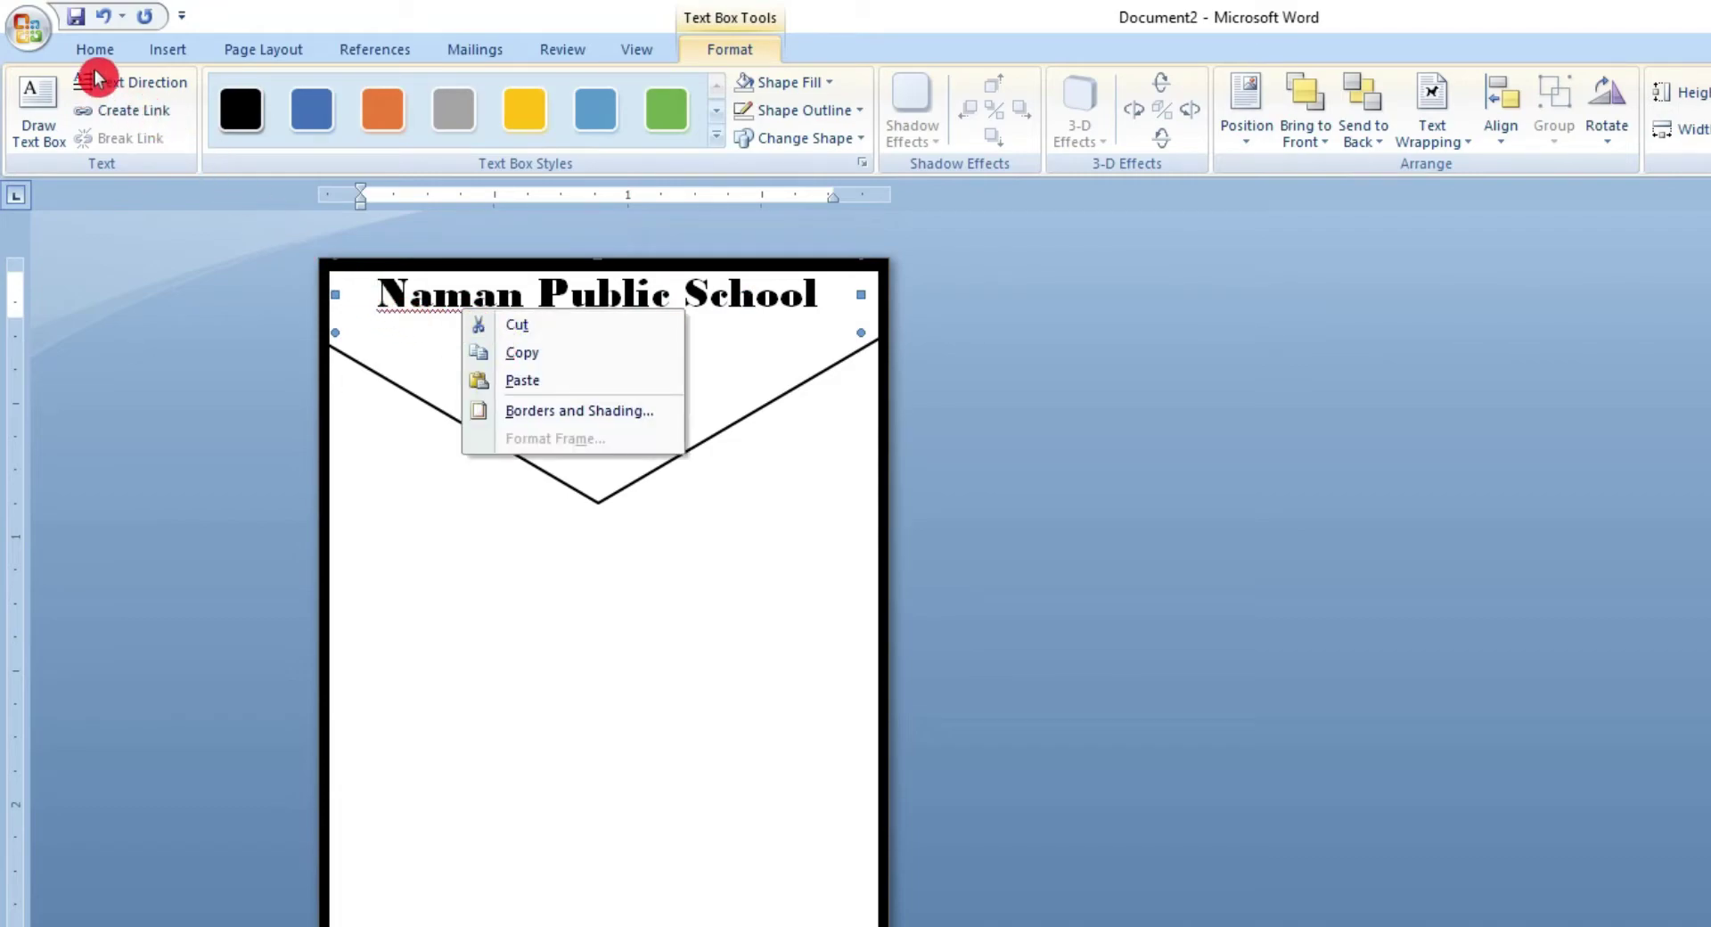
Draw a second text box just below the title and set its font size to 8
left_click(165, 50)
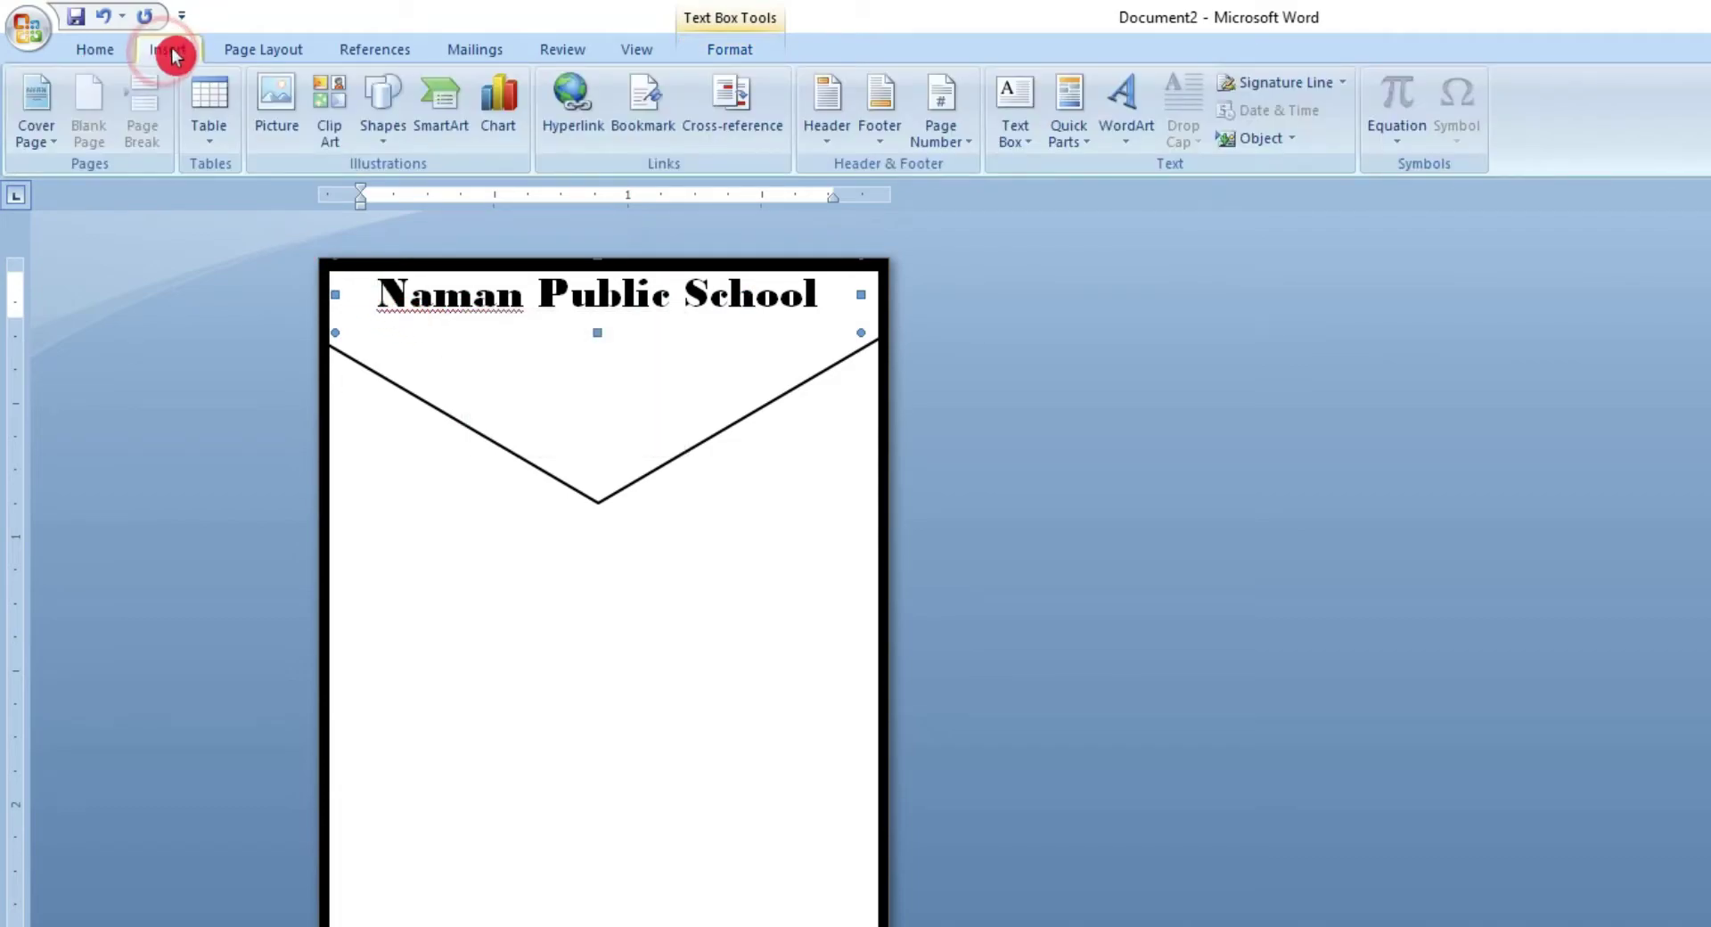
left_click(396, 141)
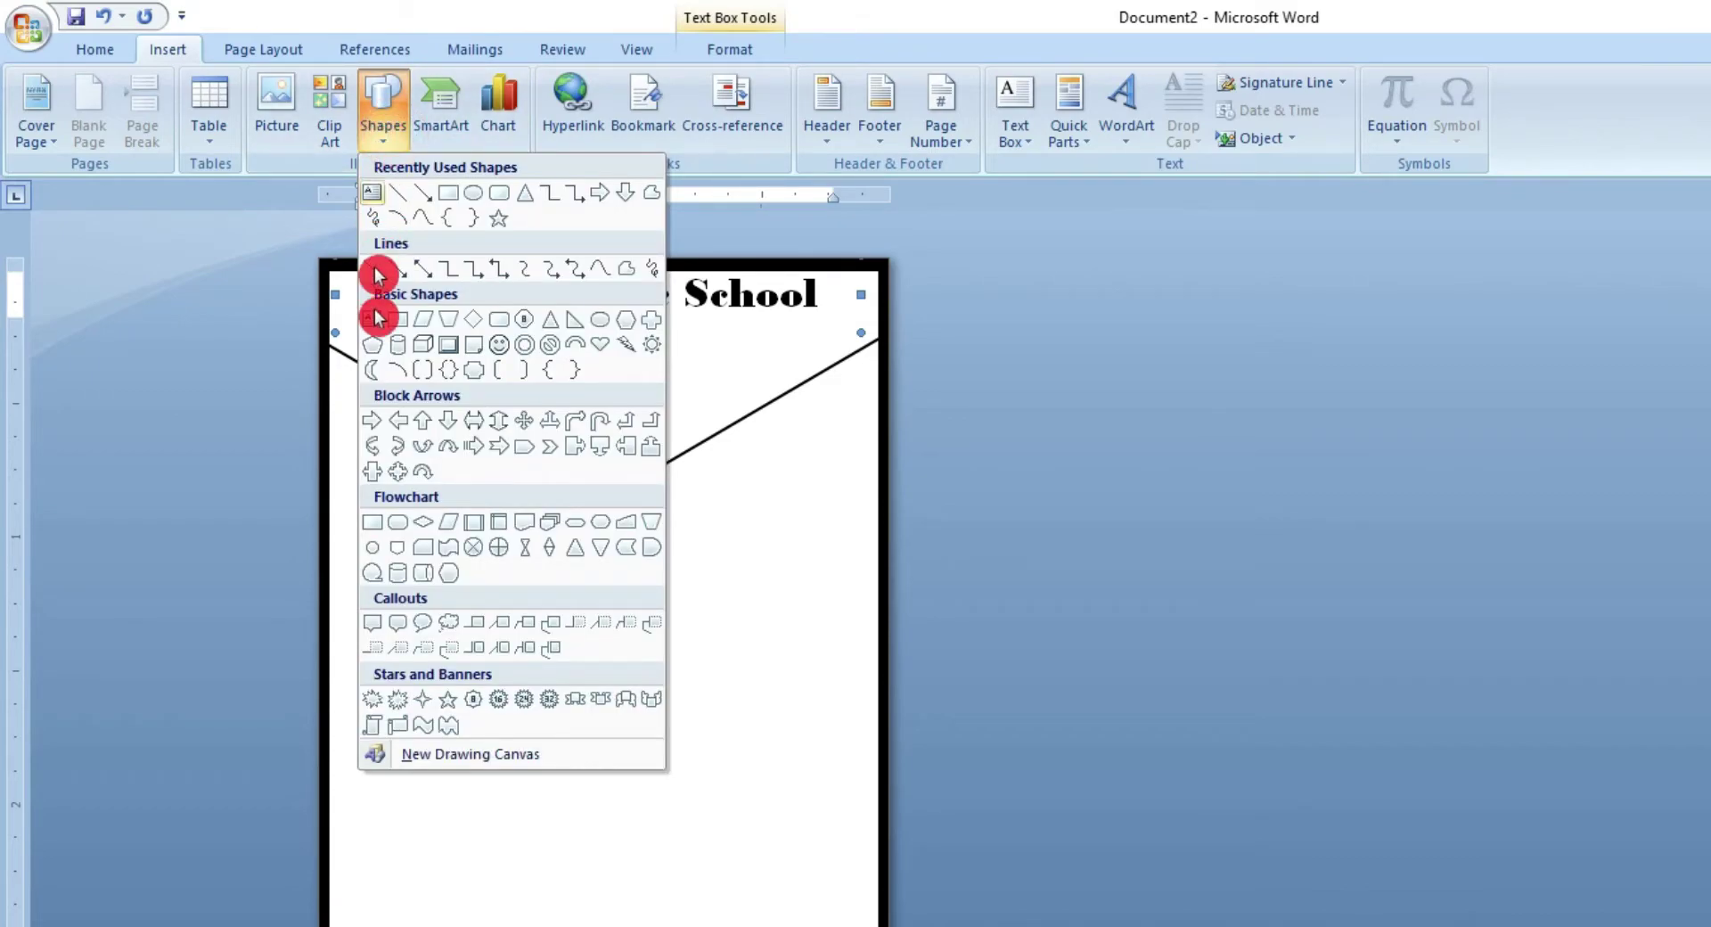
left_click(372, 323)
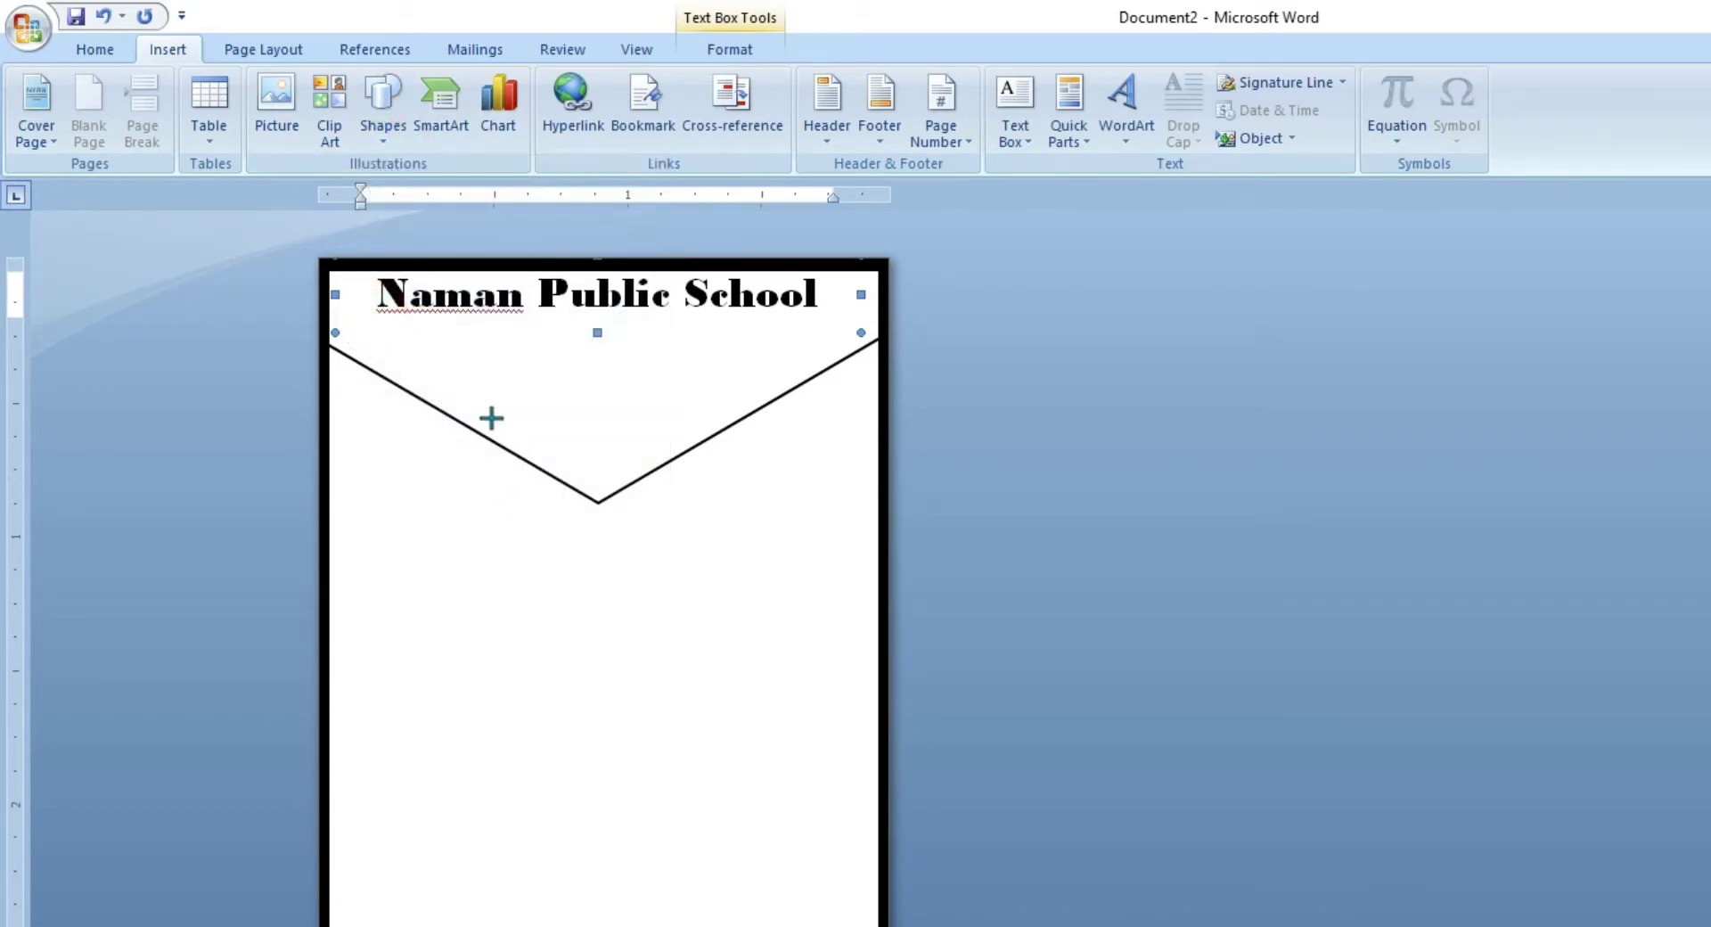
left_click_drag(393, 336, 790, 393)
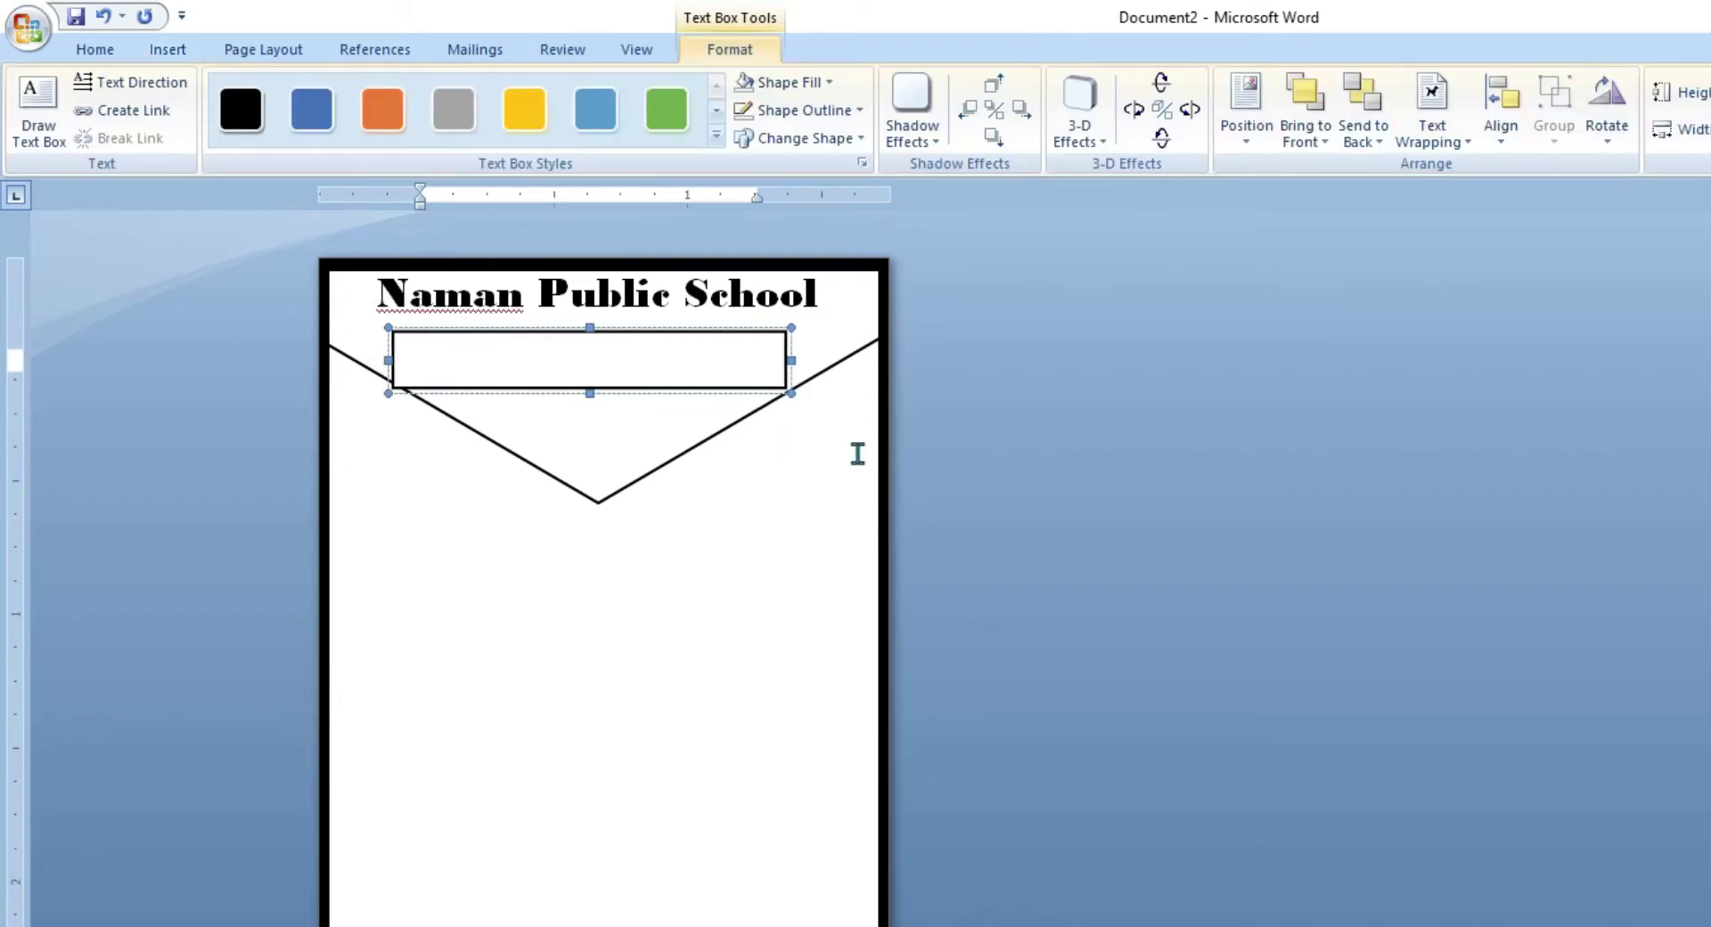
left_click(102, 50)
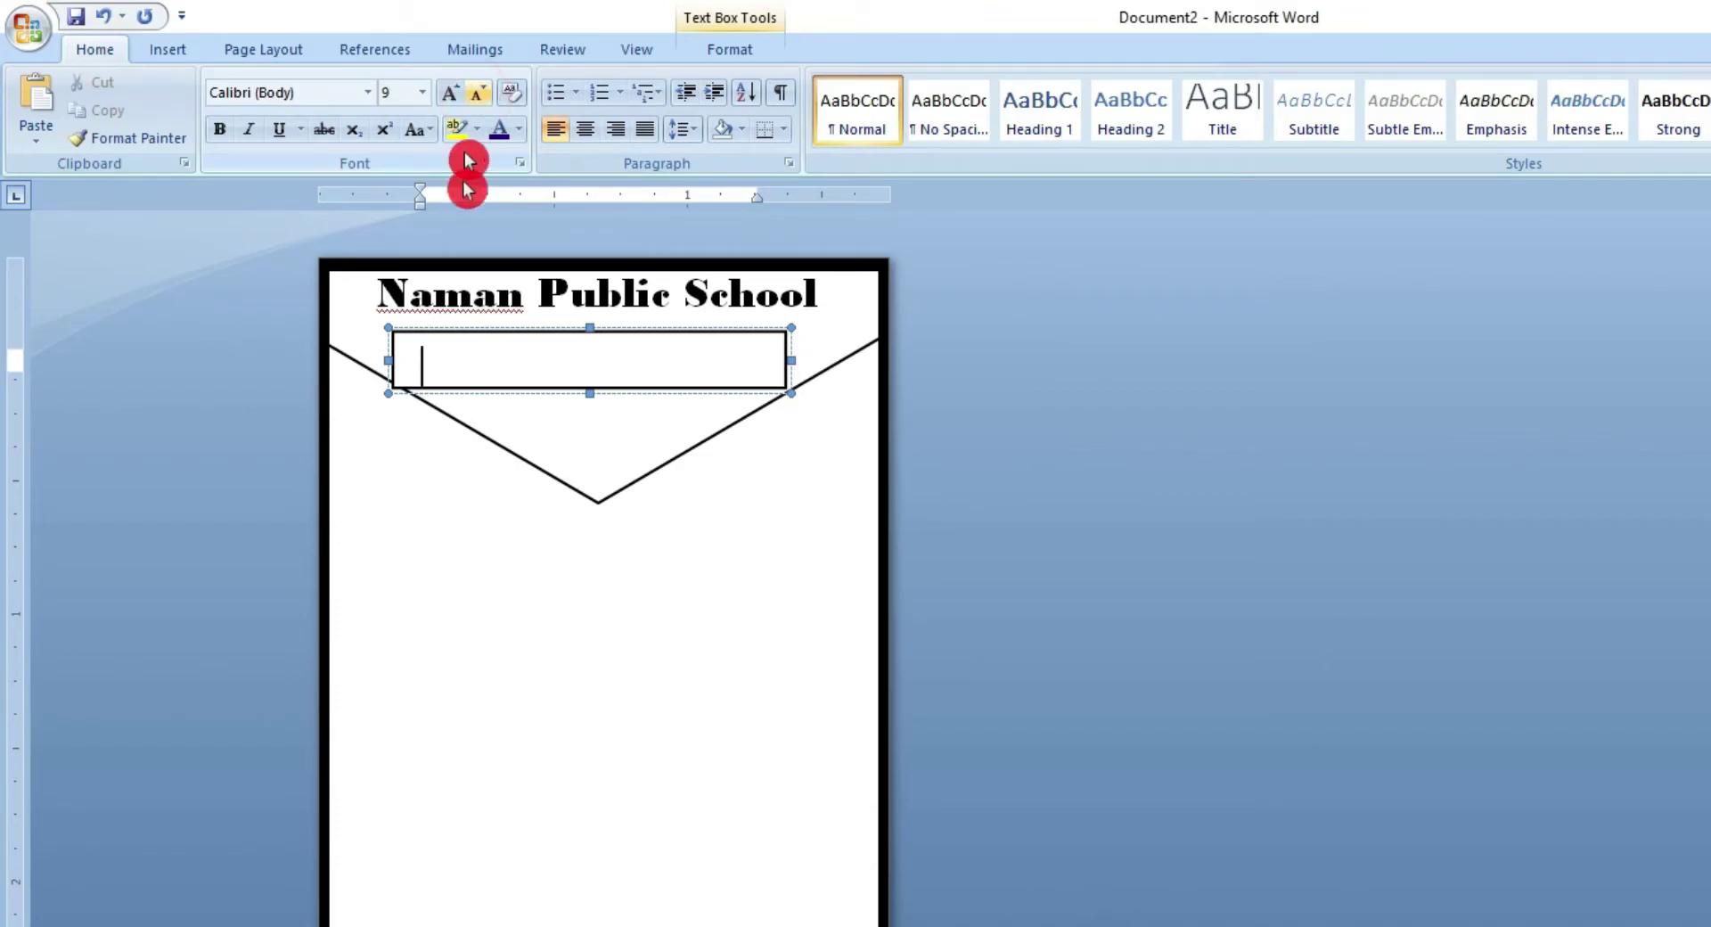
left_click(477, 98)
left_click(477, 99)
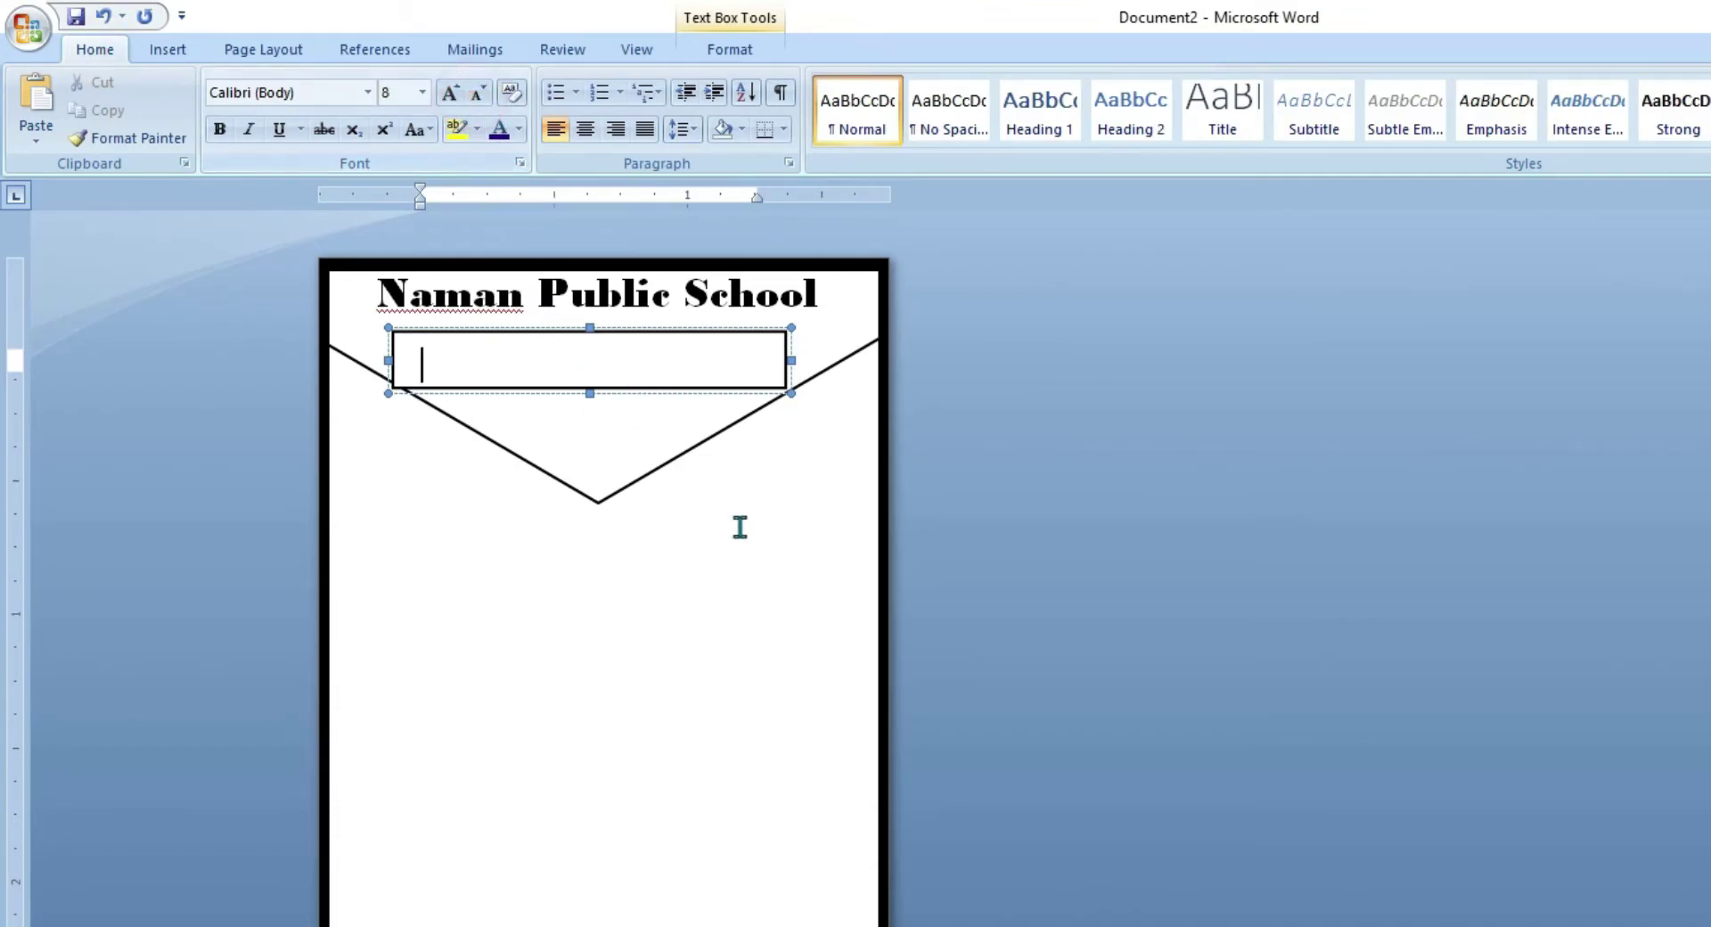
Type the school's address, widening the box and moving it up under the school name
type("25/32 Unknow")
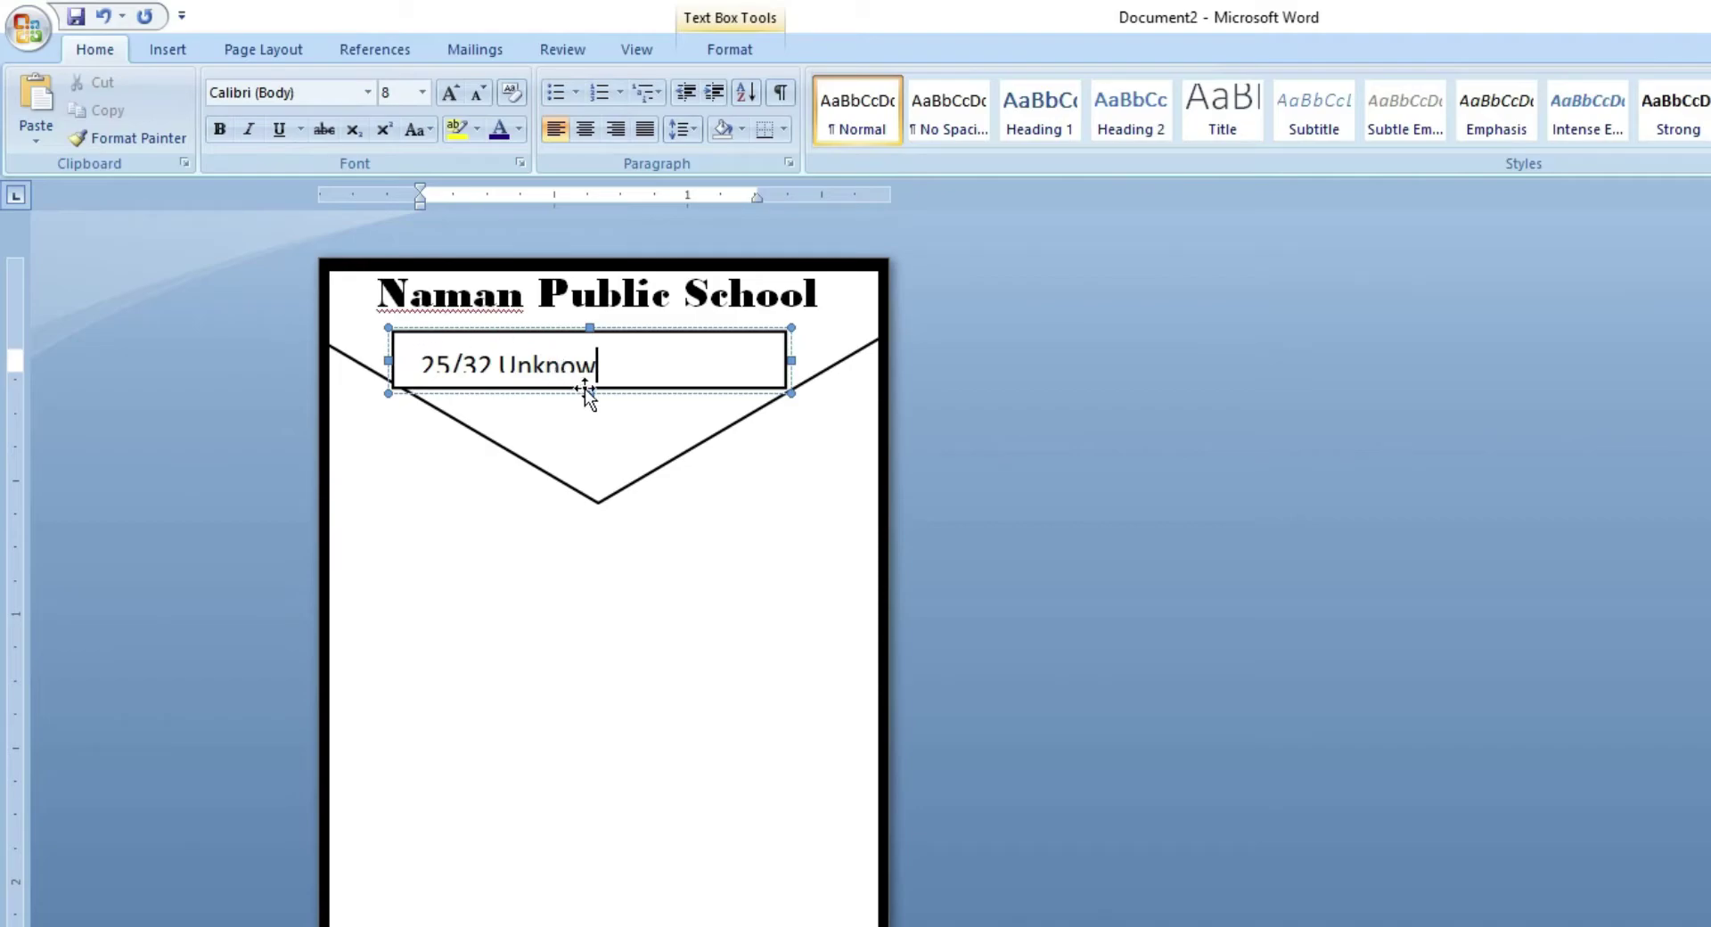
left_click_drag(589, 391, 589, 404)
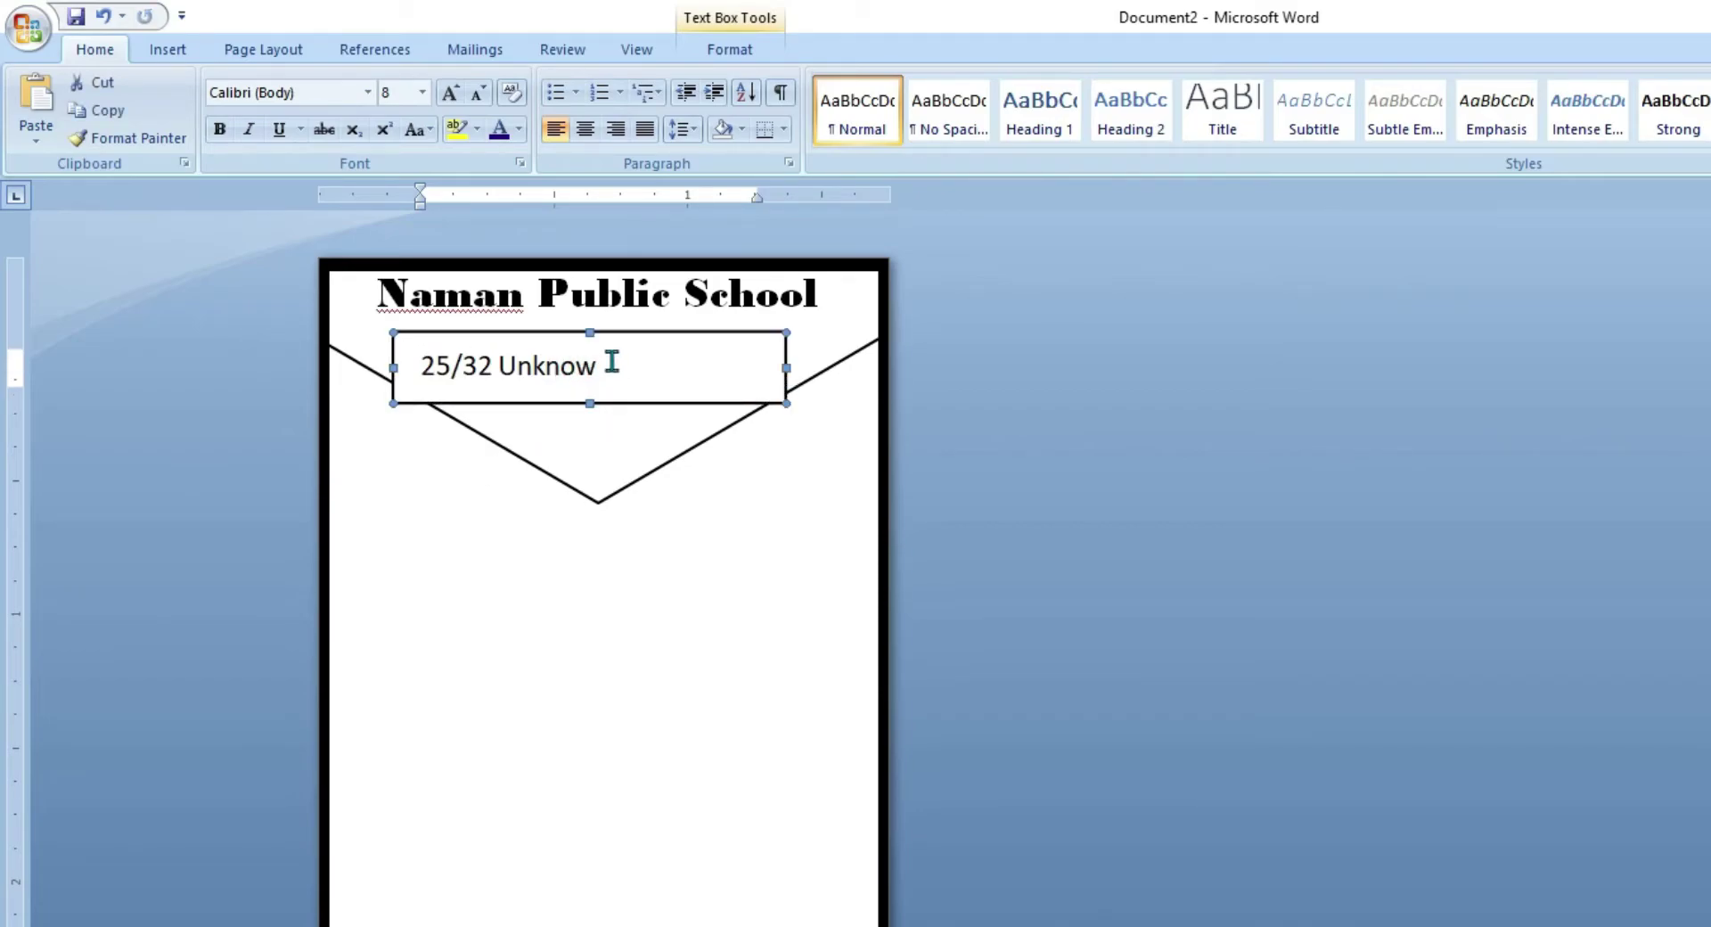
left_click_drag(611, 334, 612, 319)
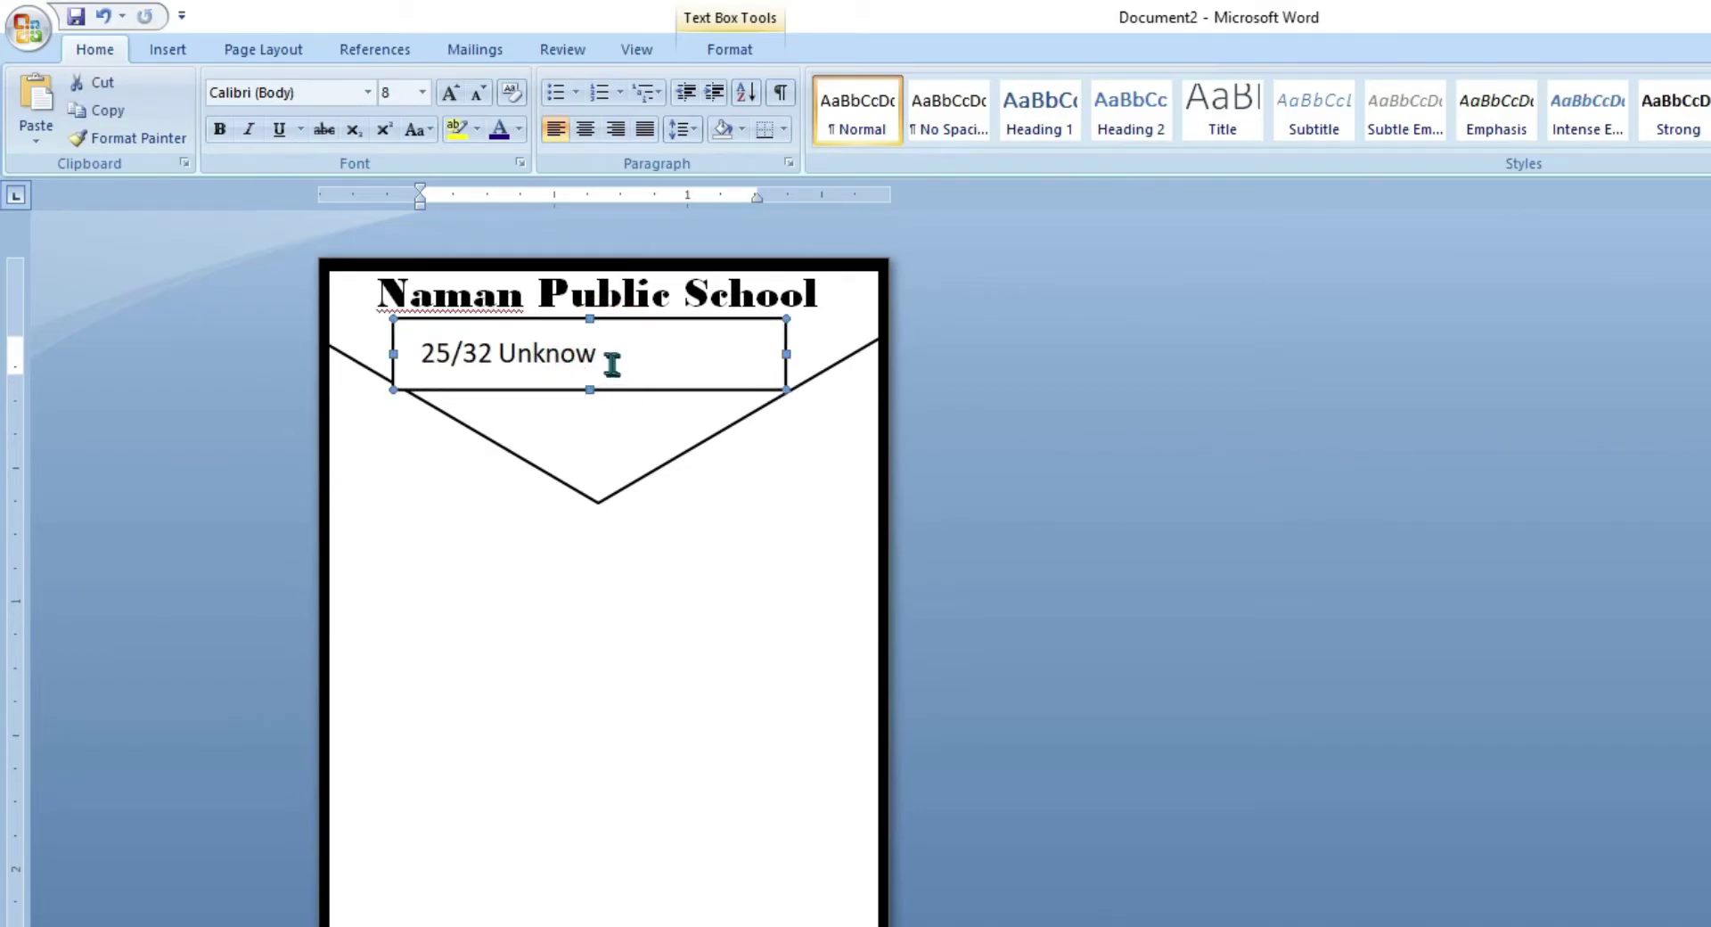
left_click(599, 353)
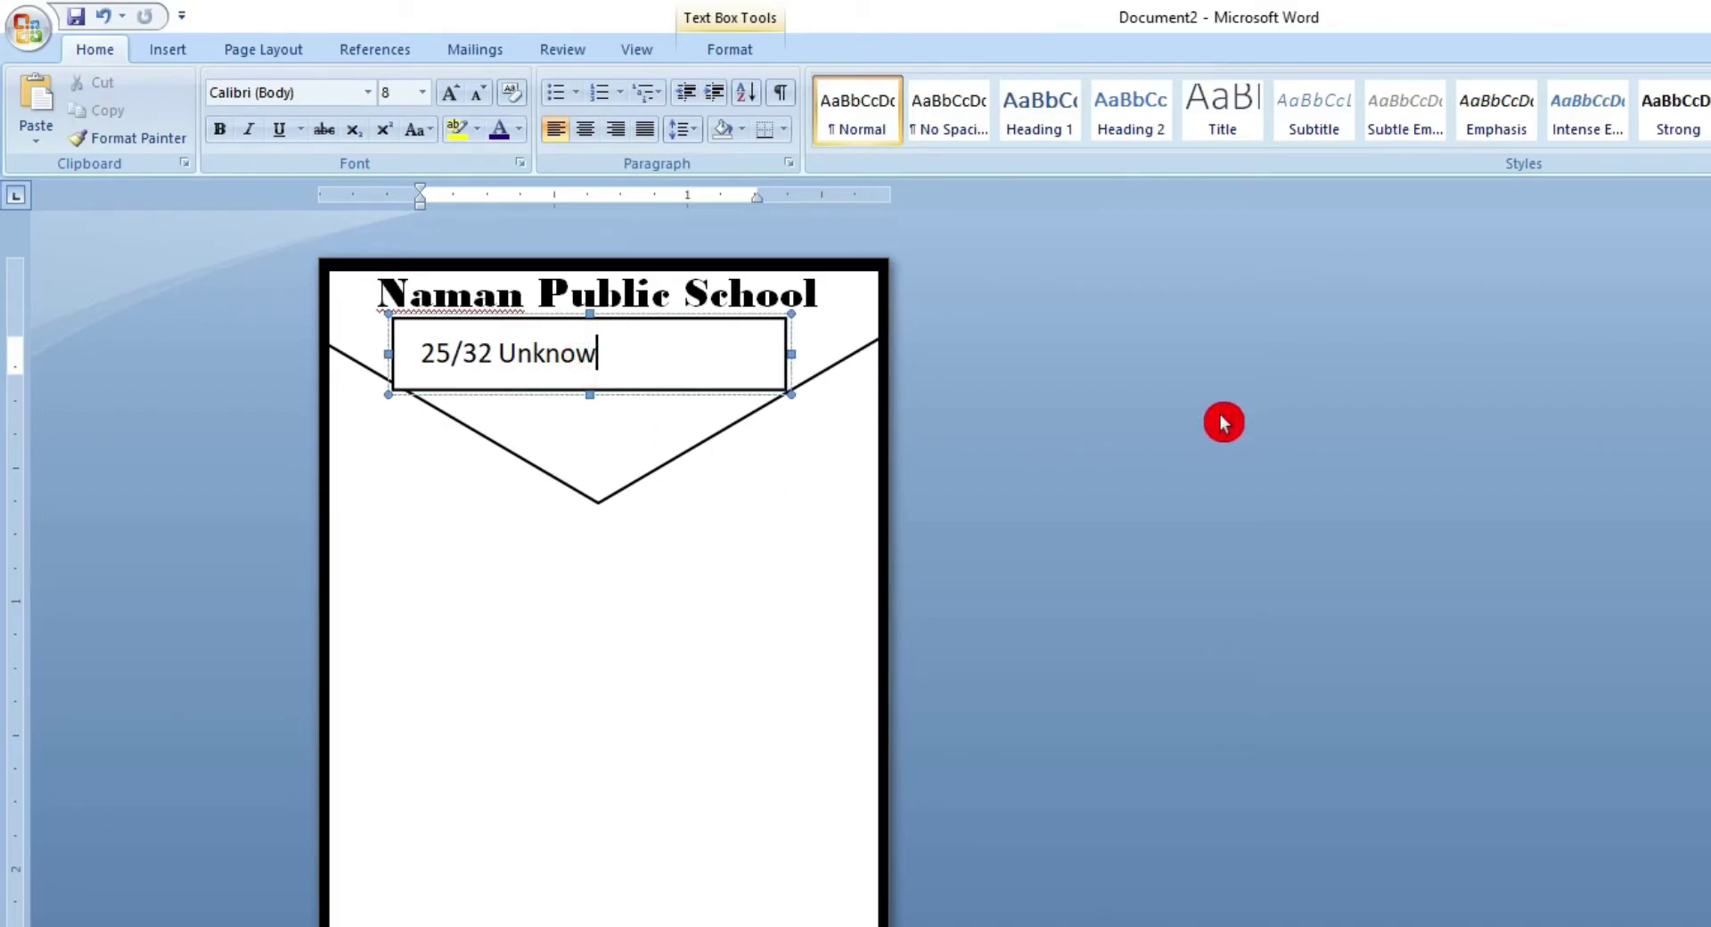
type("n Road,")
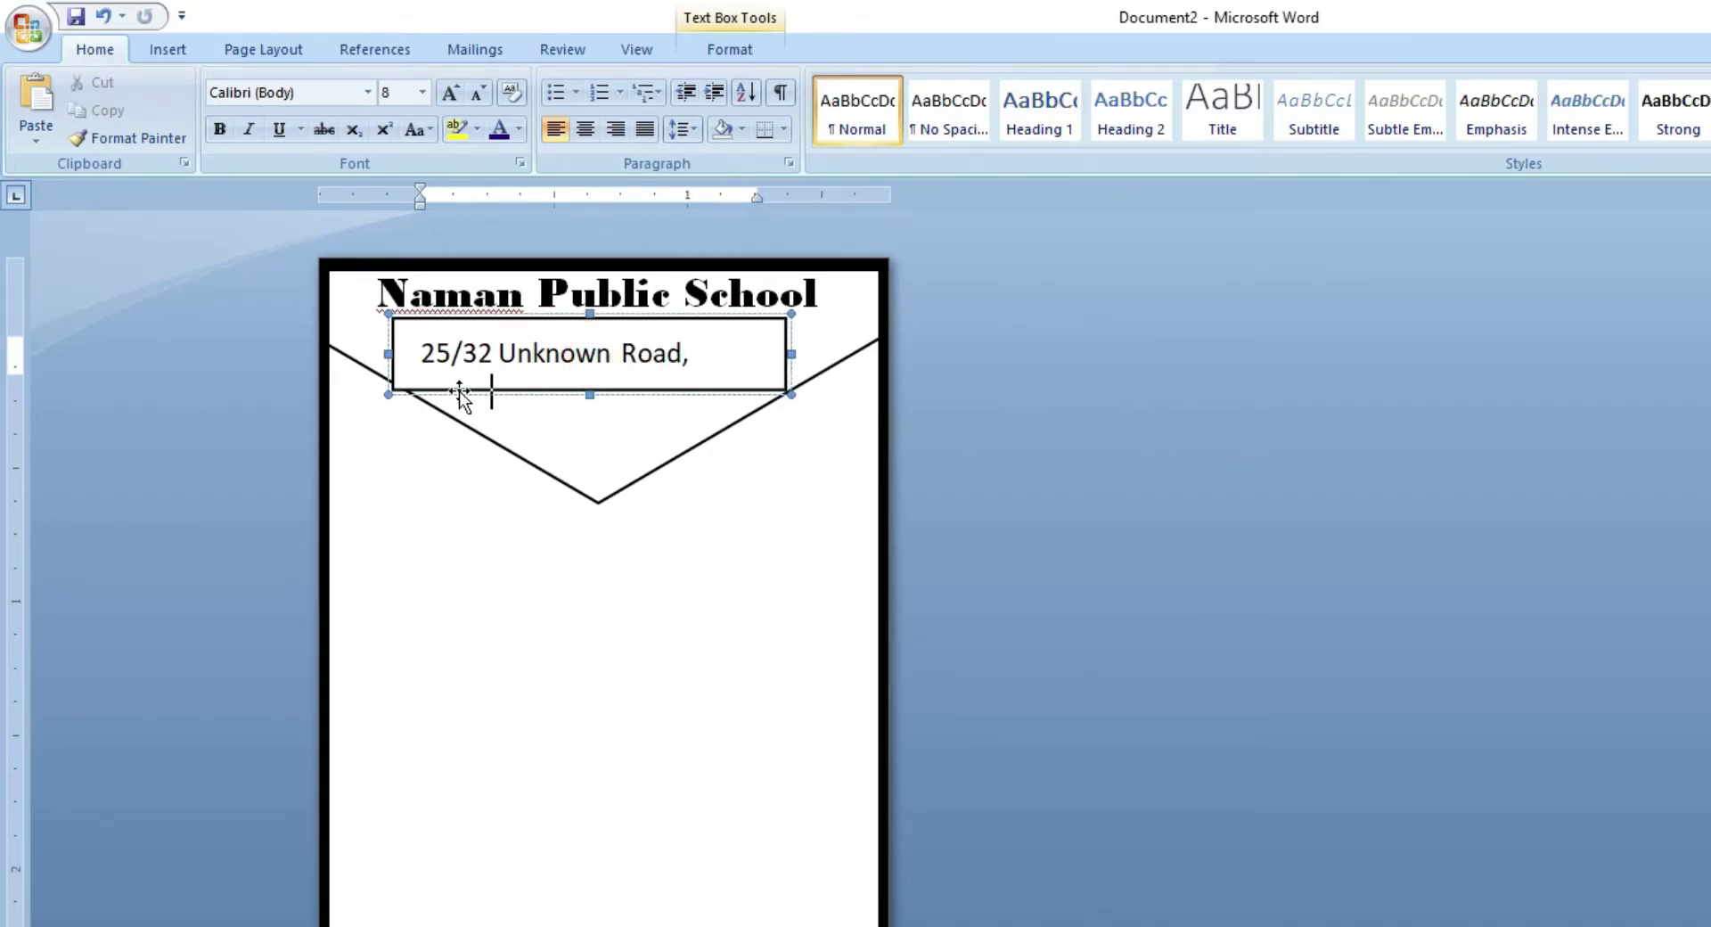
left_click_drag(390, 353, 371, 353)
type("Jaipur")
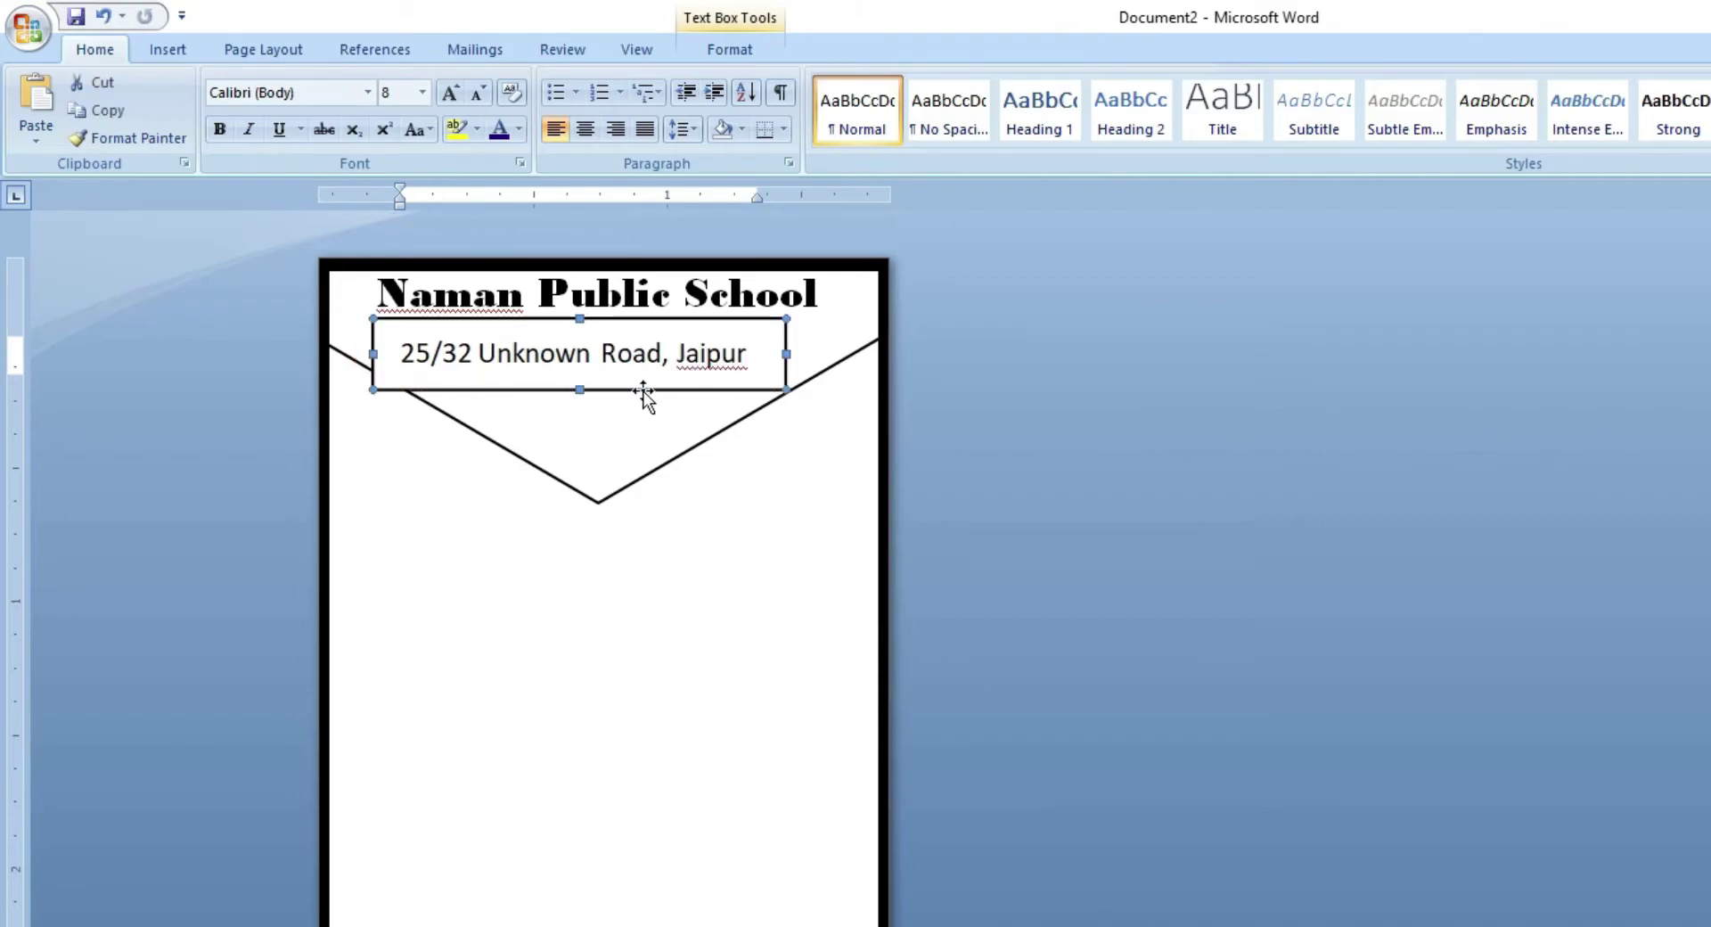
left_click_drag(785, 354, 800, 353)
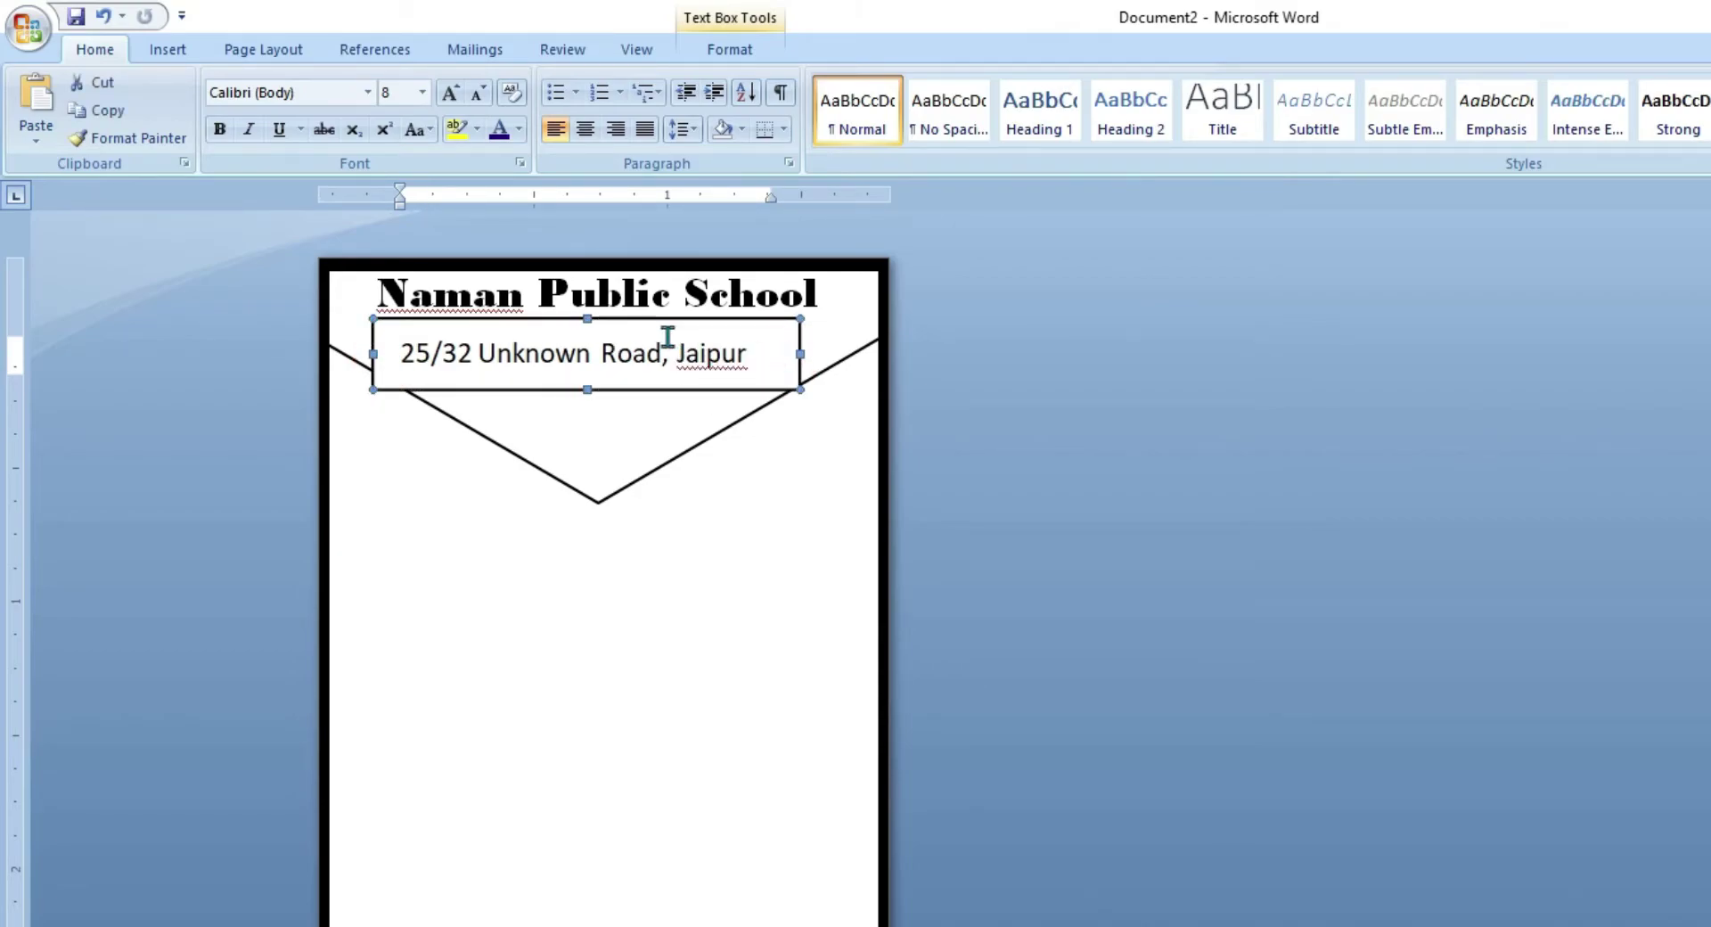
left_click_drag(658, 319, 670, 304)
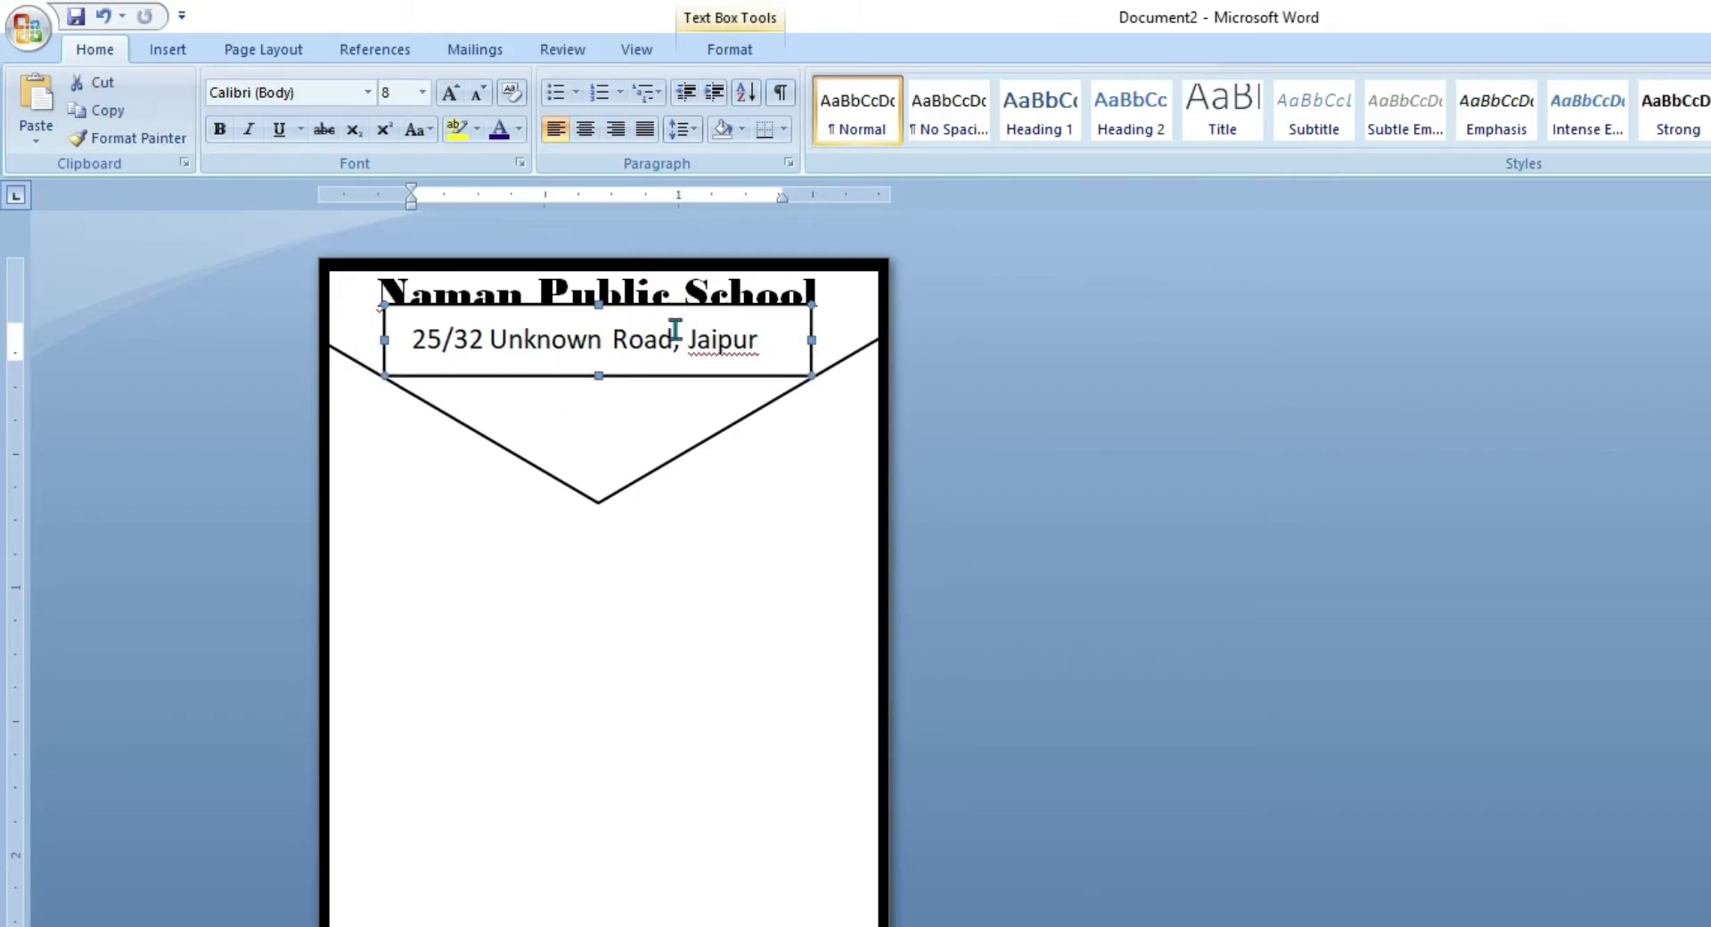
left_click_drag(758, 340, 414, 342)
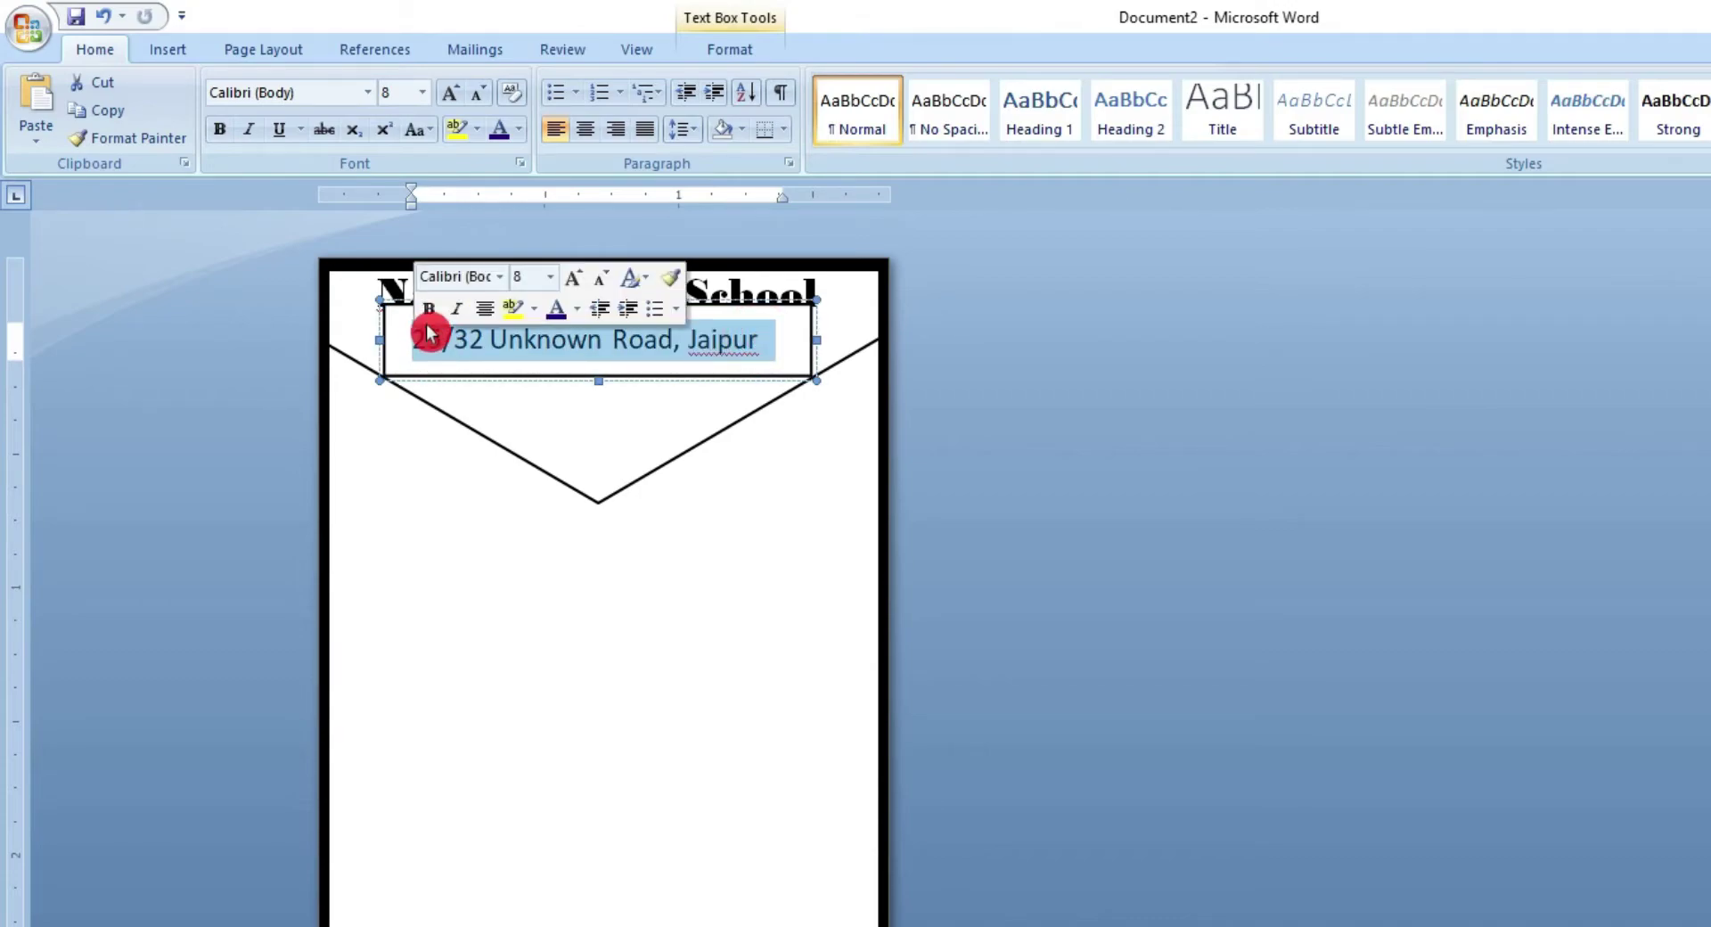
Make the address bold, keeping its current font, and nudge the box slightly higher
left_click(429, 312)
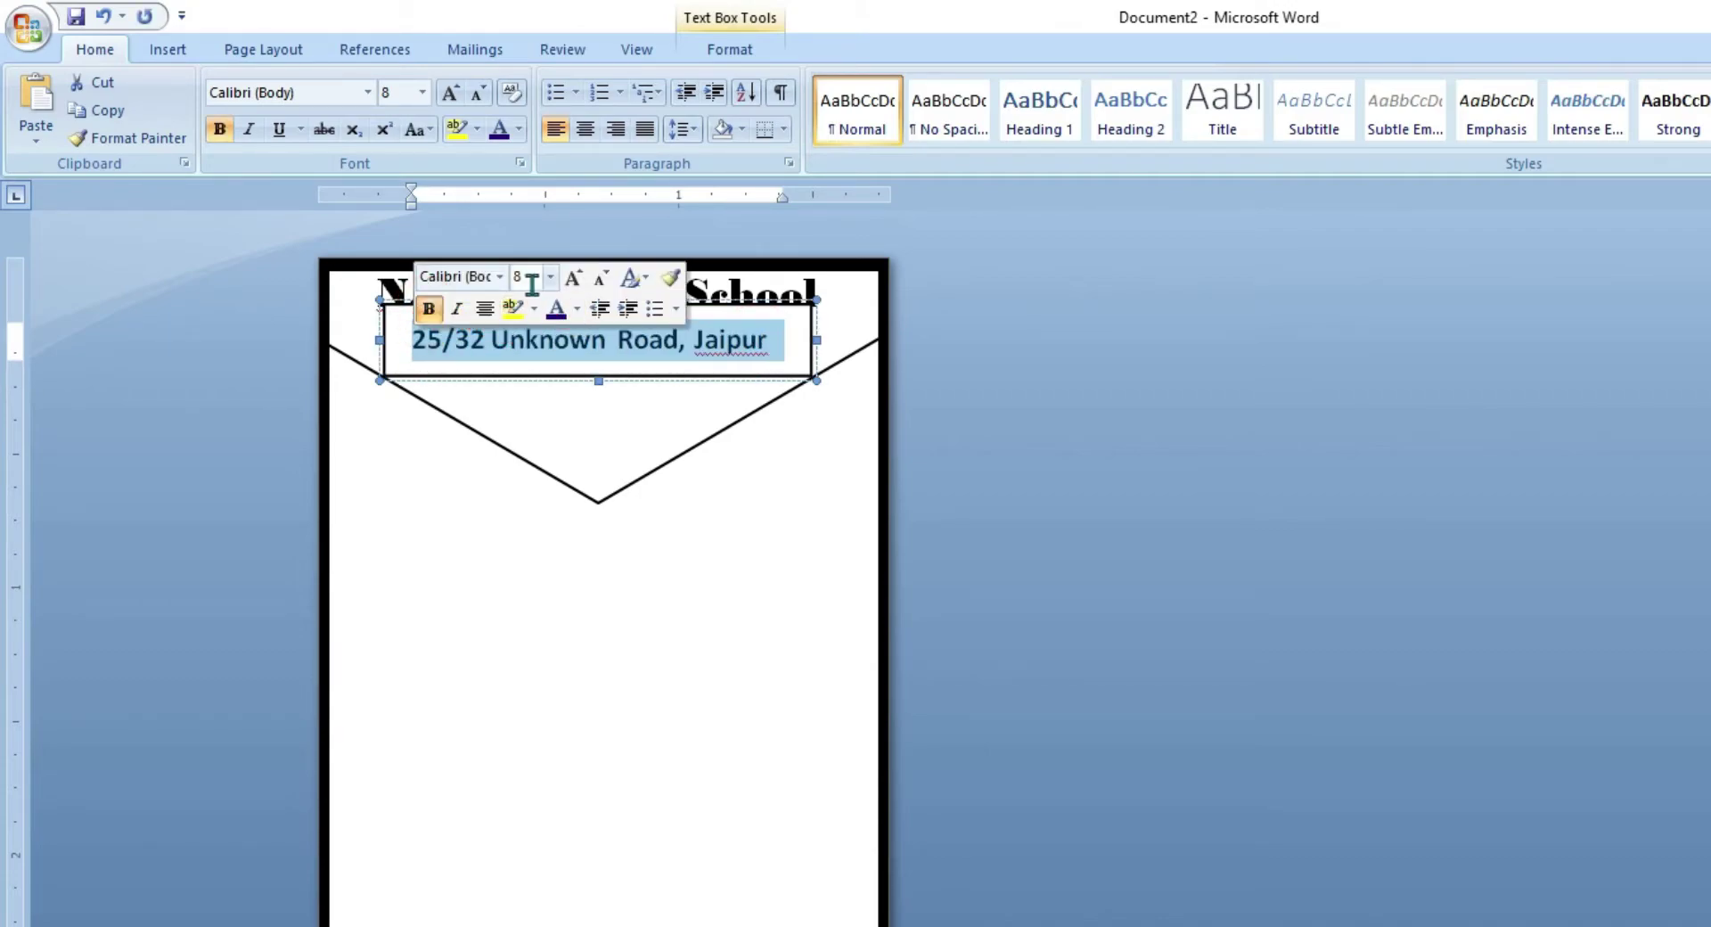
left_click(502, 281)
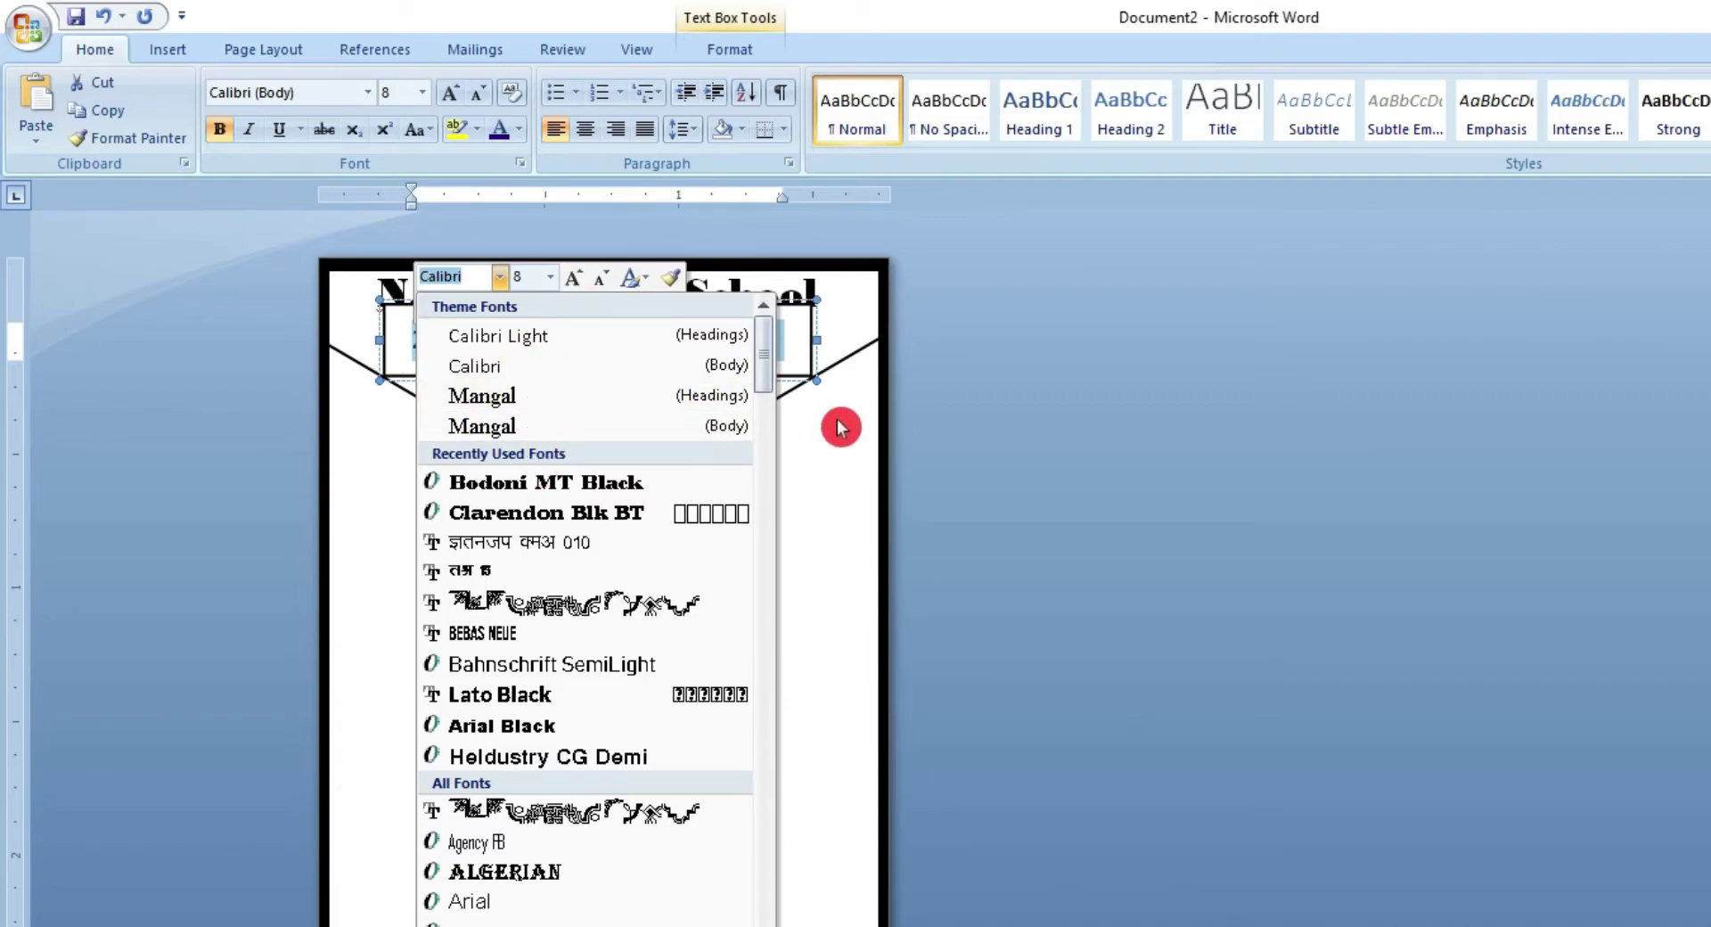
left_click(809, 432)
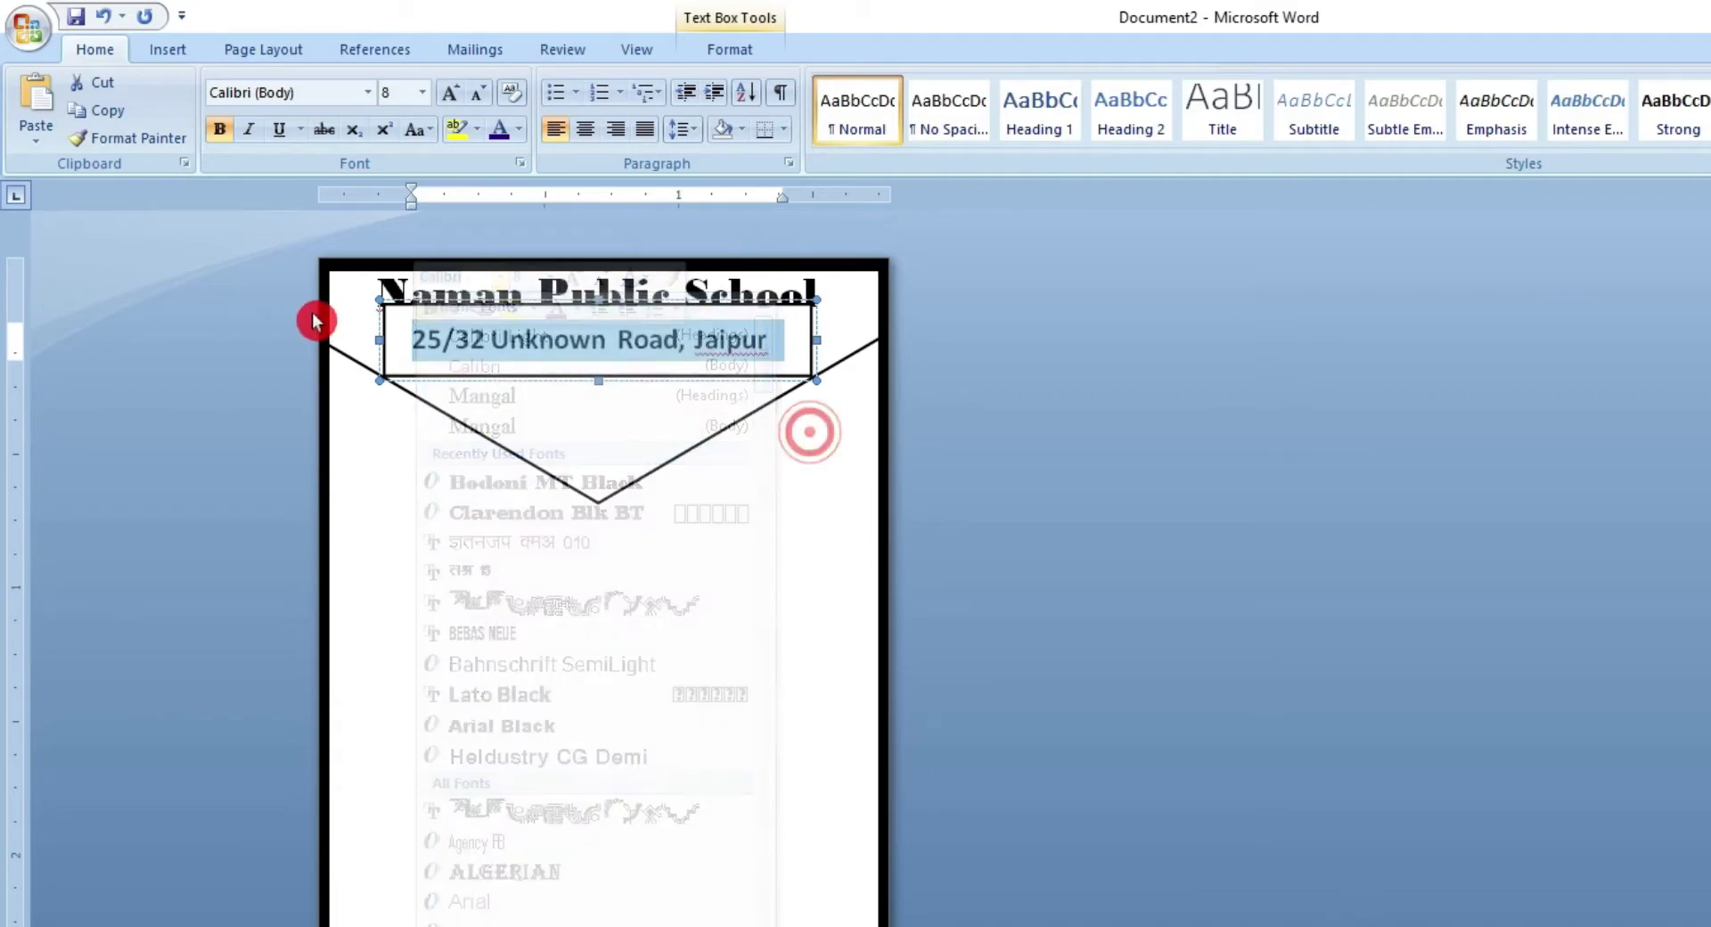
left_click(367, 92)
left_click(694, 339)
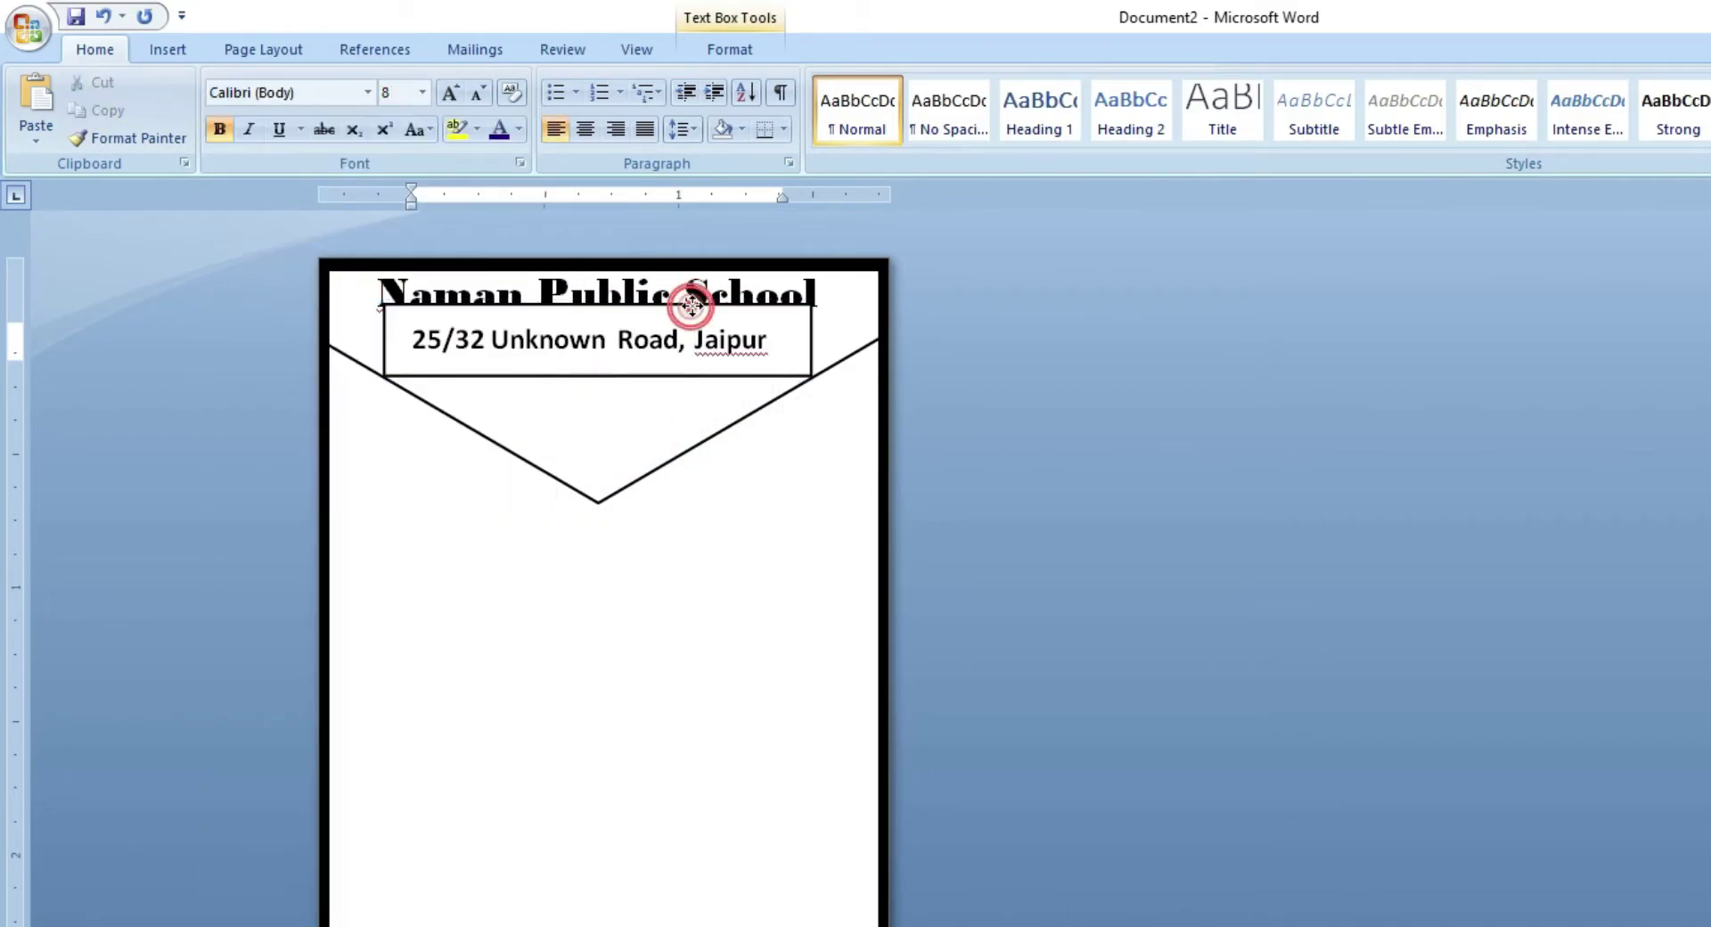
left_click_drag(692, 307, 661, 303)
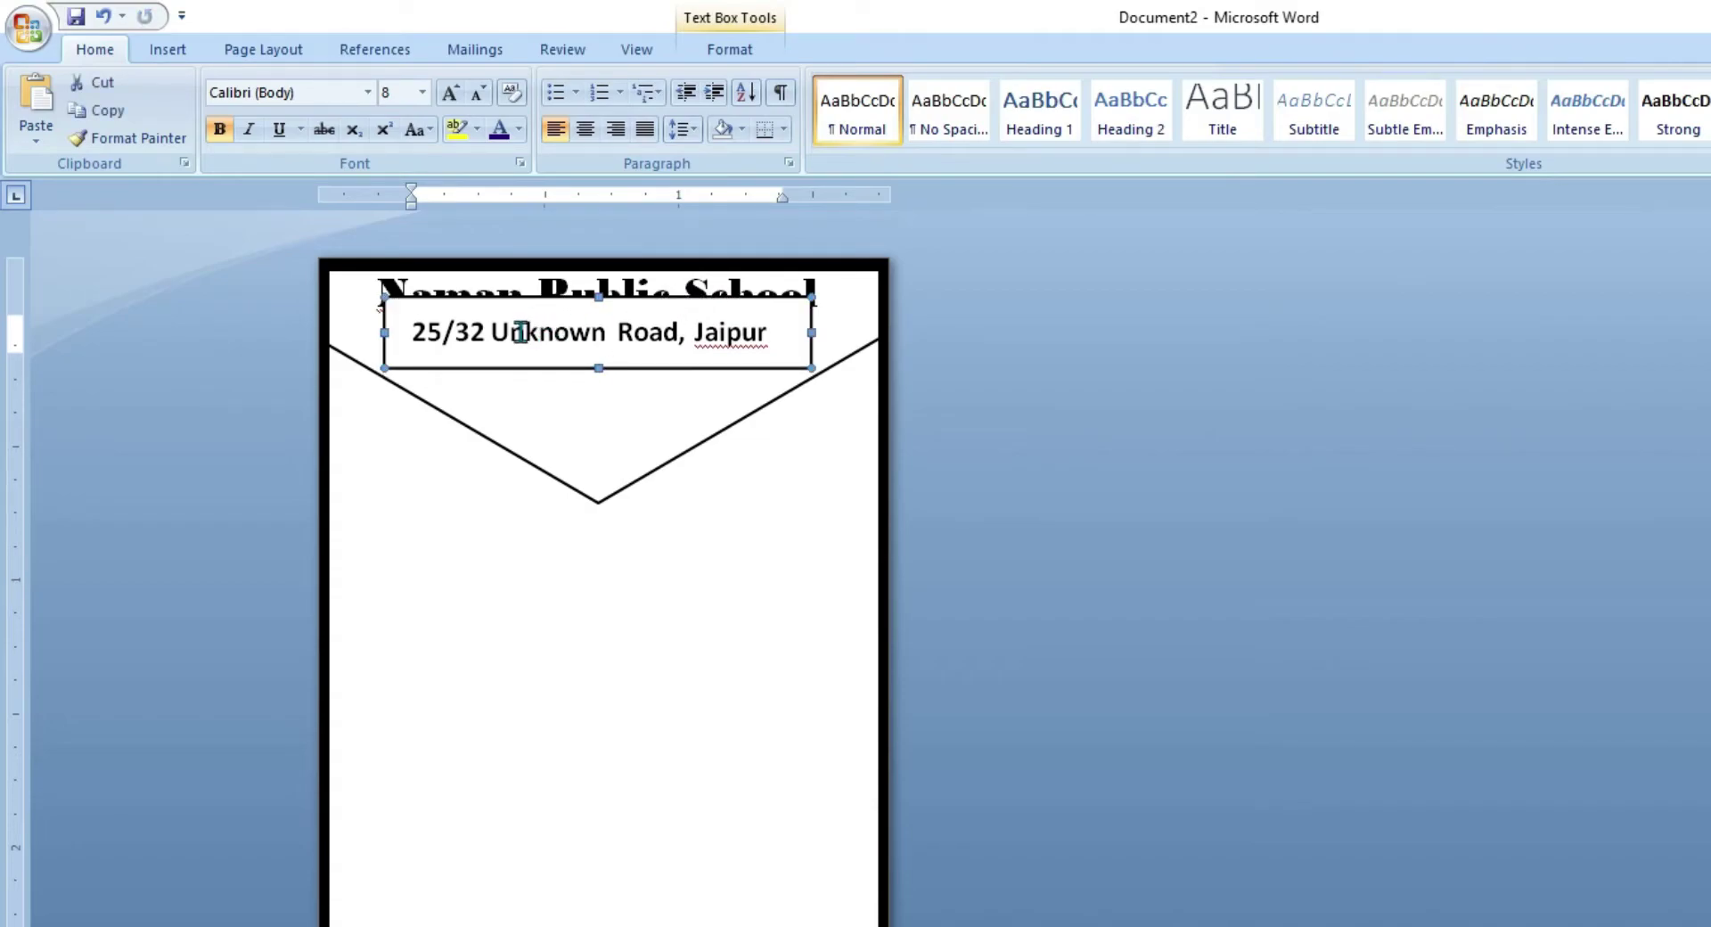
Give the address text box No Fill and No Outline, then reapply bold to the address
left_click(749, 46)
left_click(819, 89)
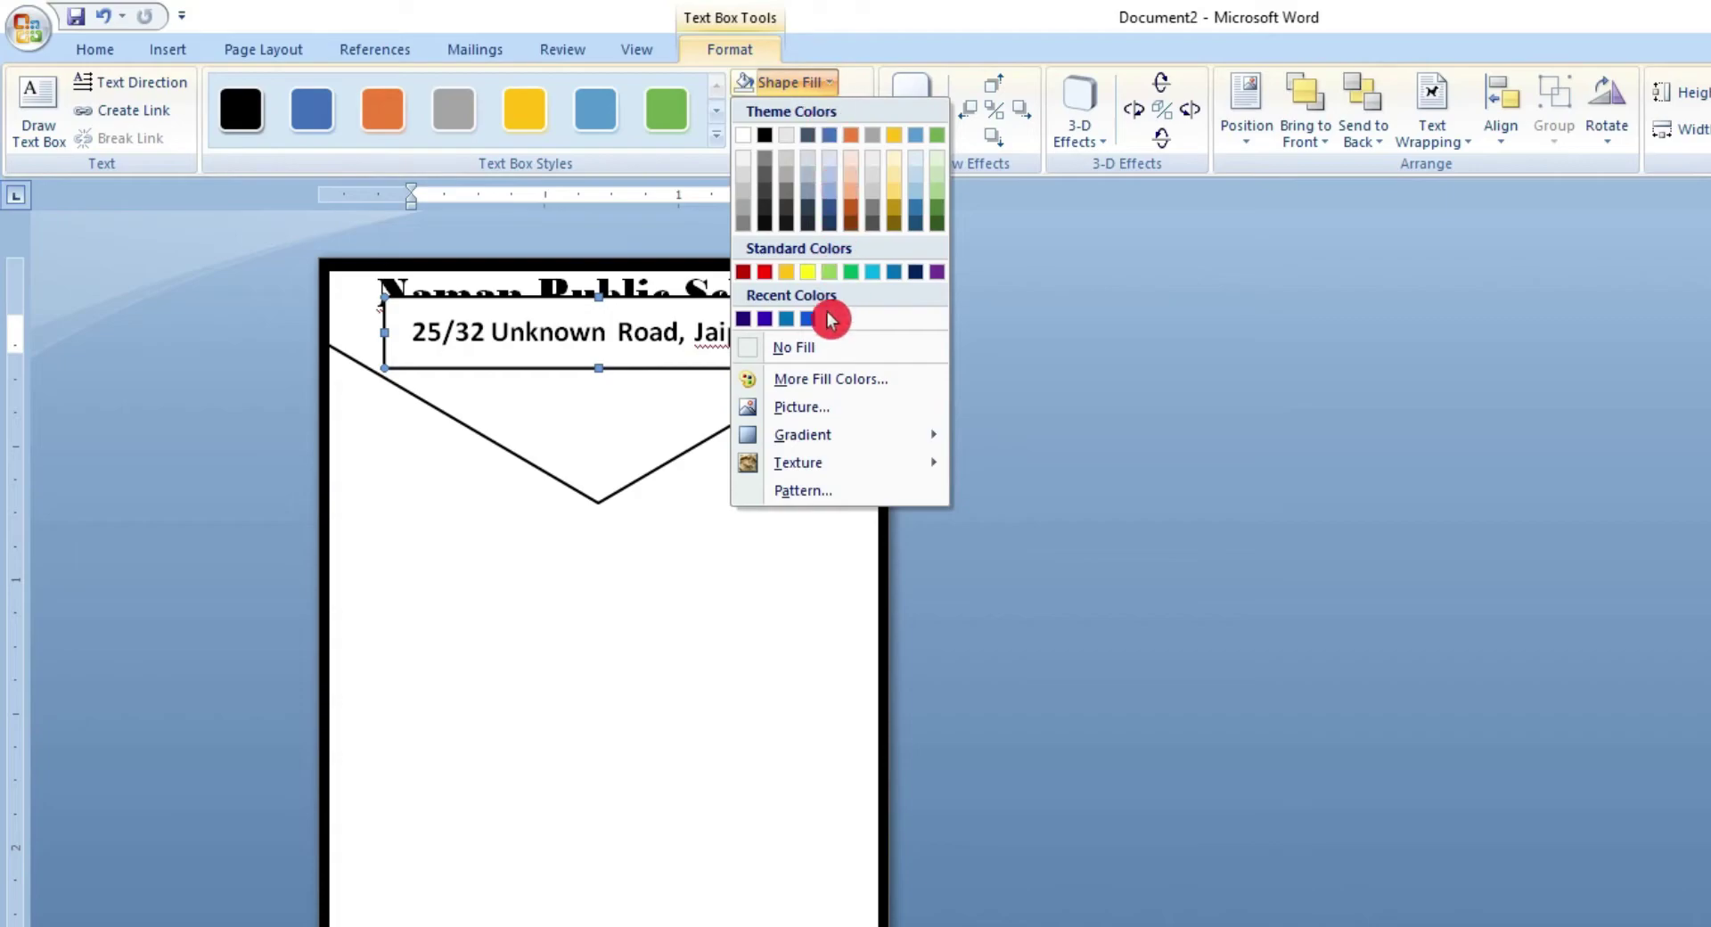
left_click(822, 346)
left_click(822, 111)
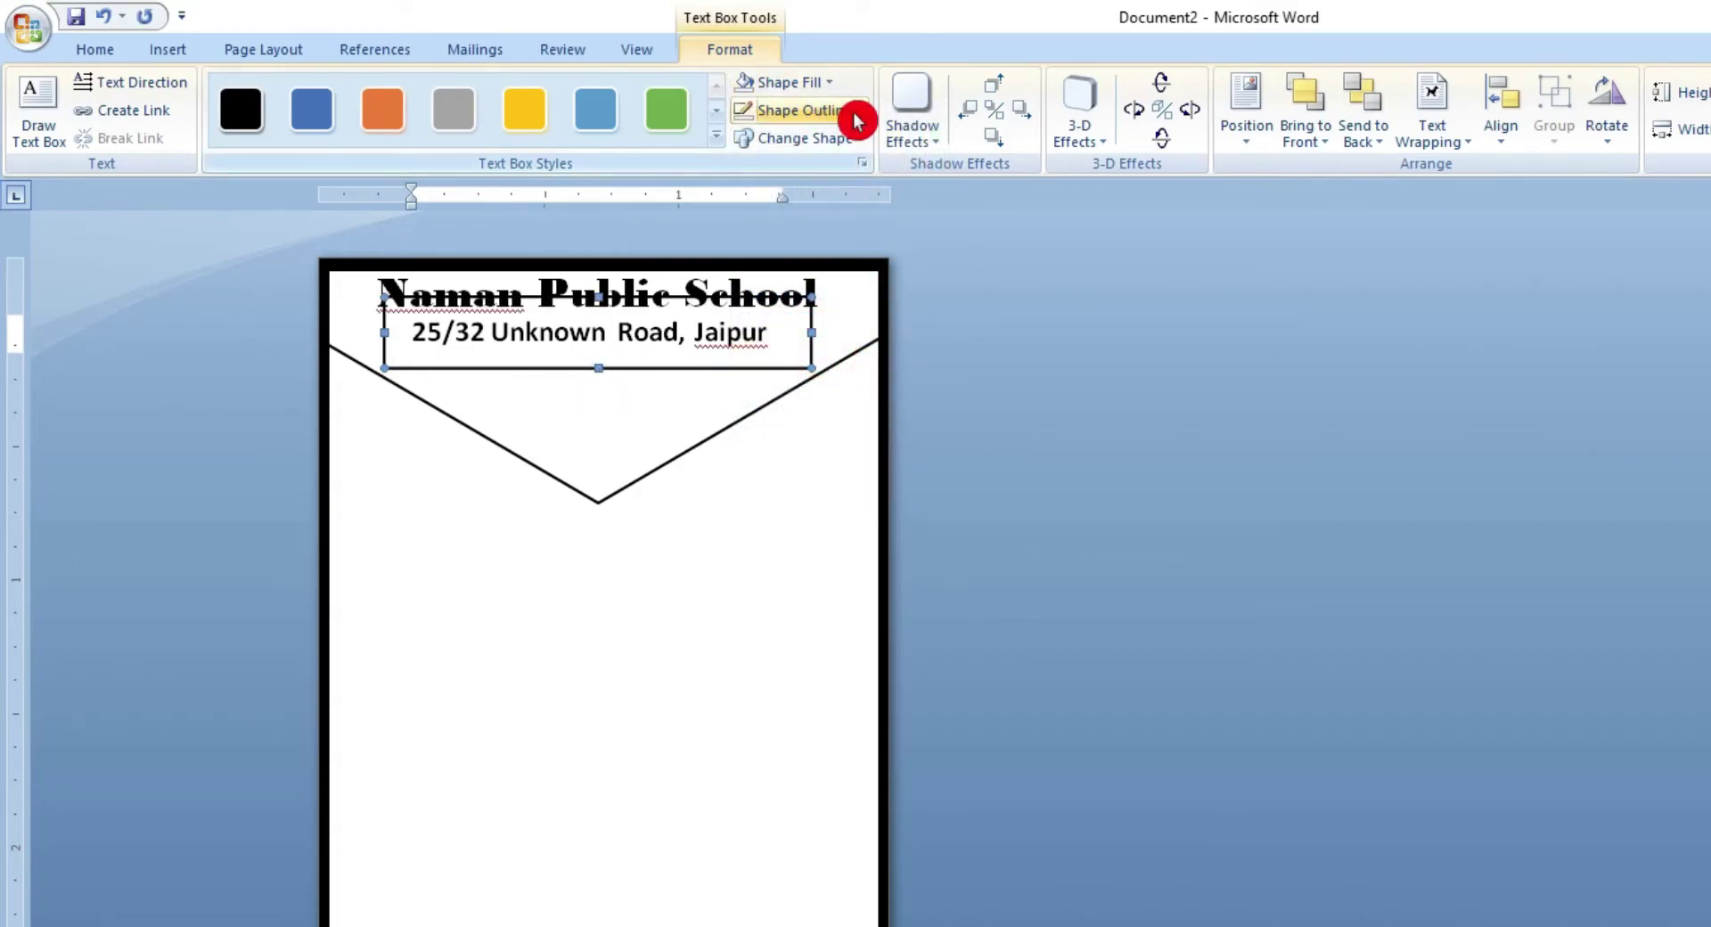
left_click(849, 369)
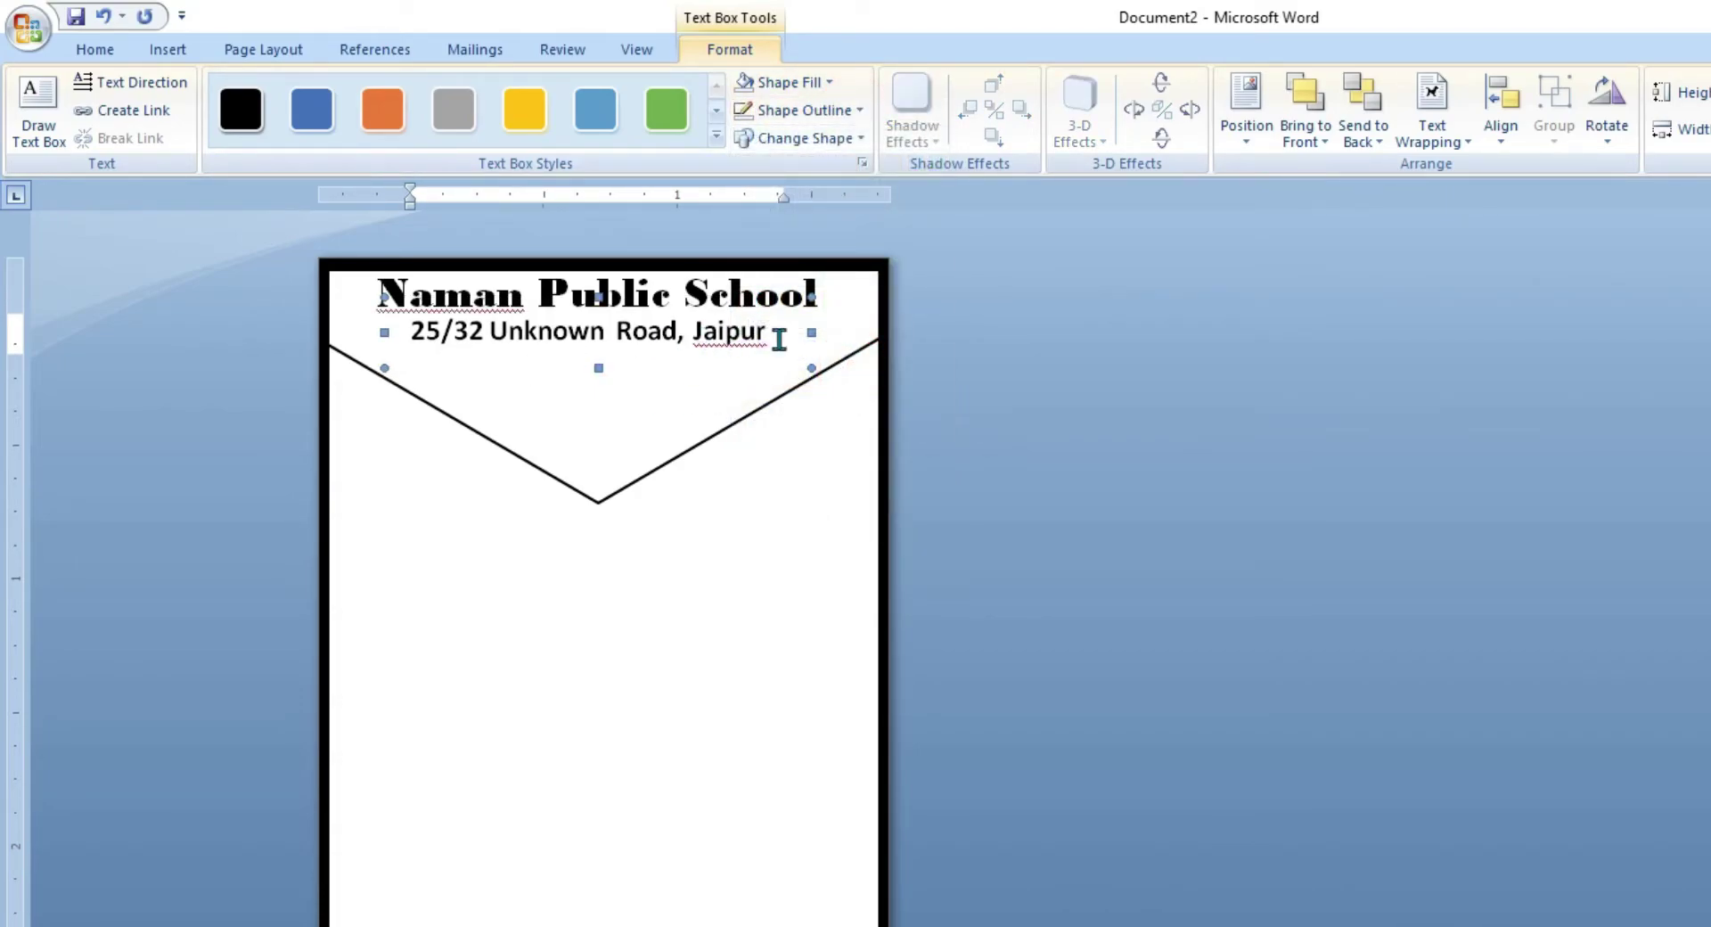
left_click_drag(779, 340, 411, 341)
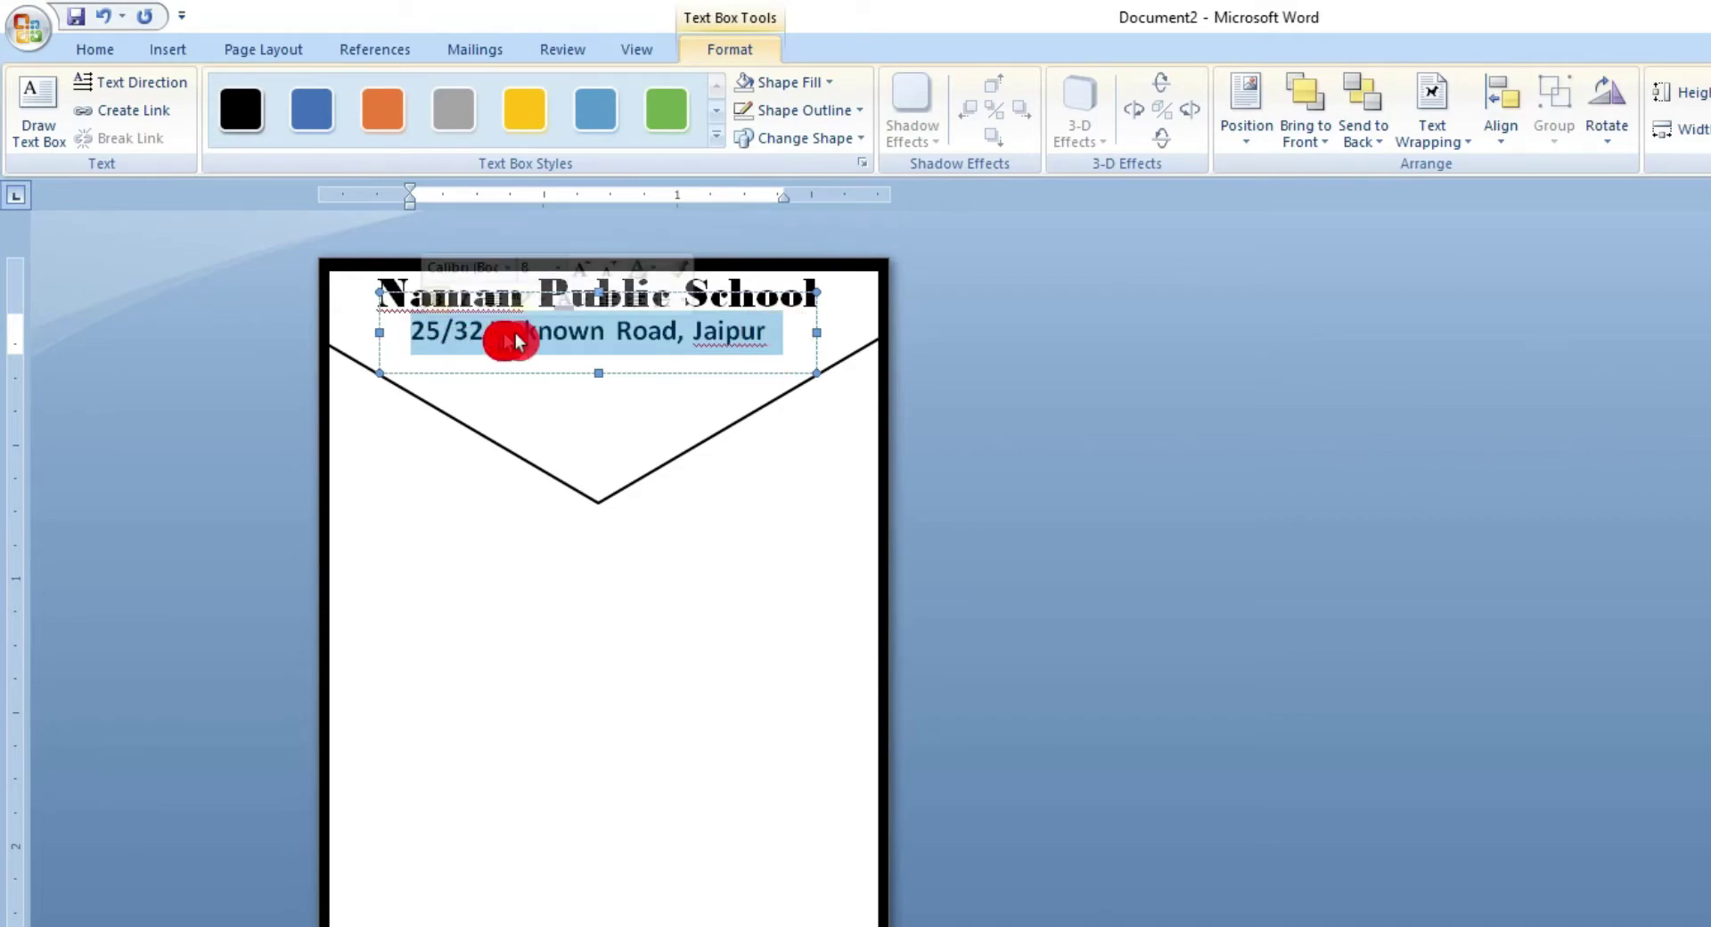
left_click(611, 278)
left_click(460, 323)
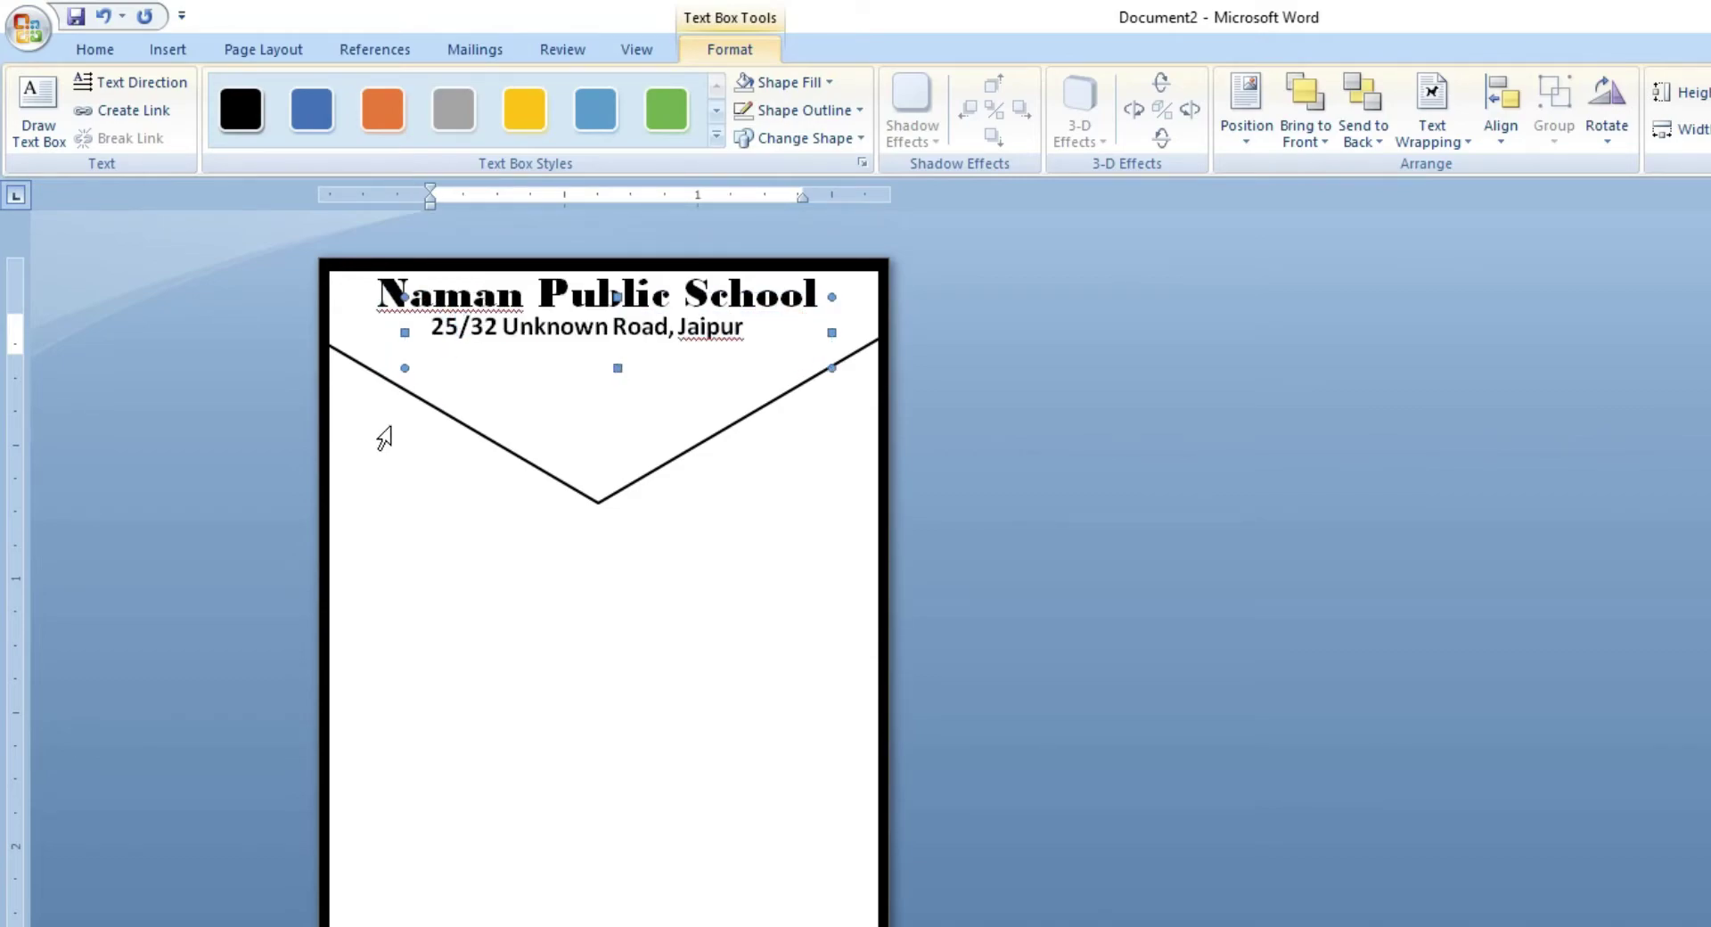
left_click(384, 433)
Draw an oval below the address between the diagonal lines and narrow it into a circle
left_click(167, 49)
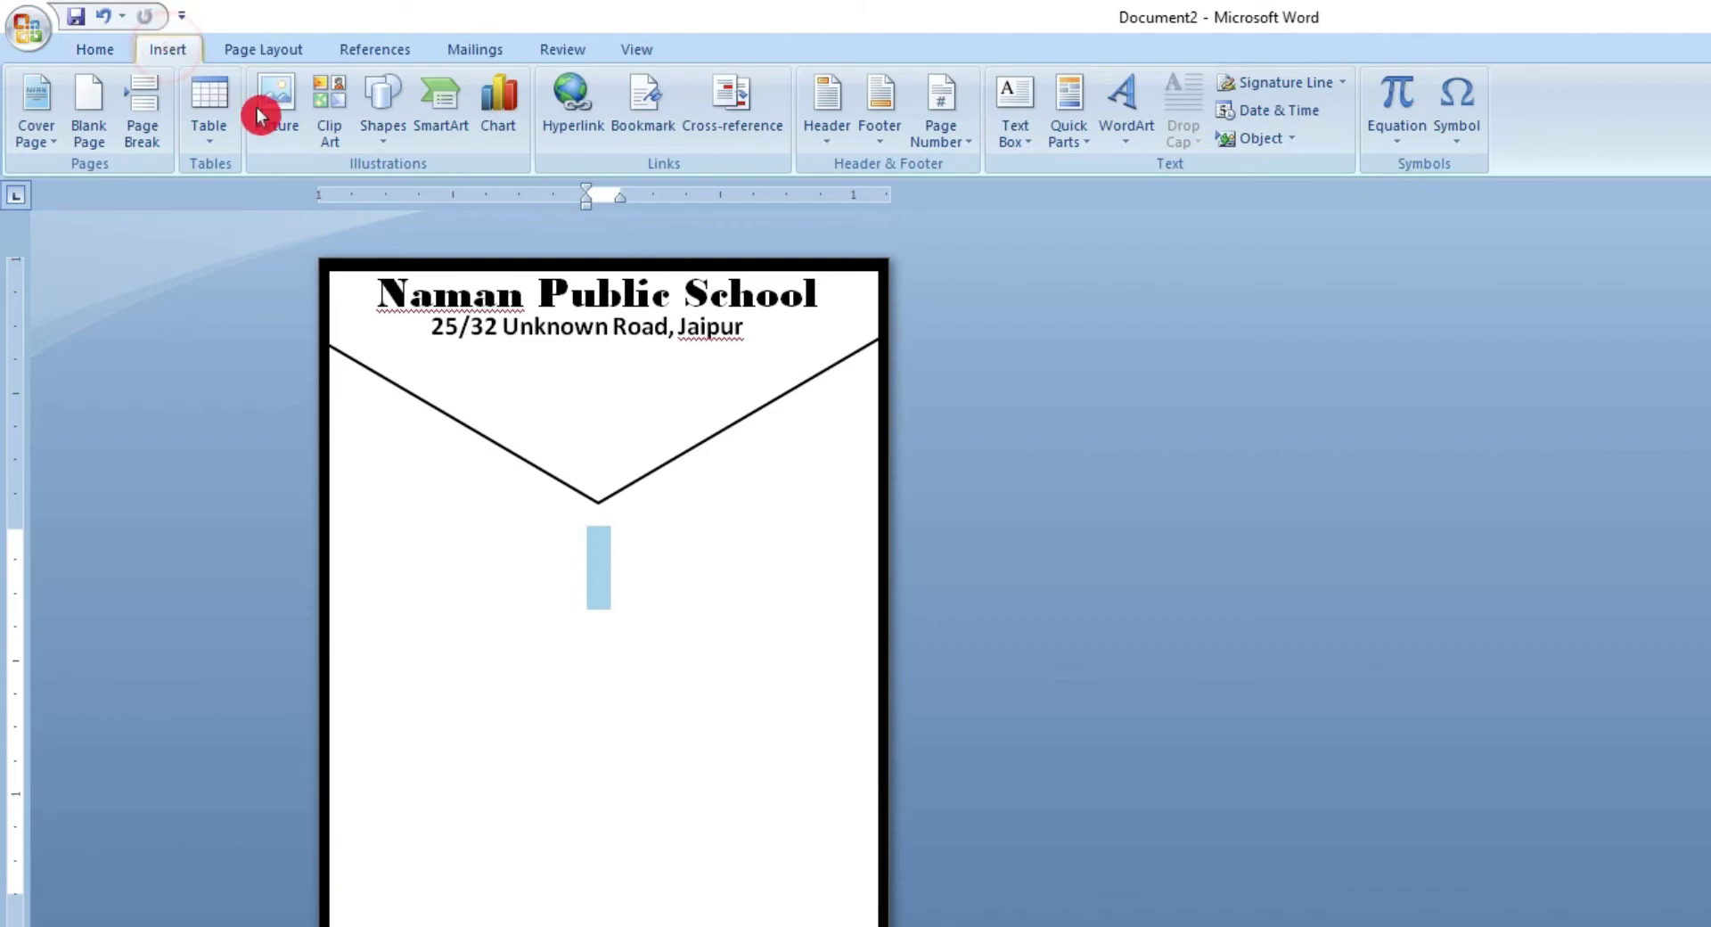
left_click(375, 135)
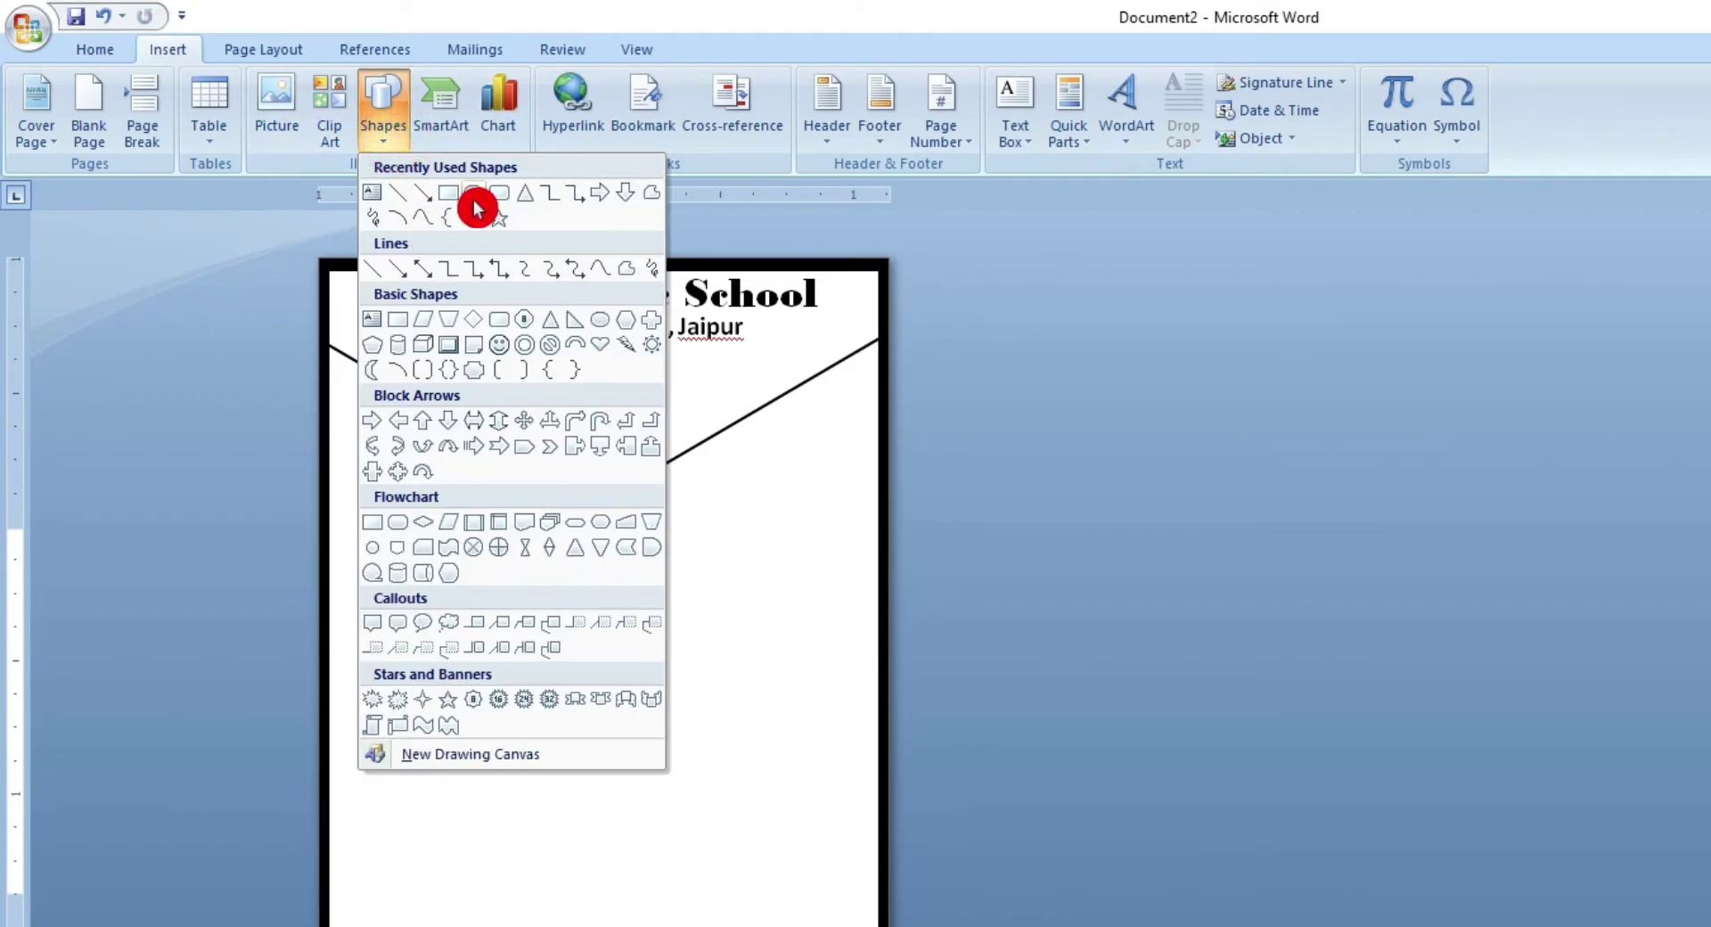
left_click(481, 199)
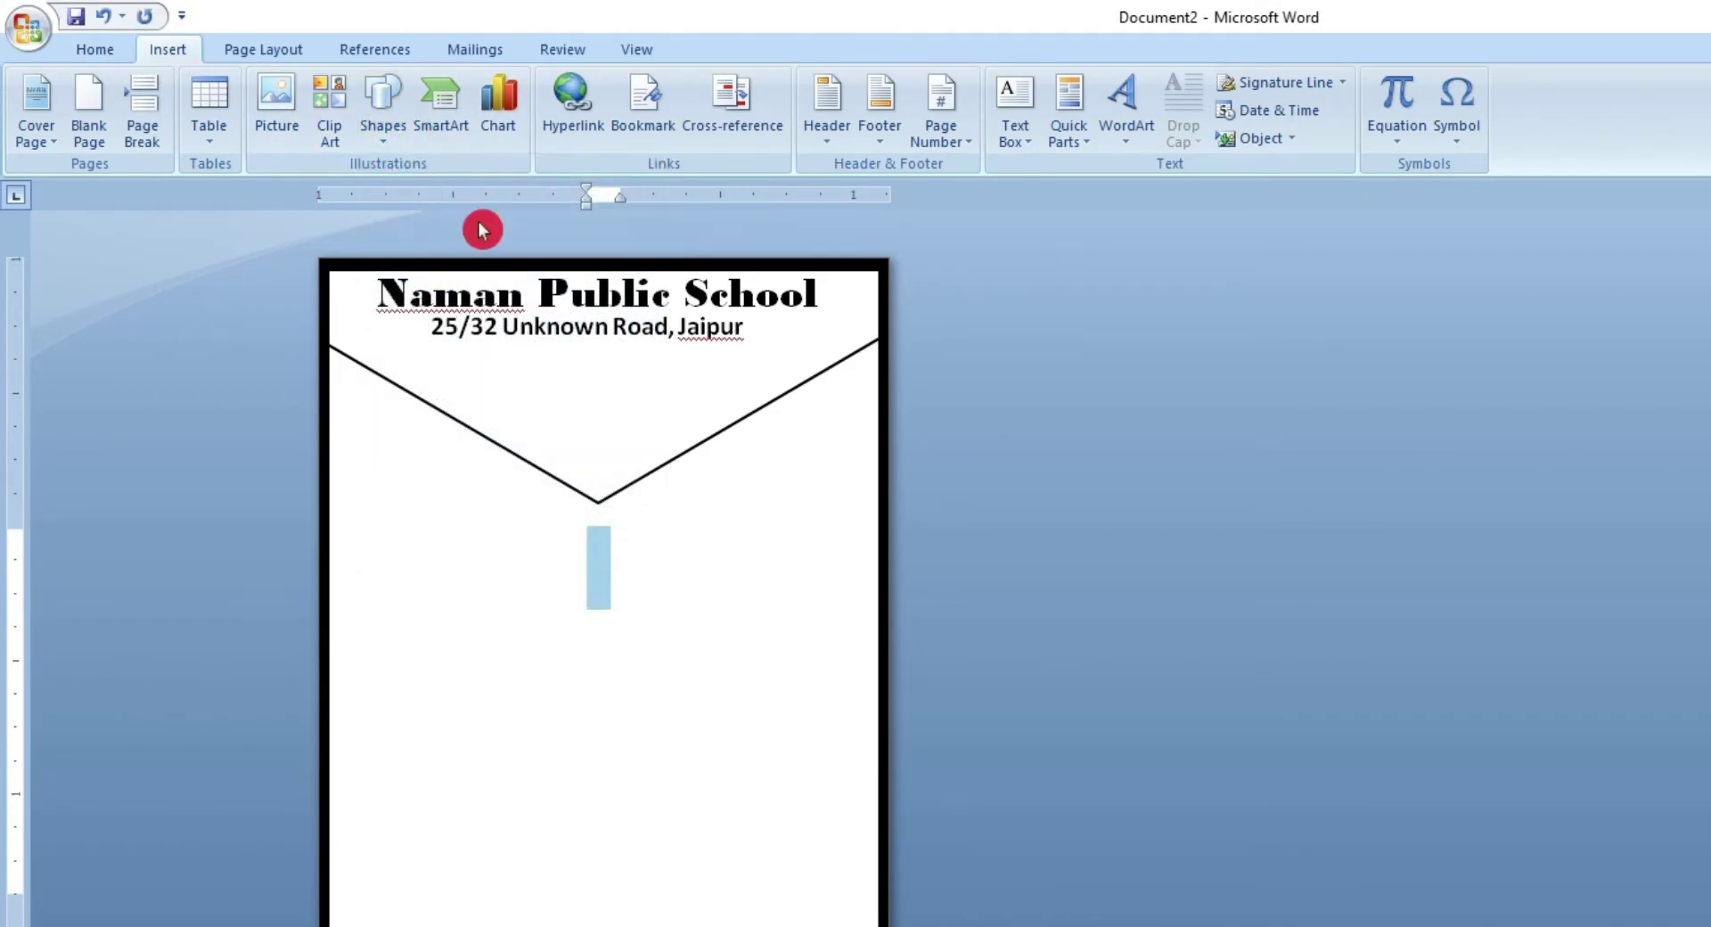
mouse_move(473, 412)
left_mouse_down()
mouse_move(652, 591)
mouse_move(722, 622)
left_mouse_up()
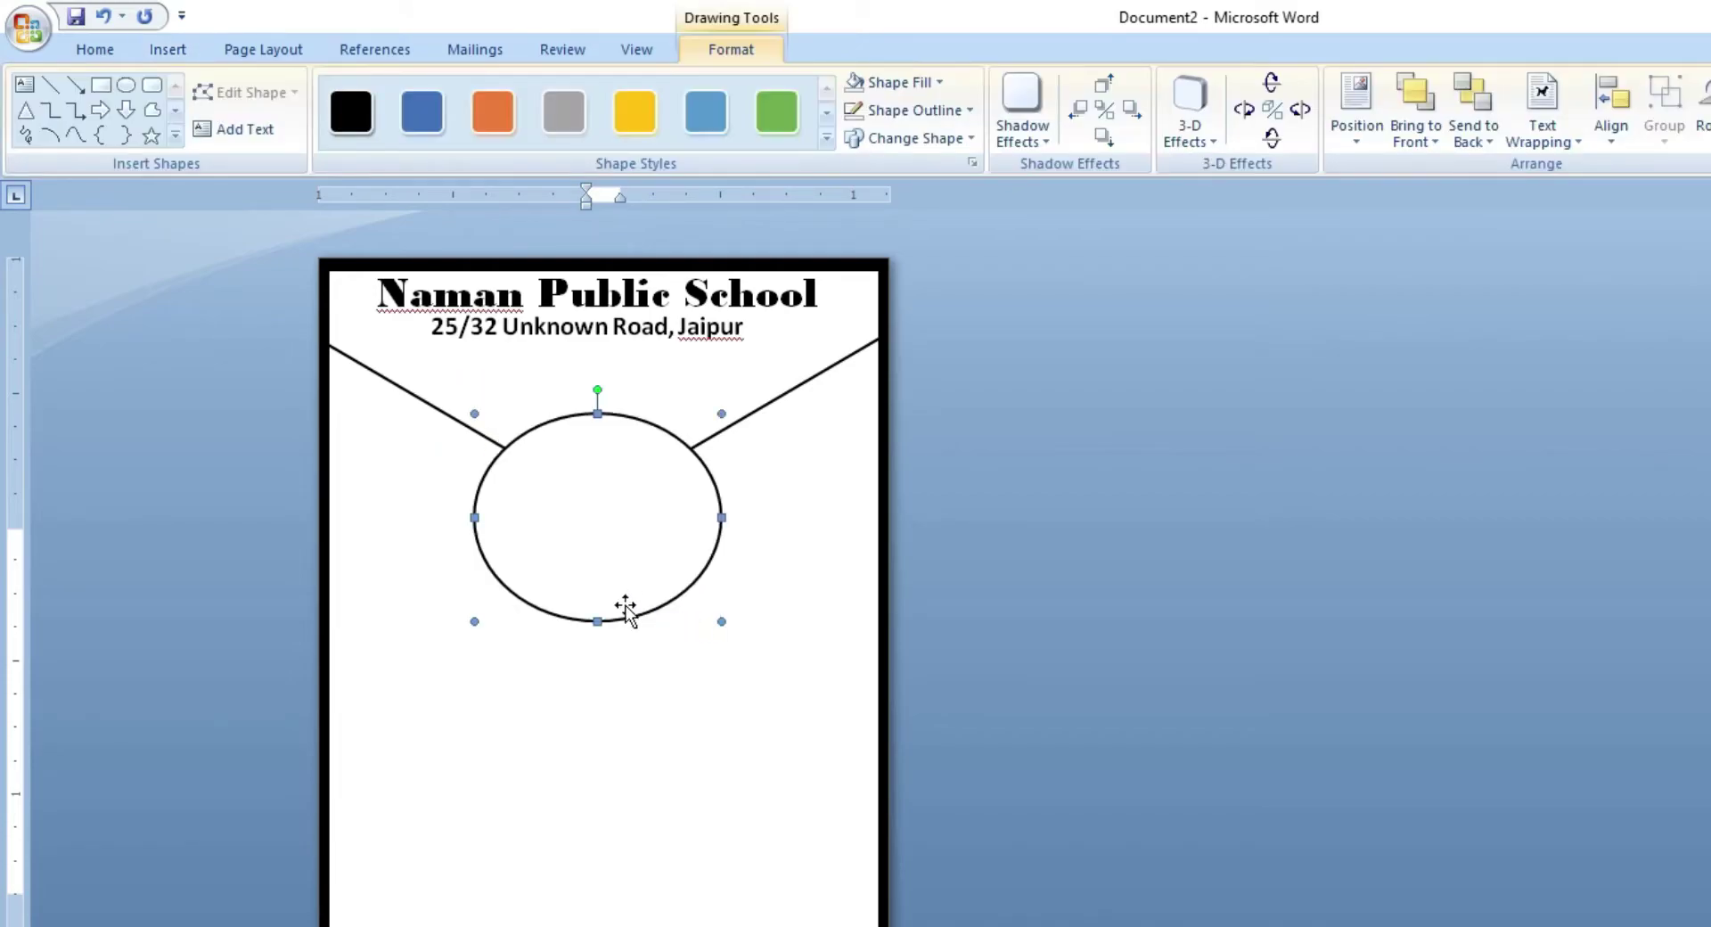
left_click_drag(470, 517, 499, 517)
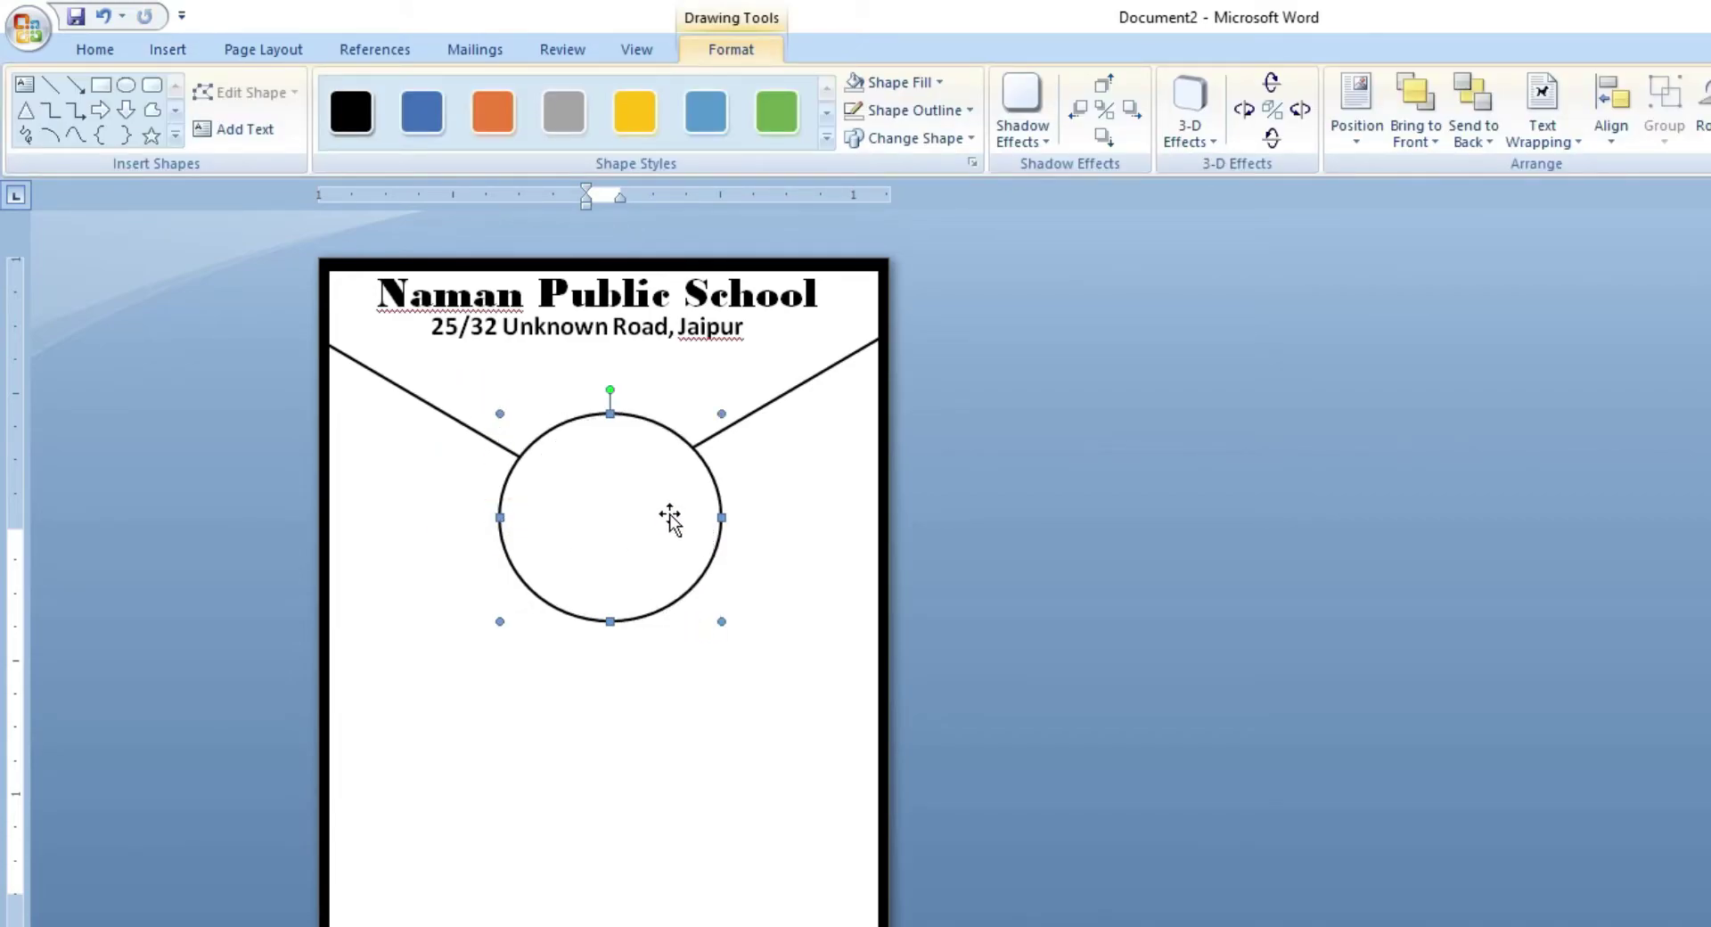
Nudge and slightly narrow the circle so it sits centred at the V's point
key("Left")
key("Left")
key("Left")
key("Left")
key("Up")
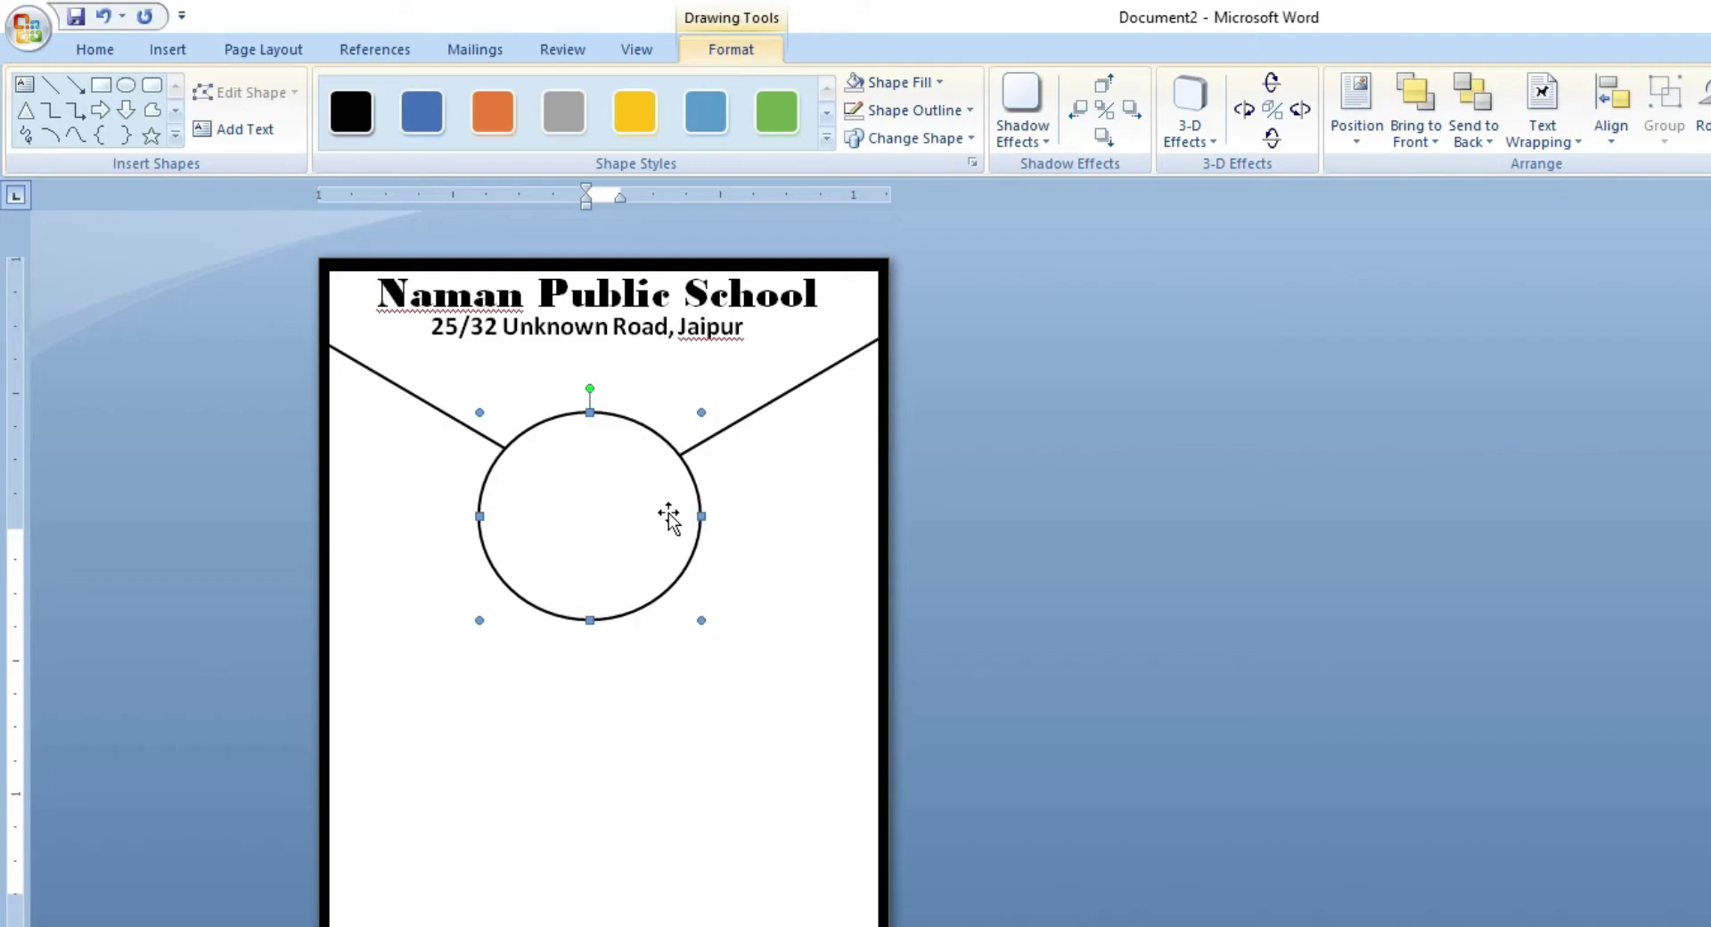
key("Up")
key("Up")
key("Up")
key("Up")
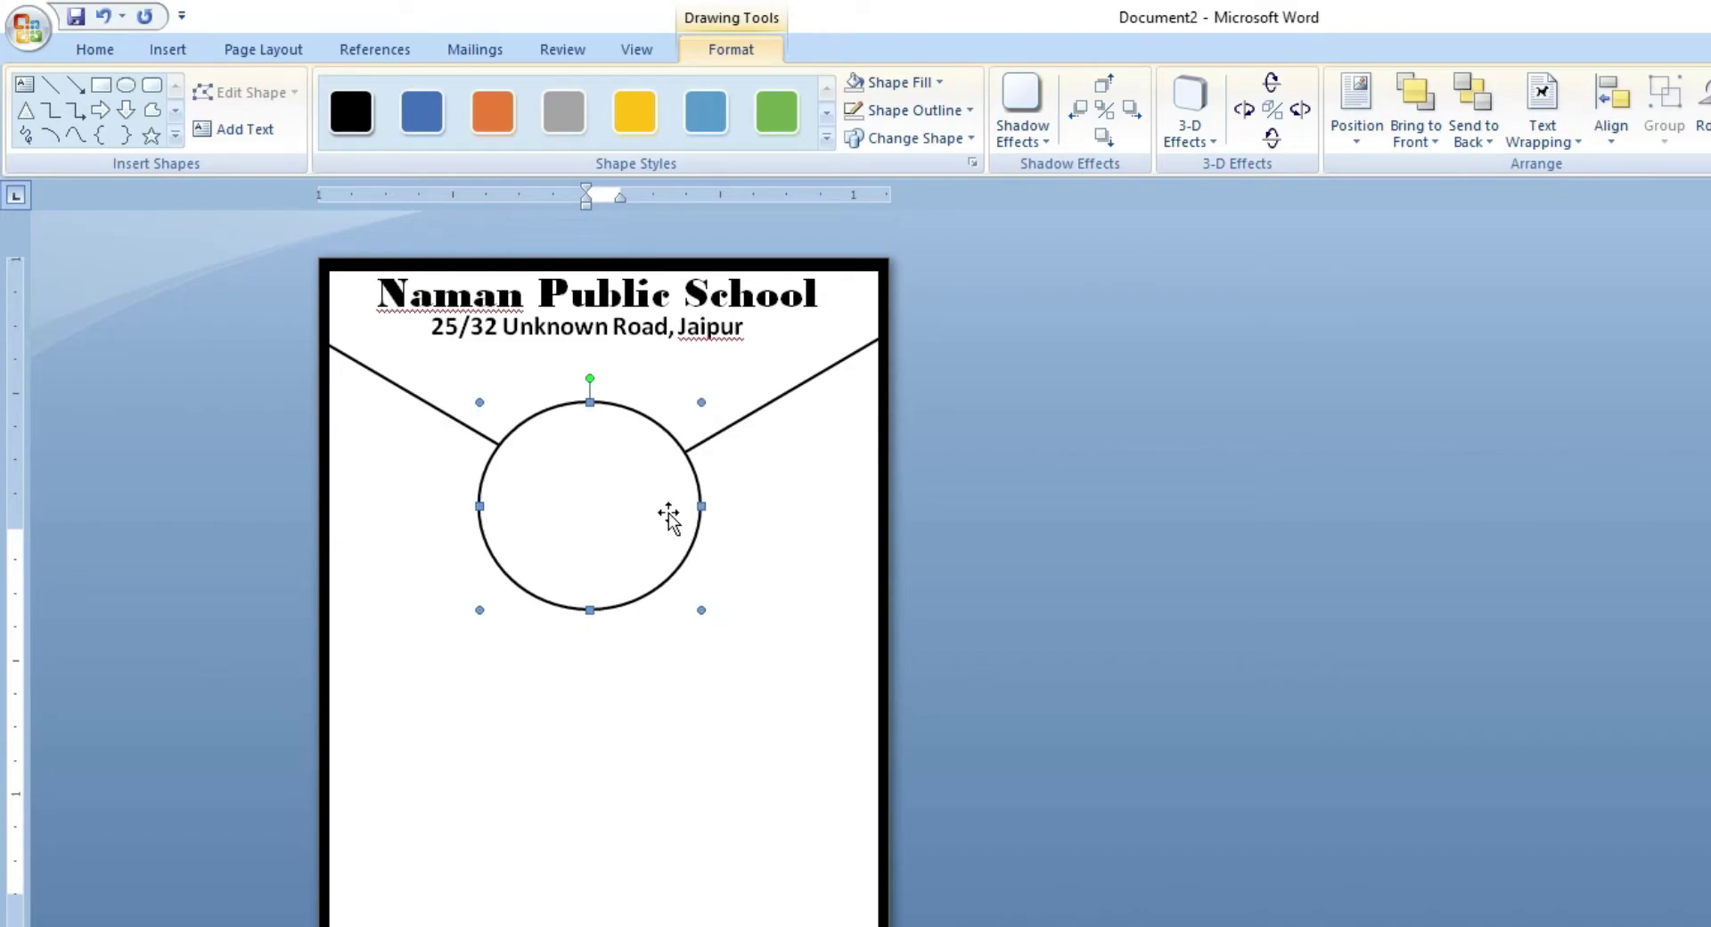
left_click_drag(698, 505, 693, 505, "ctrl")
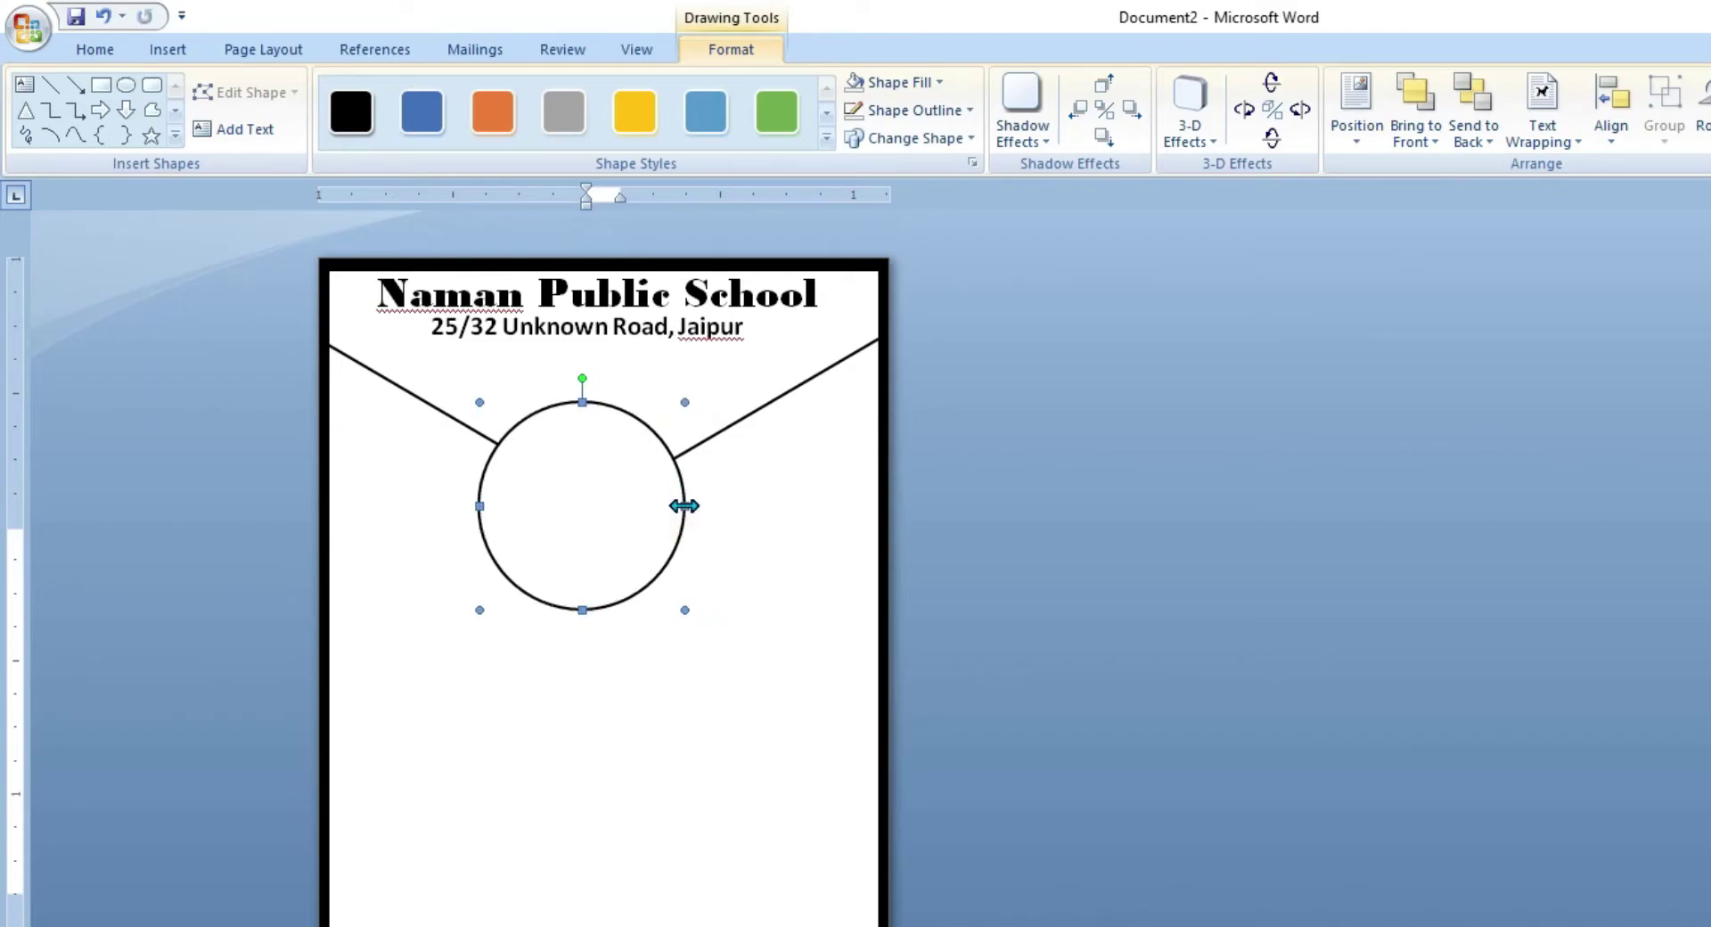
key("Up")
key("Right")
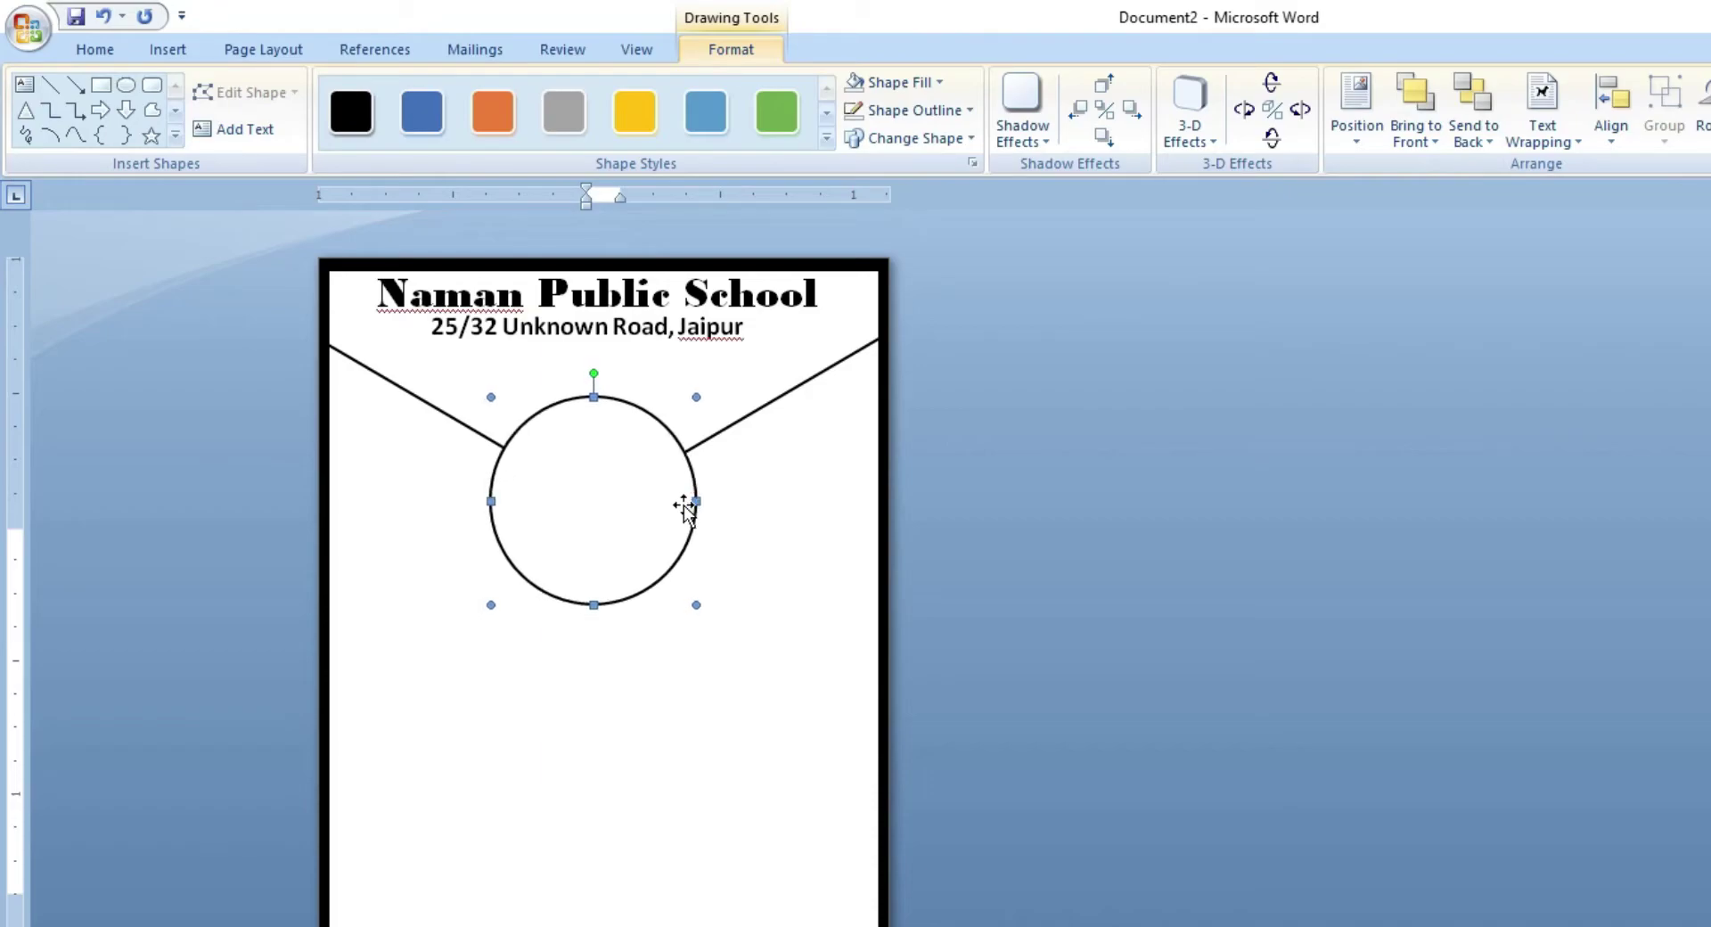
key("Up")
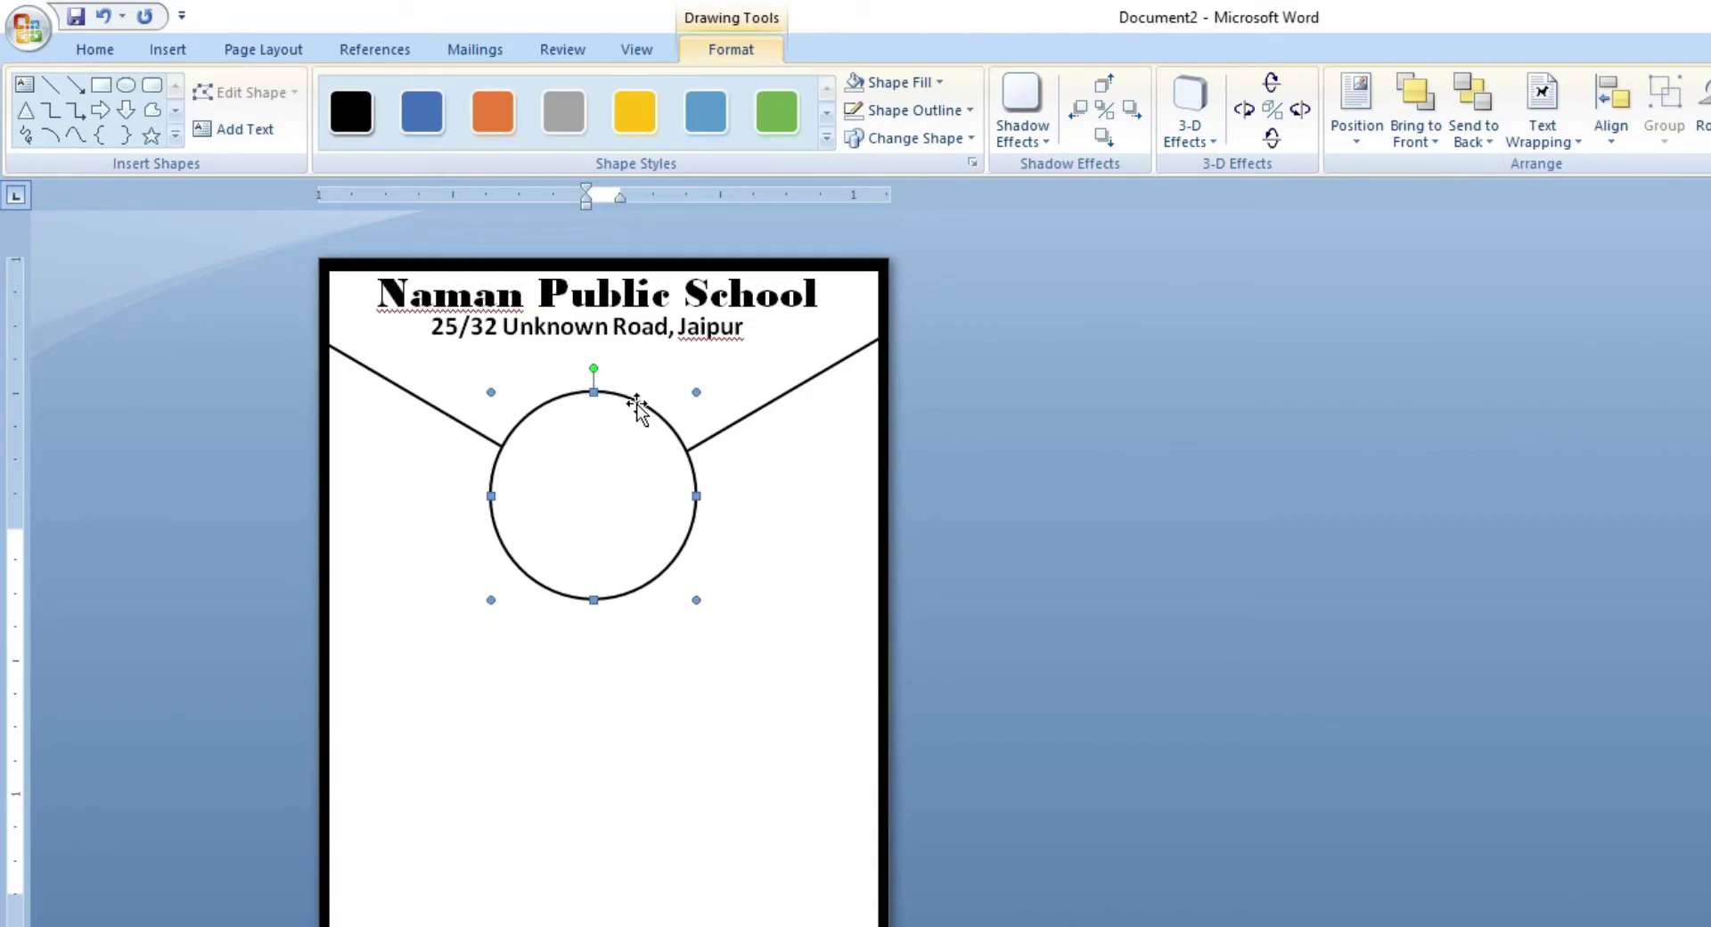
left_click(573, 828)
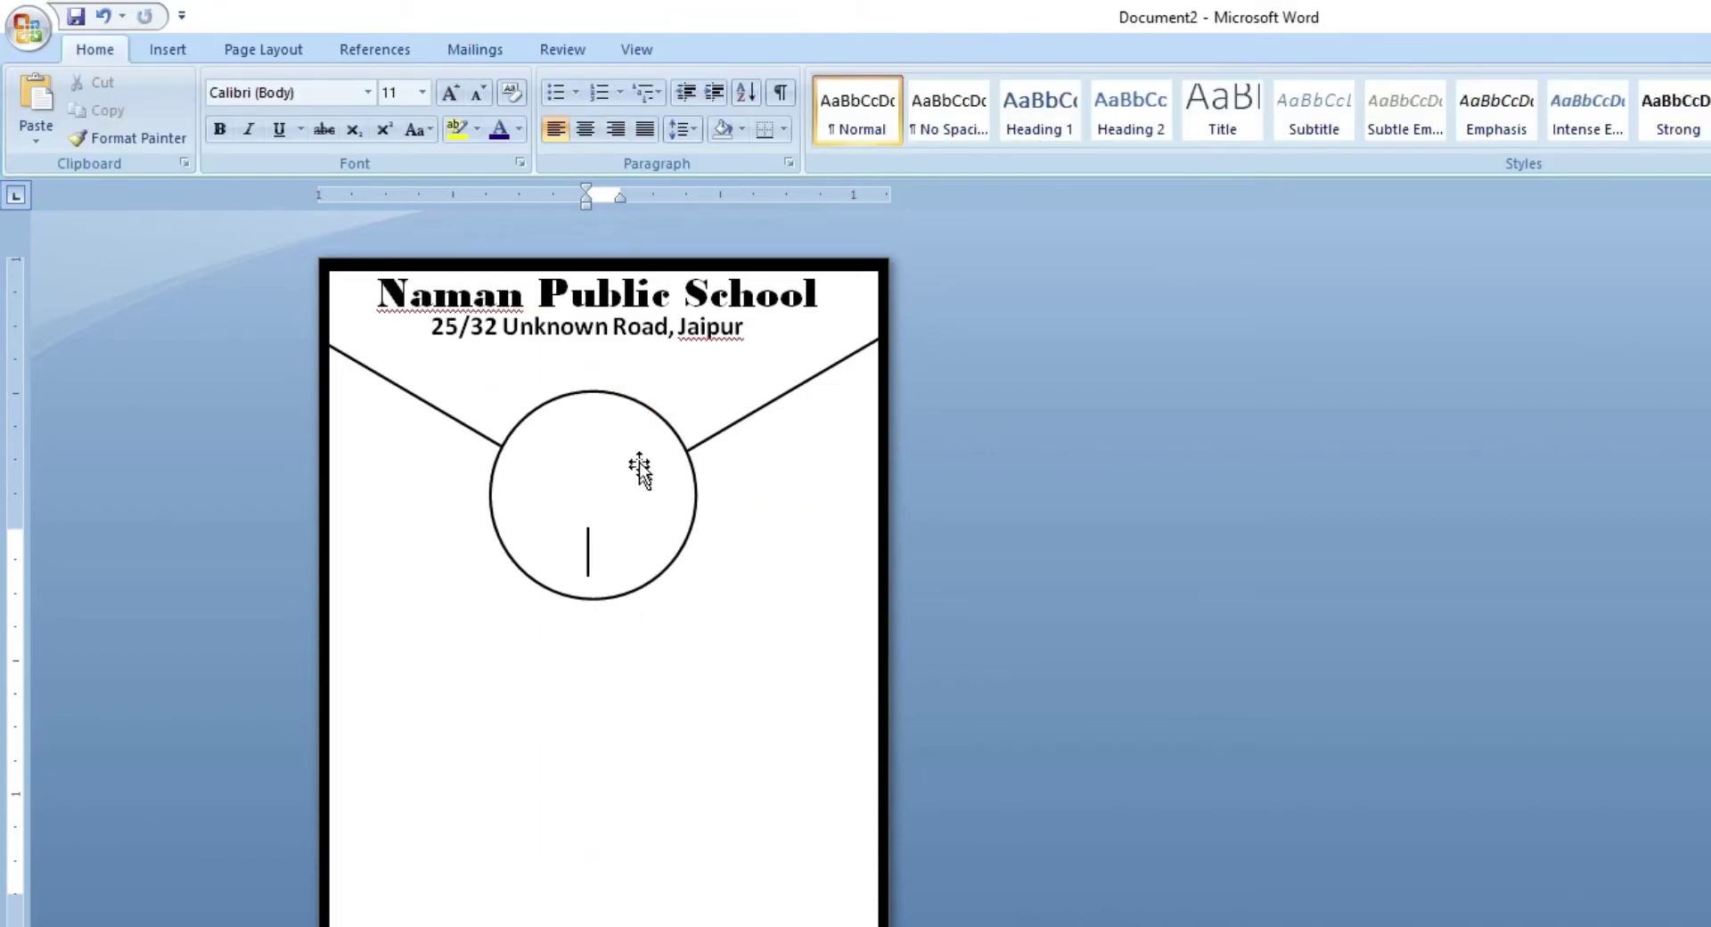
left_click(643, 415)
Fill the circle below the address with the student's portrait photo via Shape Fill > Picture
left_click(756, 54)
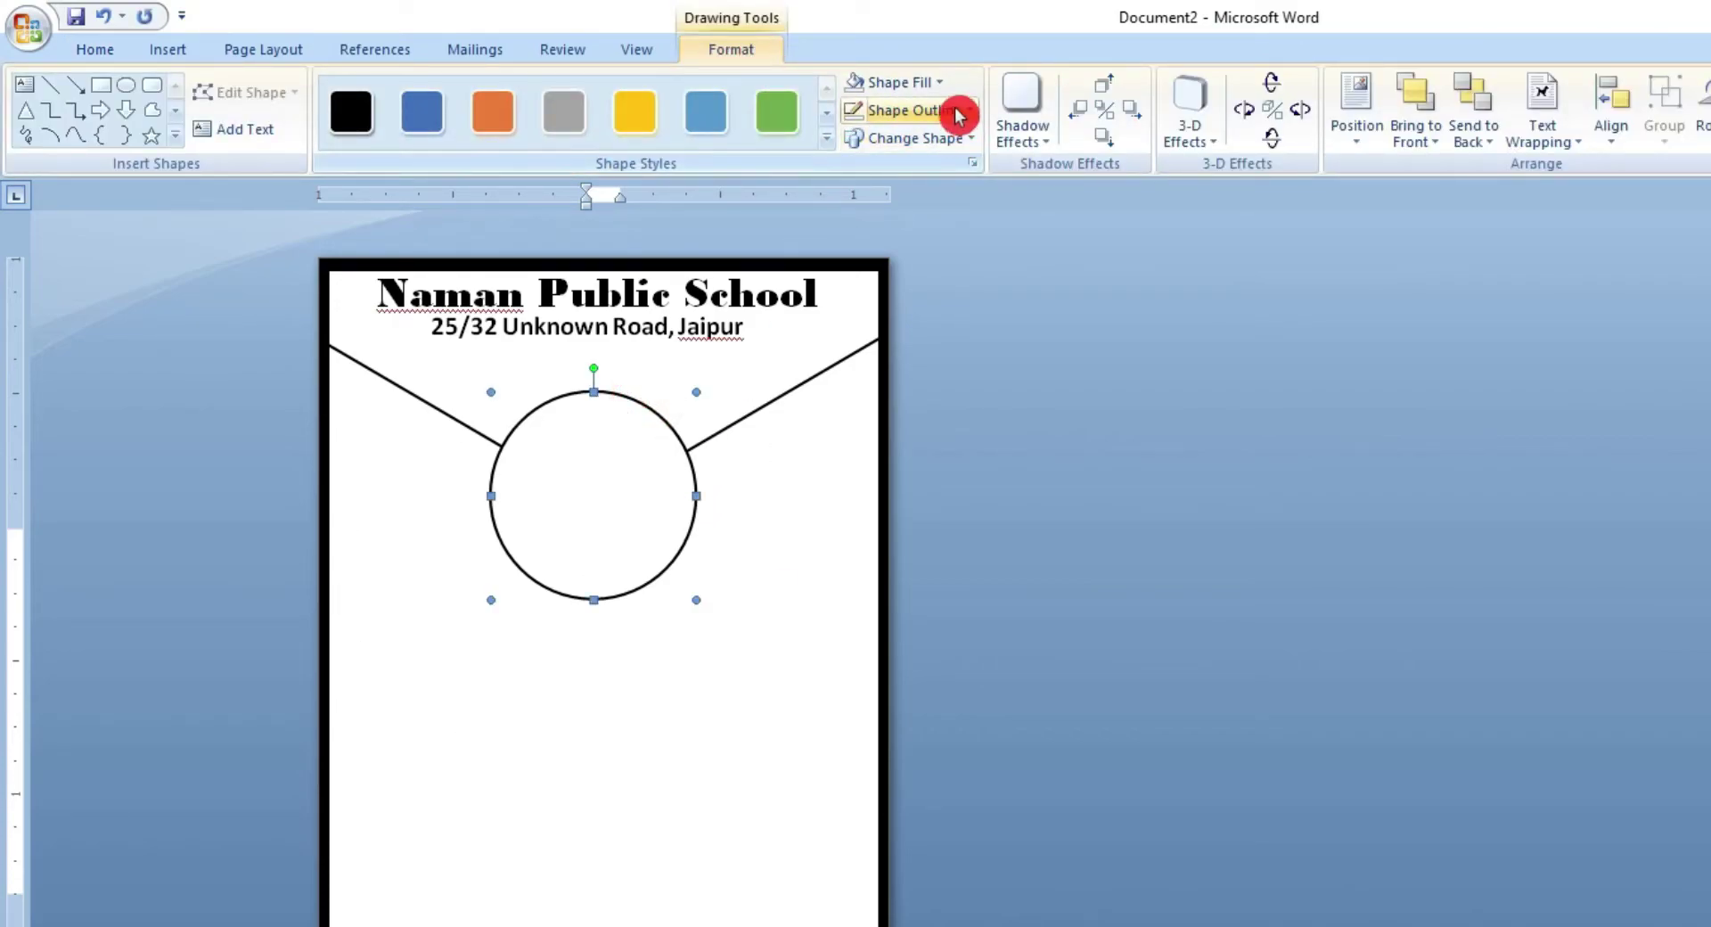
left_click(936, 82)
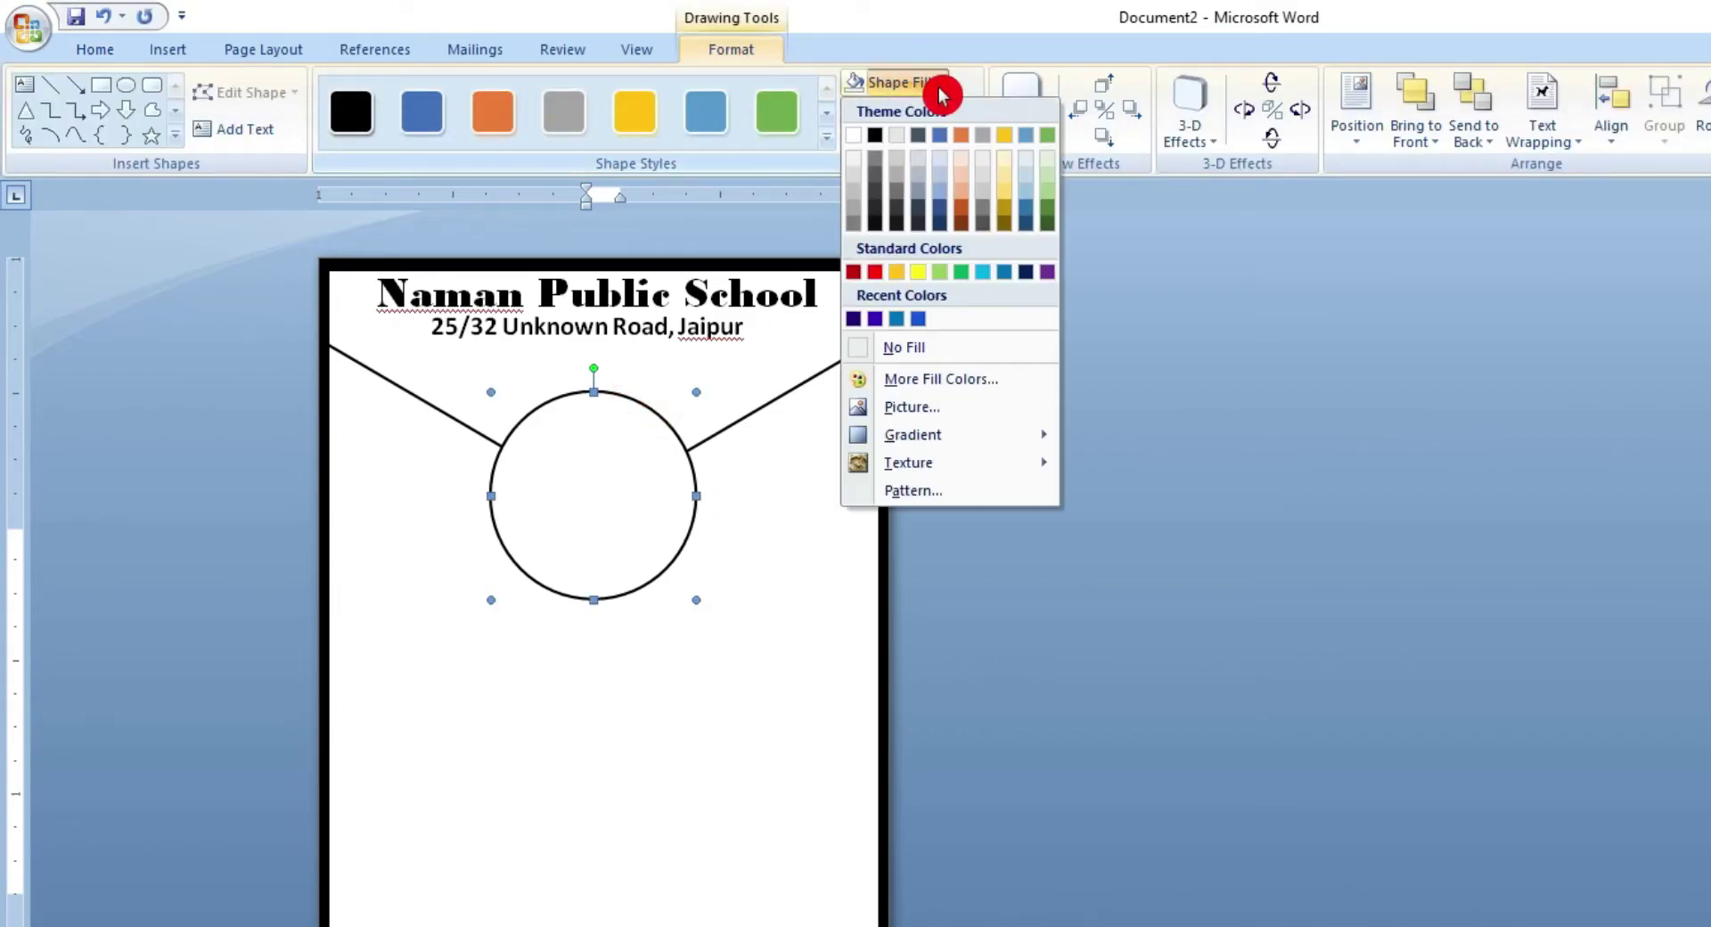
left_click(932, 406)
scroll(526, 378, "down", 3)
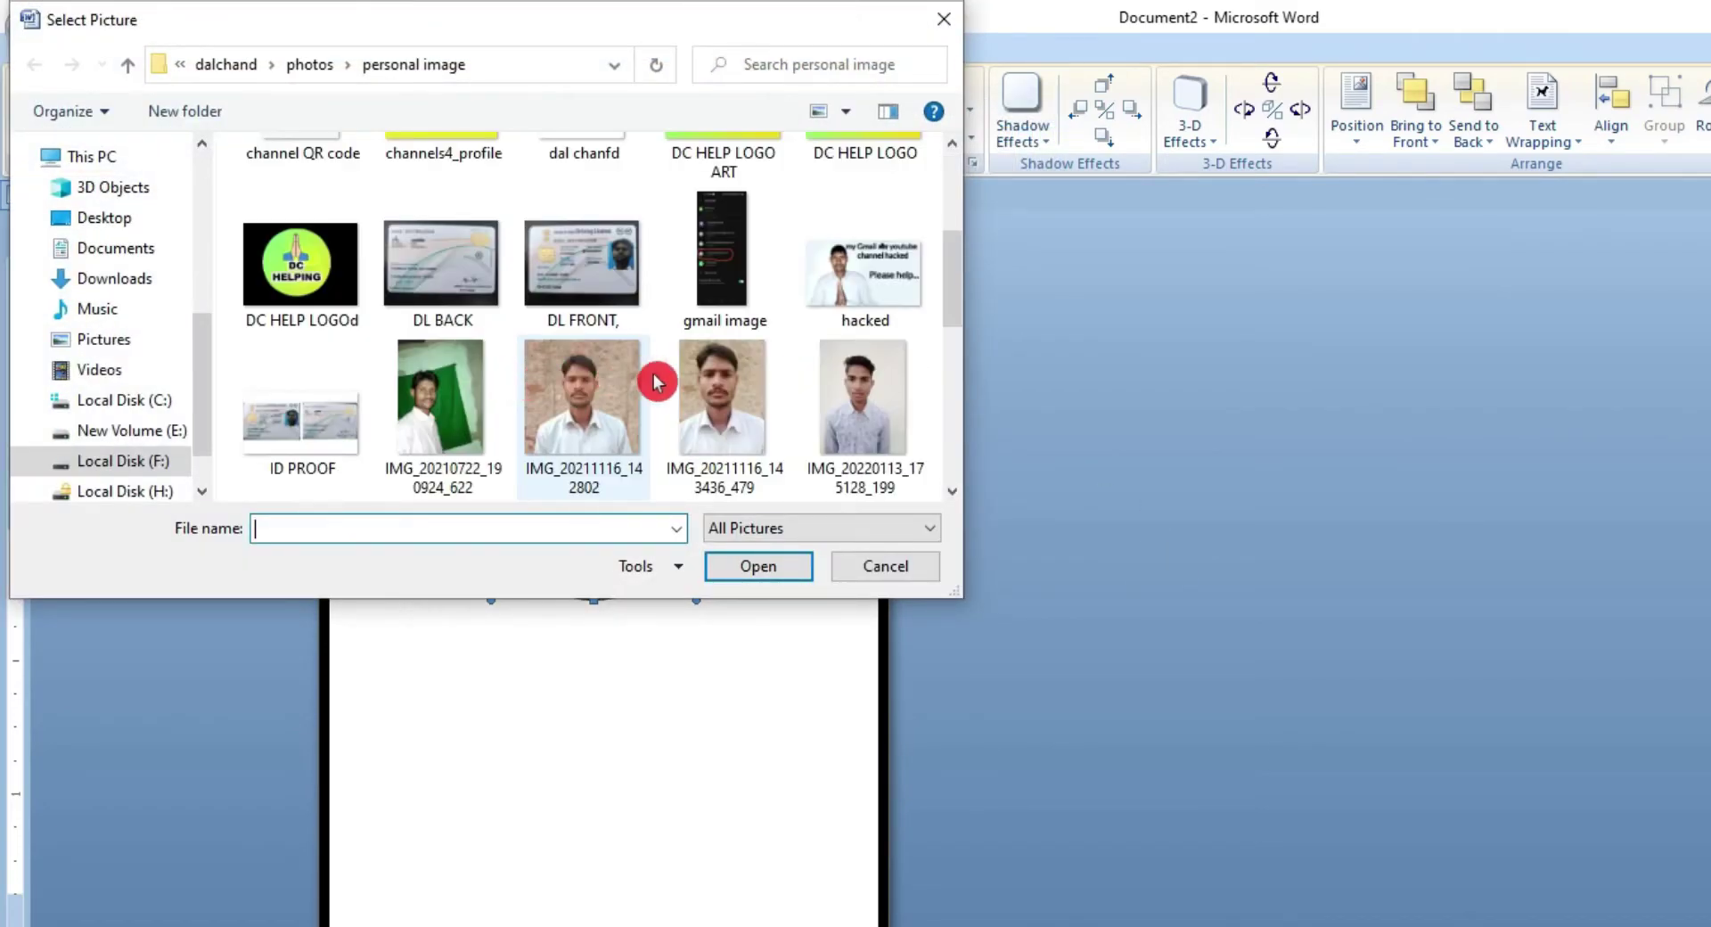
scroll(781, 385, "down", 3)
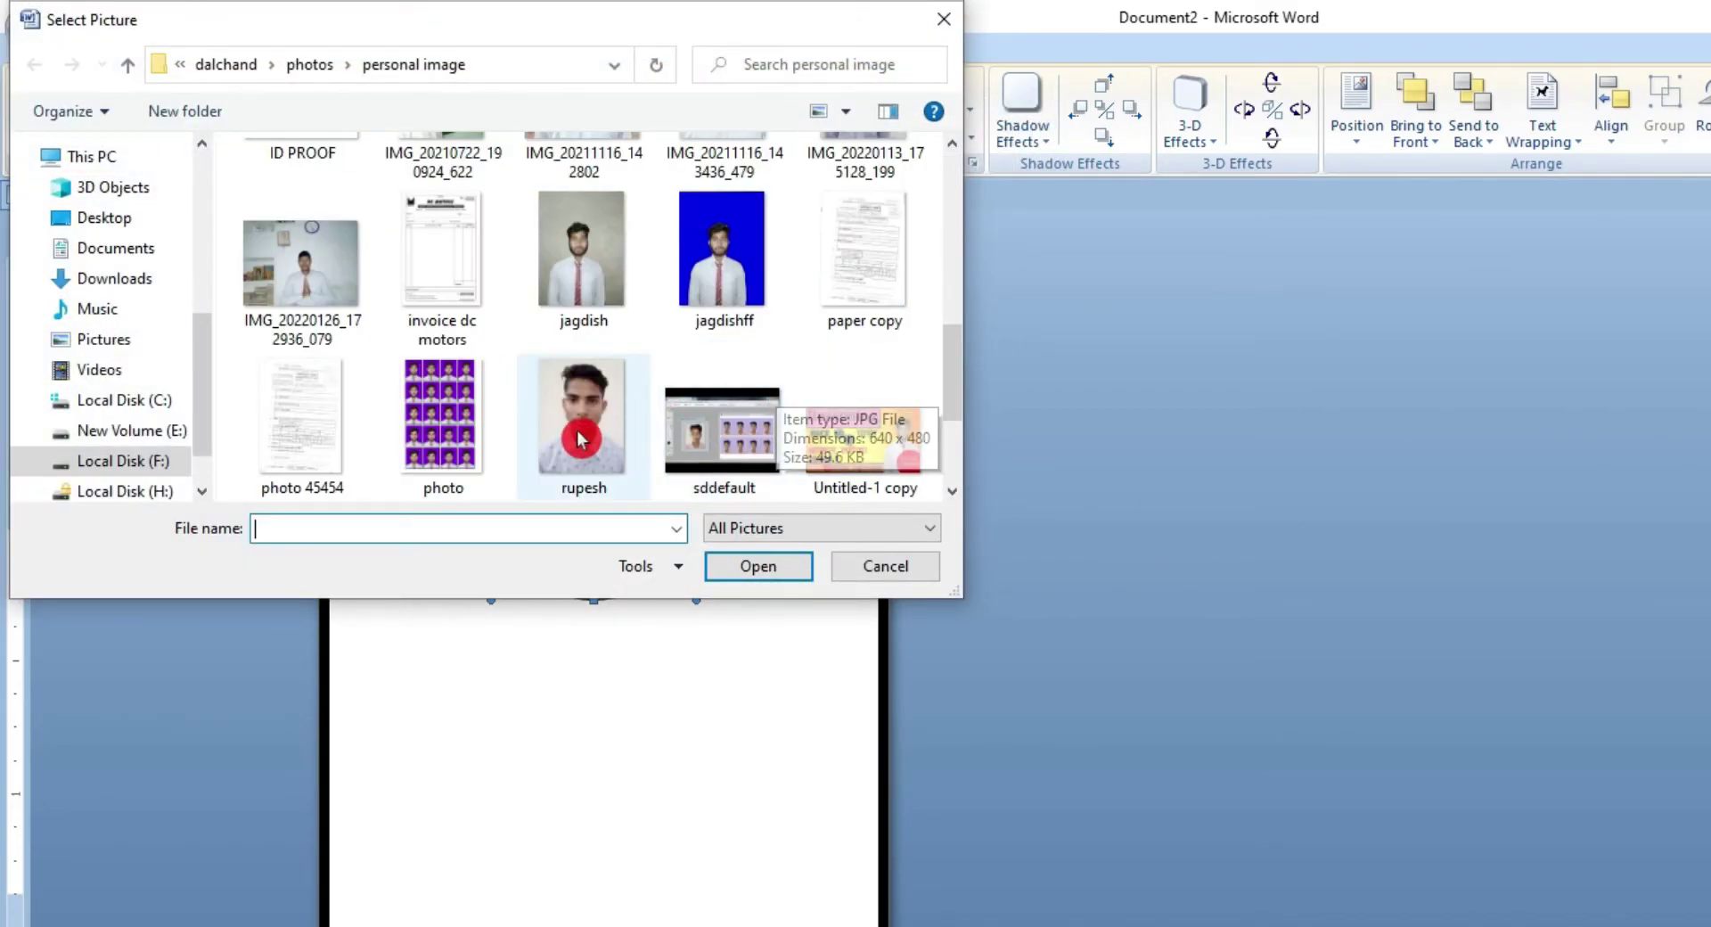
double_click(585, 413)
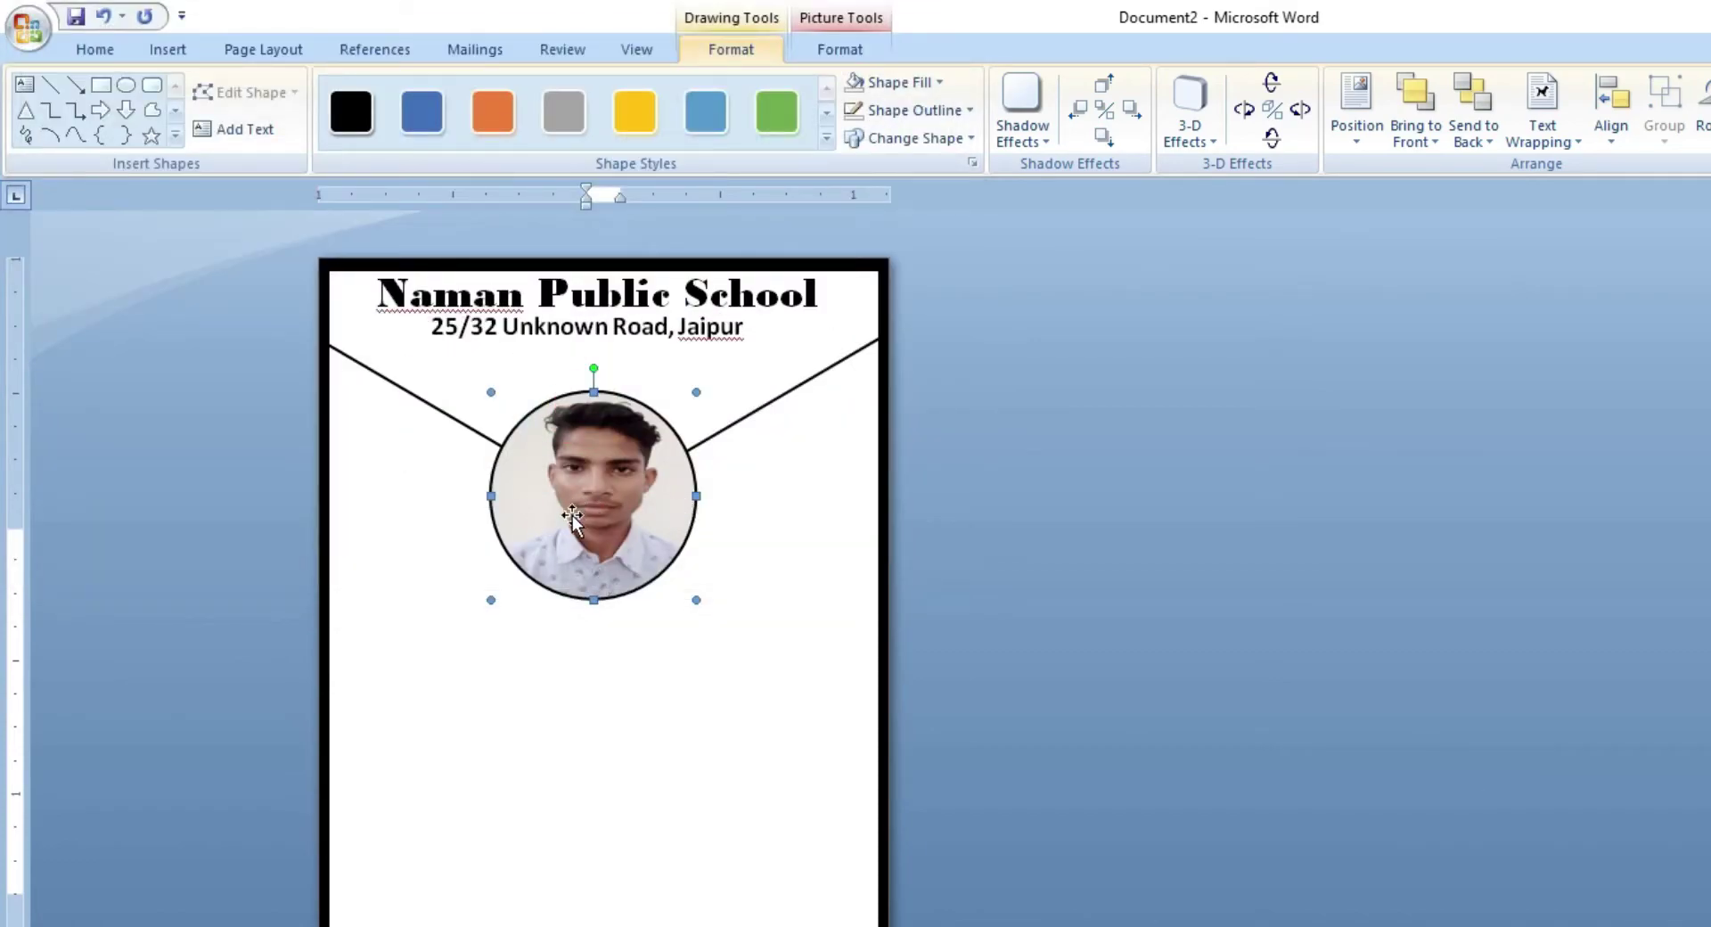
Stretch the photo circle slightly taller and narrower into an oval
left_click_drag(591, 602, 592, 615)
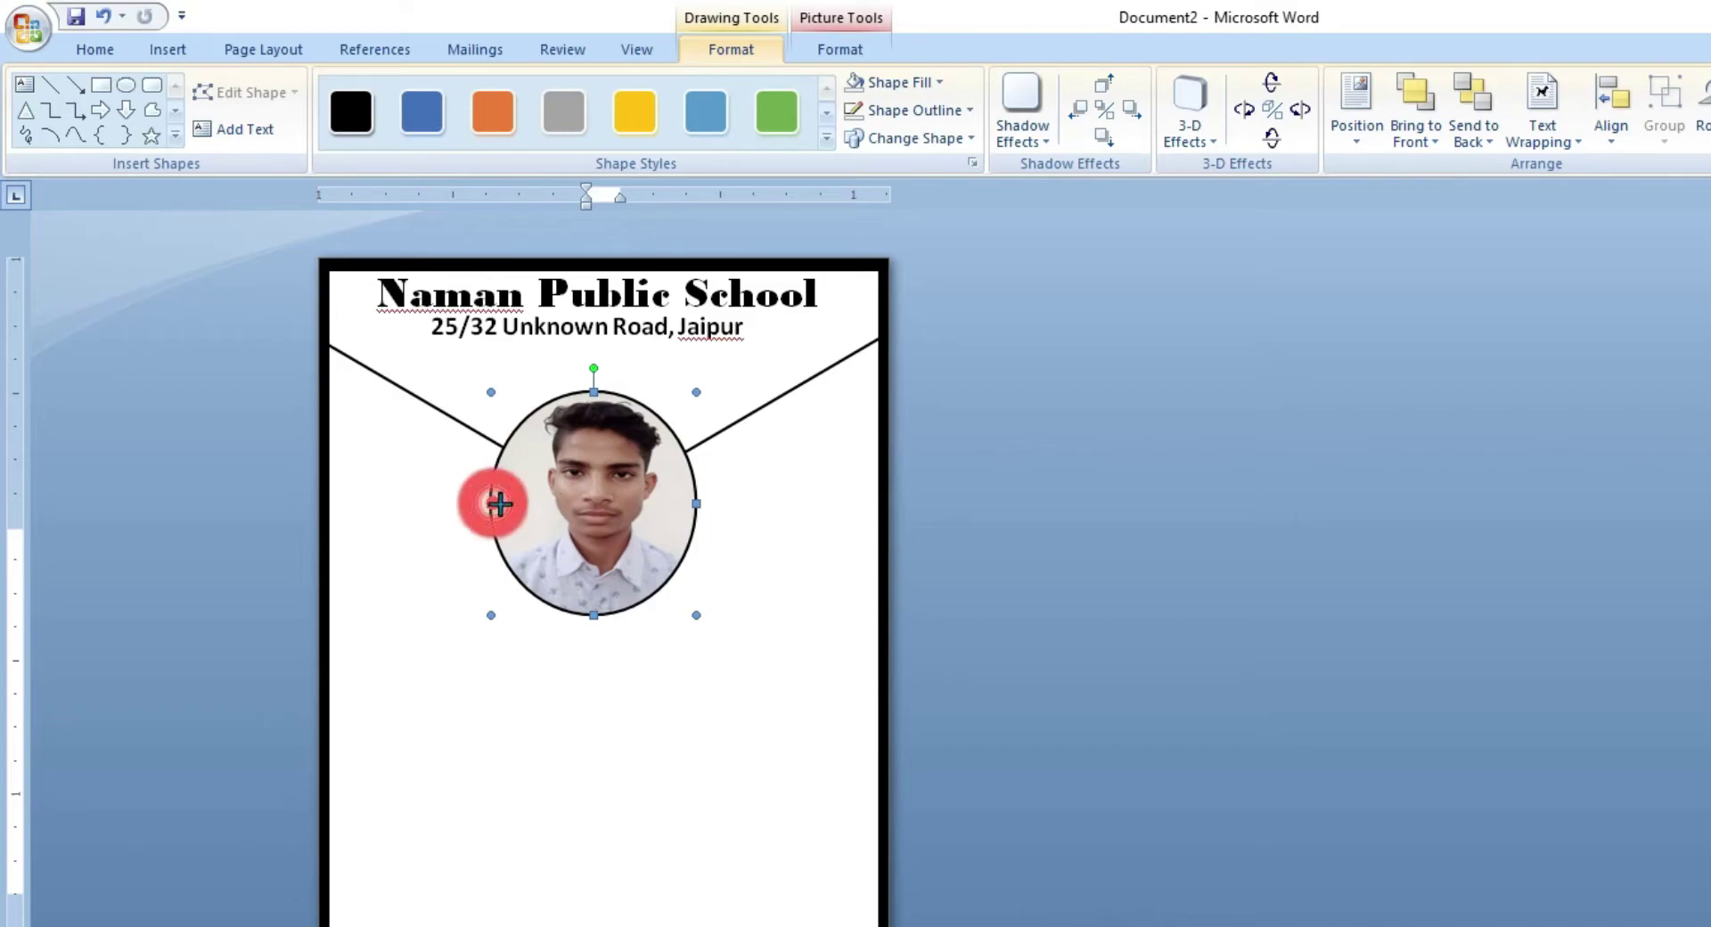
left_click_drag(492, 505, 497, 505)
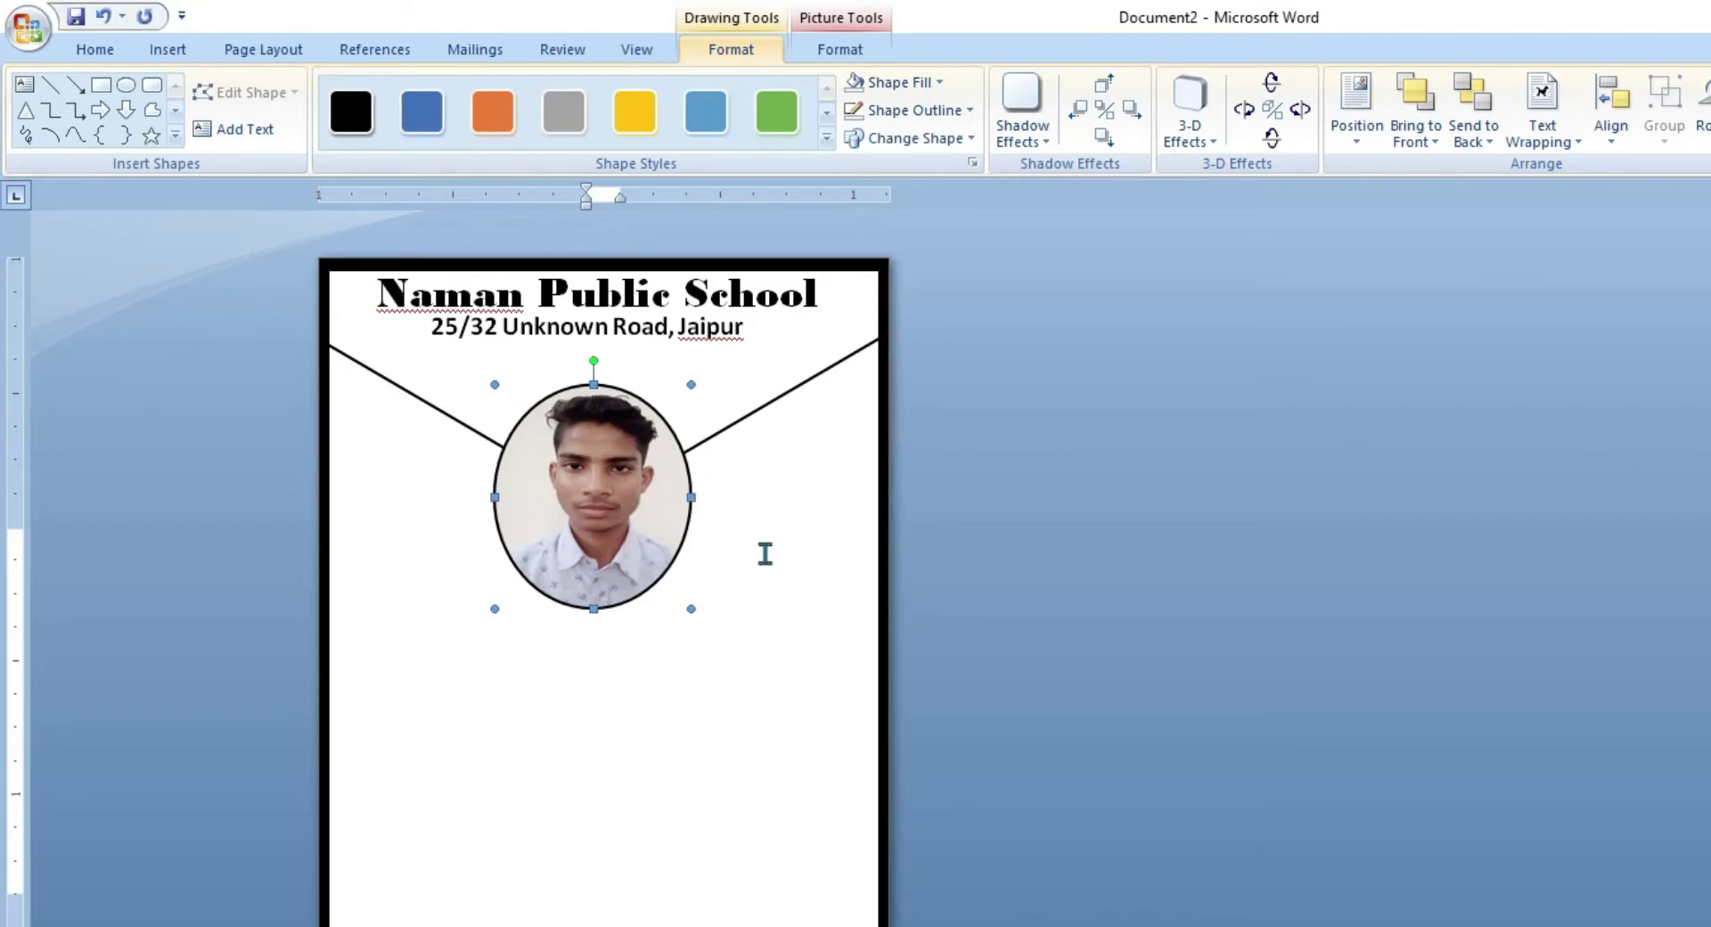
left_click(168, 51)
Draw a large text box below the photo, with its top edge just under the photo
left_click(382, 133)
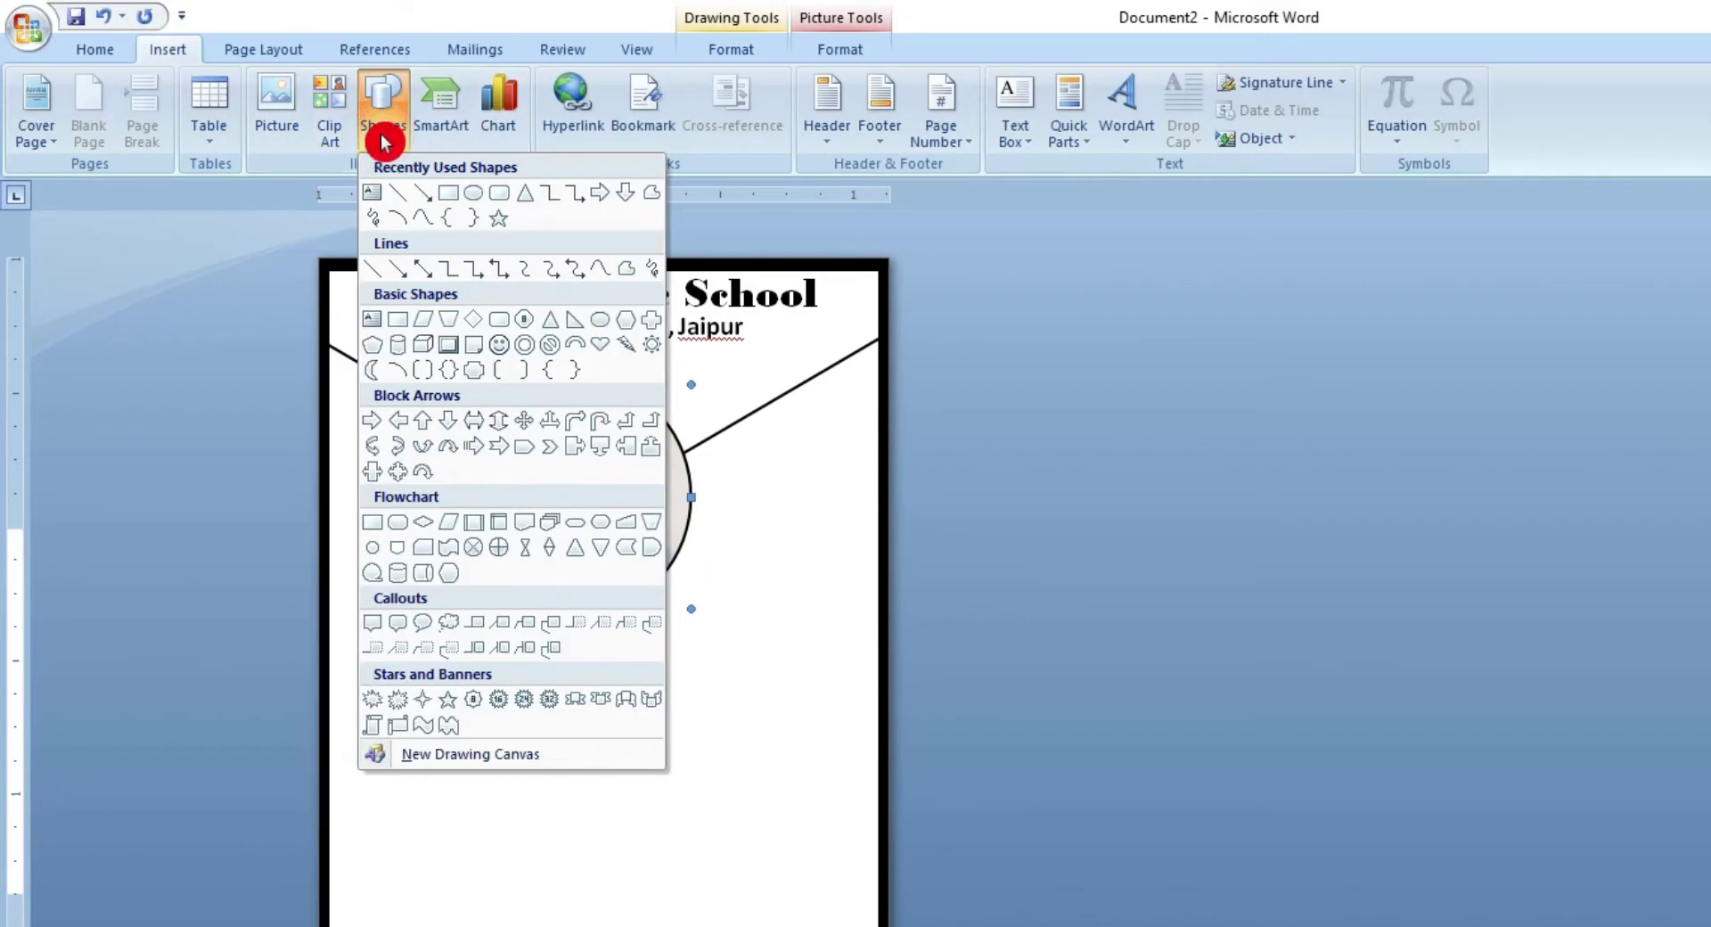
left_click(372, 319)
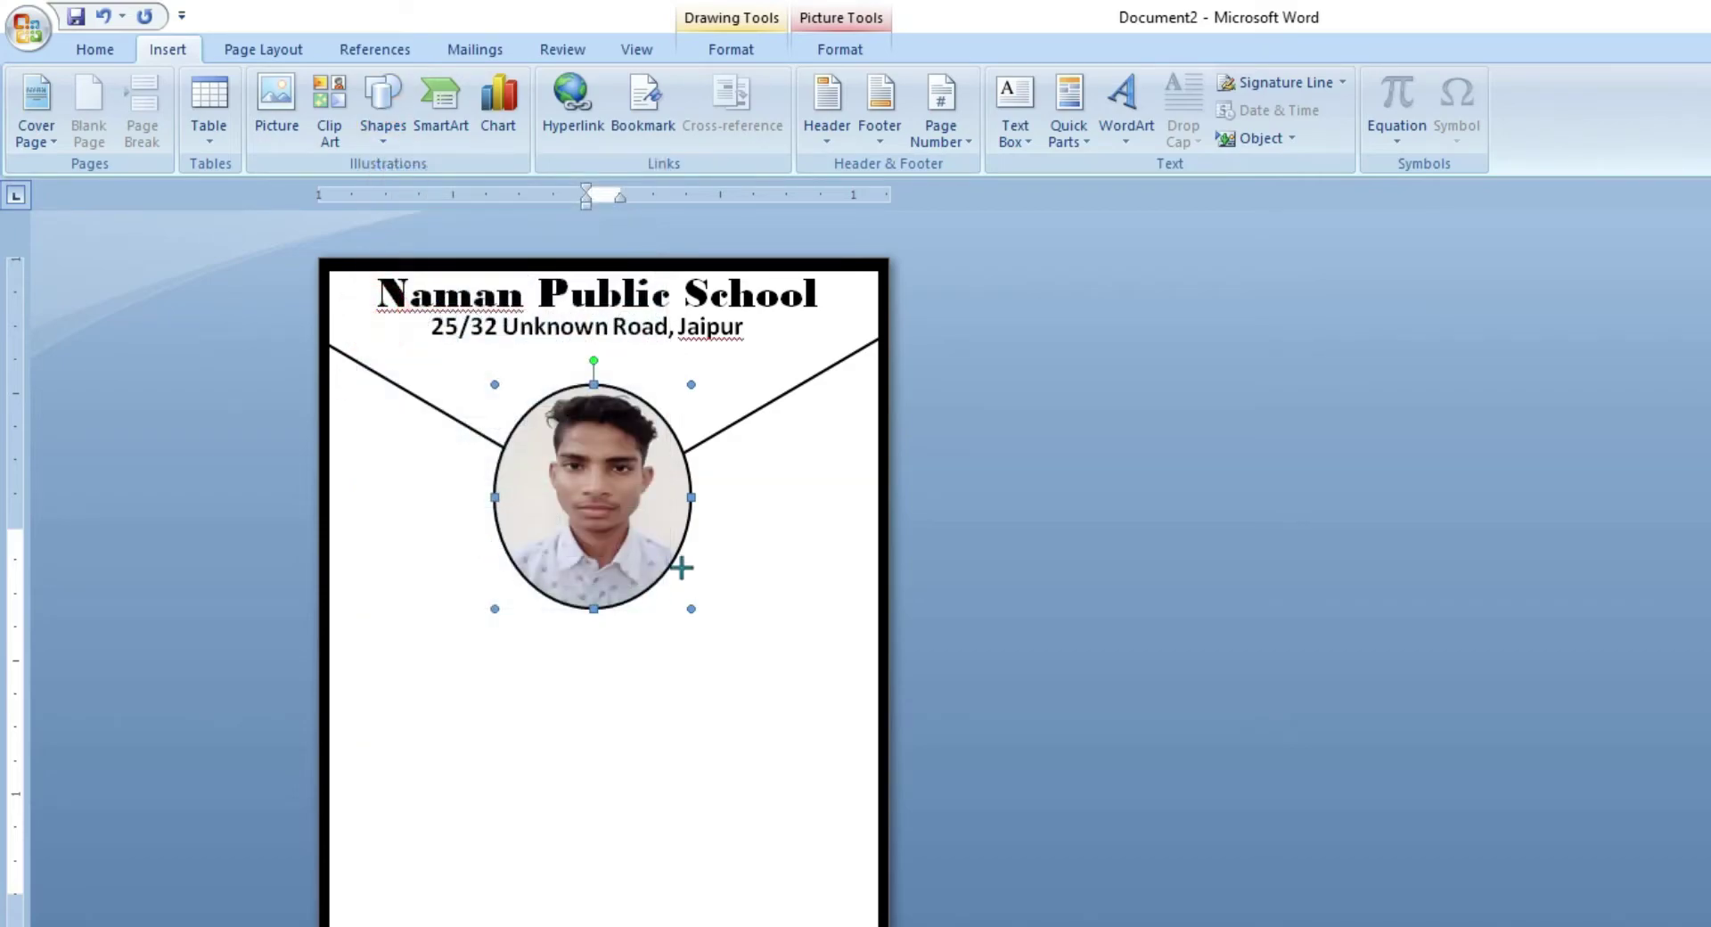
left_click_drag(359, 652, 821, 926)
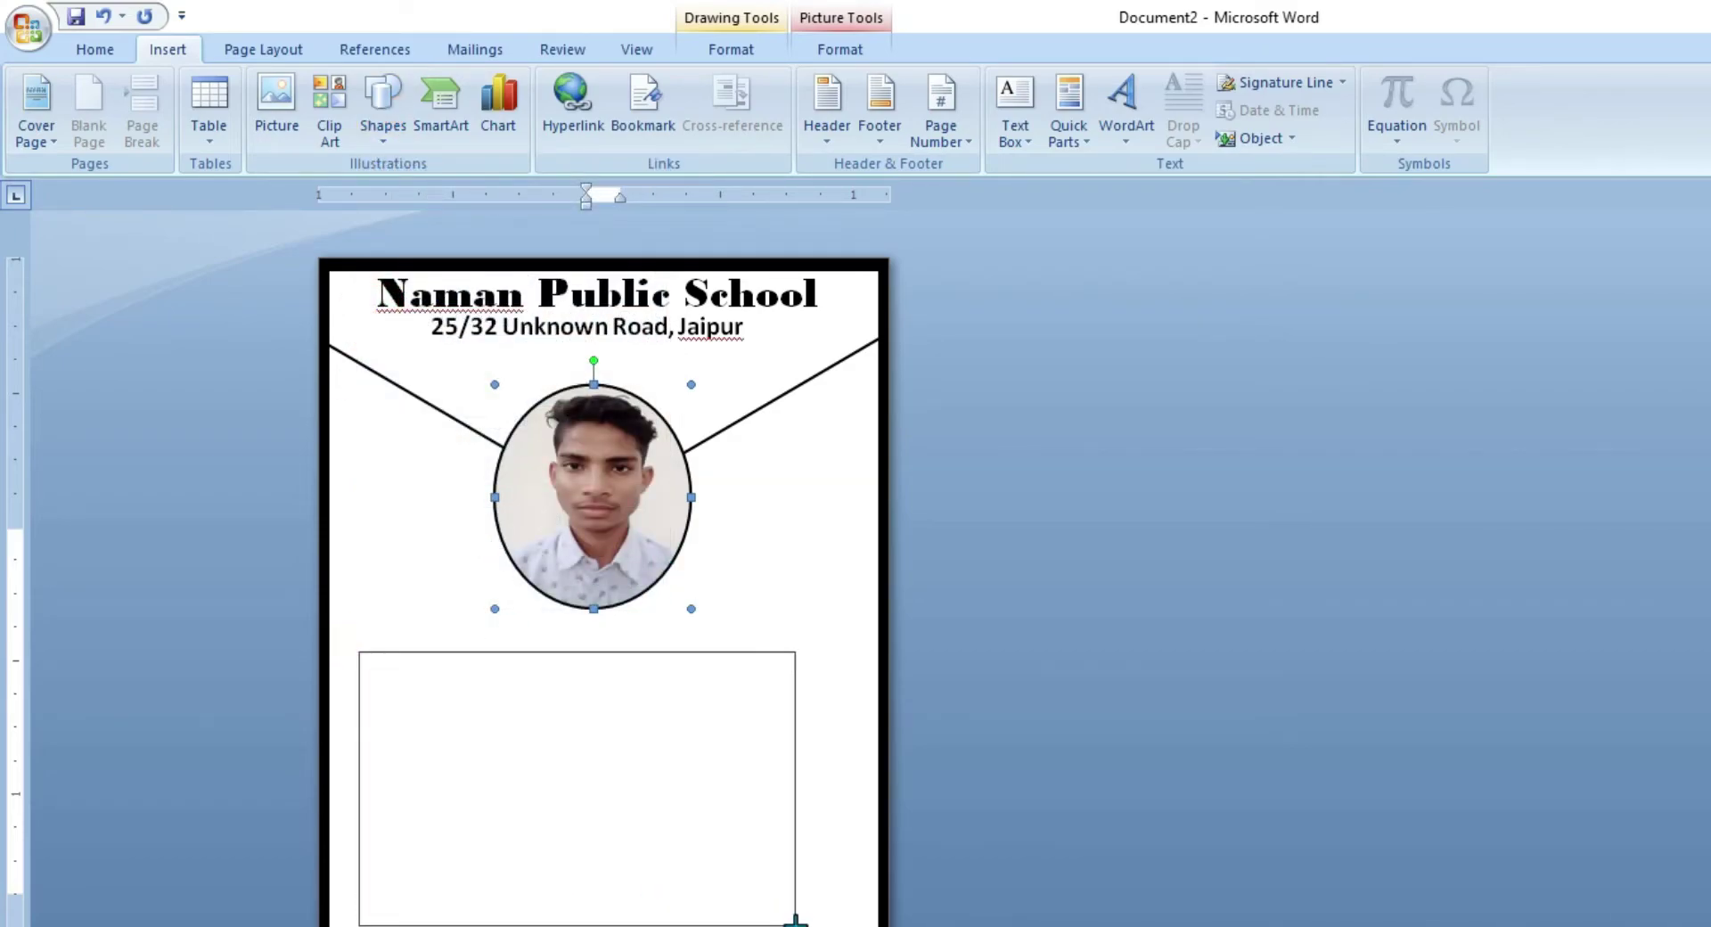
mouse_move(697, 652)
left_mouse_down()
mouse_move(697, 628)
mouse_move(659, 630)
left_mouse_up()
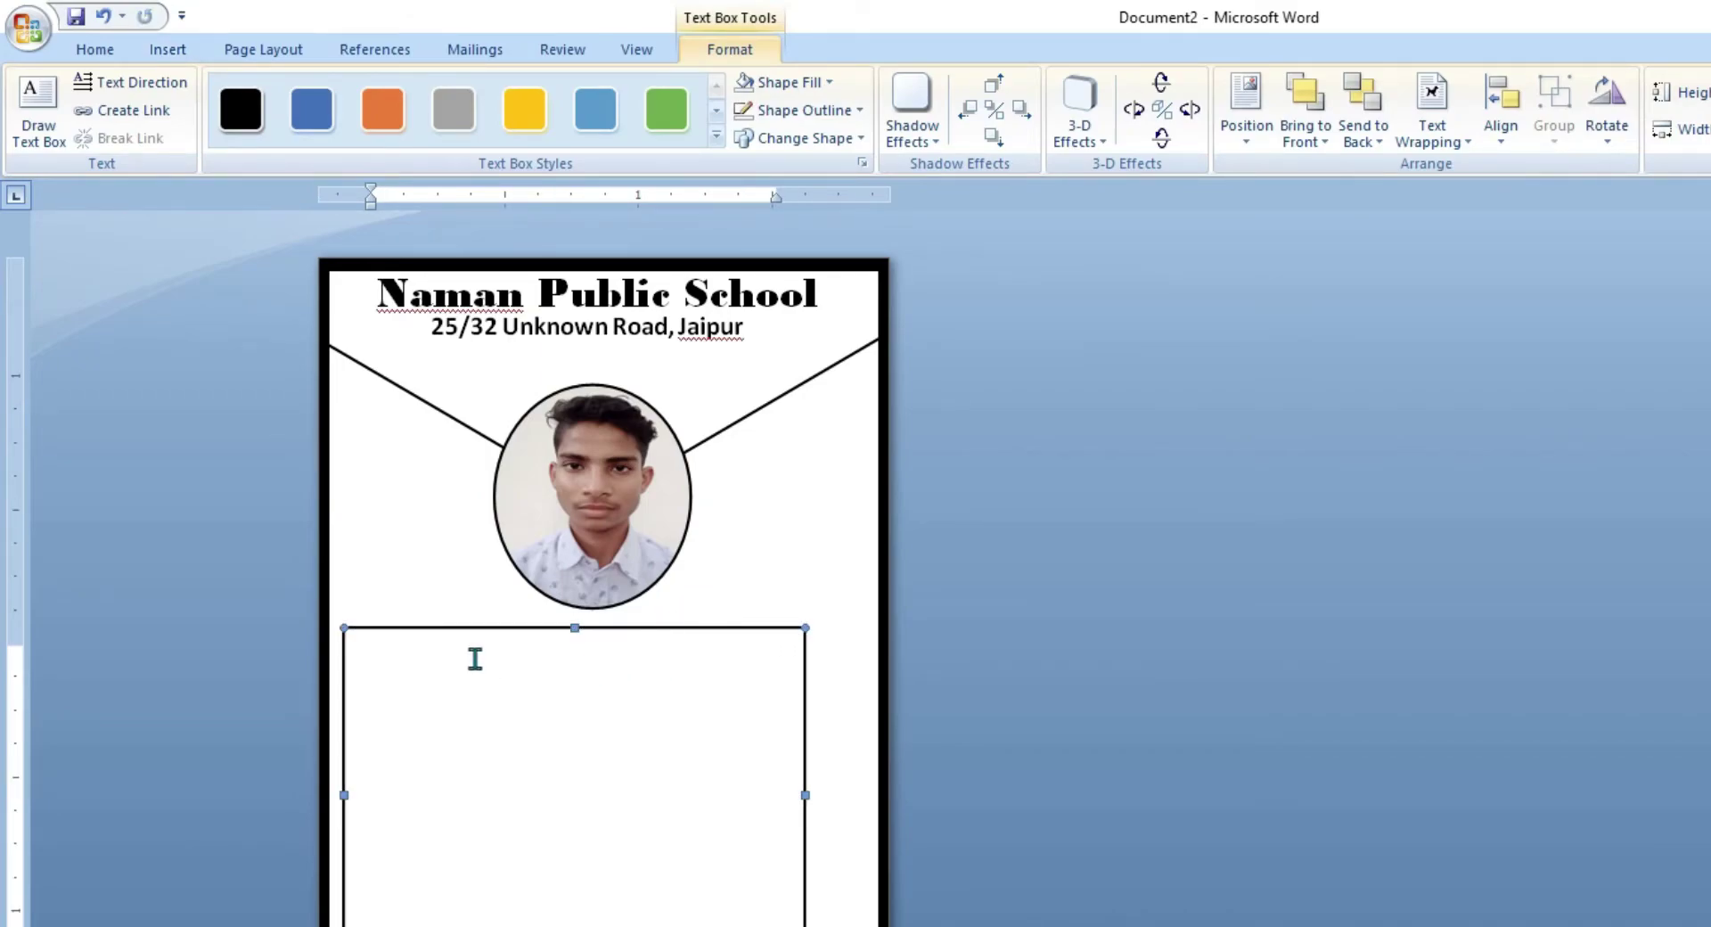
left_click(473, 657)
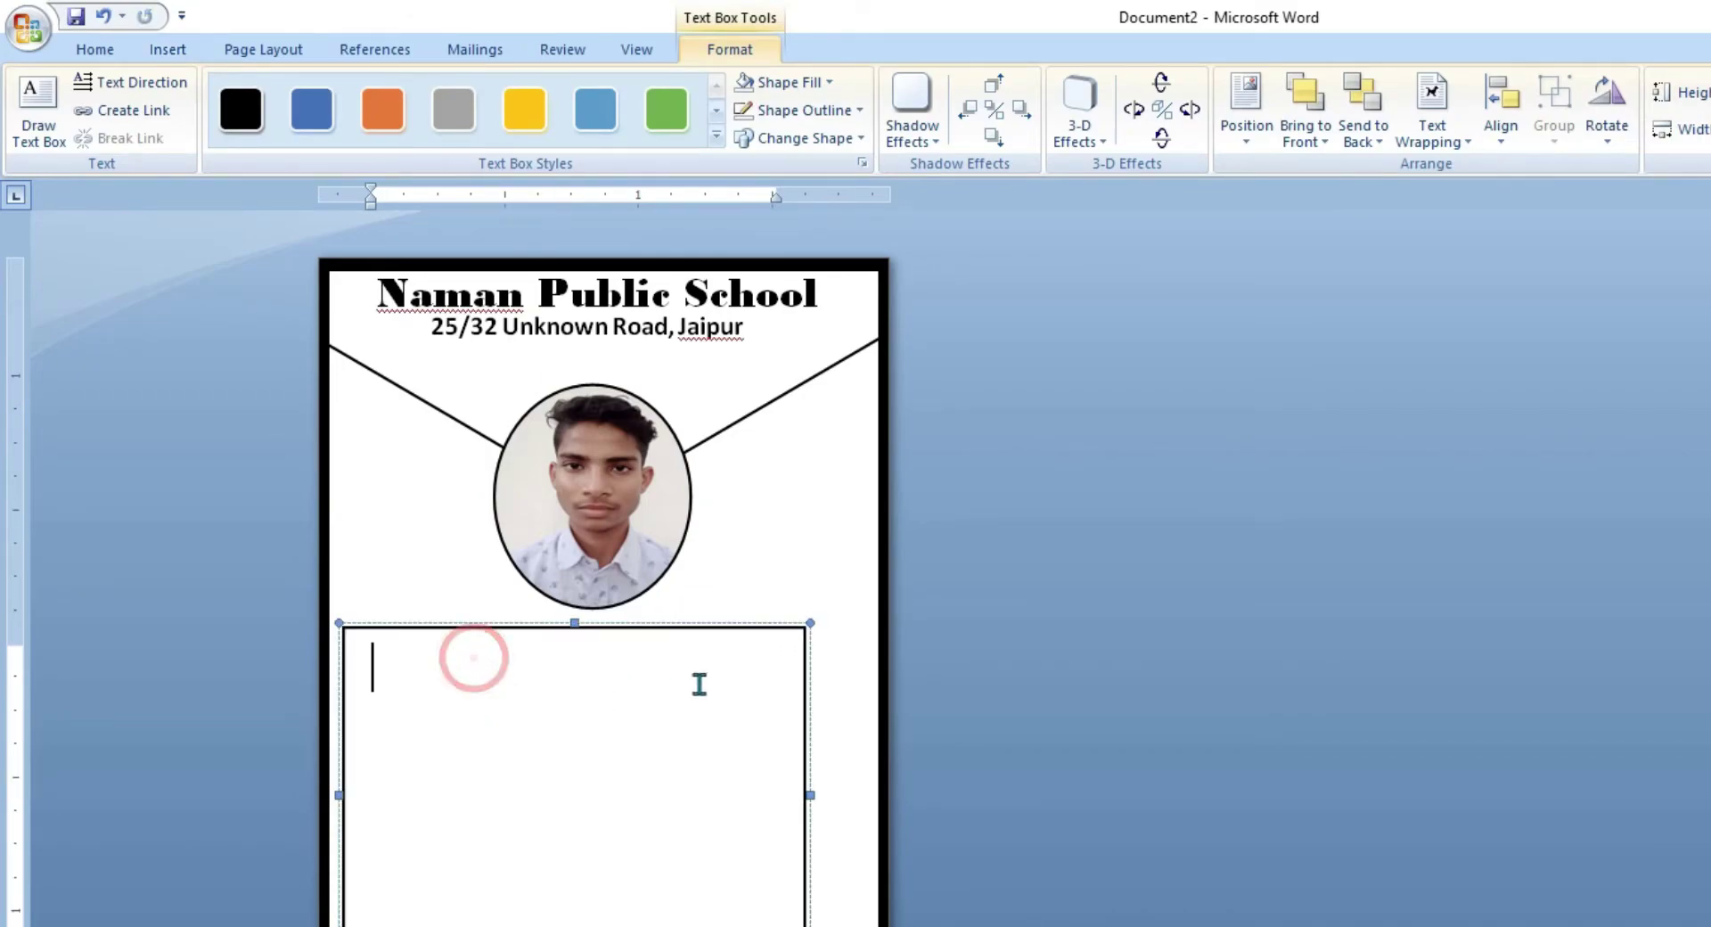
Set the text box font to 9 and remove the space after paragraphs
left_click(90, 50)
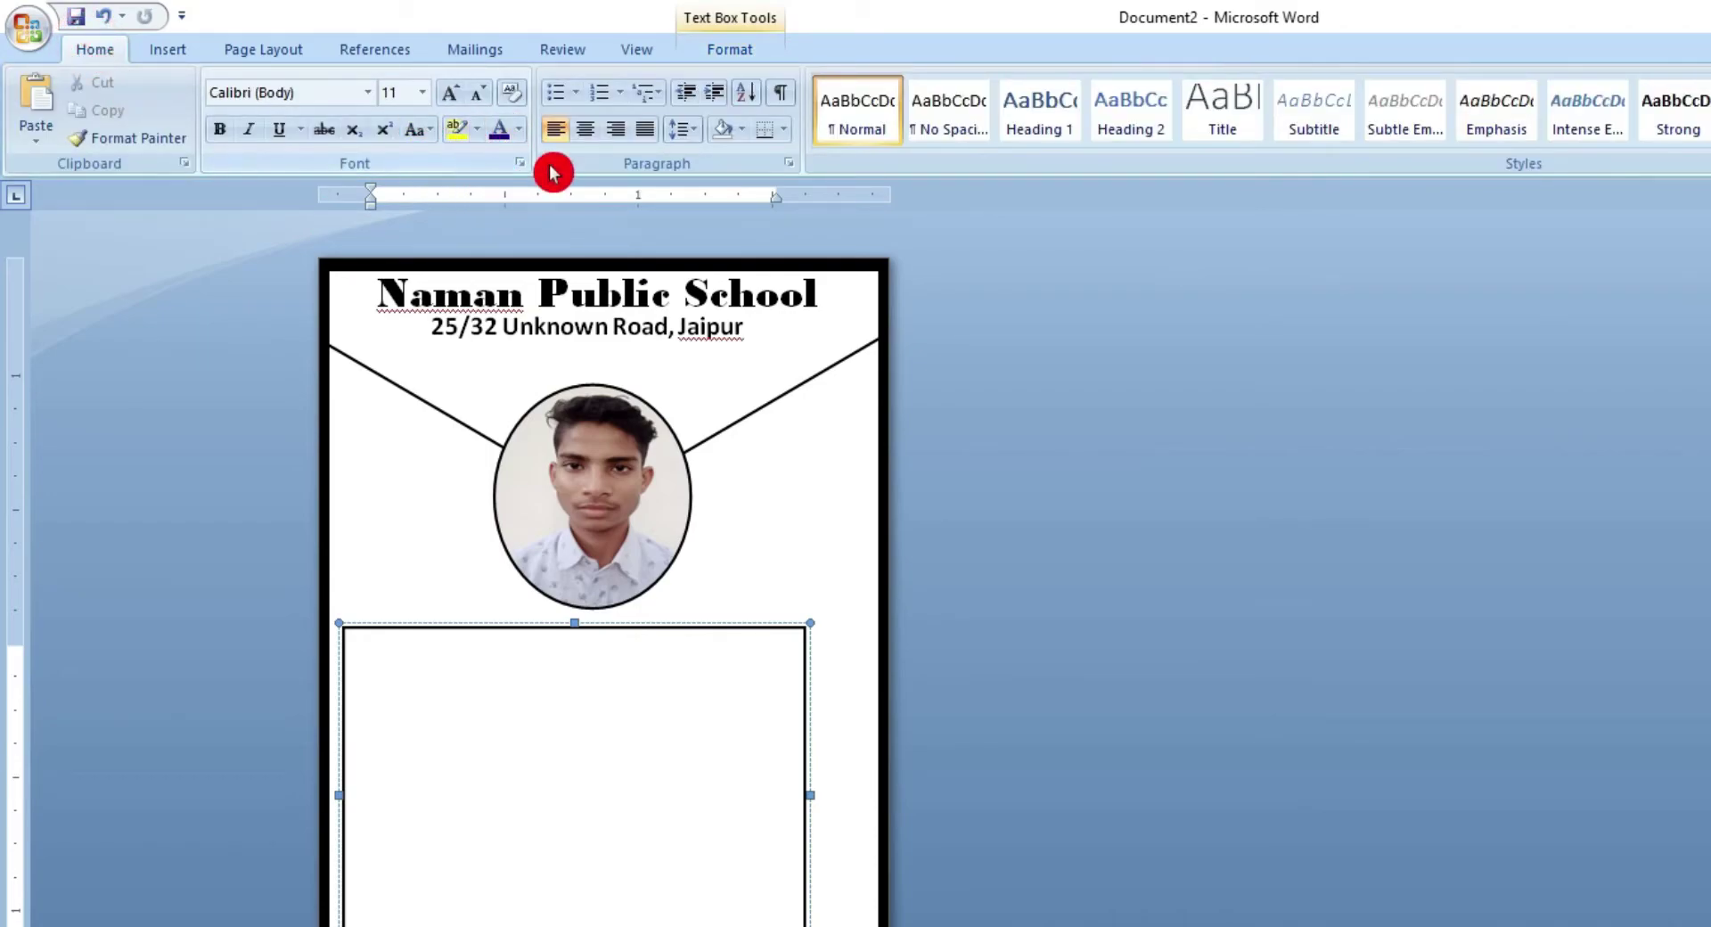
left_click(479, 103)
left_click(479, 103)
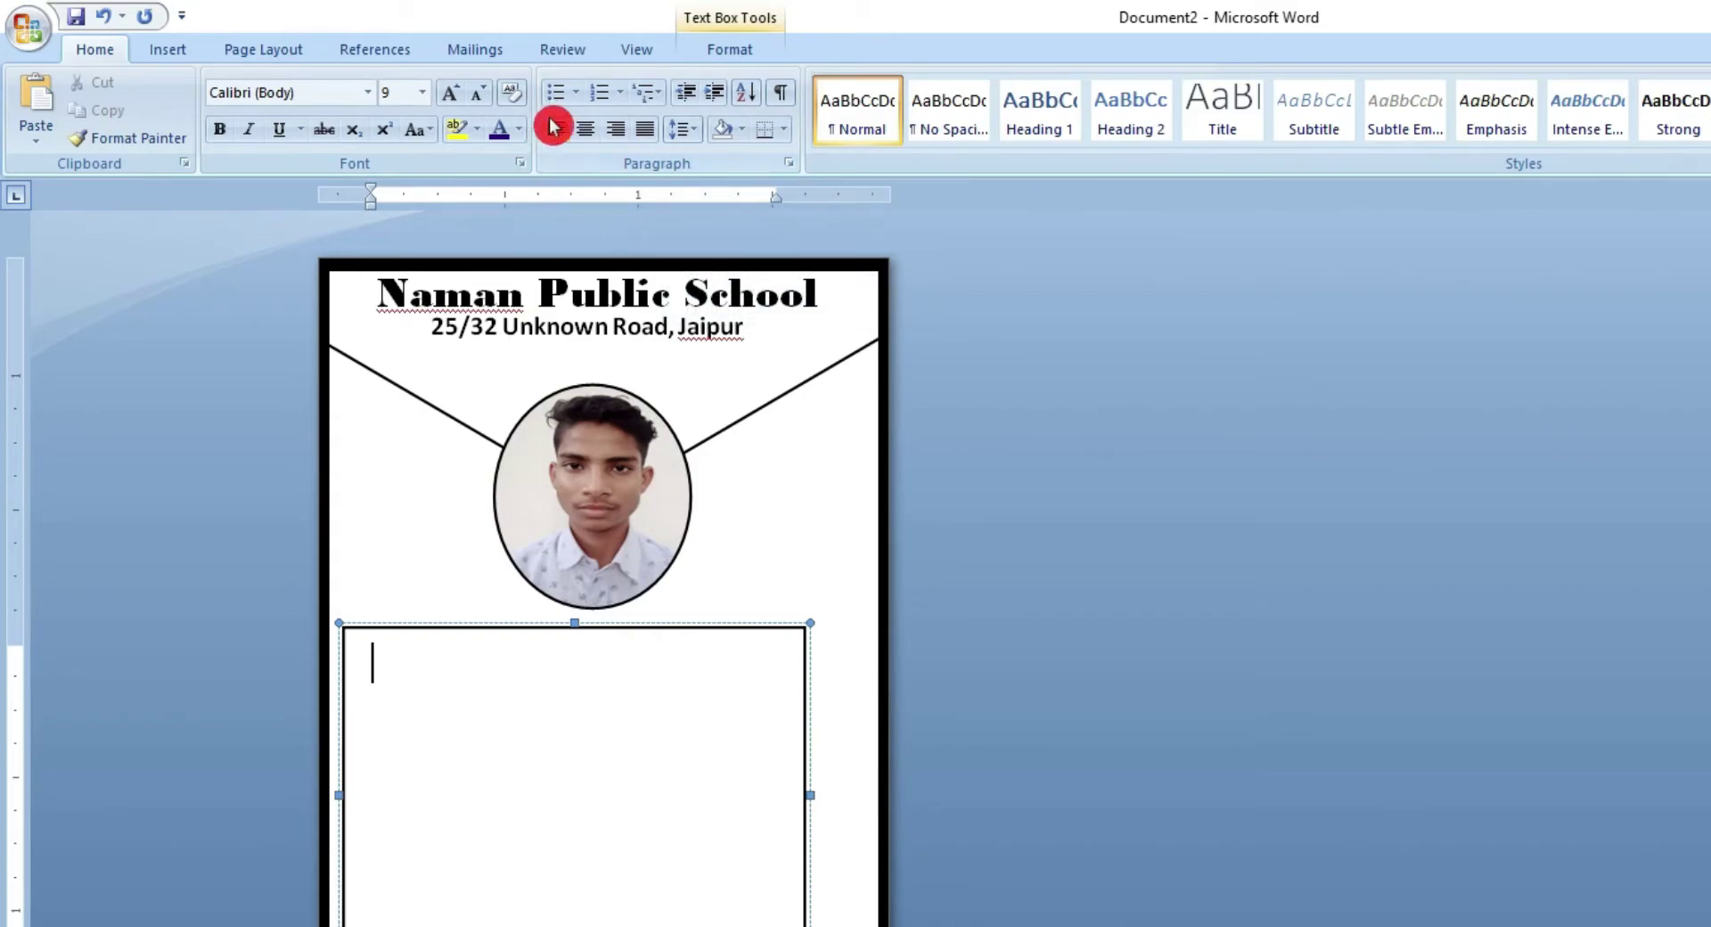
left_click(692, 135)
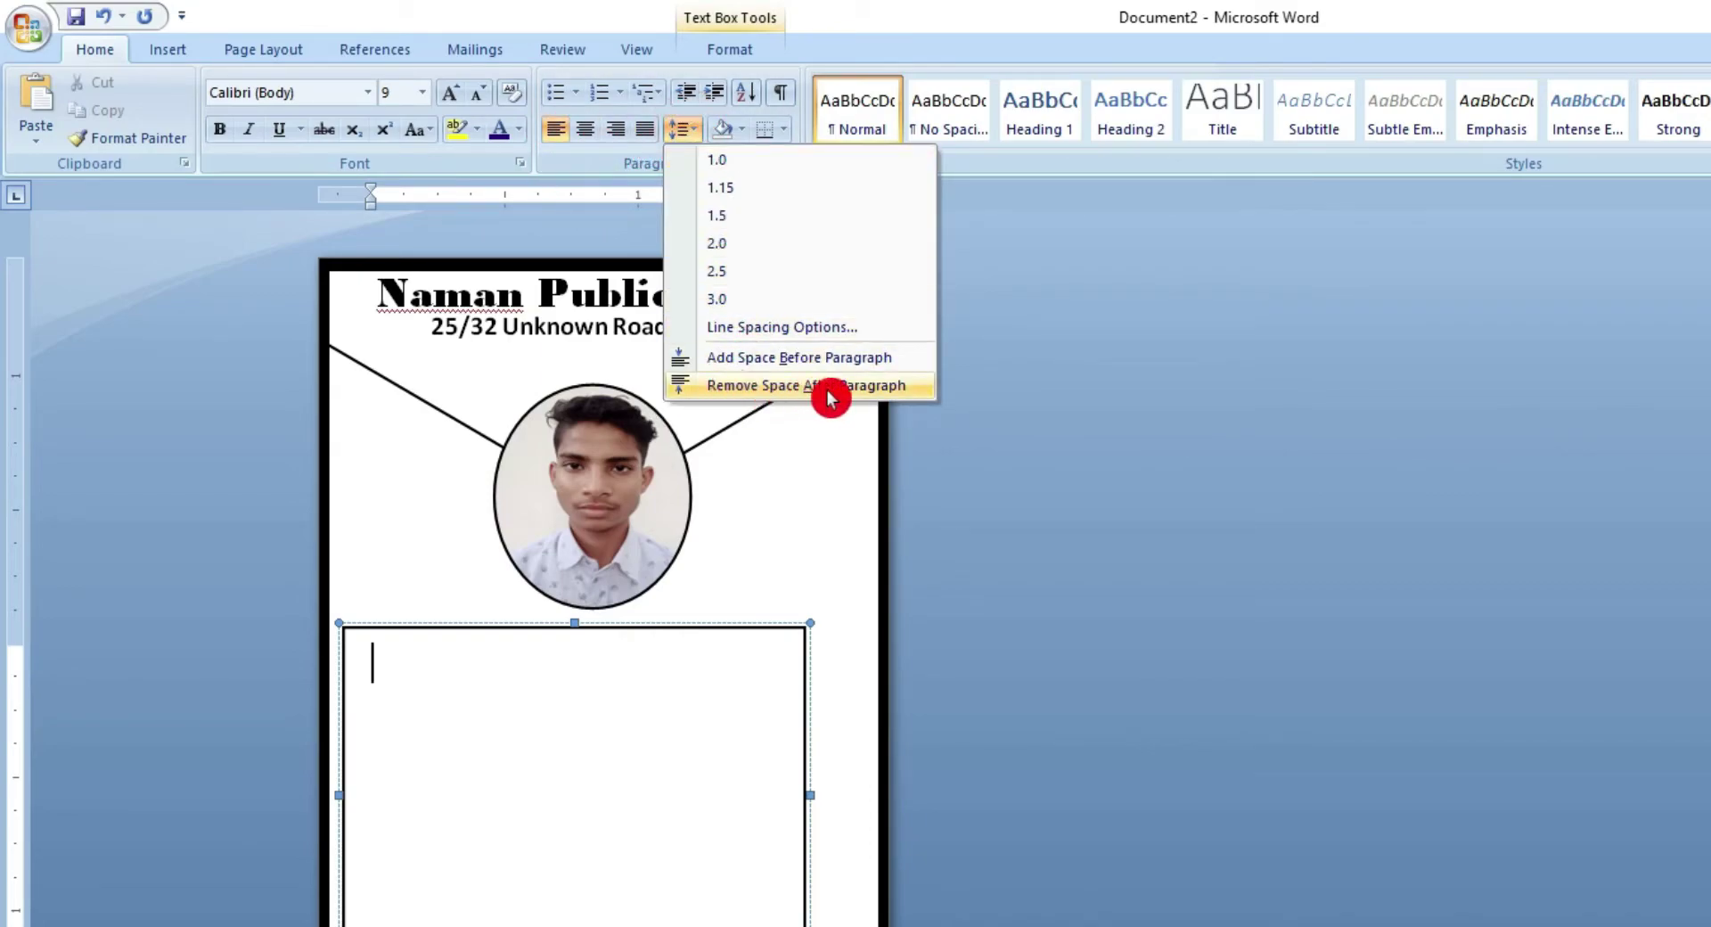
left_click(854, 392)
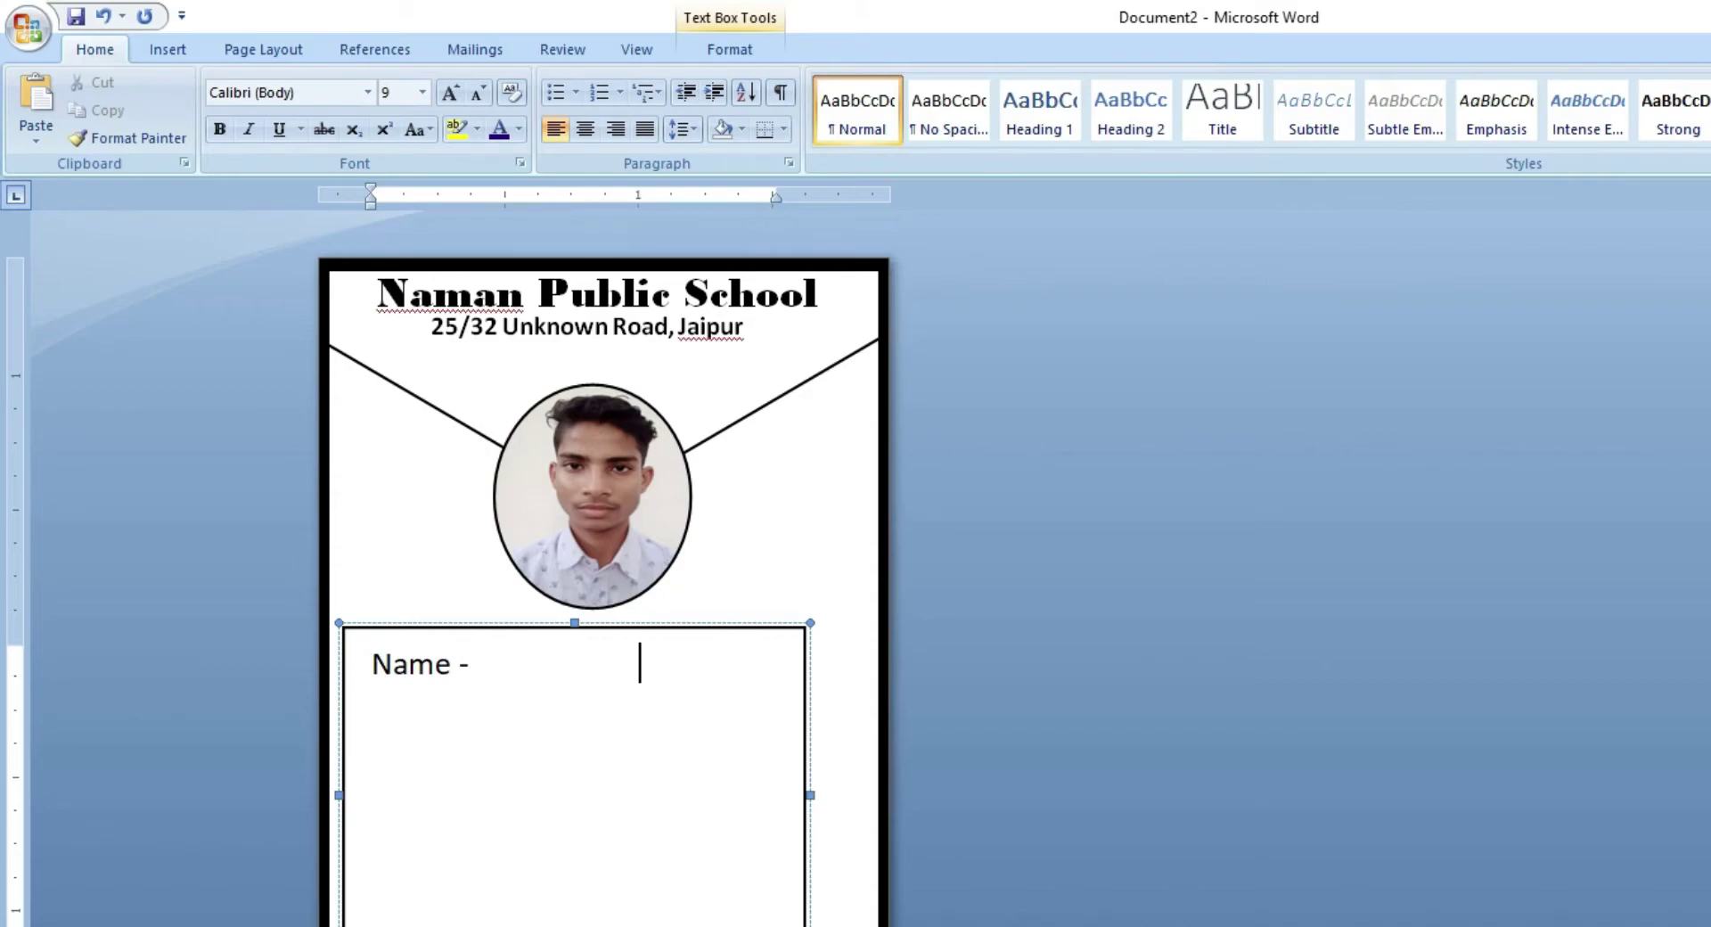
Type the tab-aligned Name, Father's Name, Class, Mobile and Valid till lines, resizing the box to fit
type("shi")
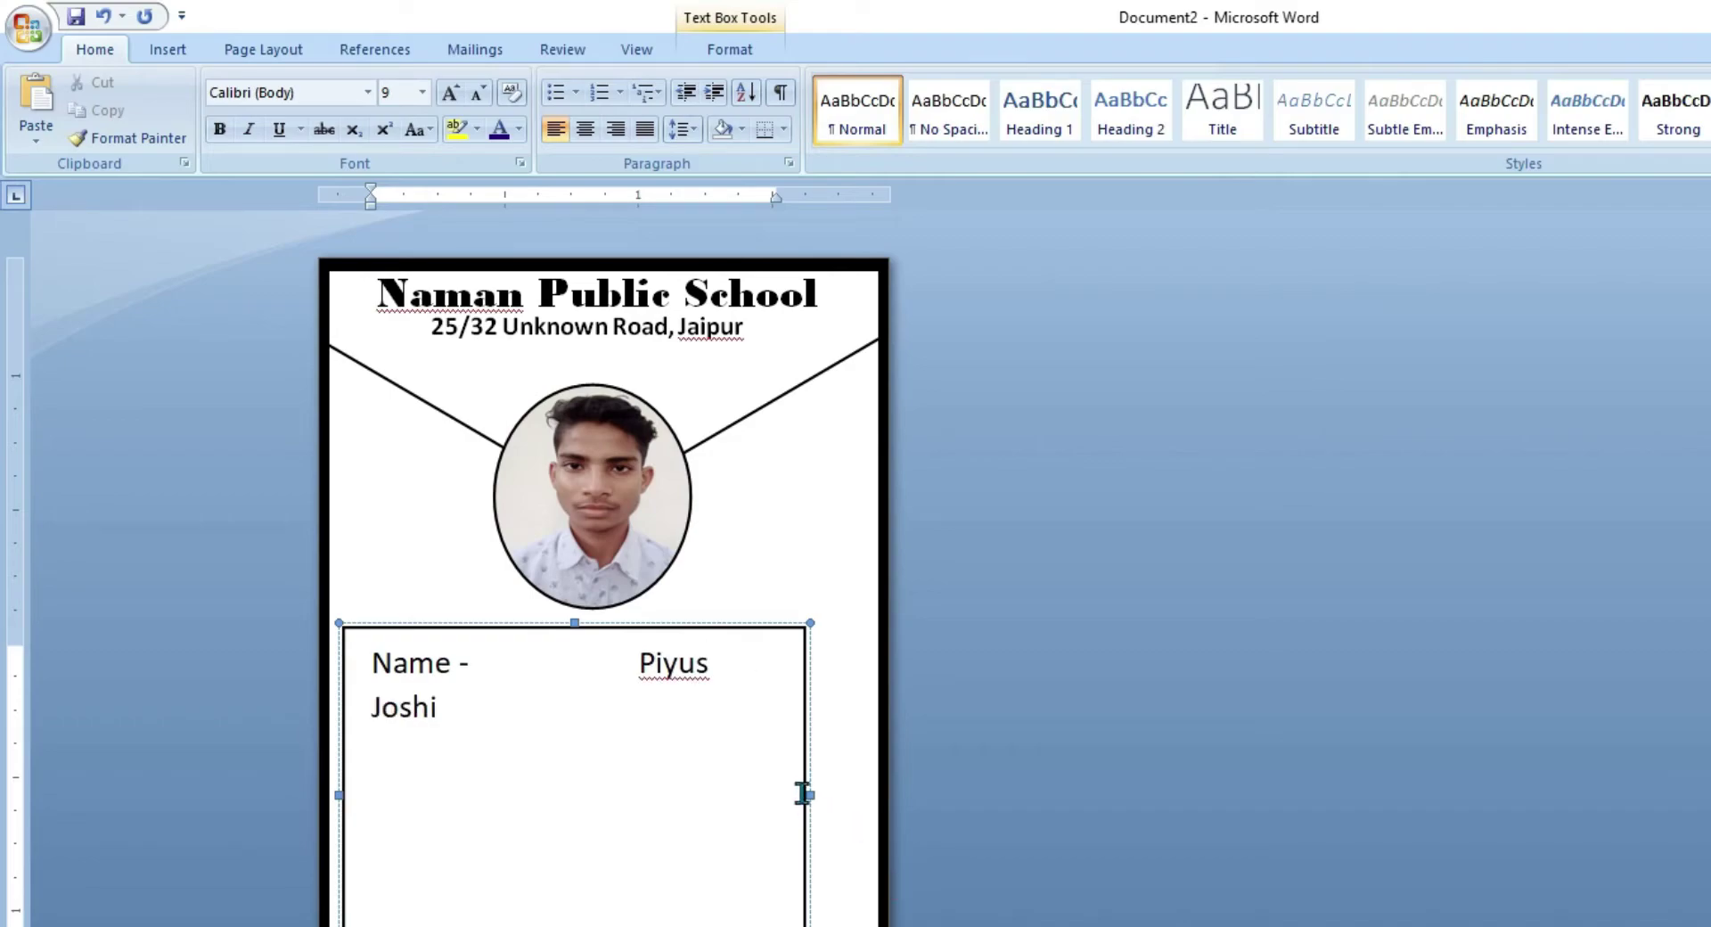
left_click_drag(812, 797, 848, 794)
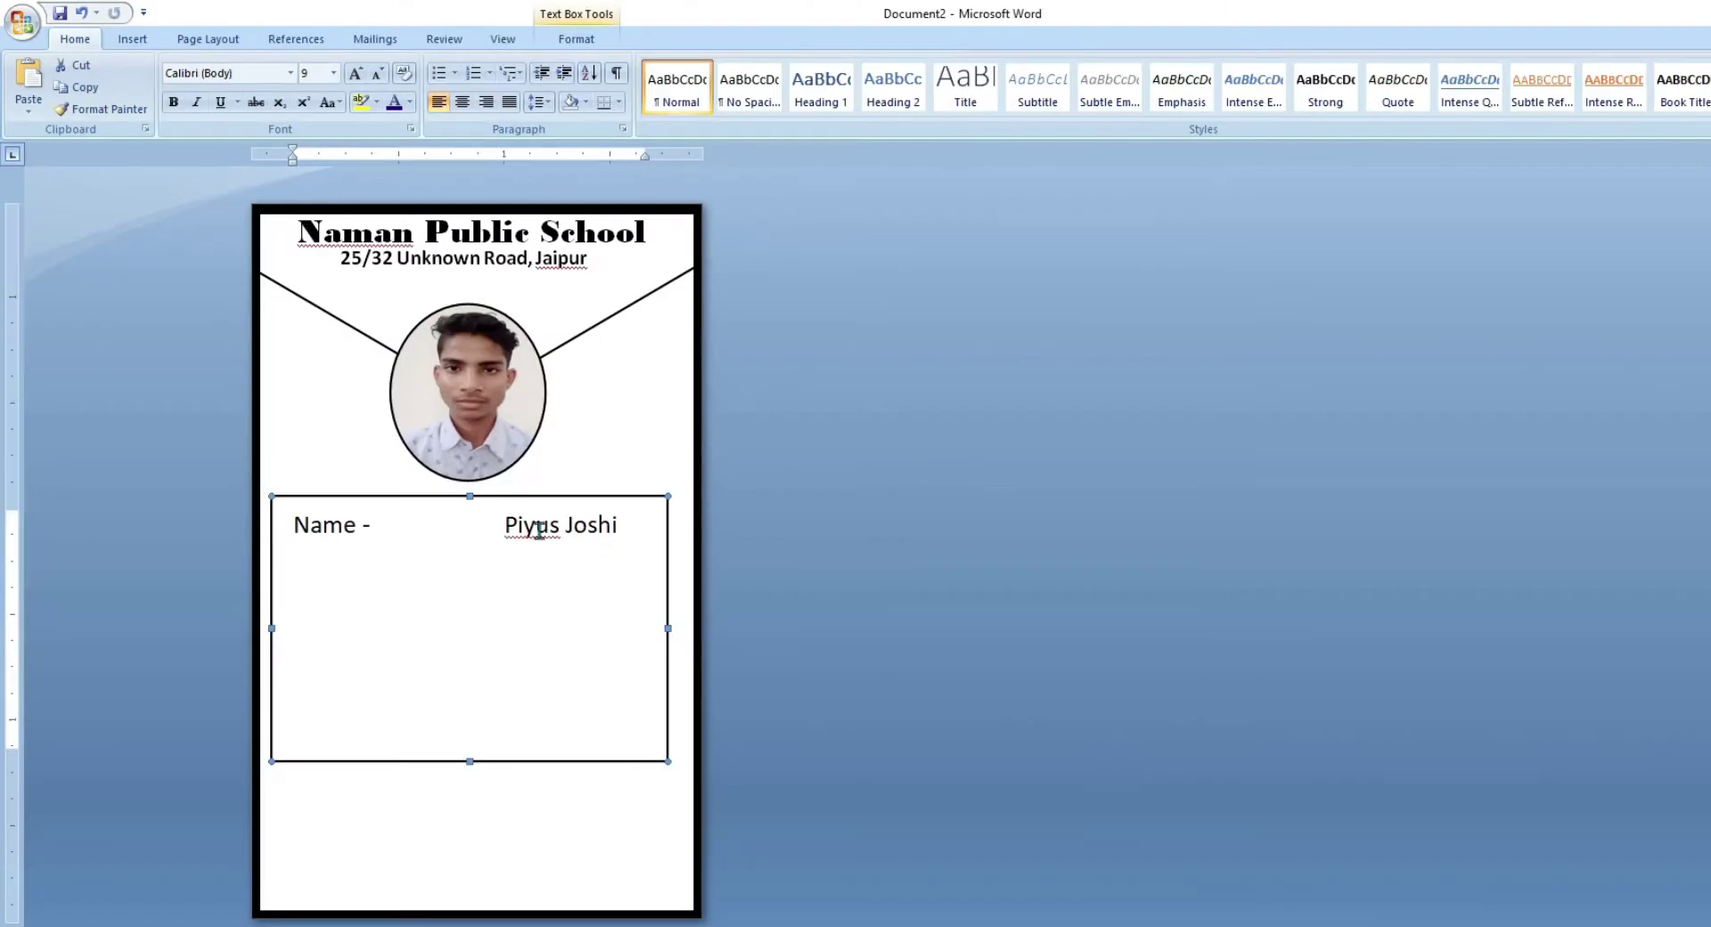
left_click(615, 524)
key("Return")
type("Father’s Name")
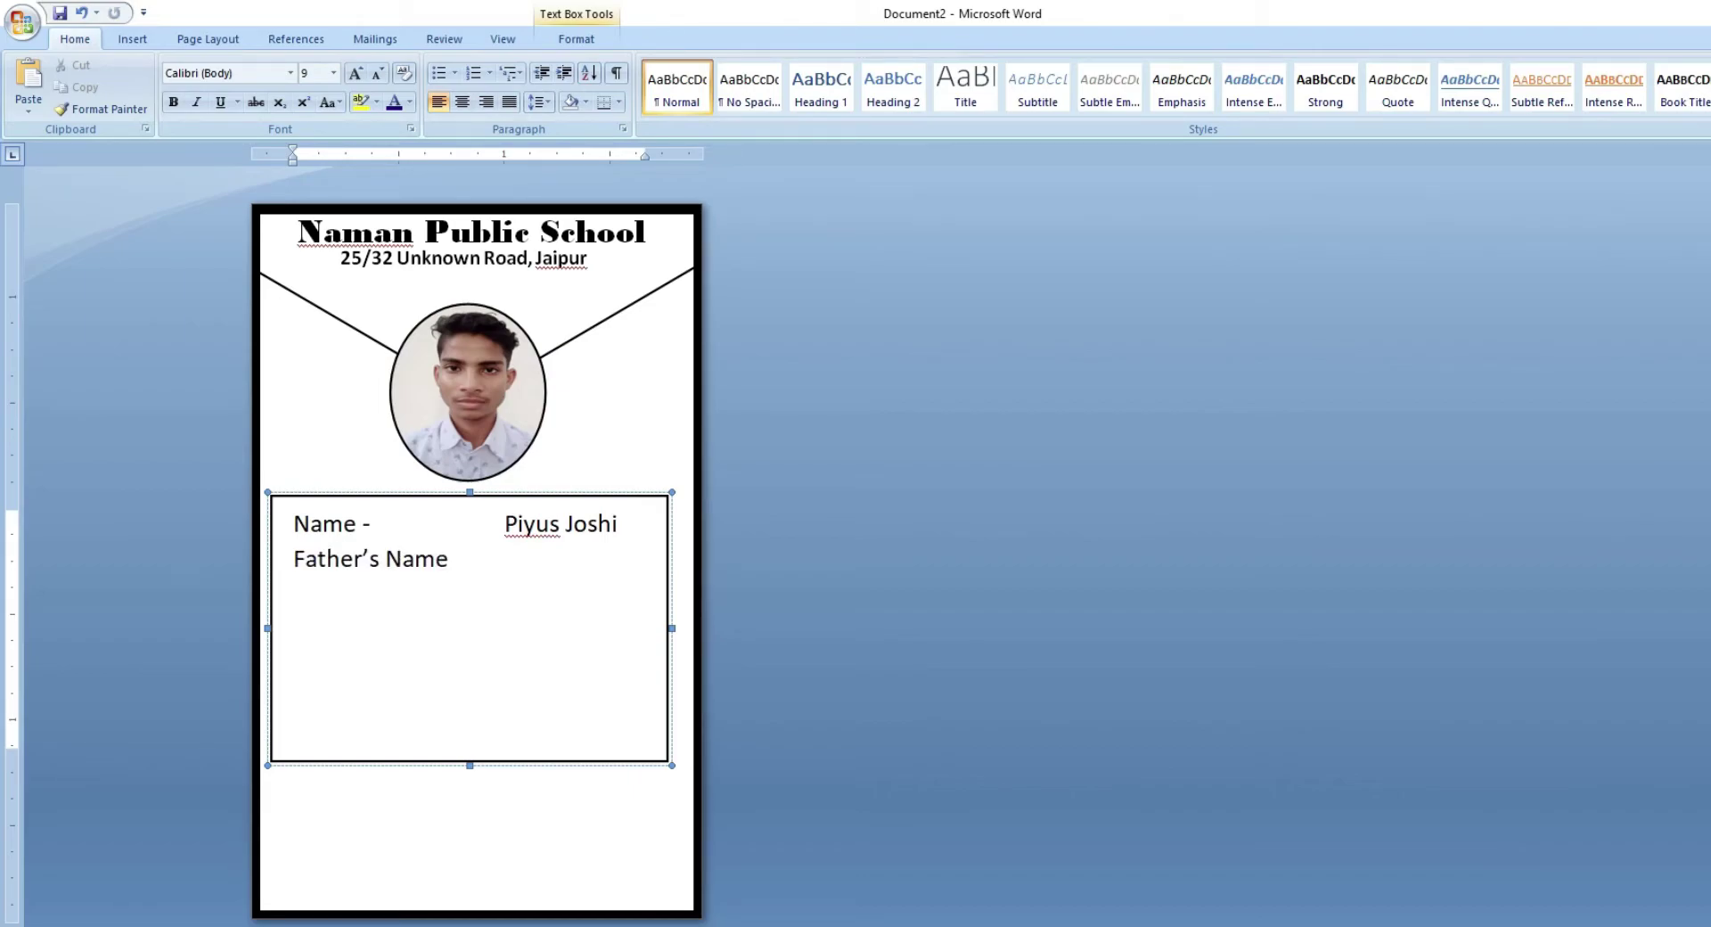
type("-")
key("Tab")
key("Return")
type("class")
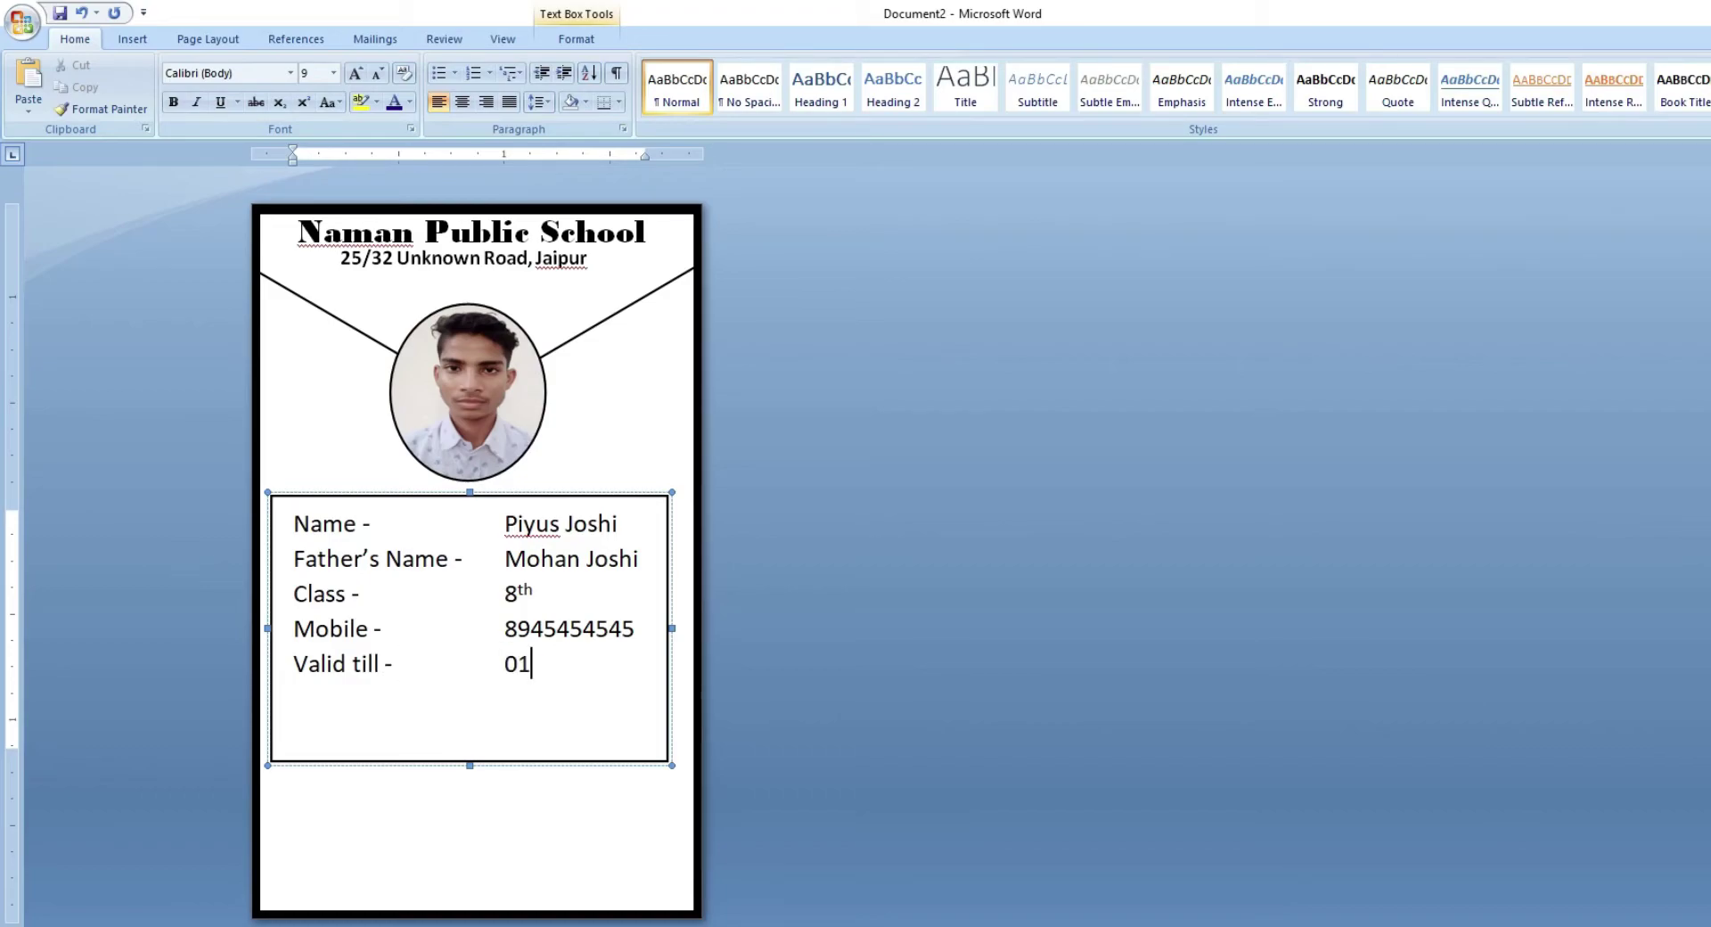
left_click(635, 670)
type("/05/2022")
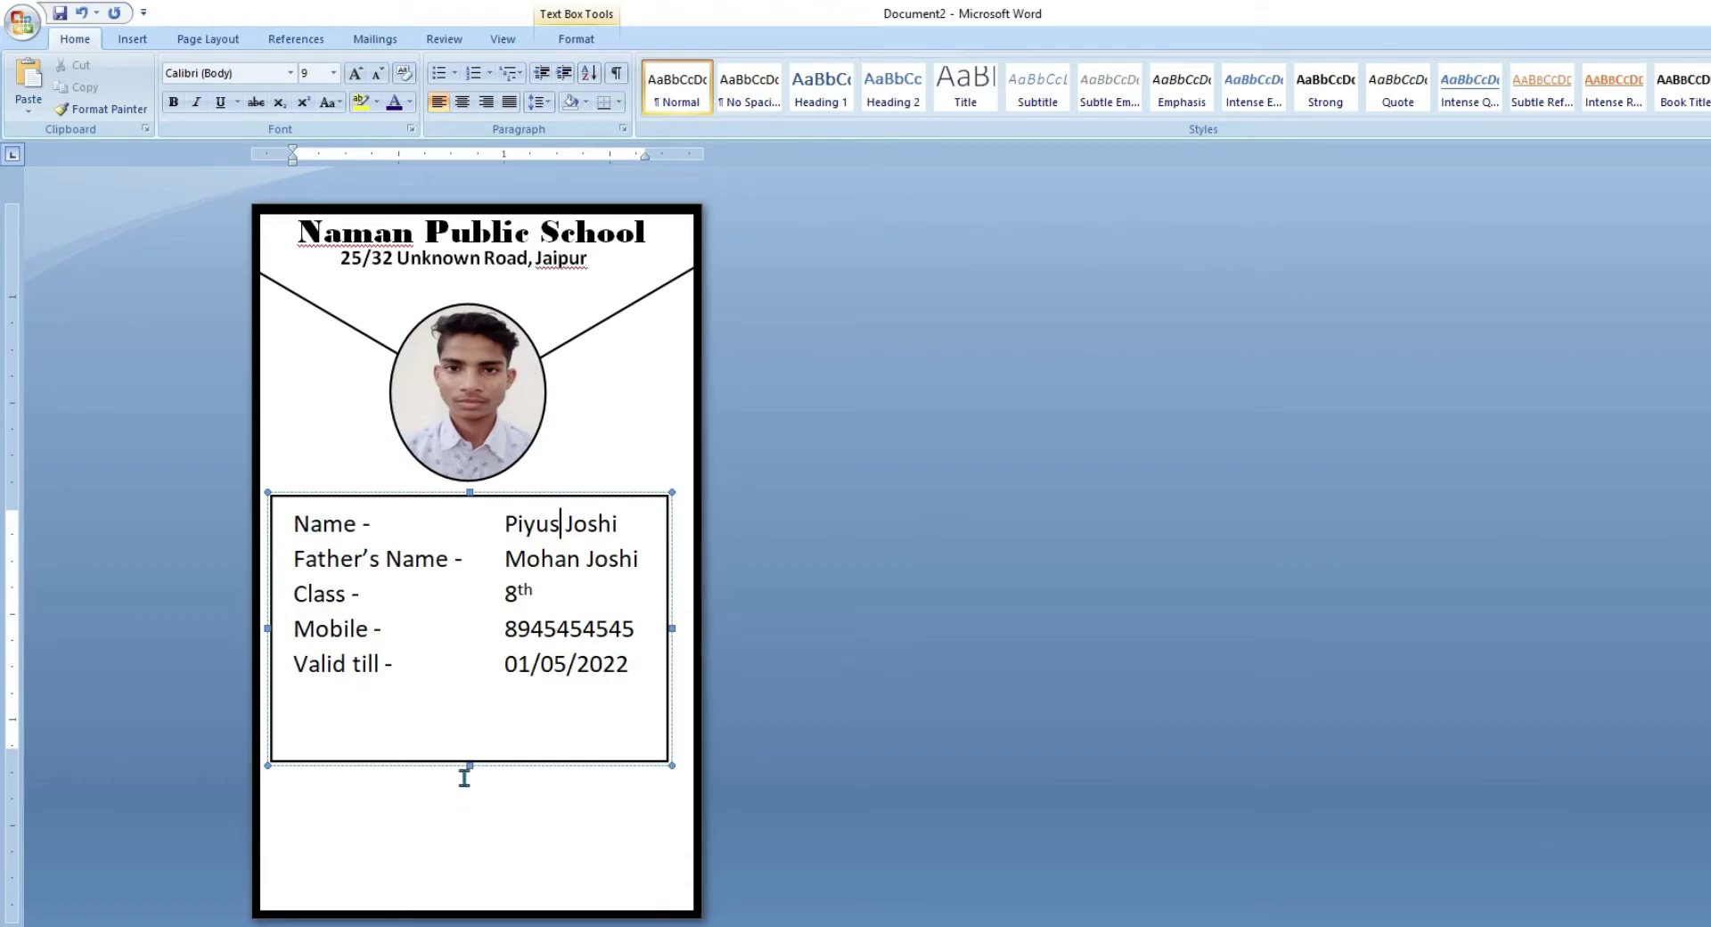
left_click_drag(468, 764, 471, 695)
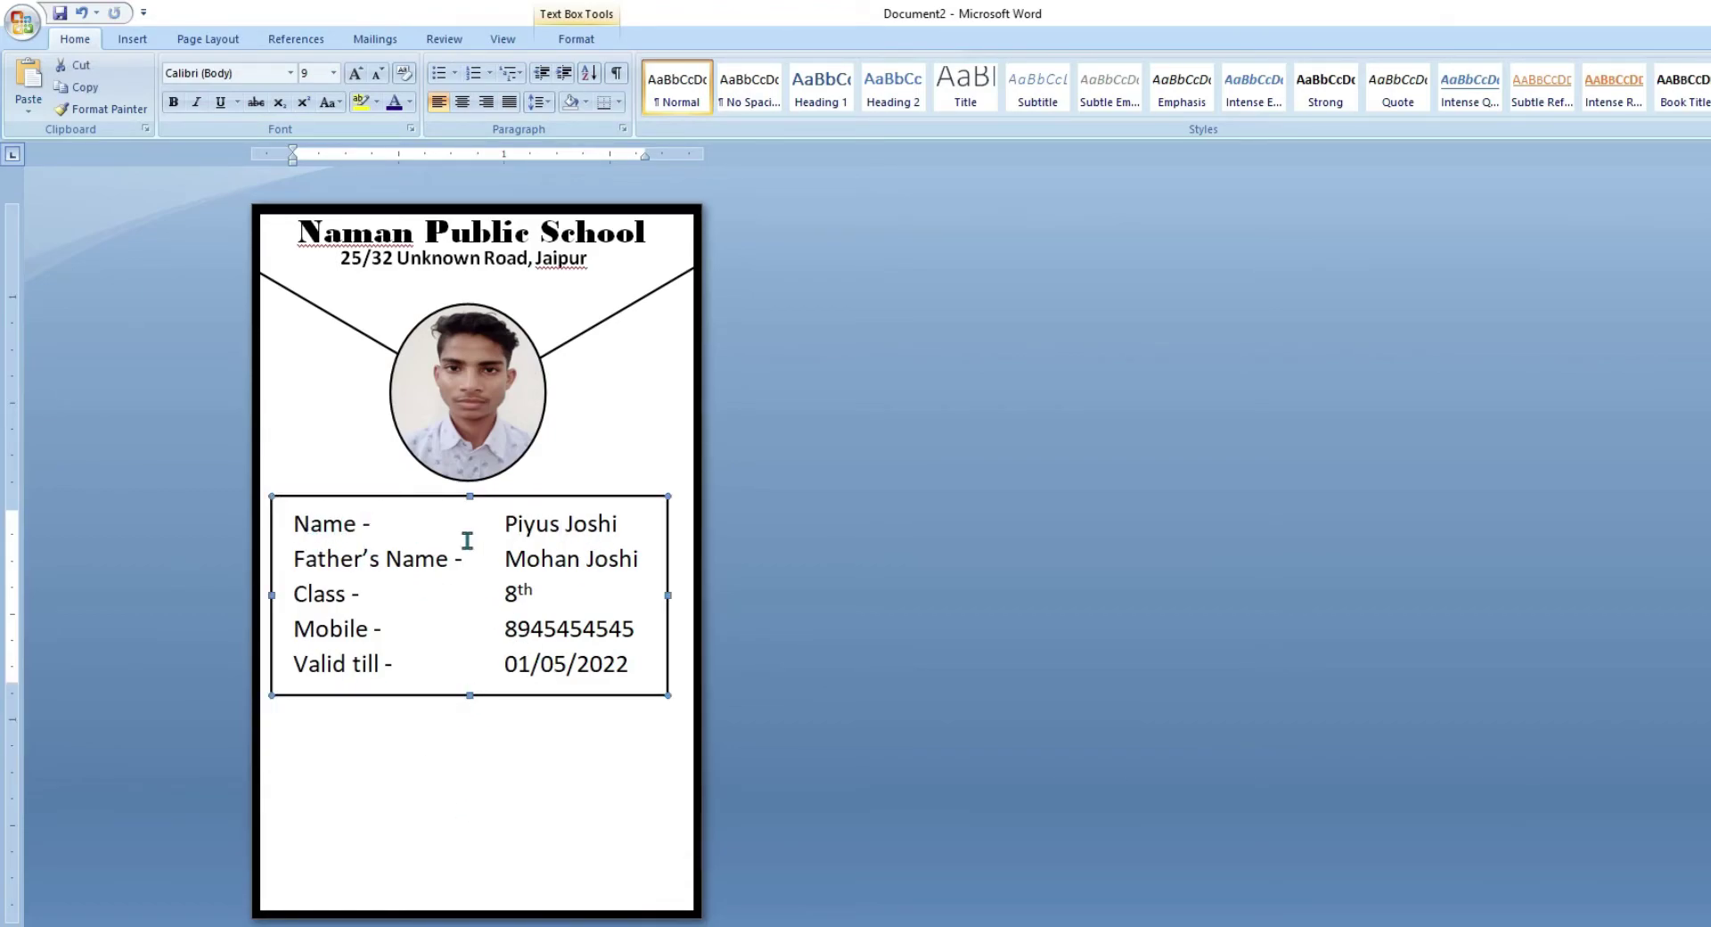
Set the details box to No Fill and No Outline
left_click(571, 495)
left_click(591, 38)
left_click(658, 70)
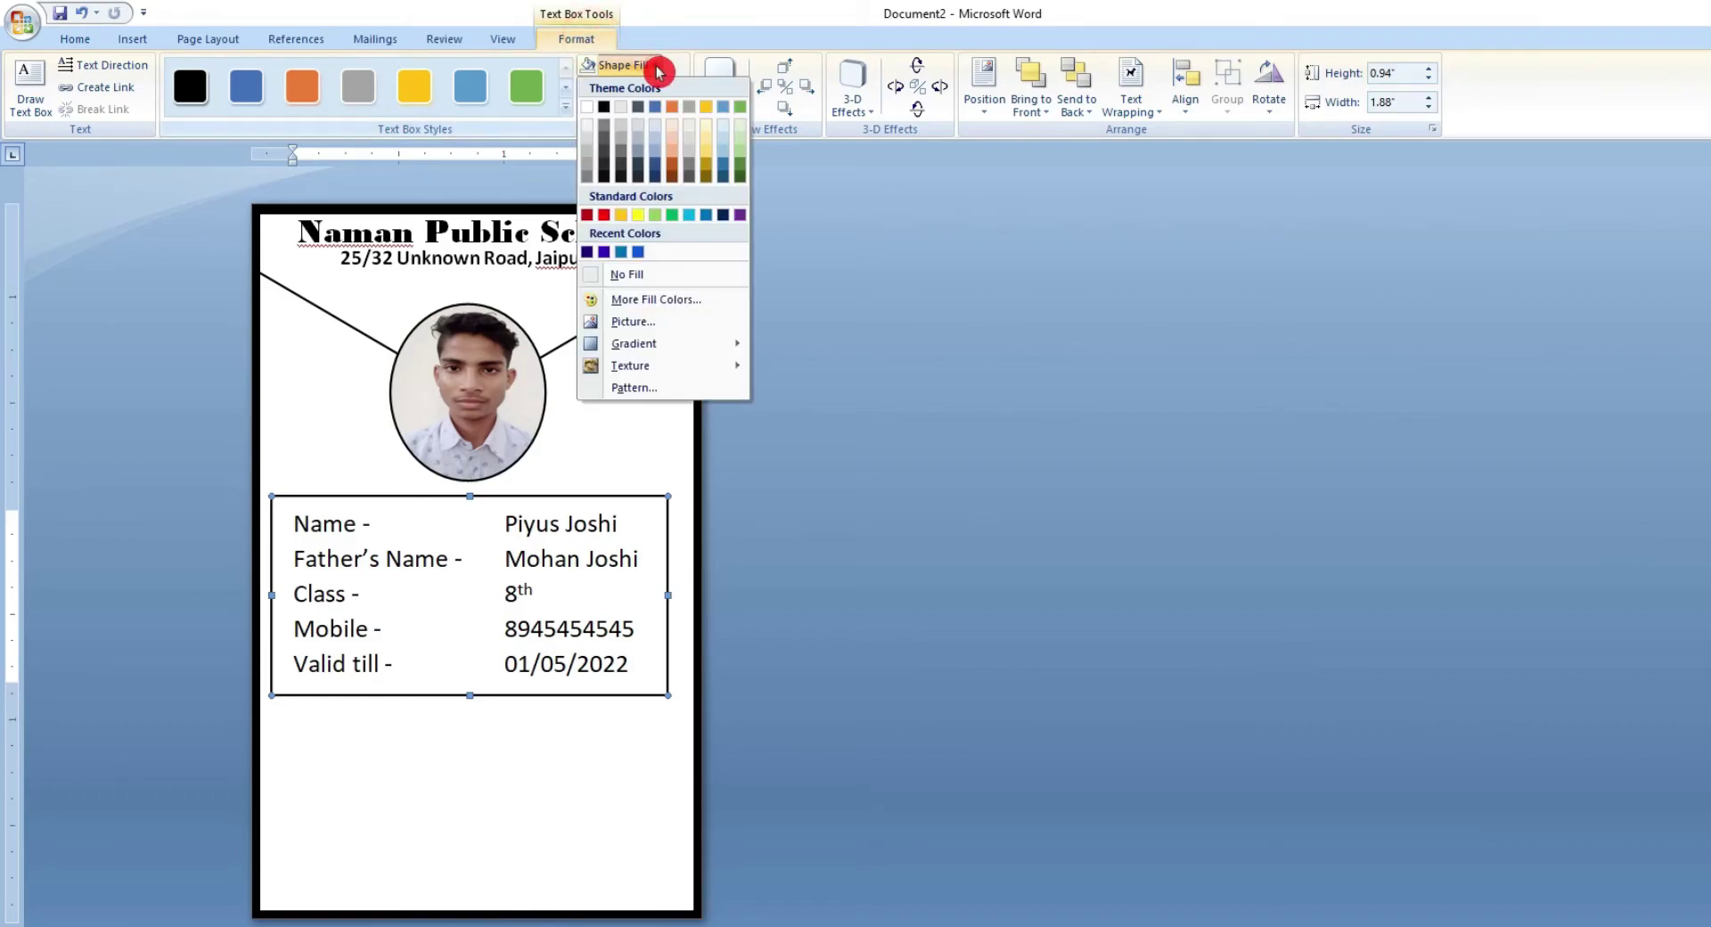
left_click(660, 271)
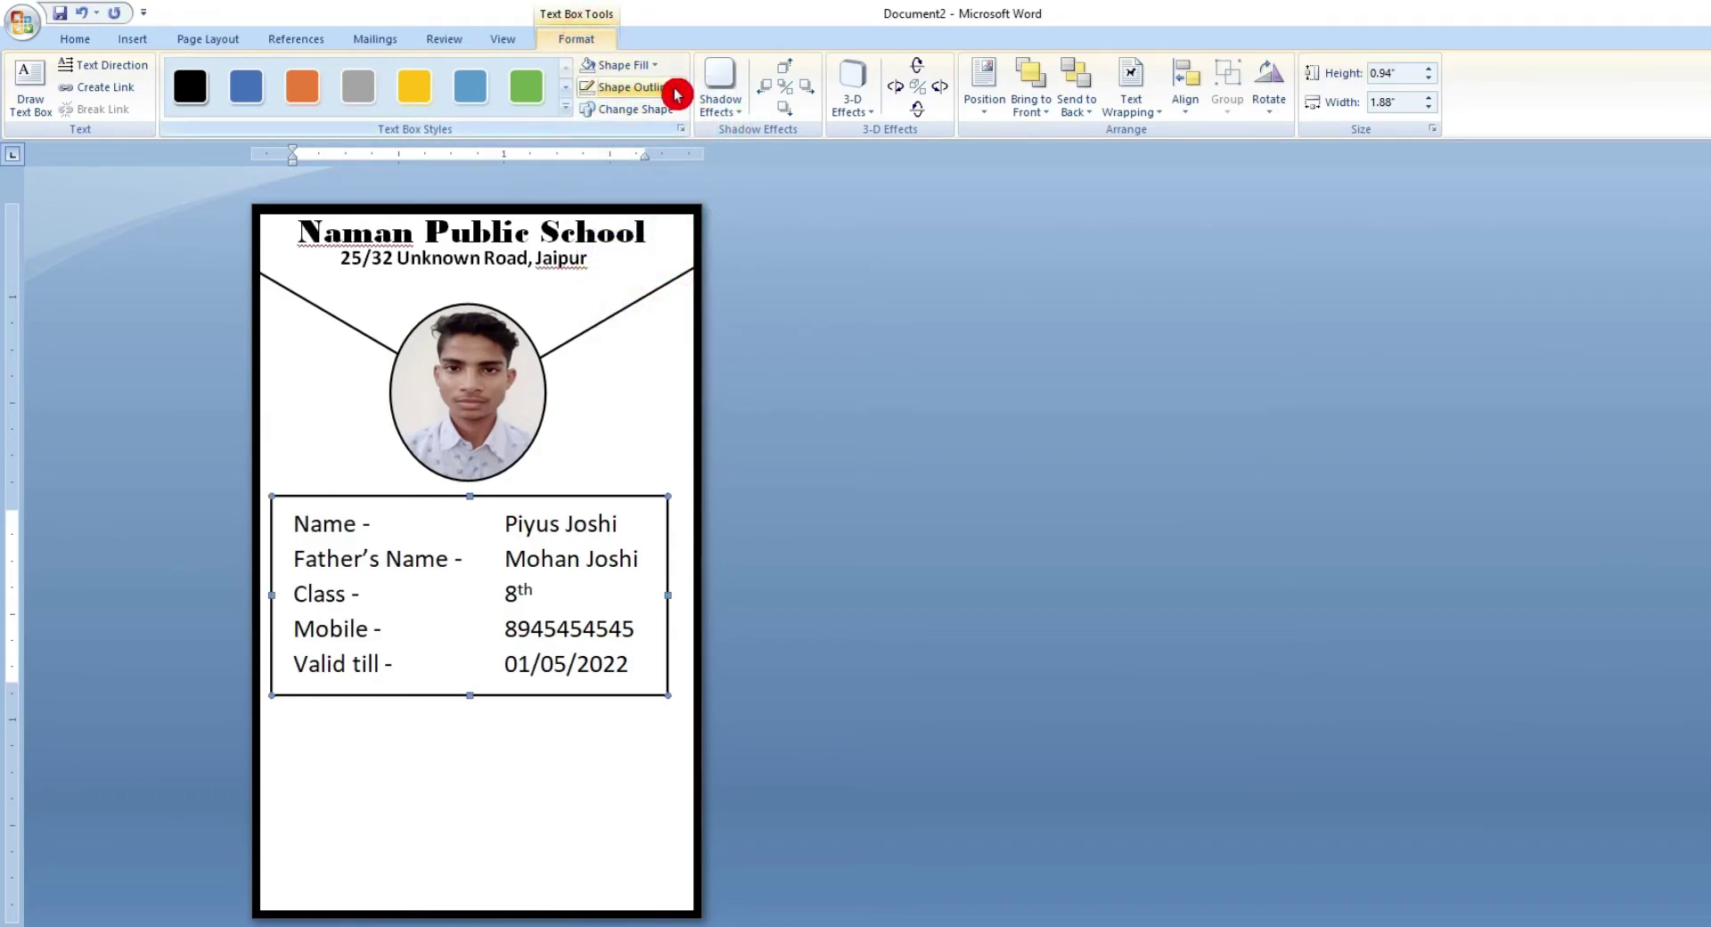
left_click(676, 89)
left_click(660, 300)
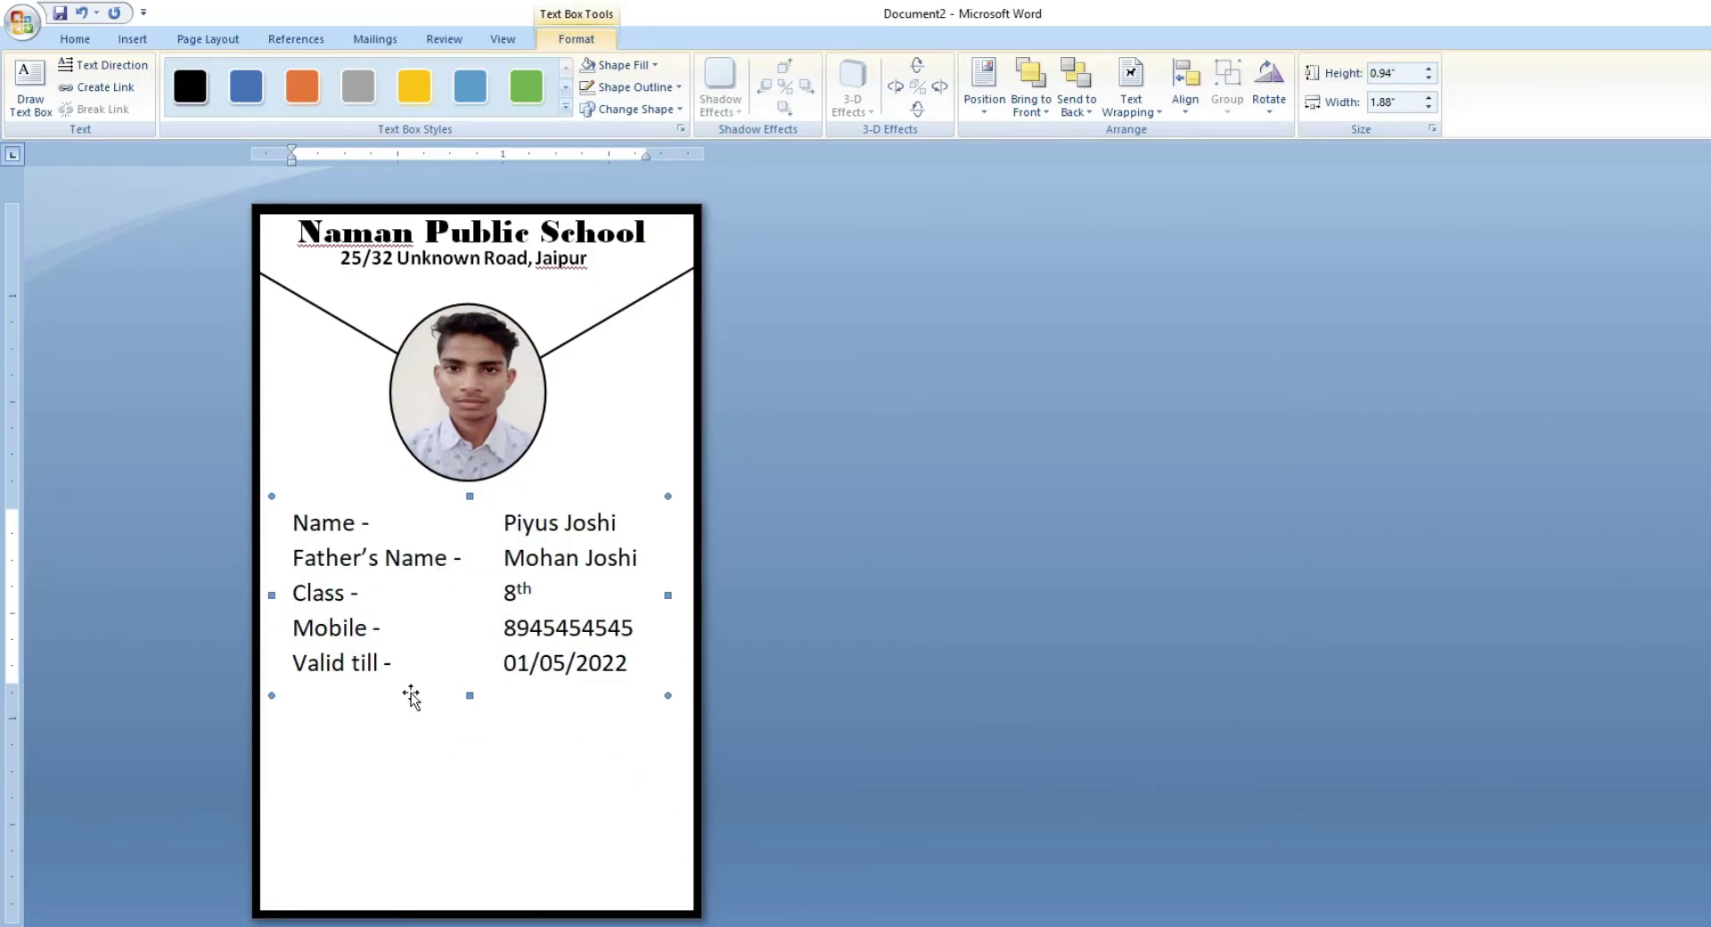
Add a centred 9-point text box near the bottom reading '.. Principal signature', with no space after
left_click(33, 91)
left_click_drag(284, 727, 663, 848)
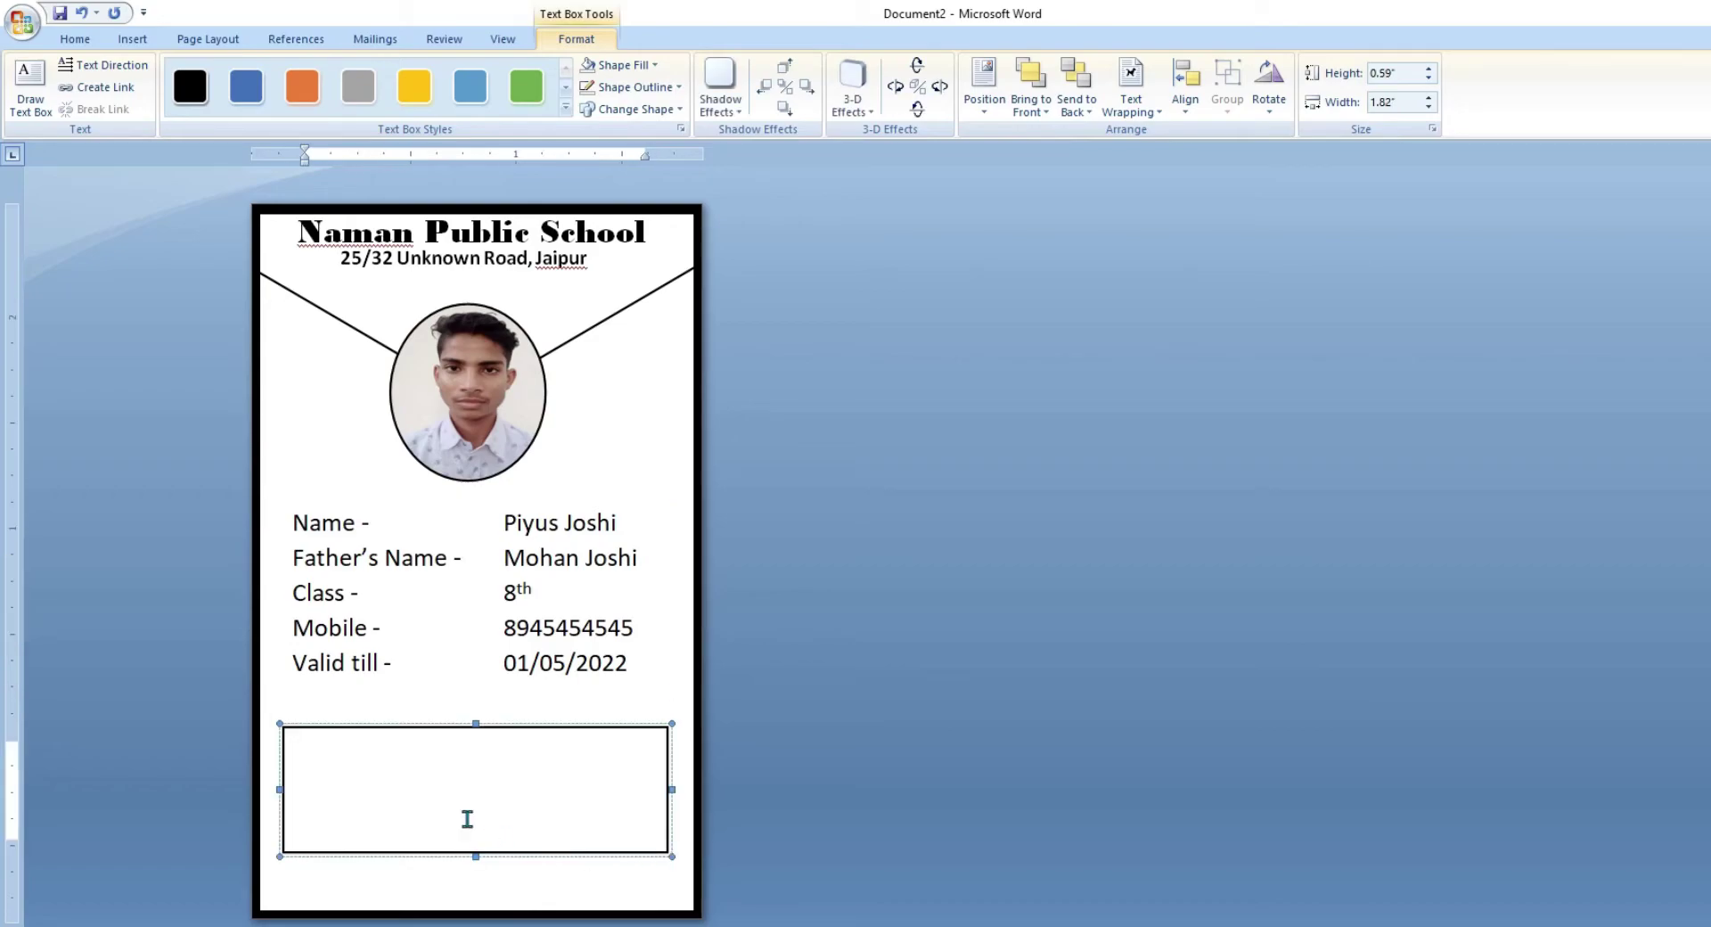
left_click(75, 39)
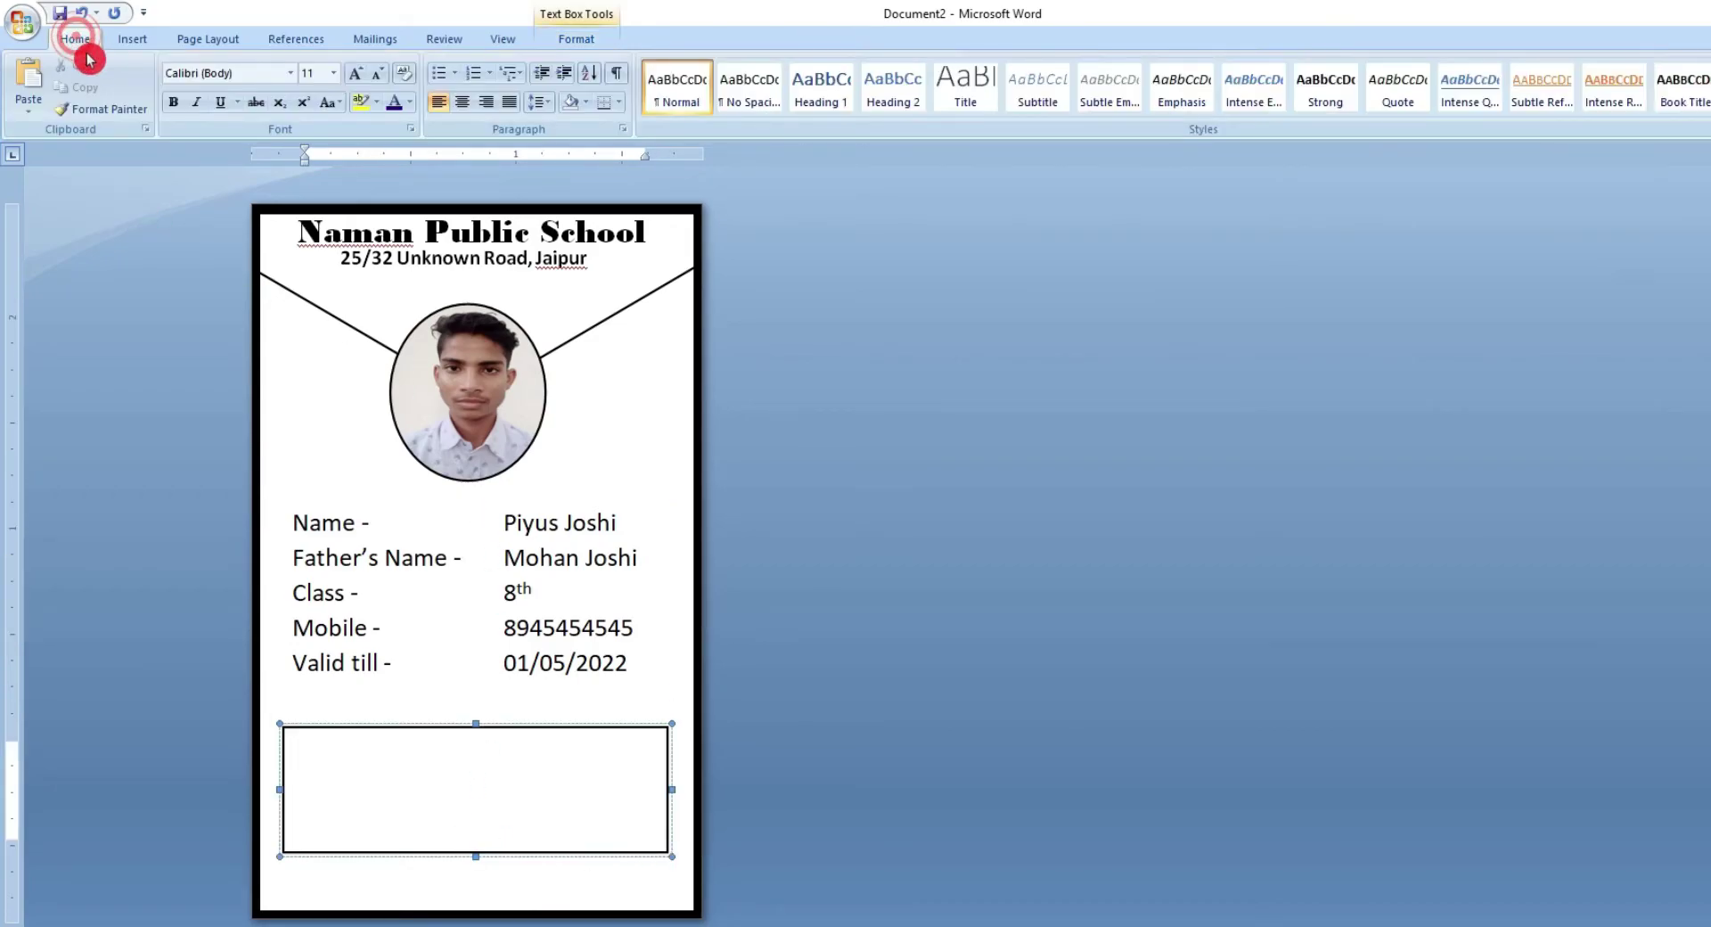
left_click(377, 82)
left_click(377, 82)
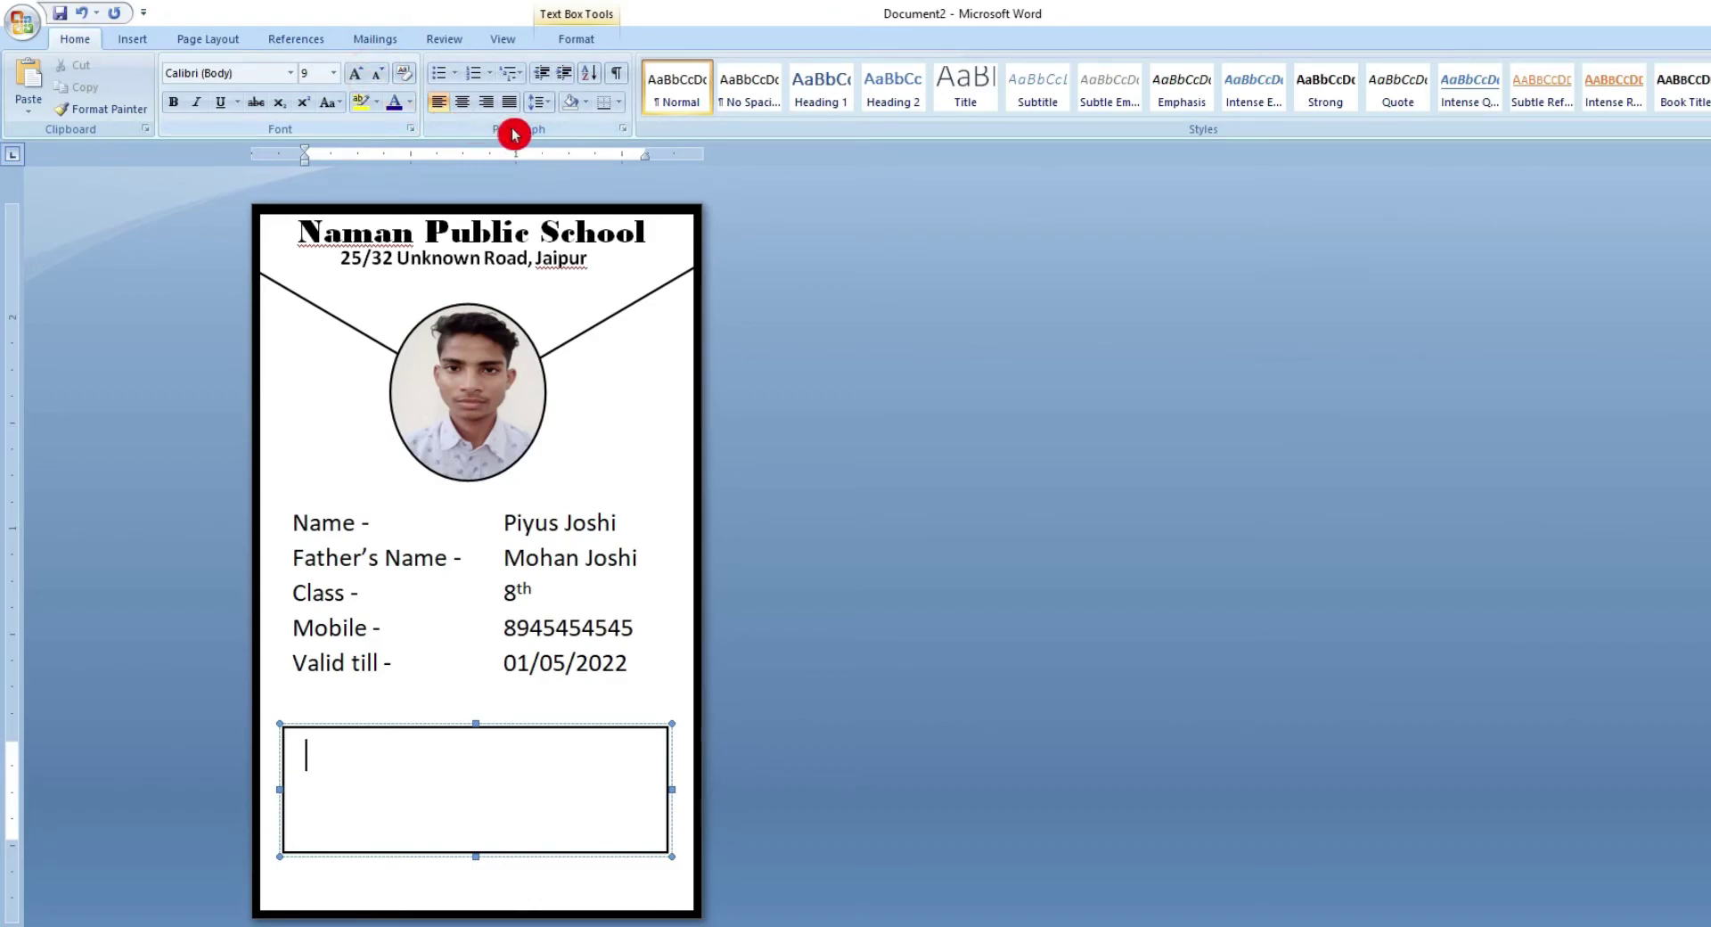
left_click(472, 113)
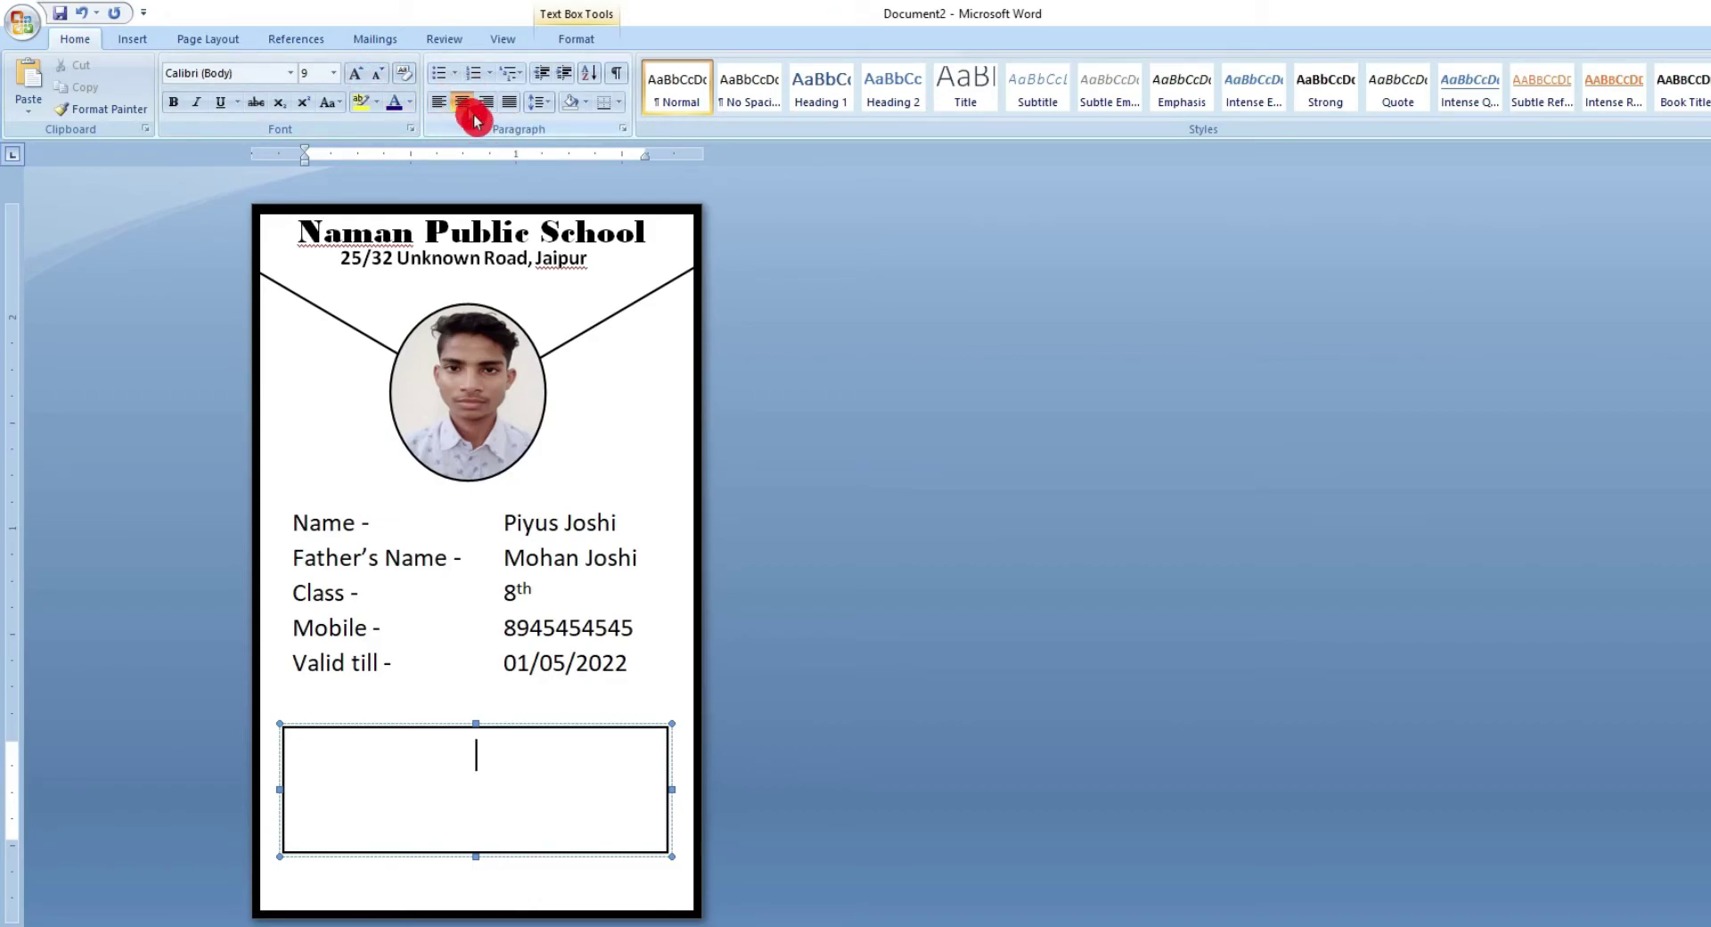
left_click(550, 109)
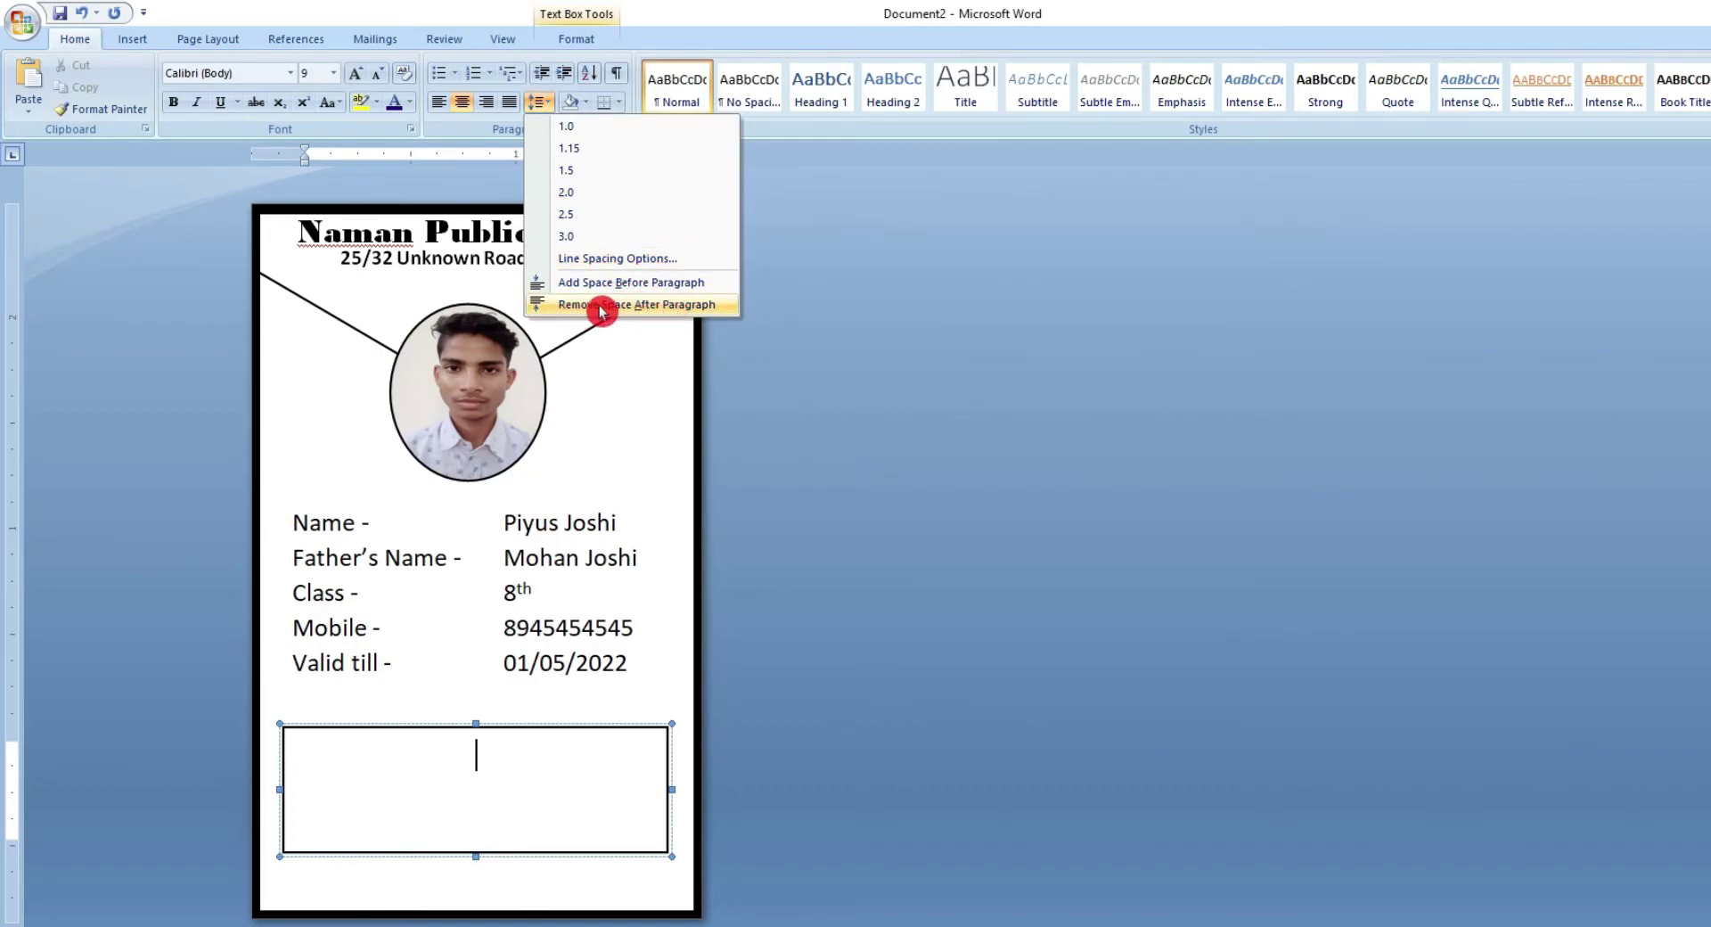
left_click(648, 308)
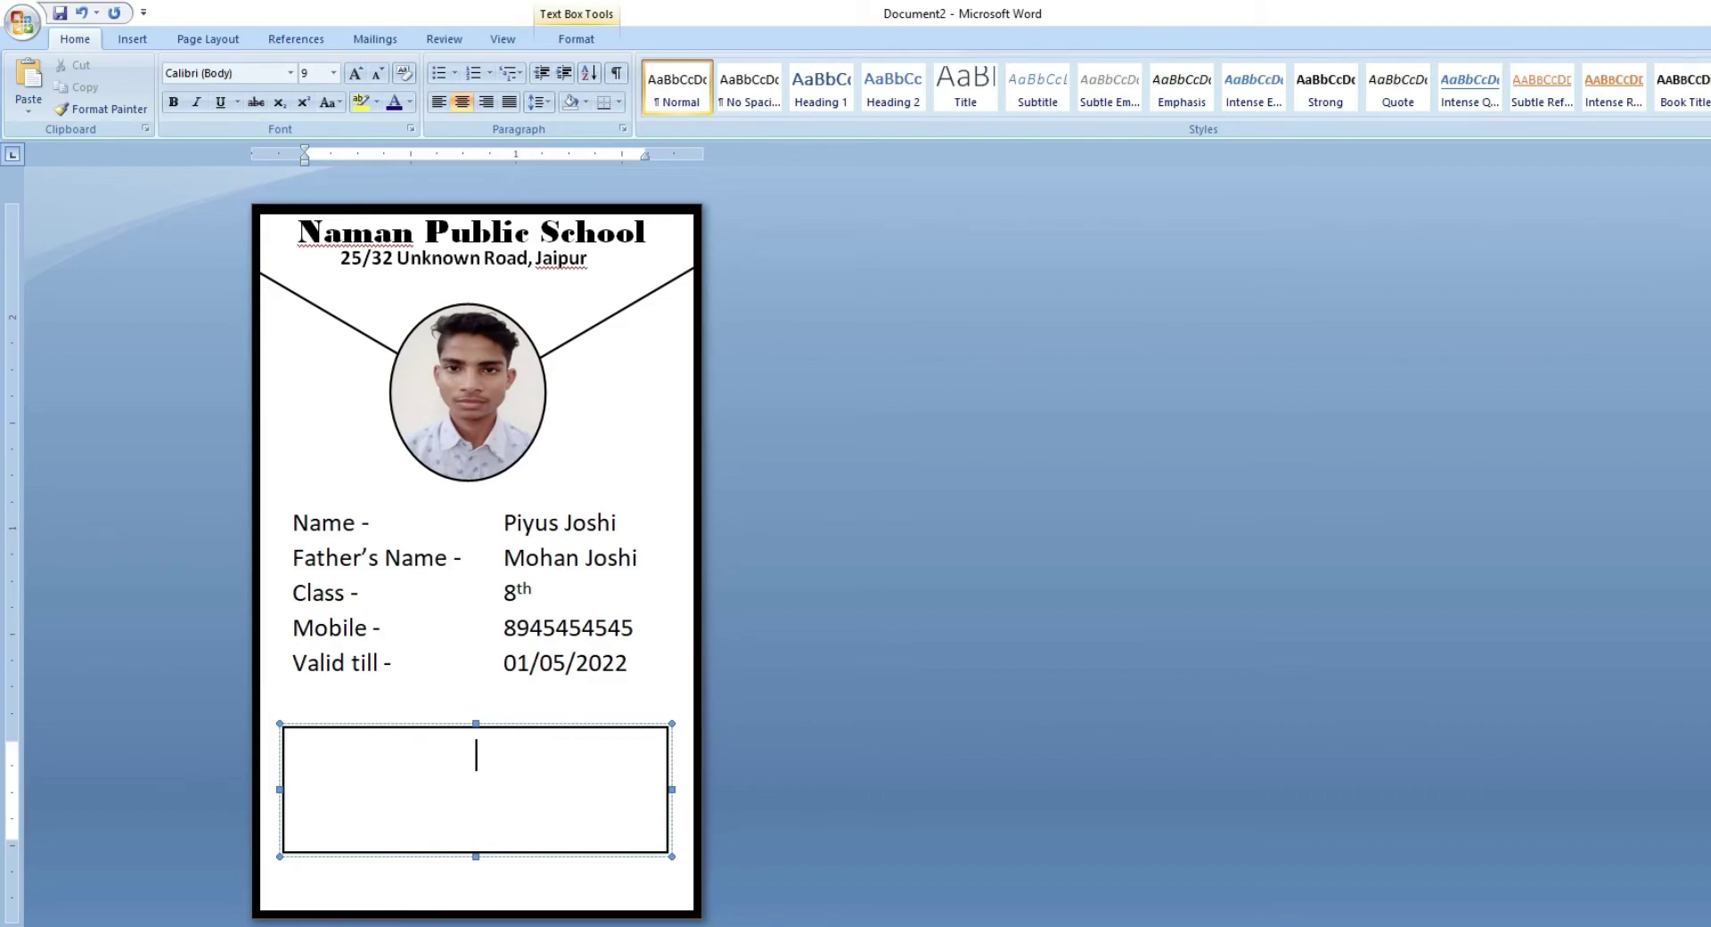
type("................................. Prin")
type("cipal signature")
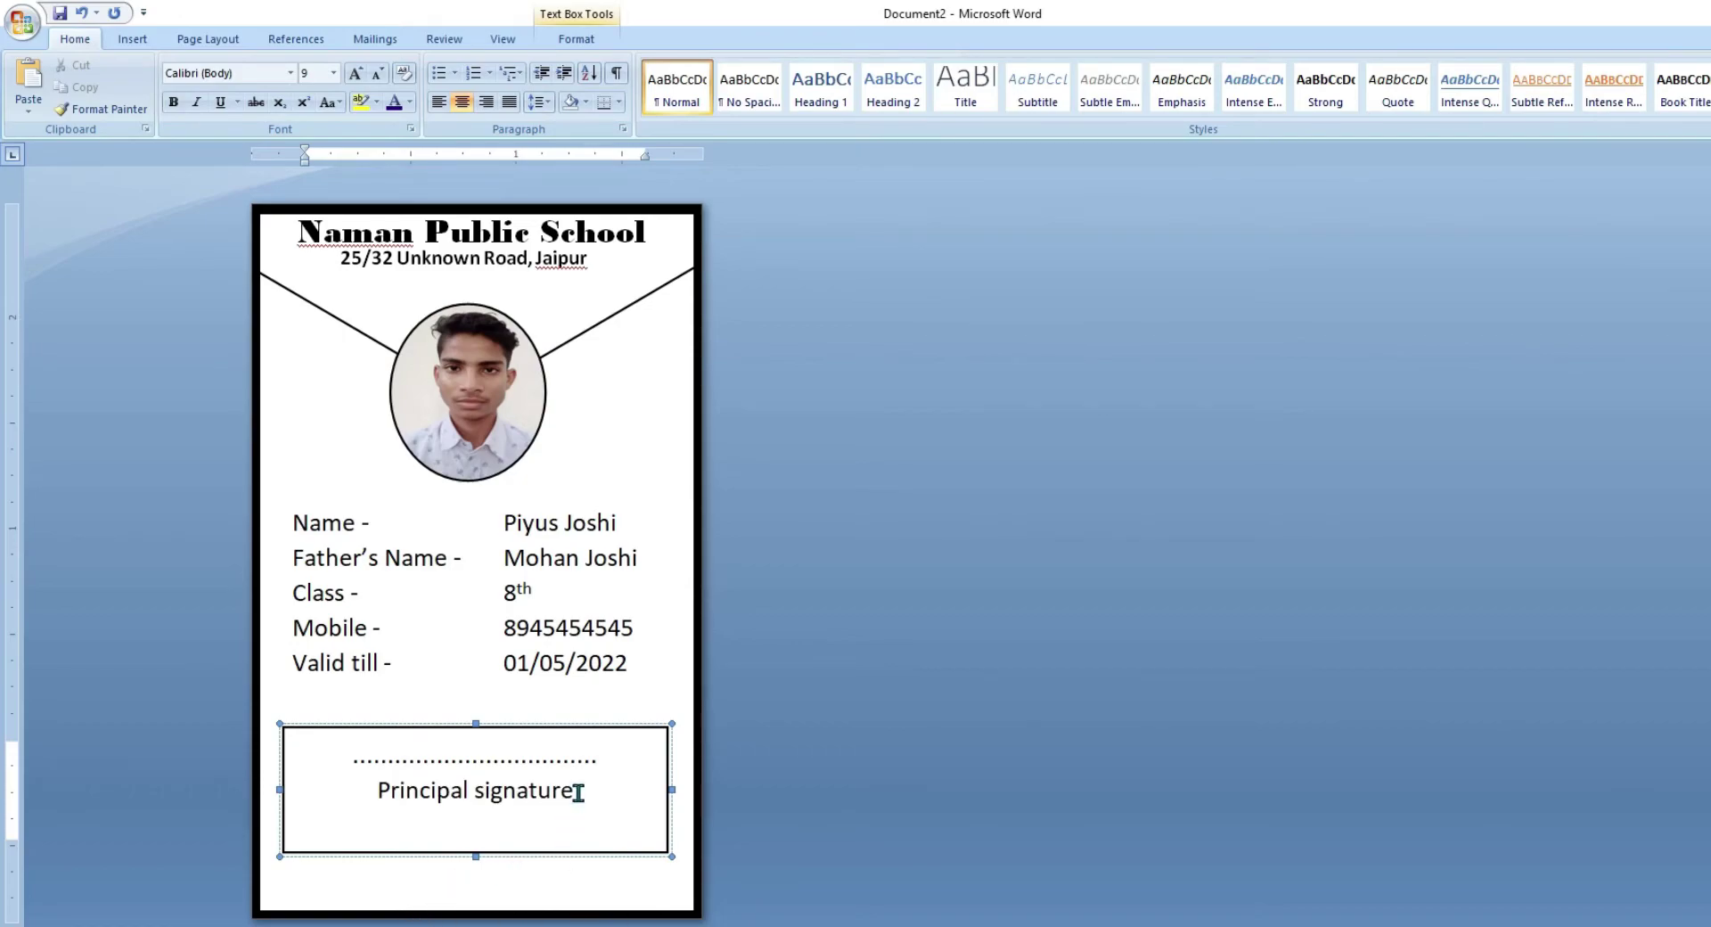
Bold the dotted line and 'Principal signature', and give the signature box No Outline
left_click_drag(579, 792, 392, 760)
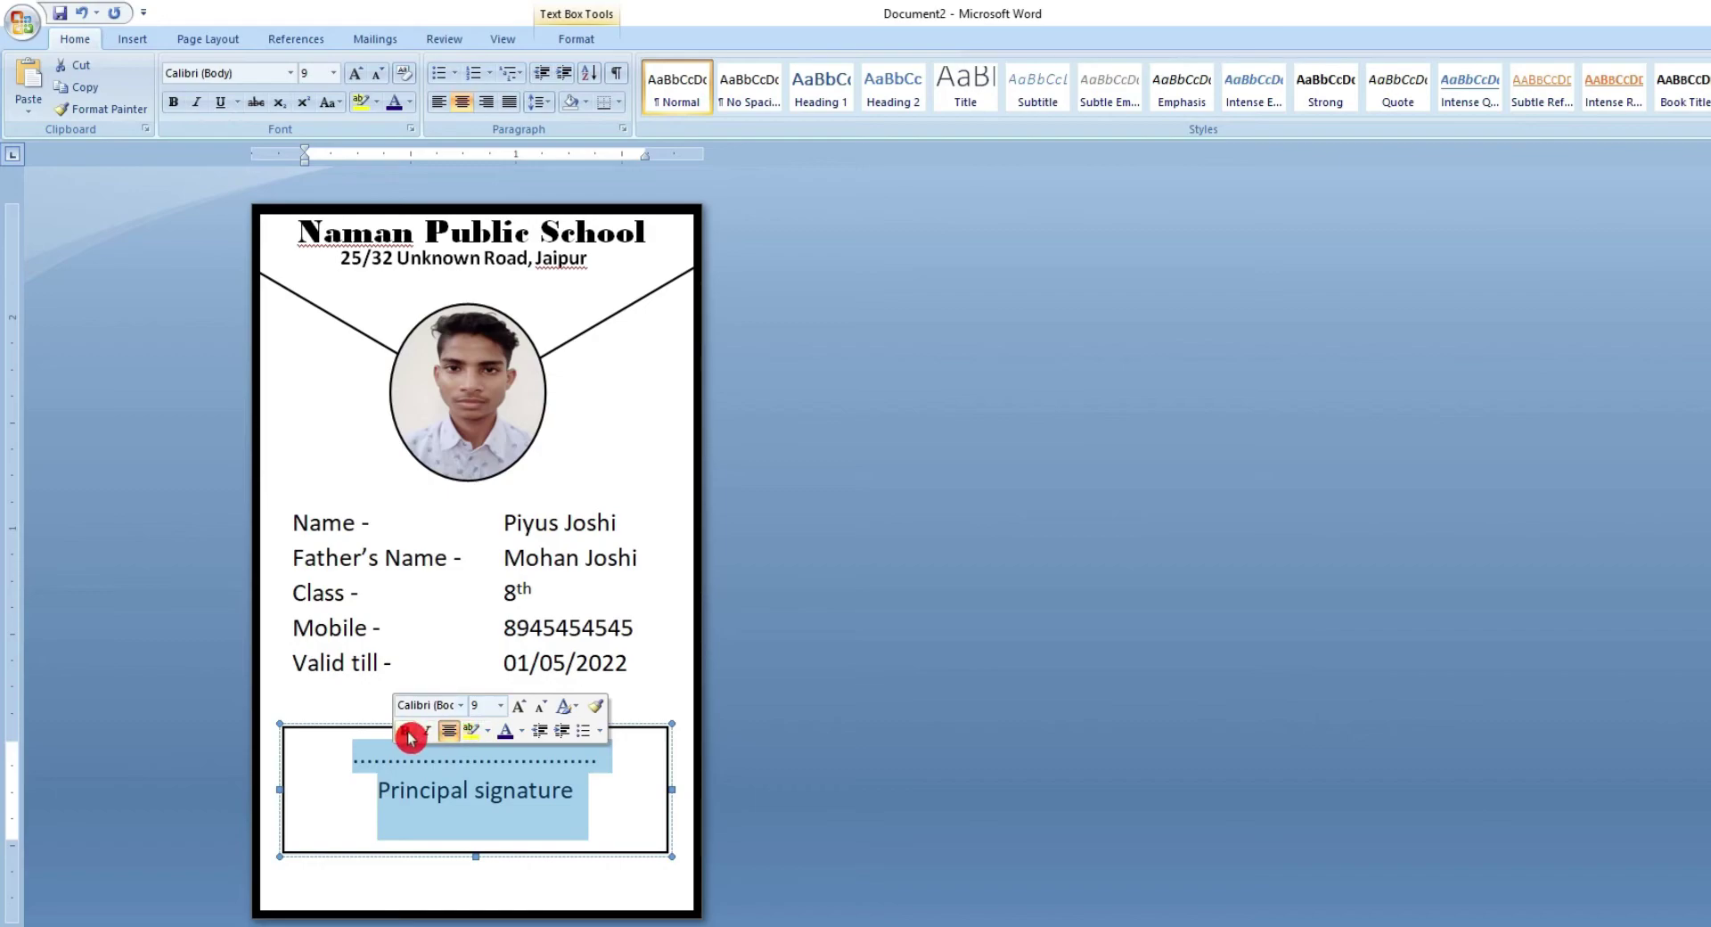
left_click(407, 732)
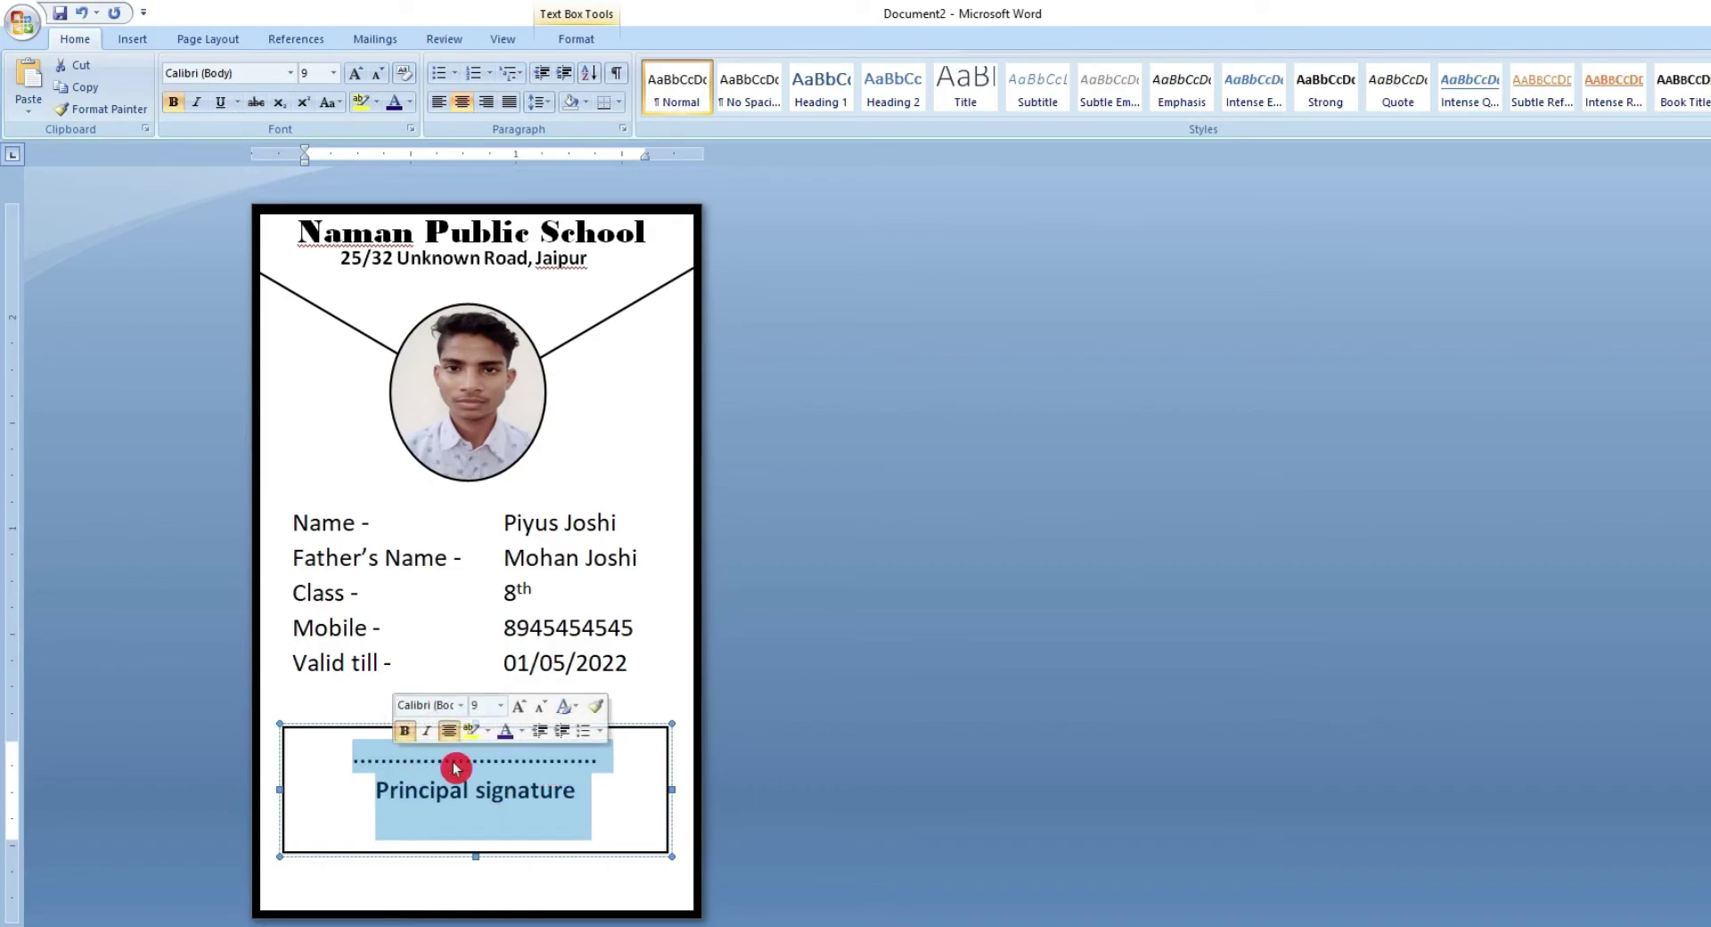
left_click(546, 796)
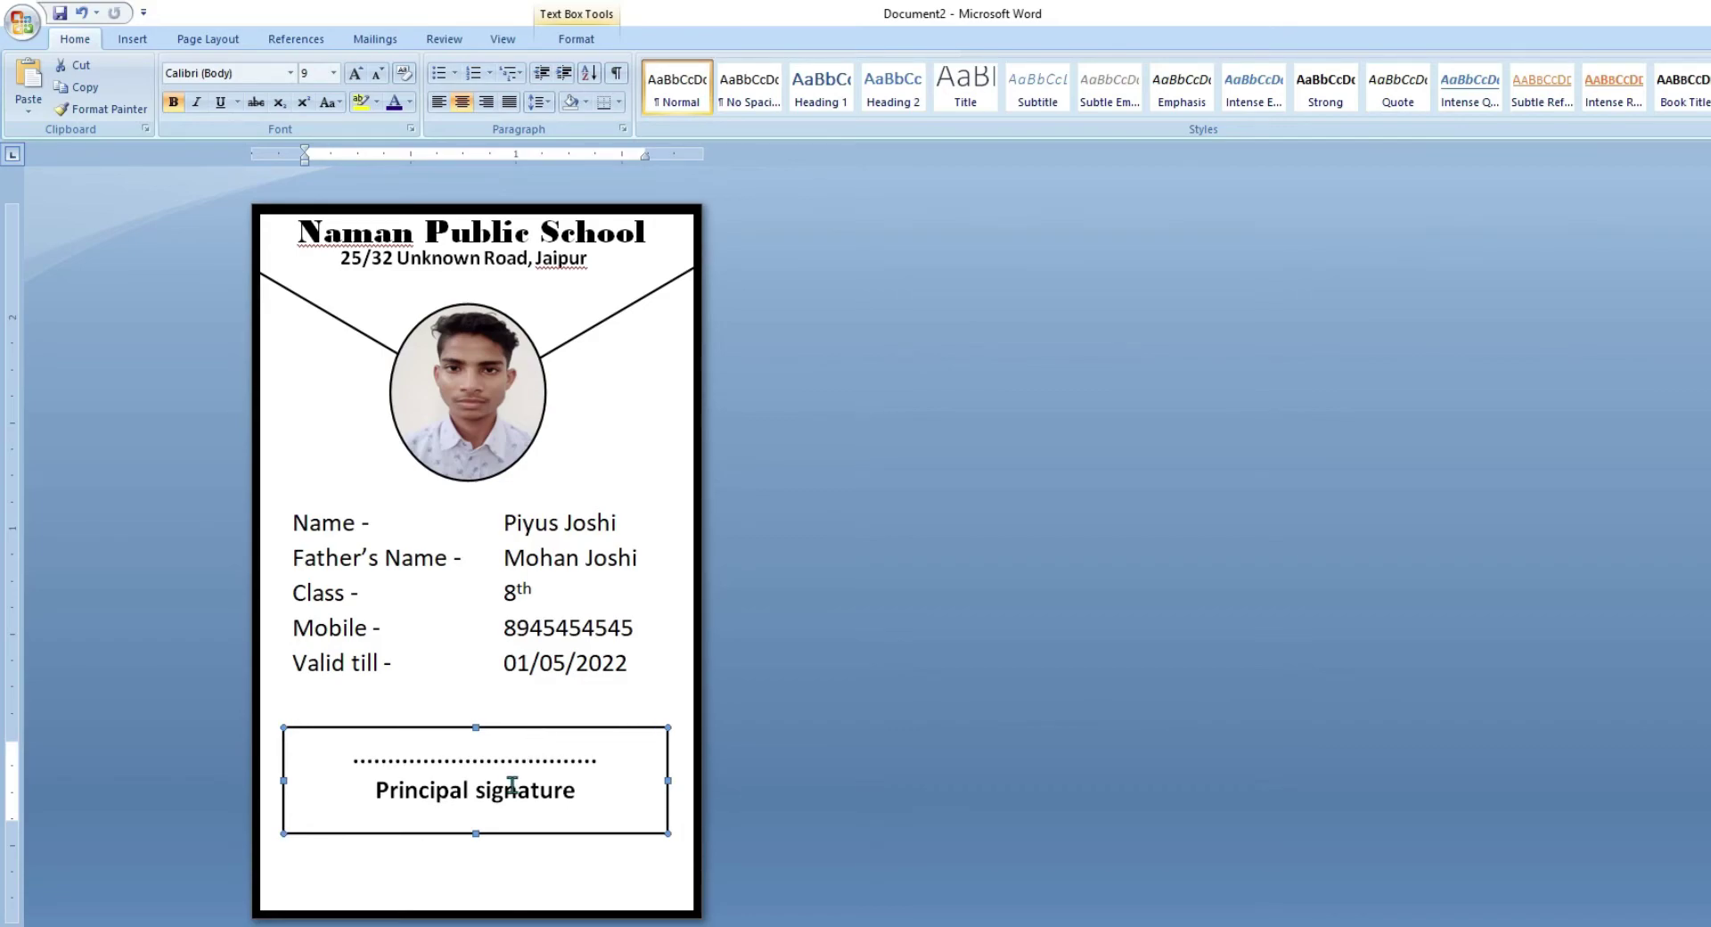
left_click(596, 40)
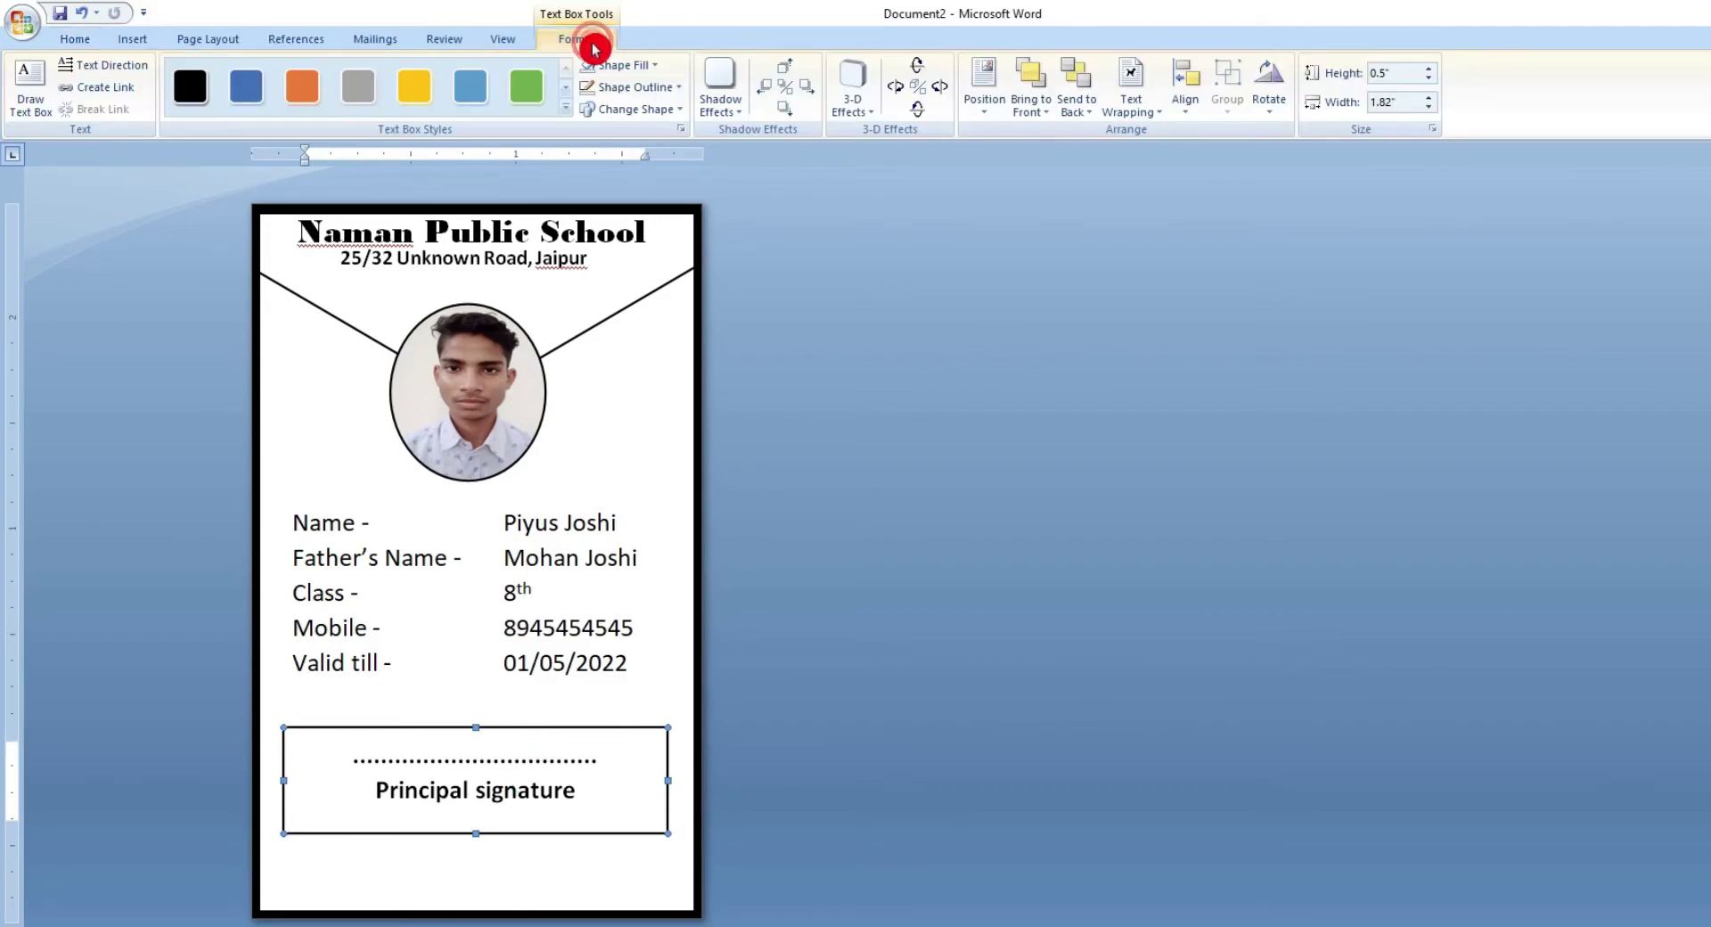
left_click(637, 65)
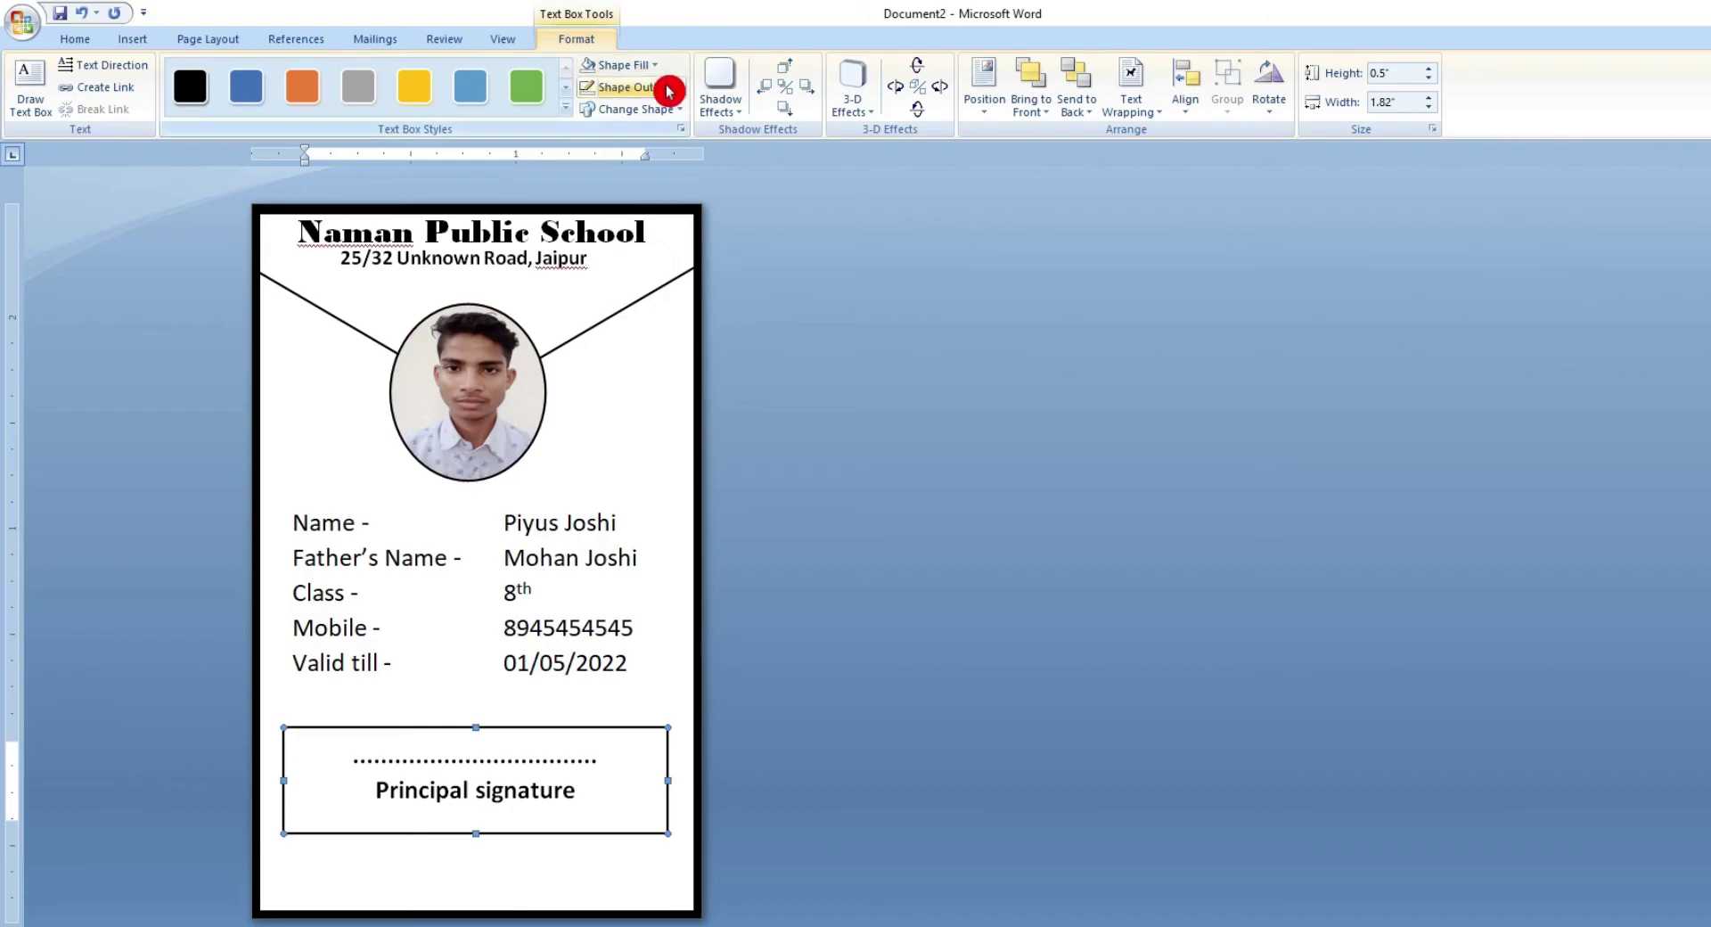
left_click(666, 86)
left_click(667, 297)
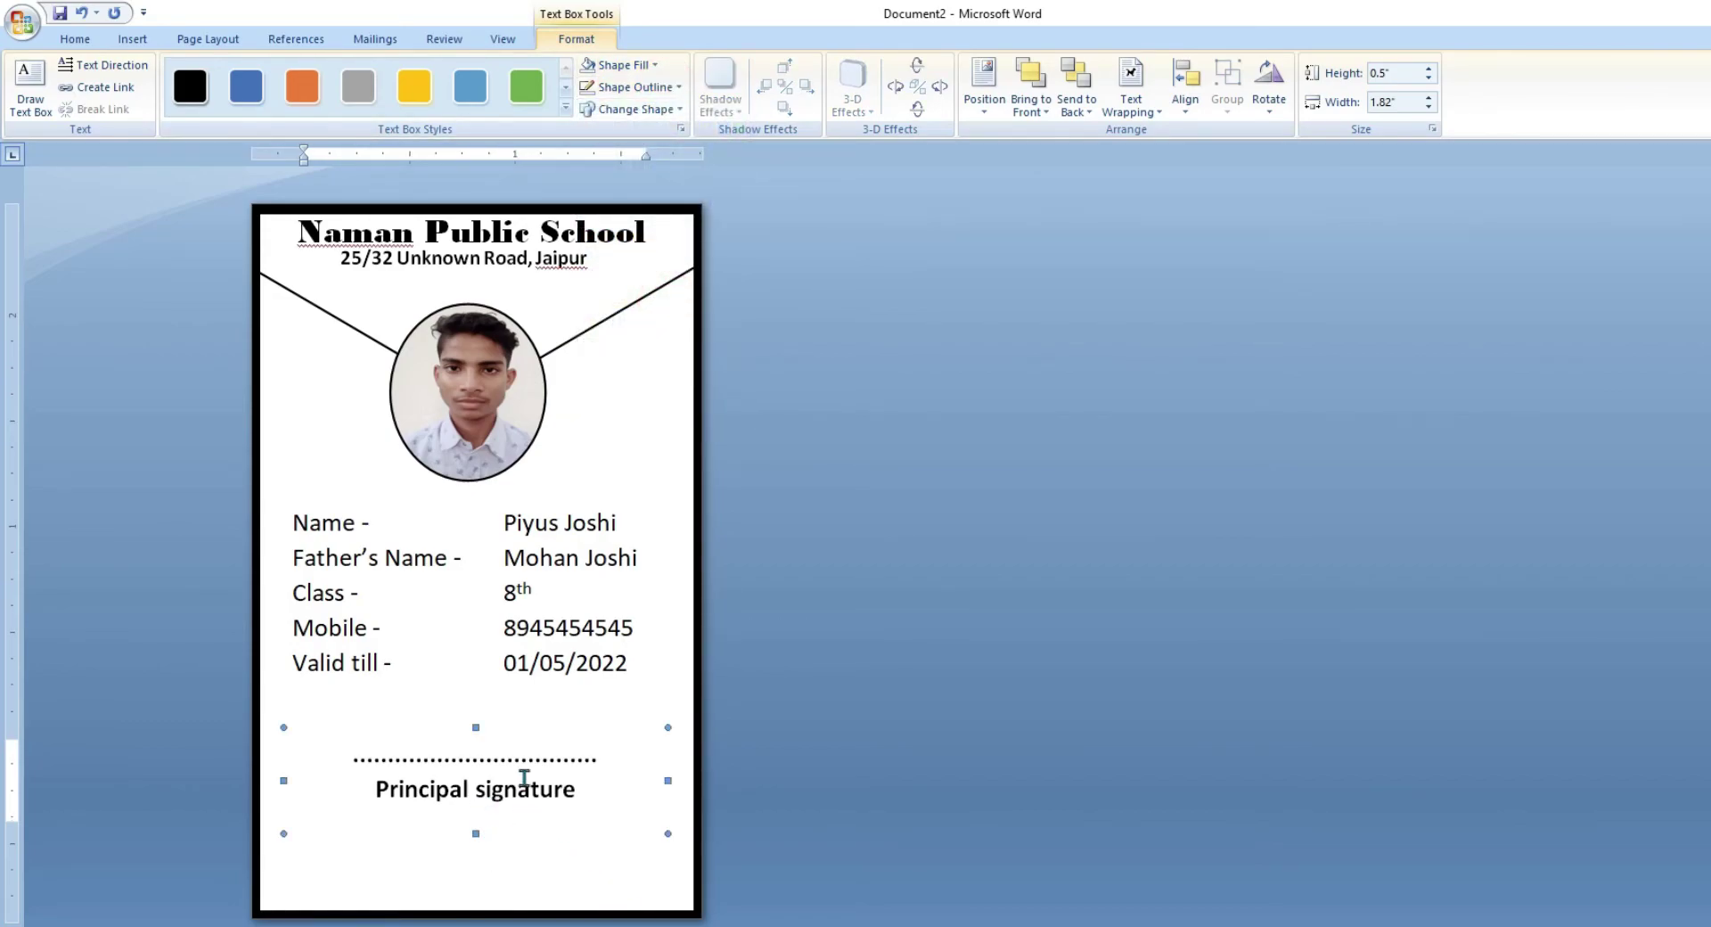
Draw a footer text box at the card bottom, type the school's phone and e-mail, and set size 6
left_click(26, 102)
left_click_drag(268, 845, 692, 909)
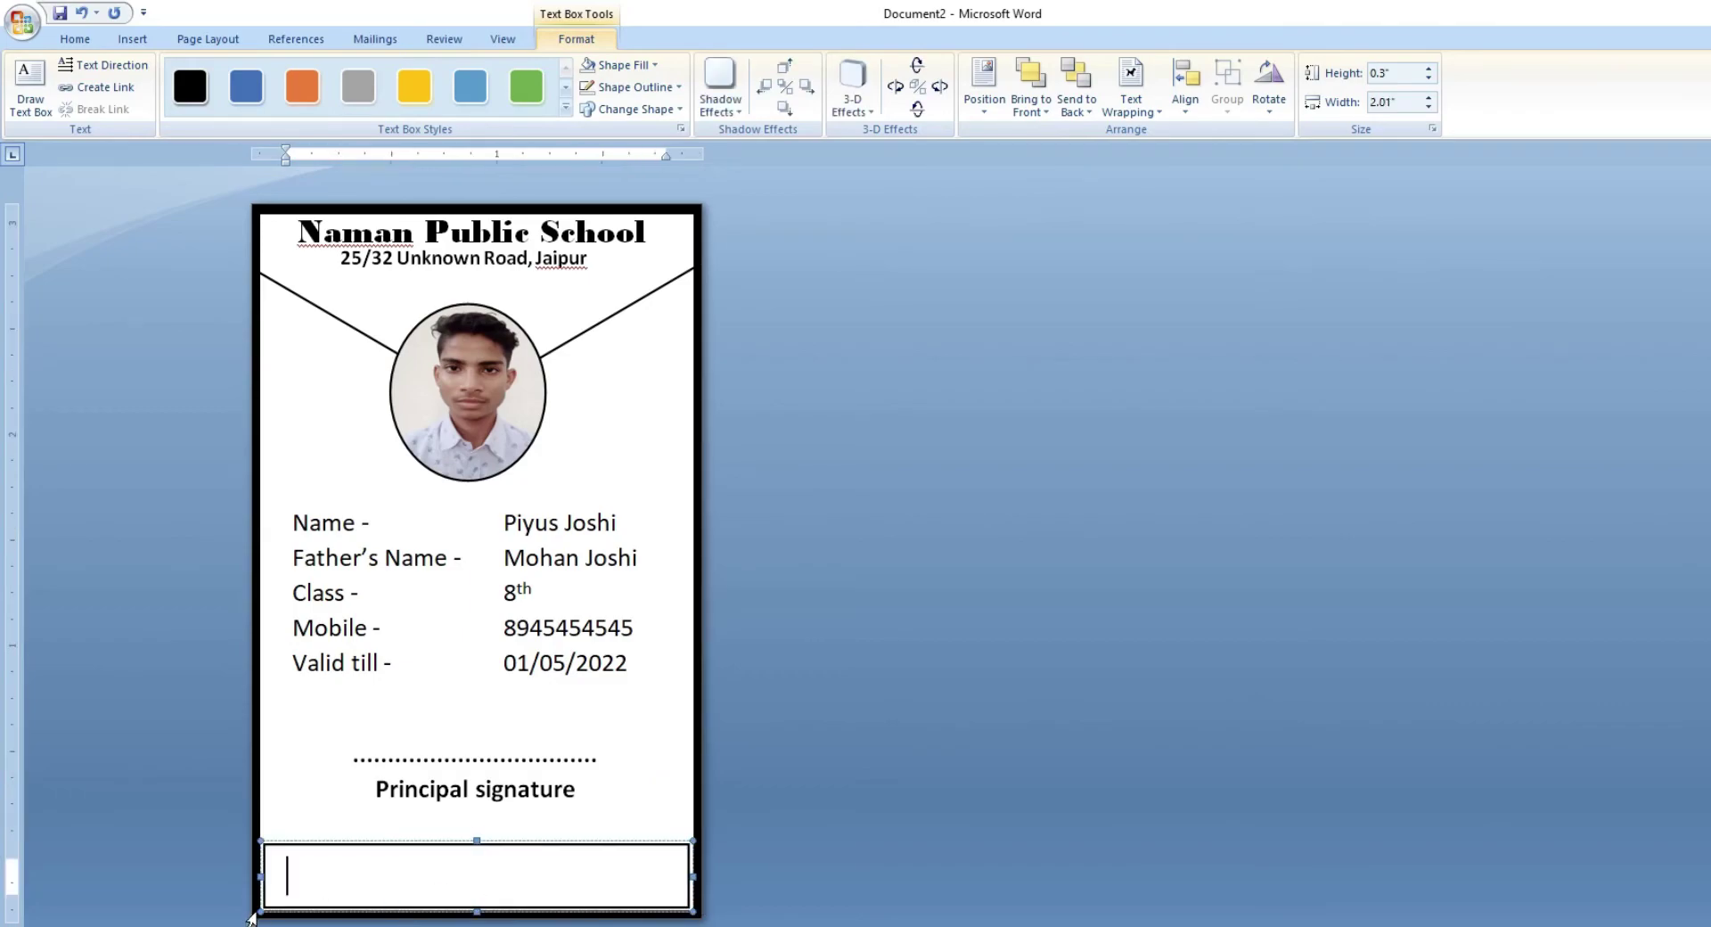
left_click(89, 41)
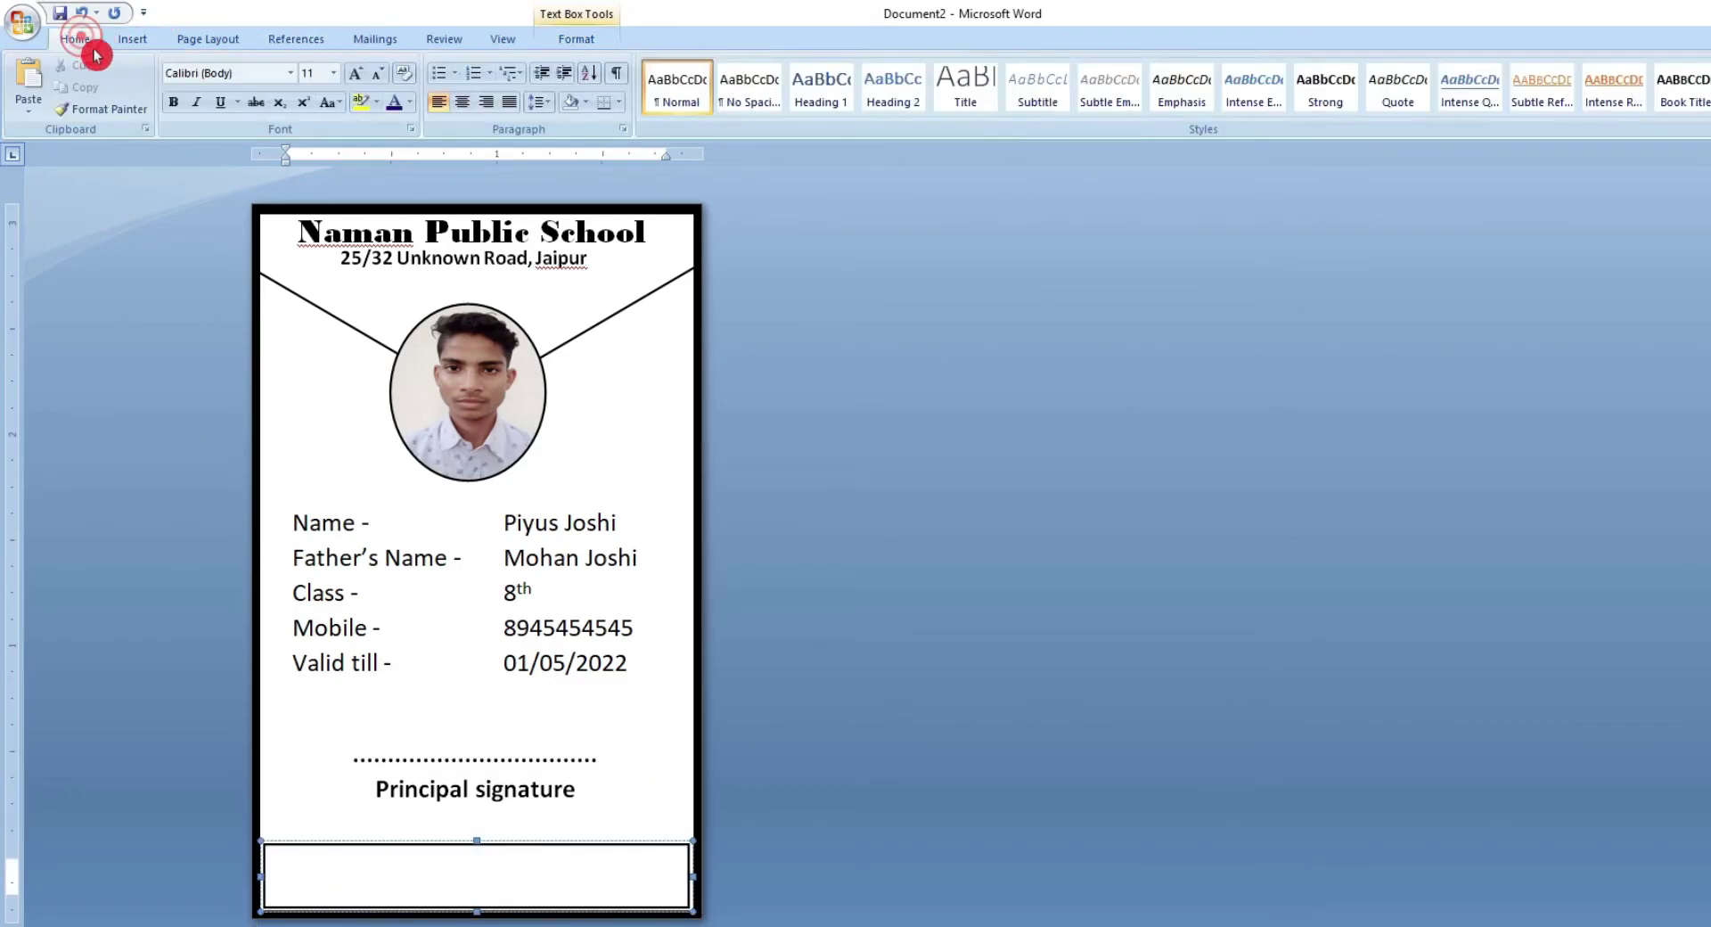
left_click(382, 80)
left_click(382, 80)
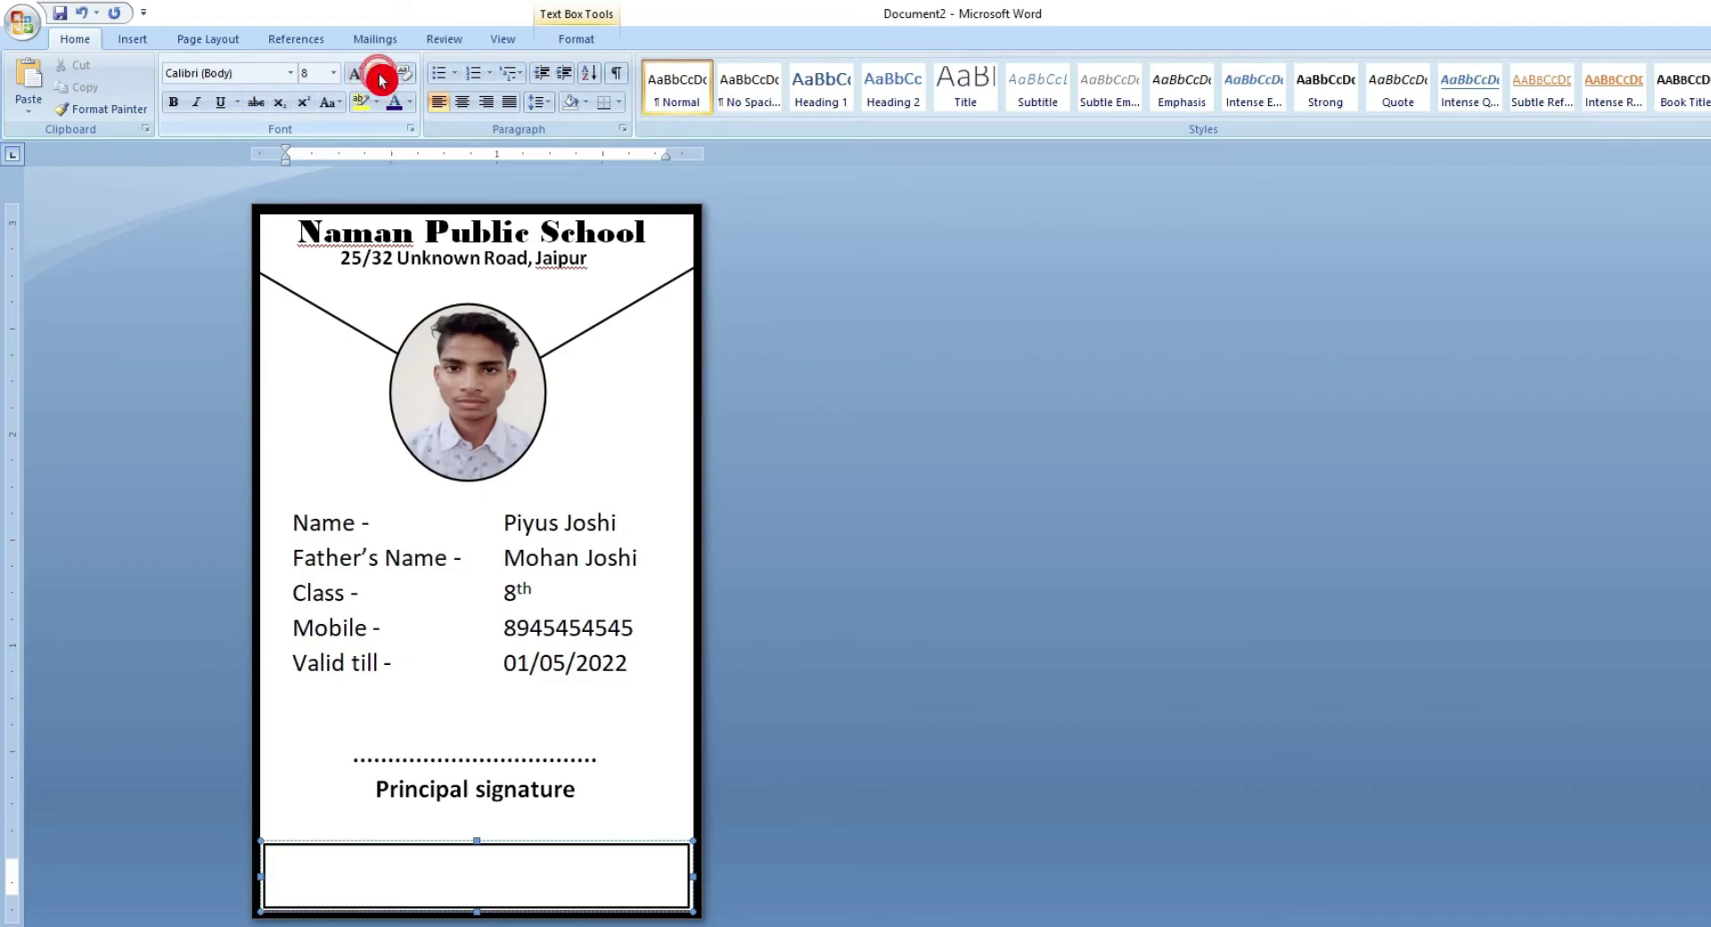
left_click(381, 80)
left_click(381, 80)
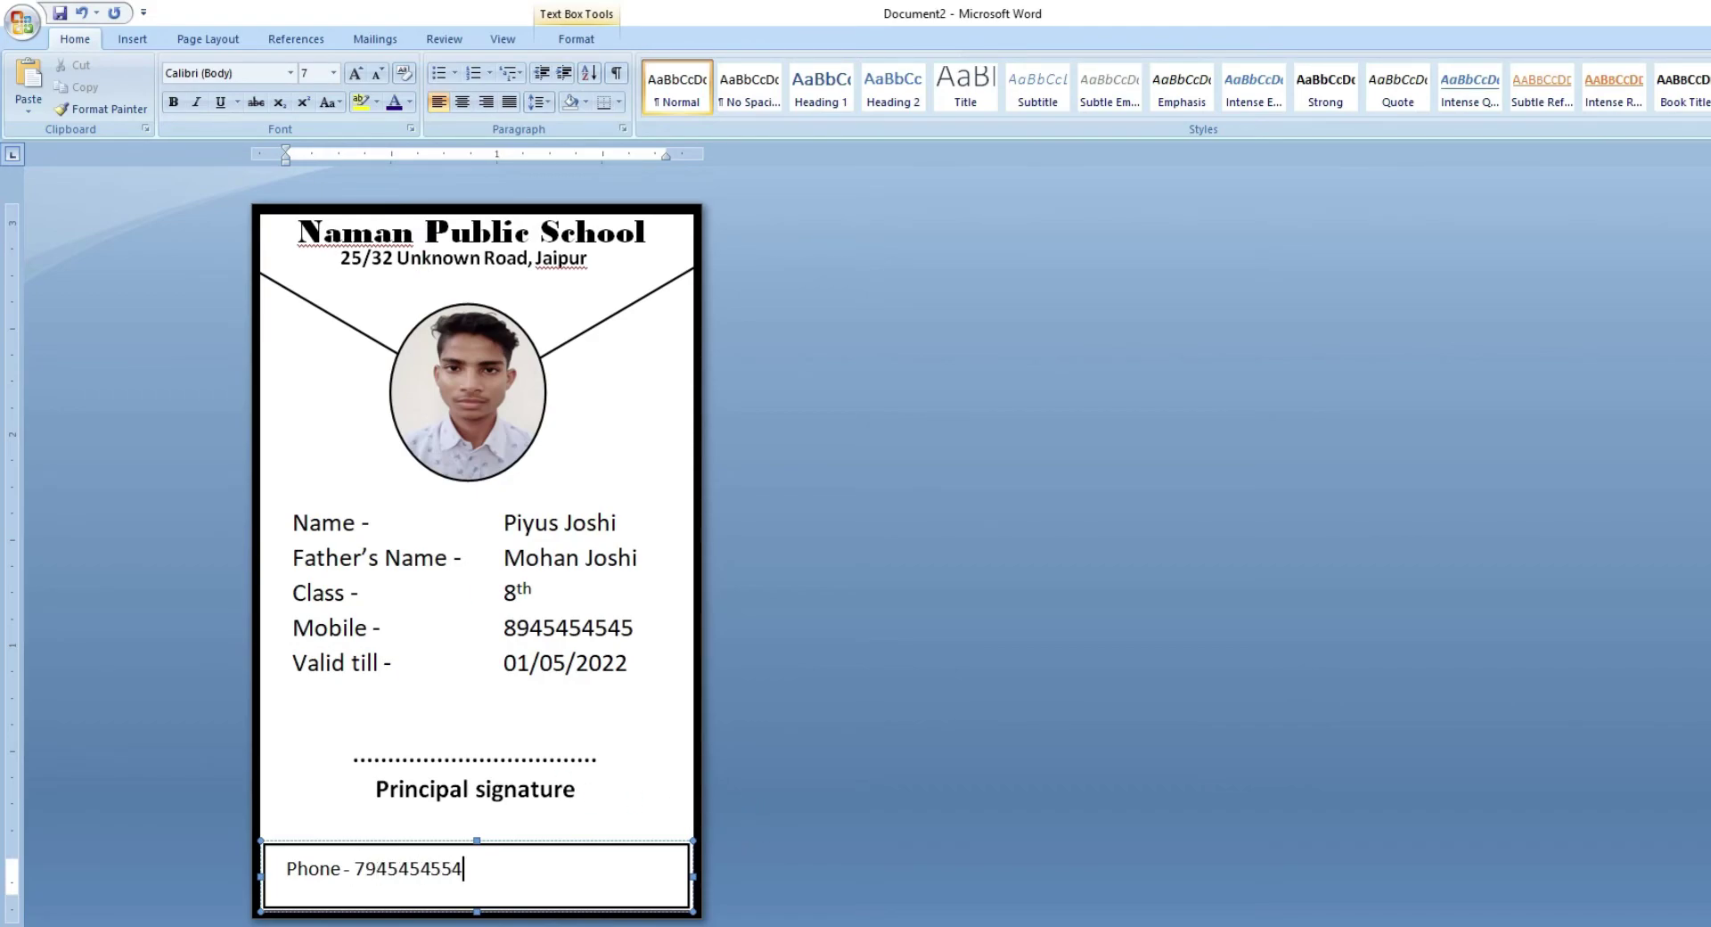
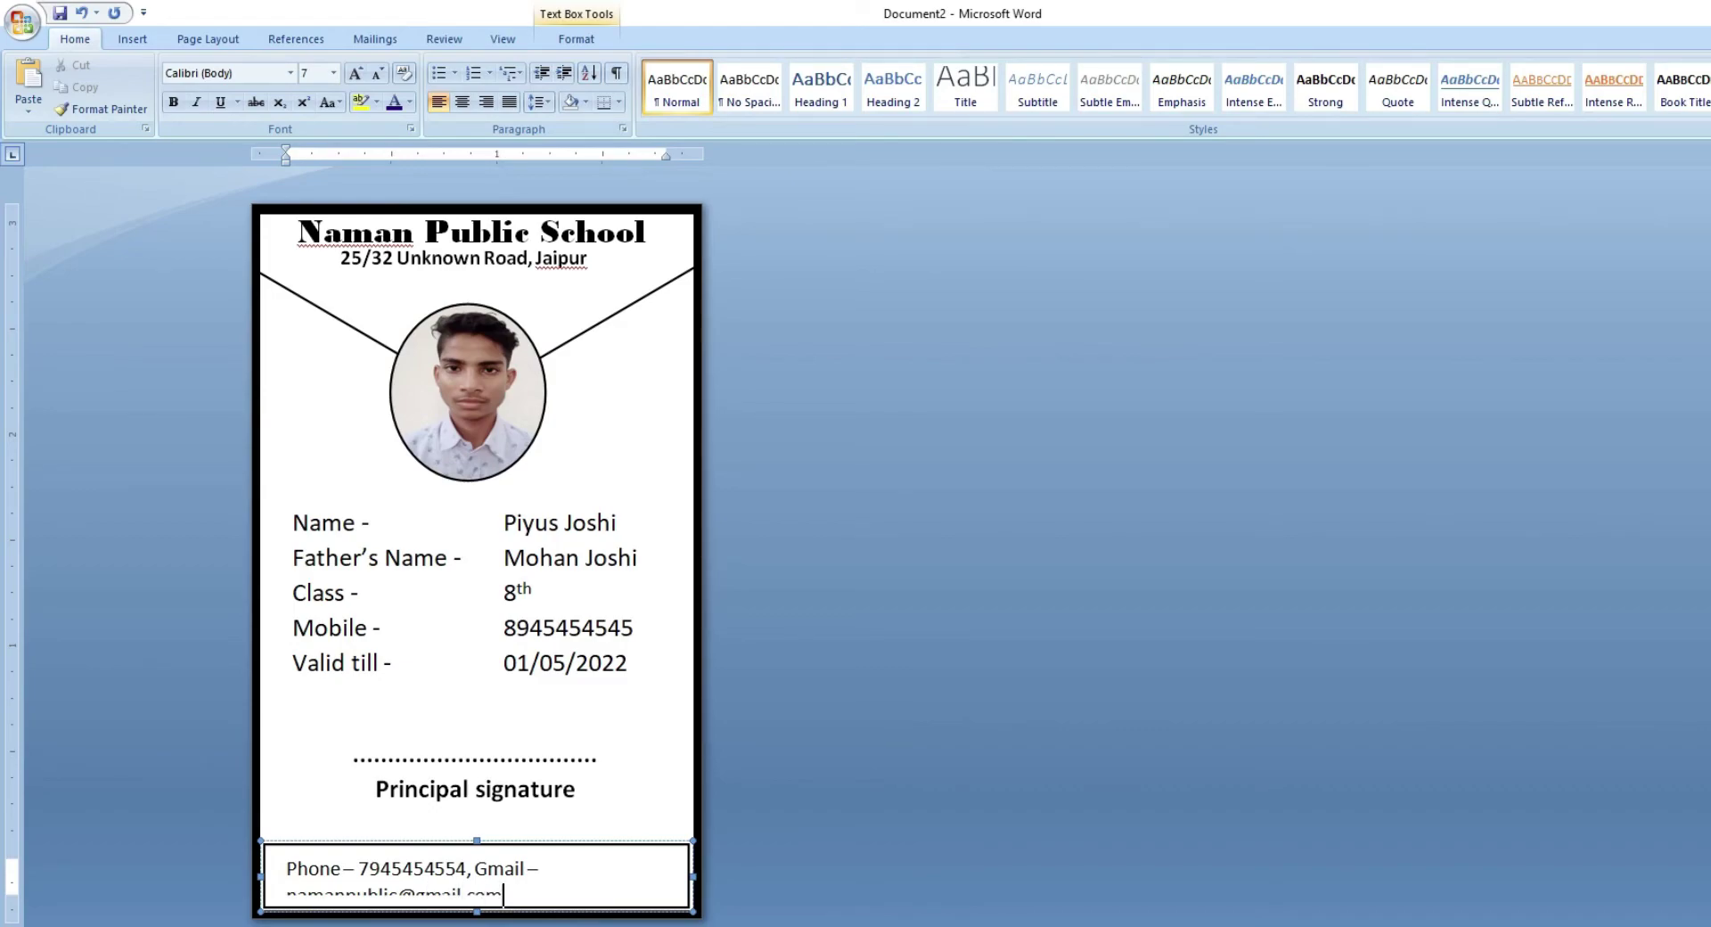
key("ctrl+a")
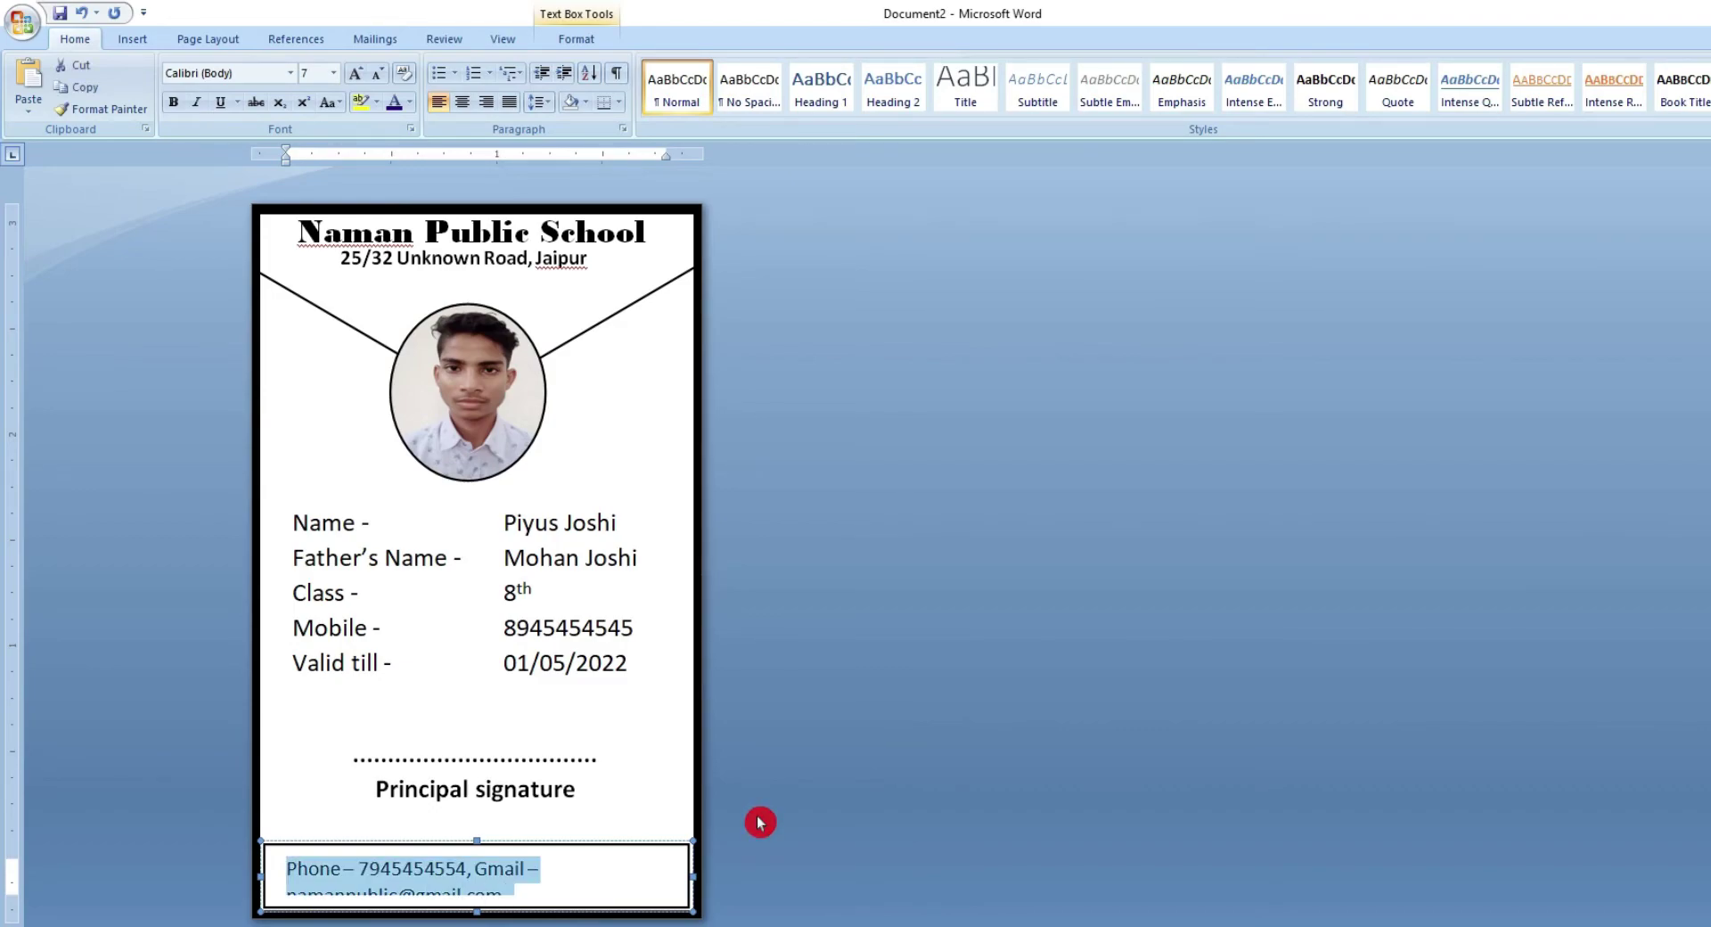
left_click(375, 73)
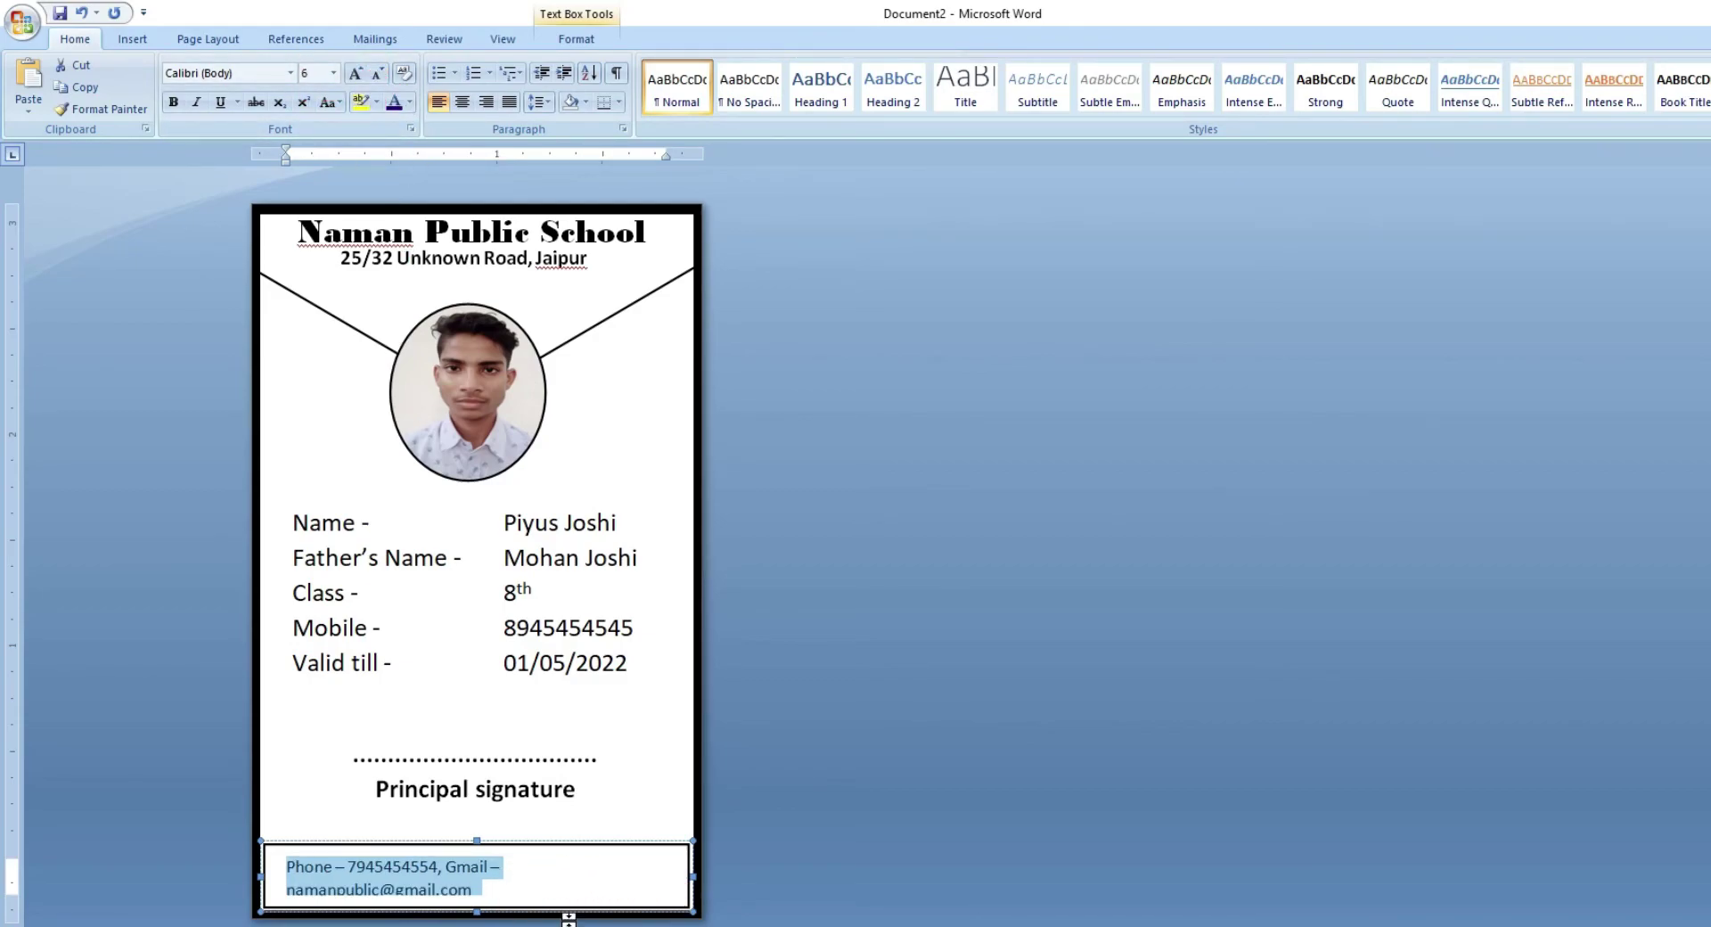
Widen and position the footer box across the card and centre its text
left_click_drag(691, 878, 916, 885)
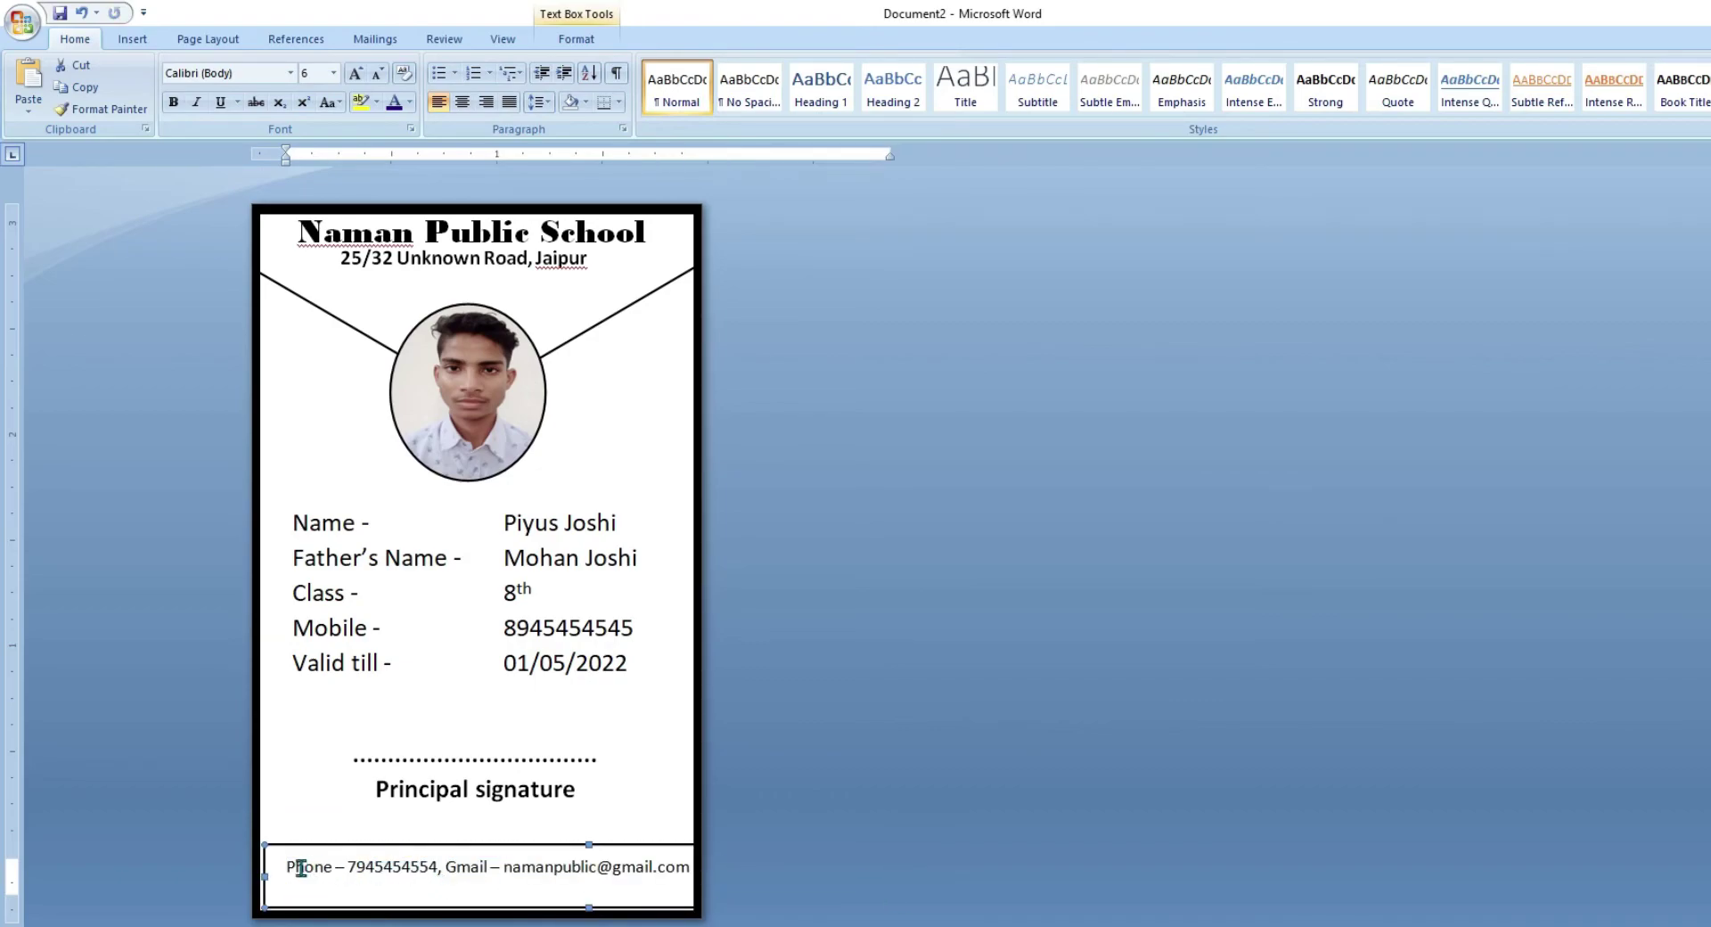
left_click_drag(412, 847, 386, 847)
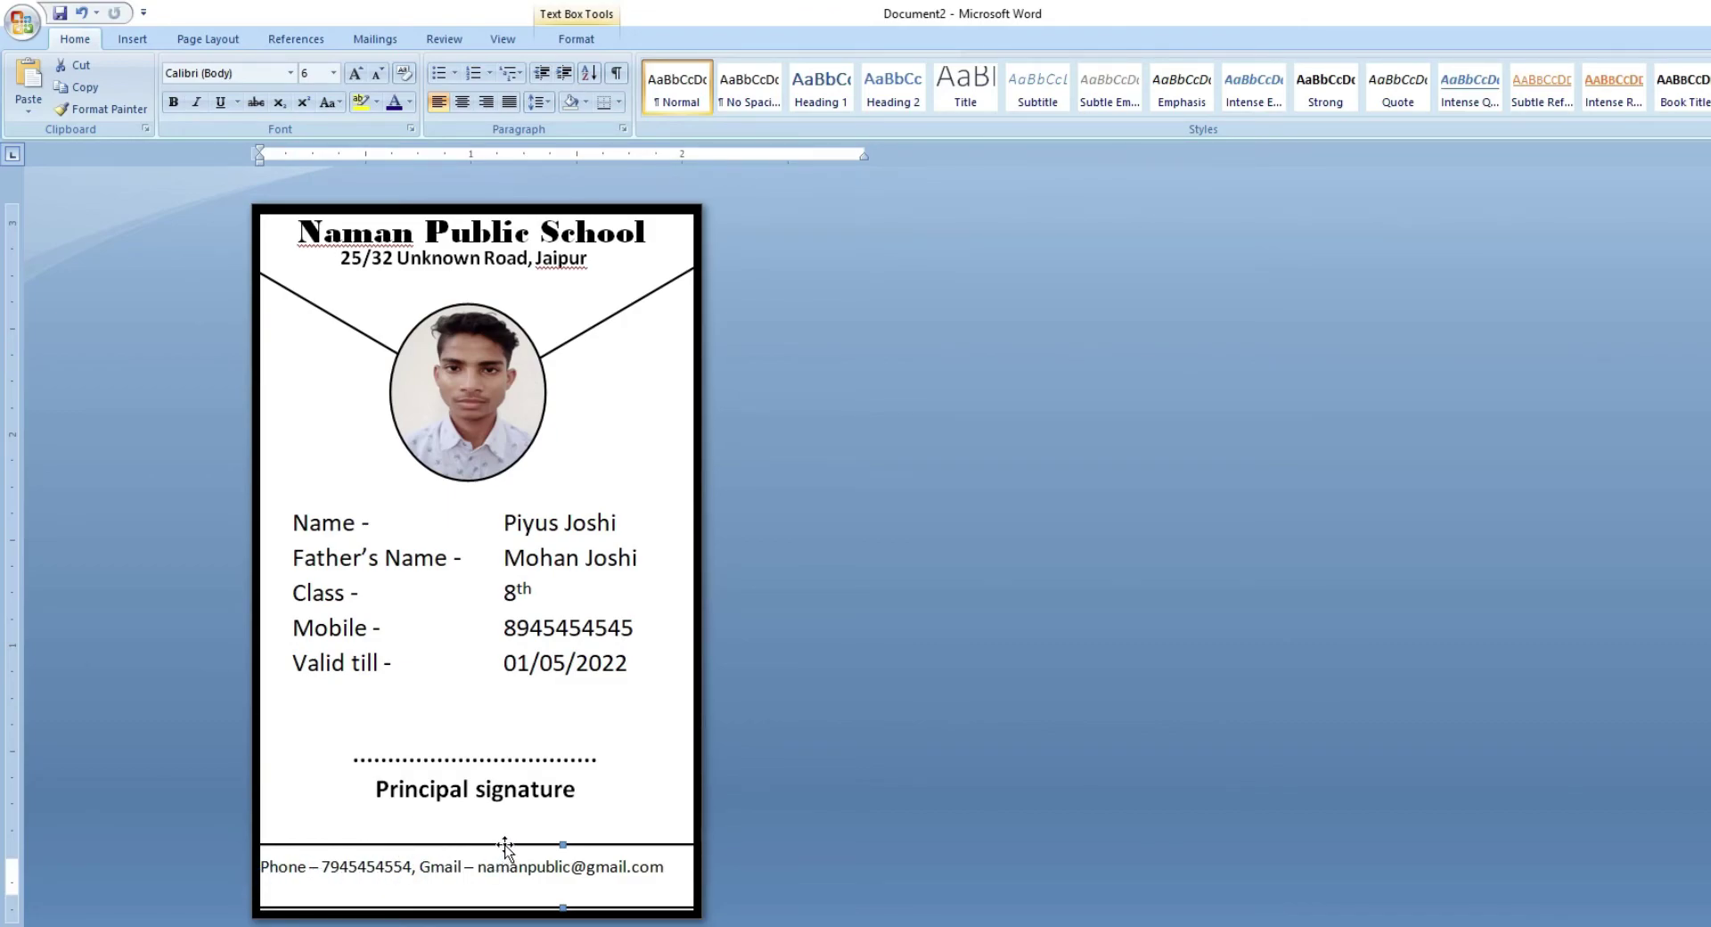
left_click_drag(507, 843, 552, 843)
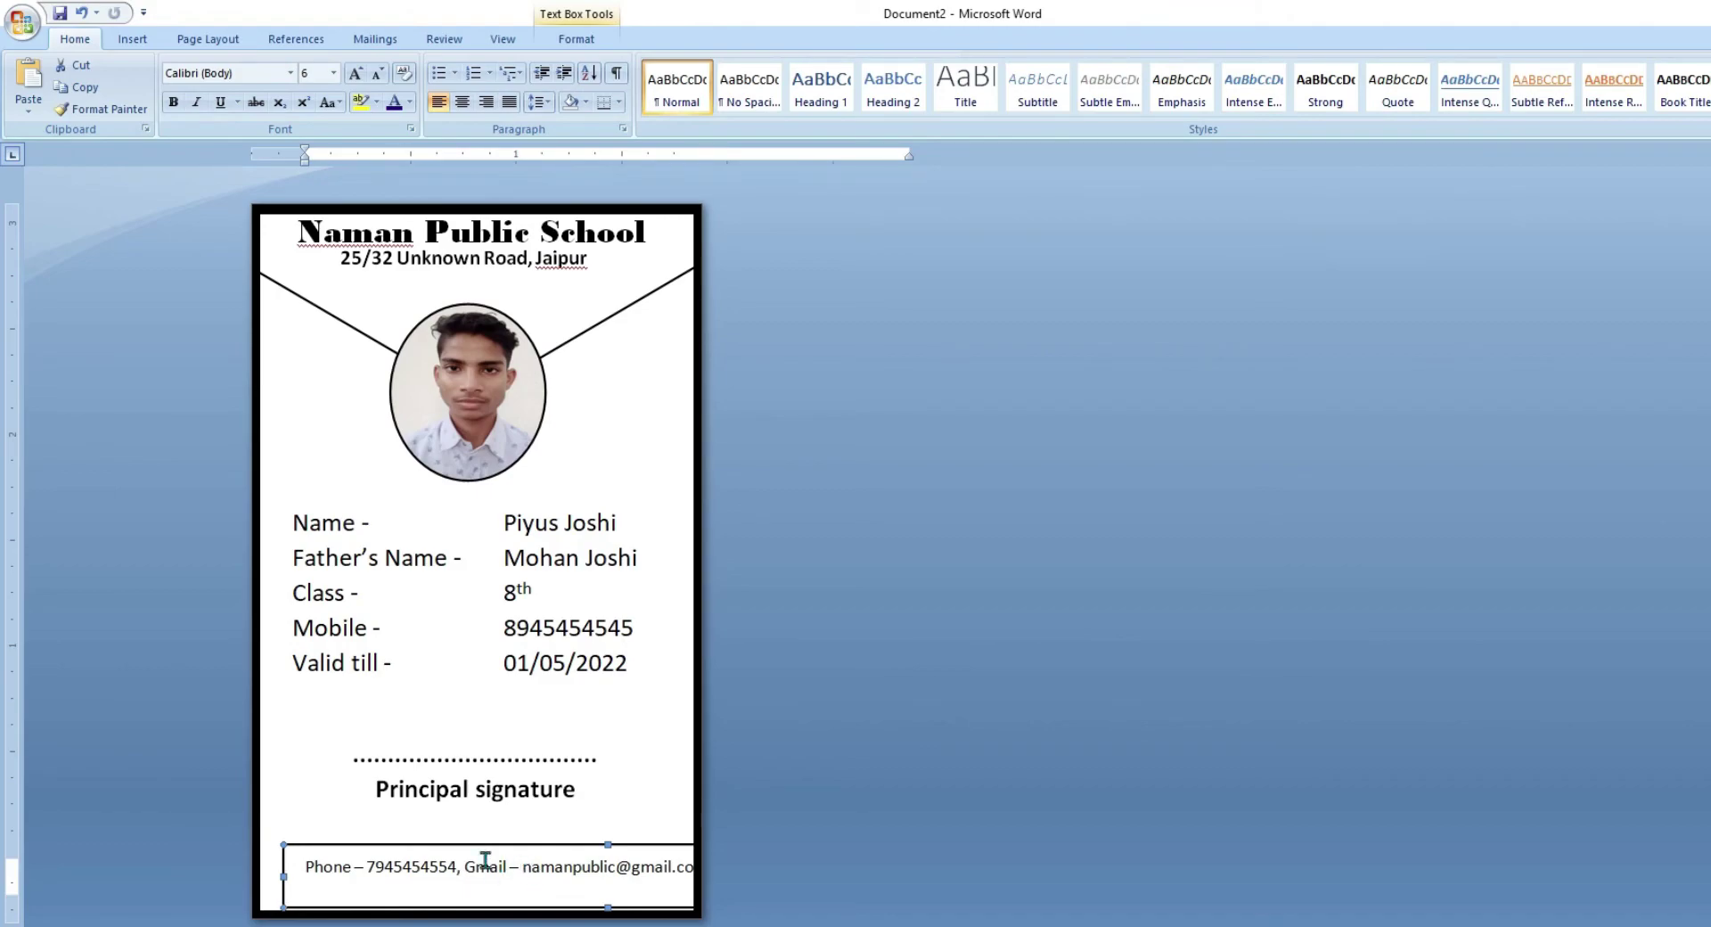
left_click(304, 864)
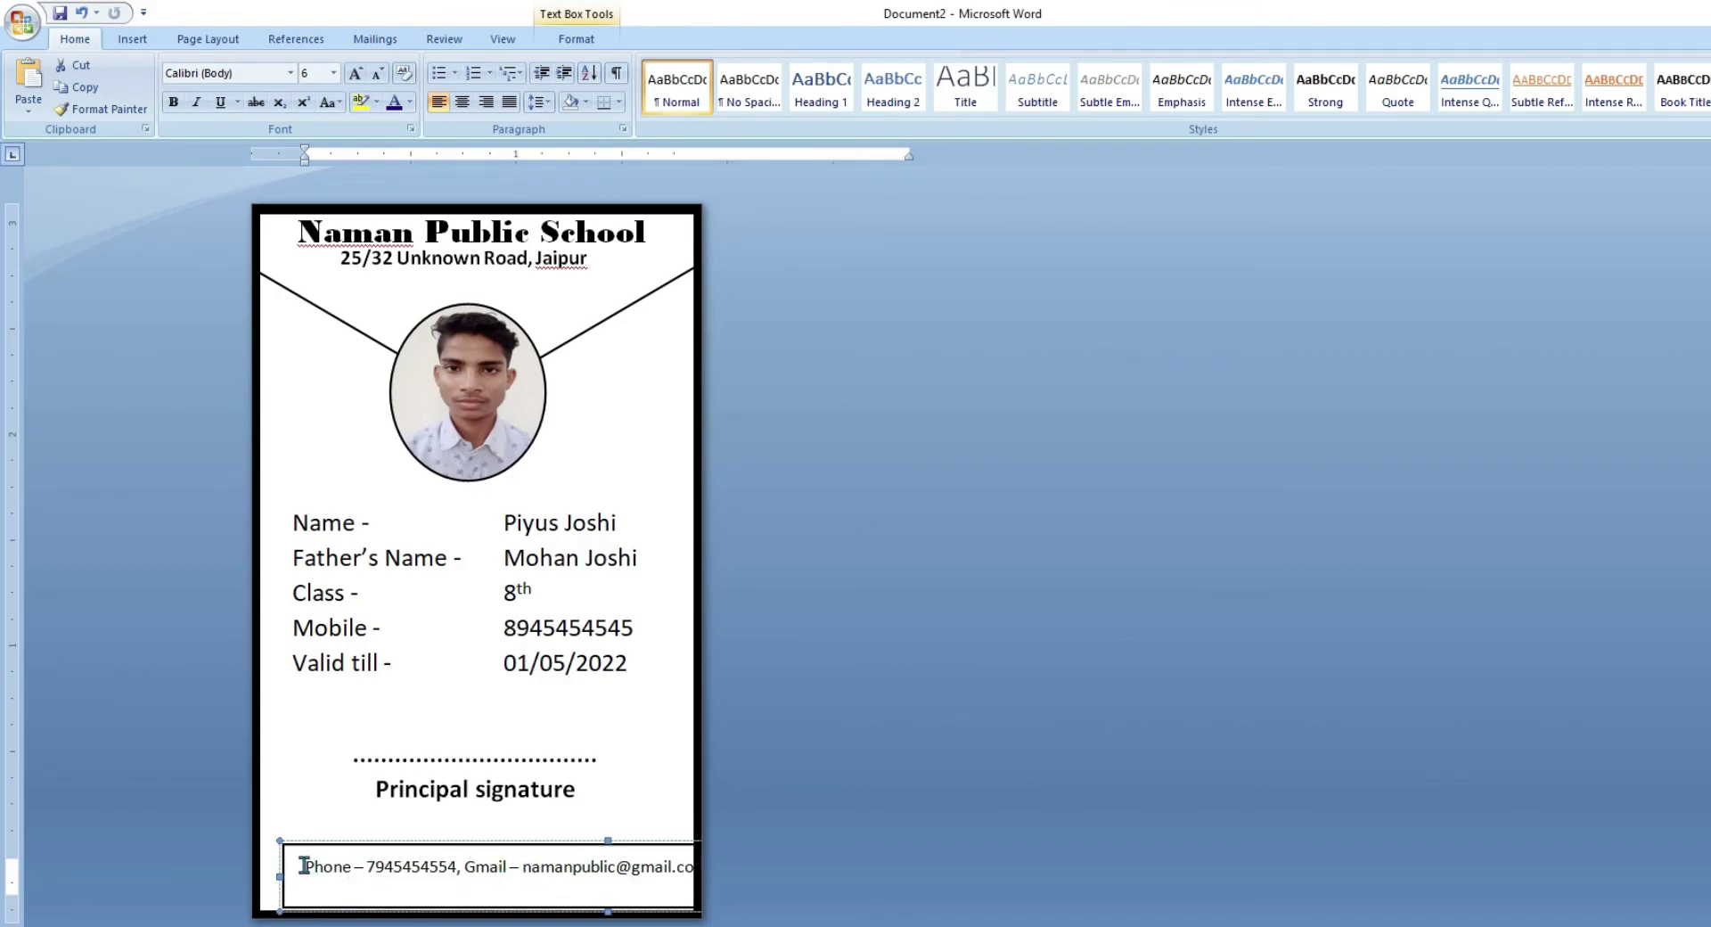
triple_click(388, 881)
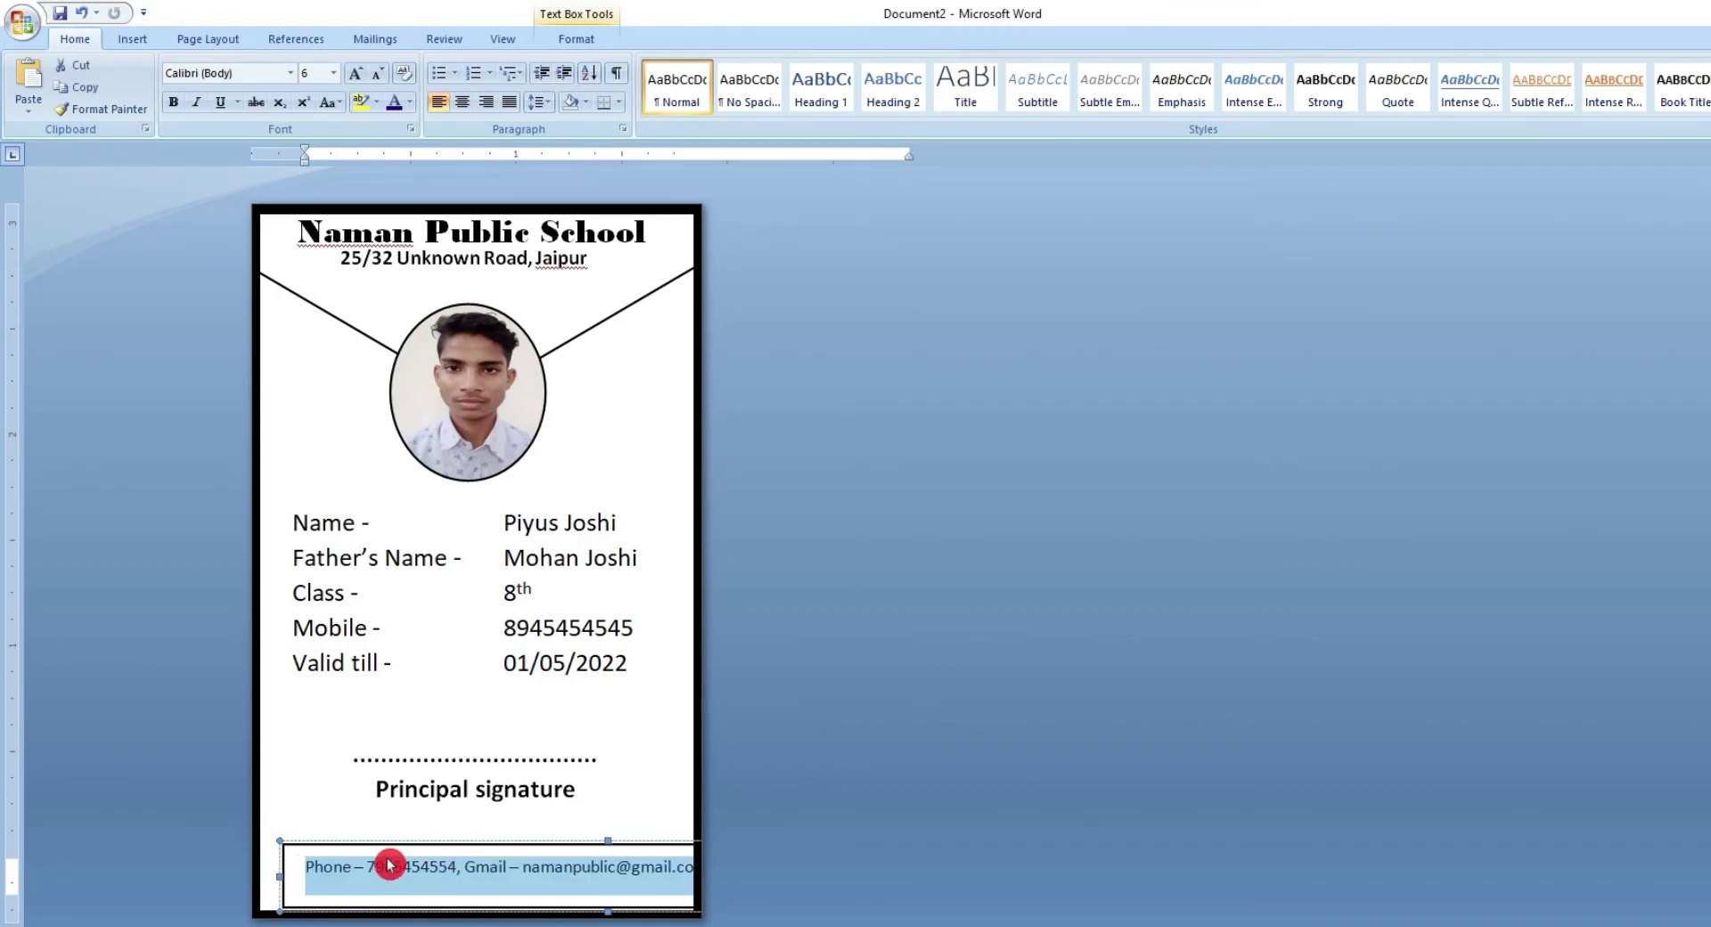
left_click(472, 106)
left_click(659, 842)
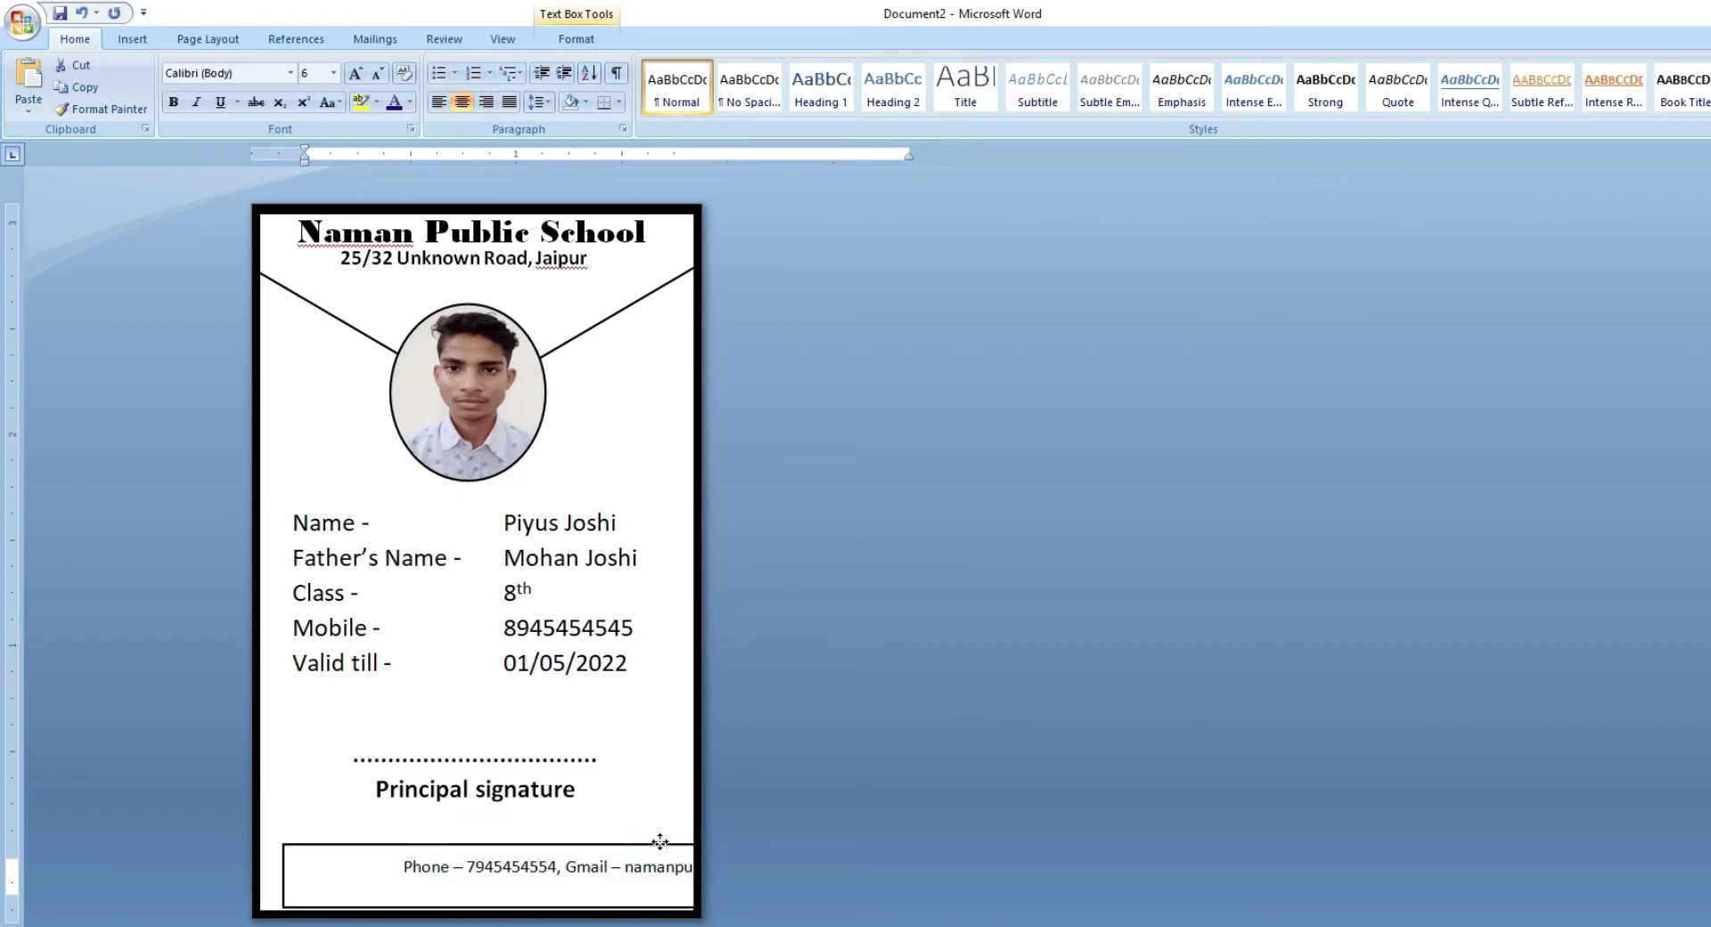
left_click_drag(660, 842, 538, 845)
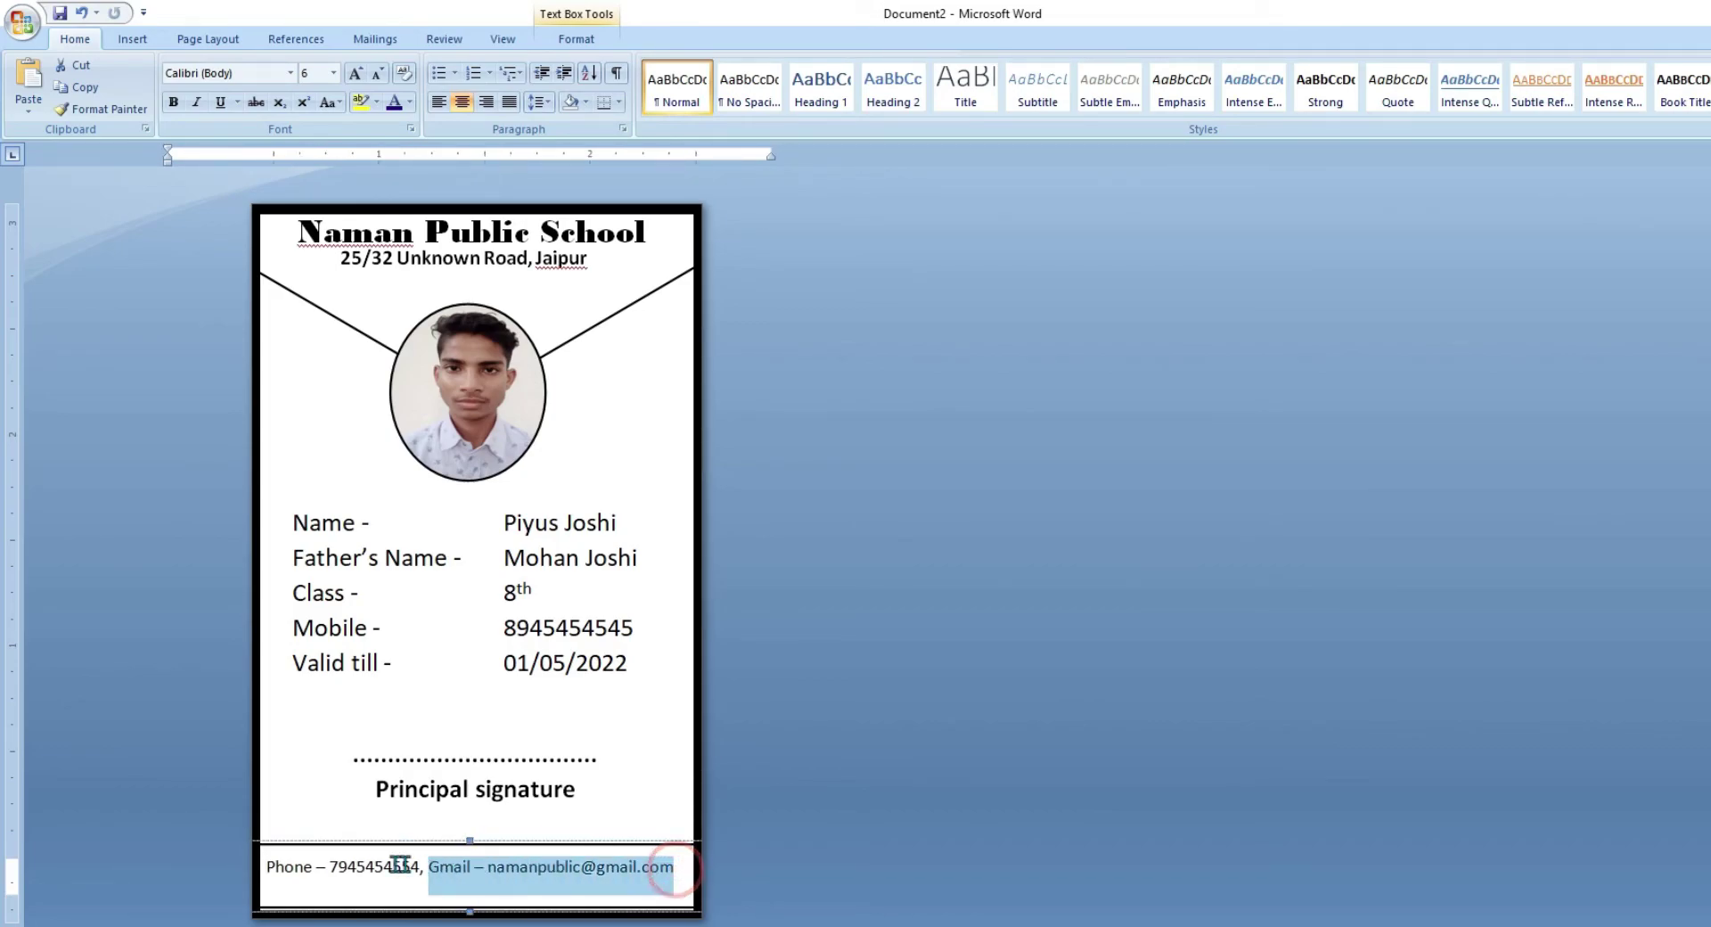
Make the footer contact line bold and nudge the box slightly down
left_click_drag(675, 869, 267, 867)
left_click(301, 833)
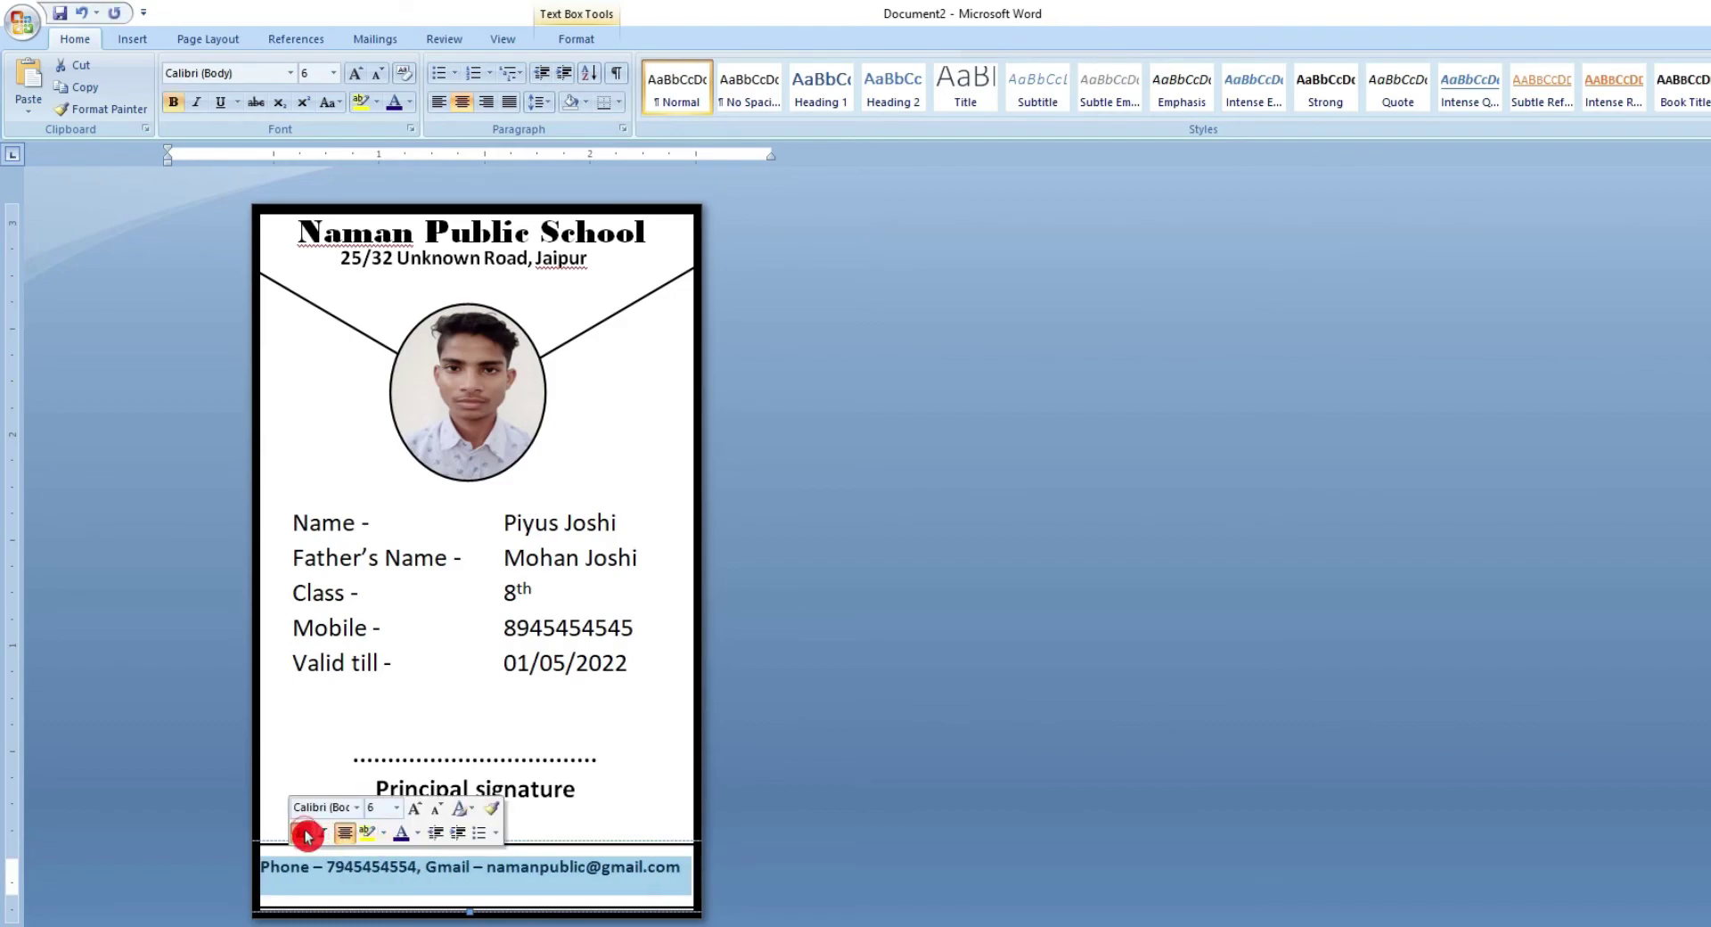
left_click(470, 900)
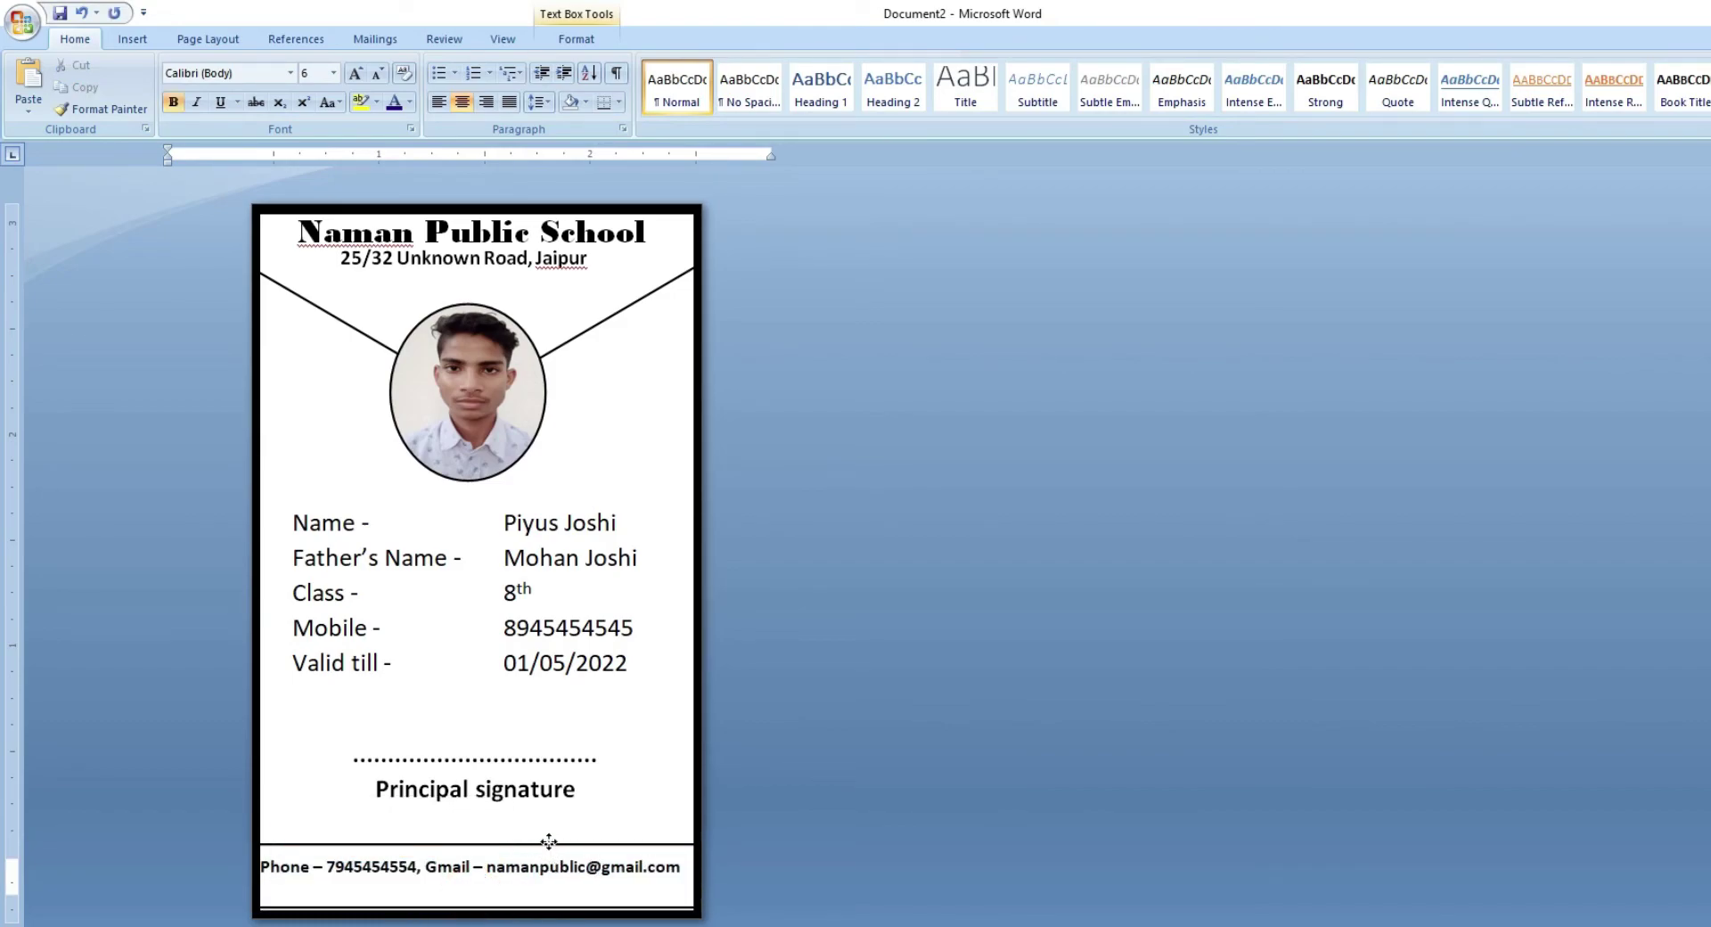
left_click_drag(545, 841, 549, 852)
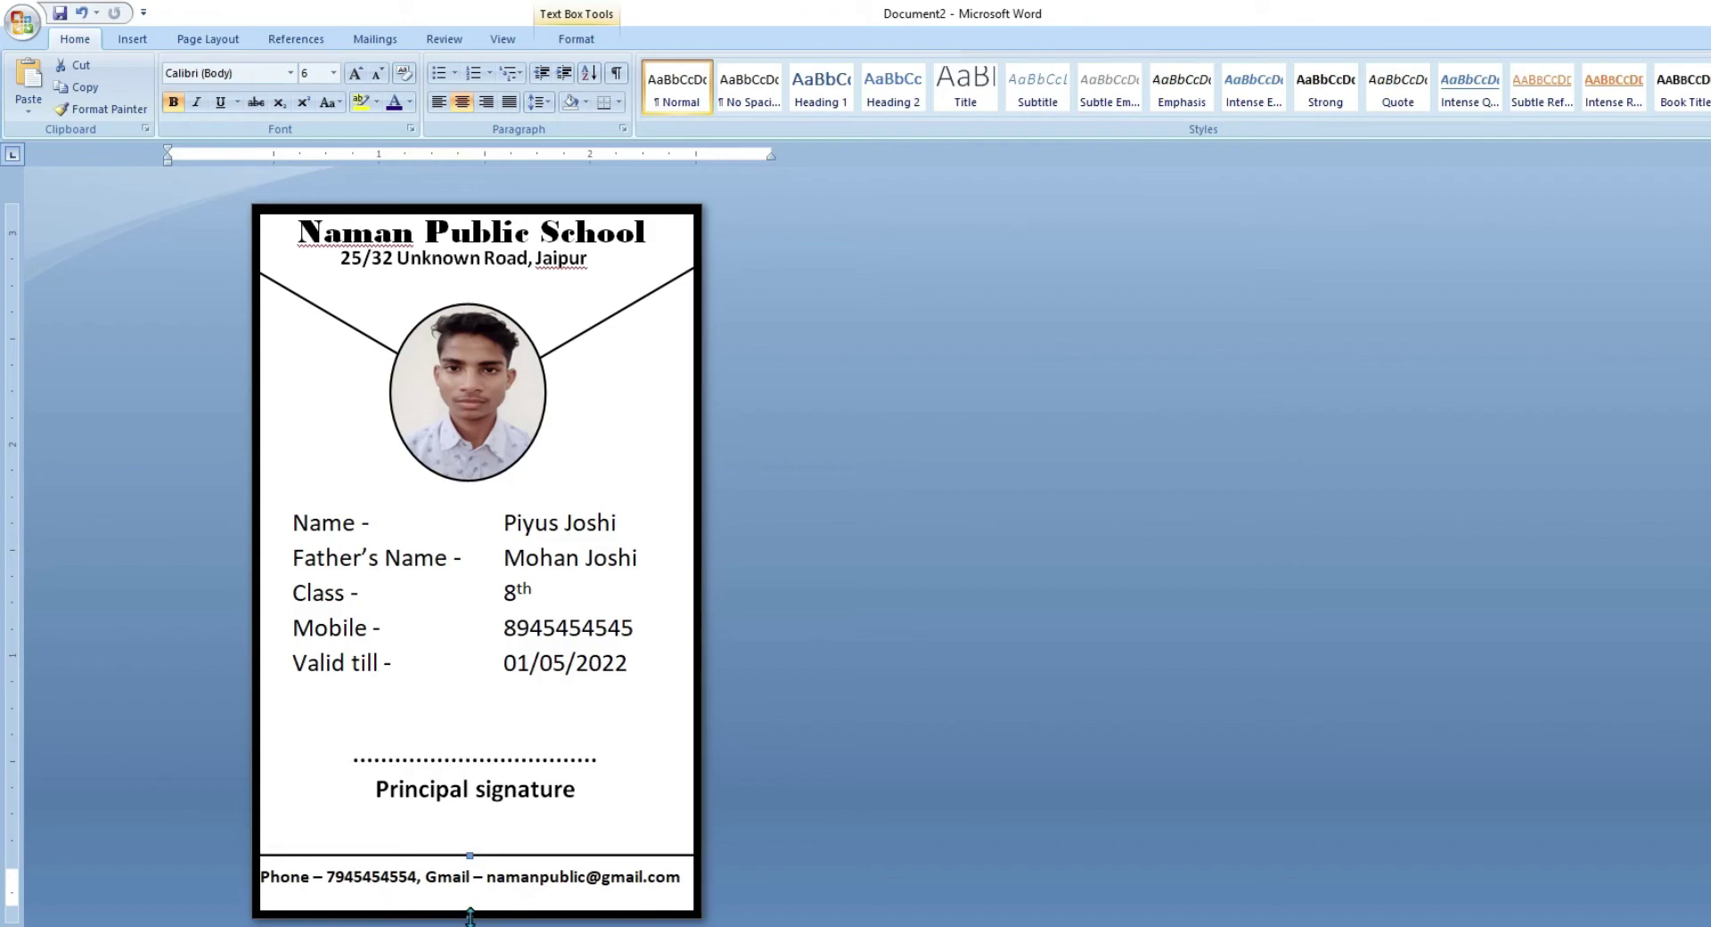
left_click_drag(469, 913, 475, 918)
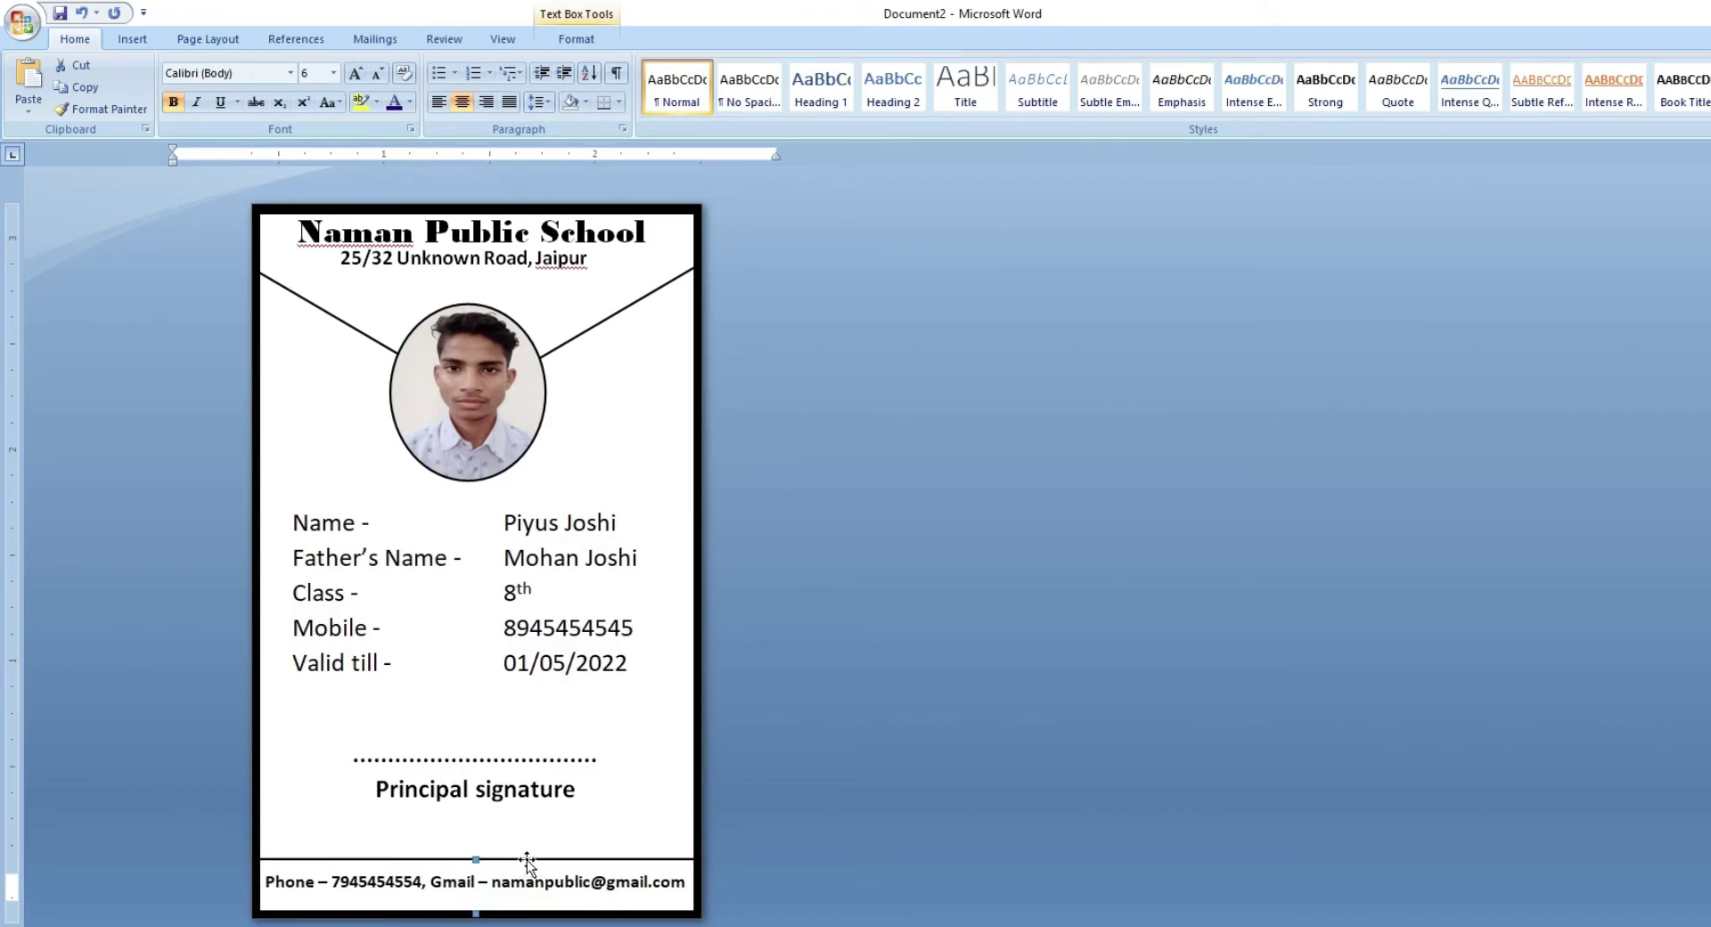
Give the footer contact box a Blue shape fill, then select the header shape behind the photo
left_click(576, 40)
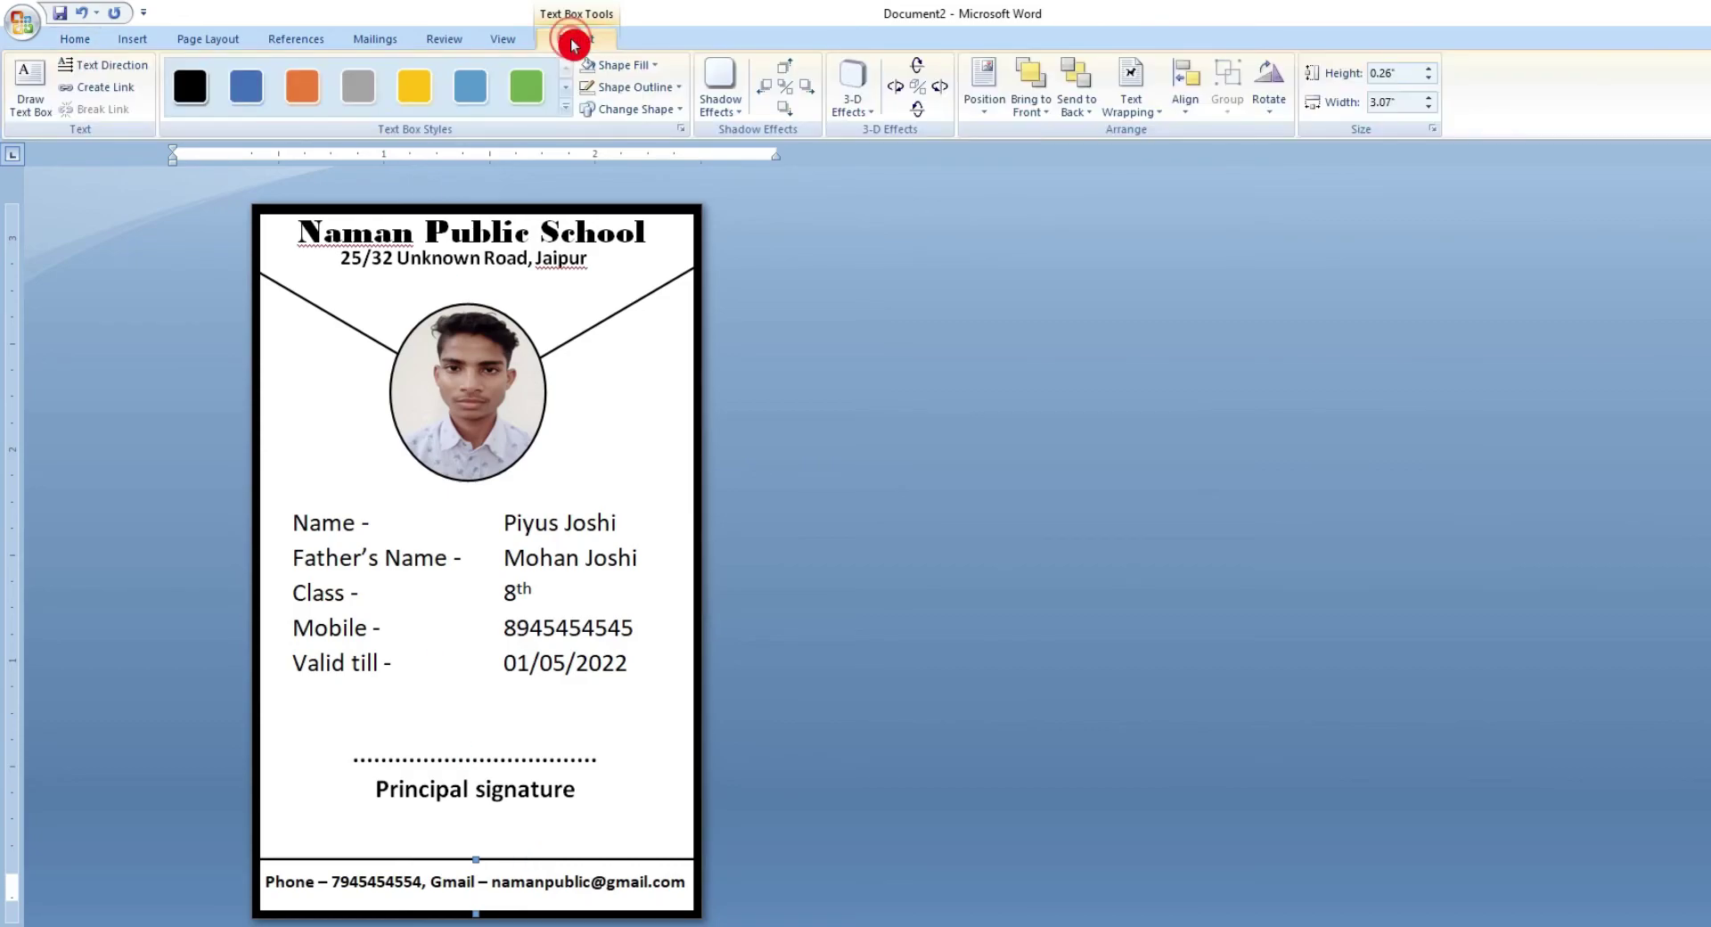
left_click(648, 71)
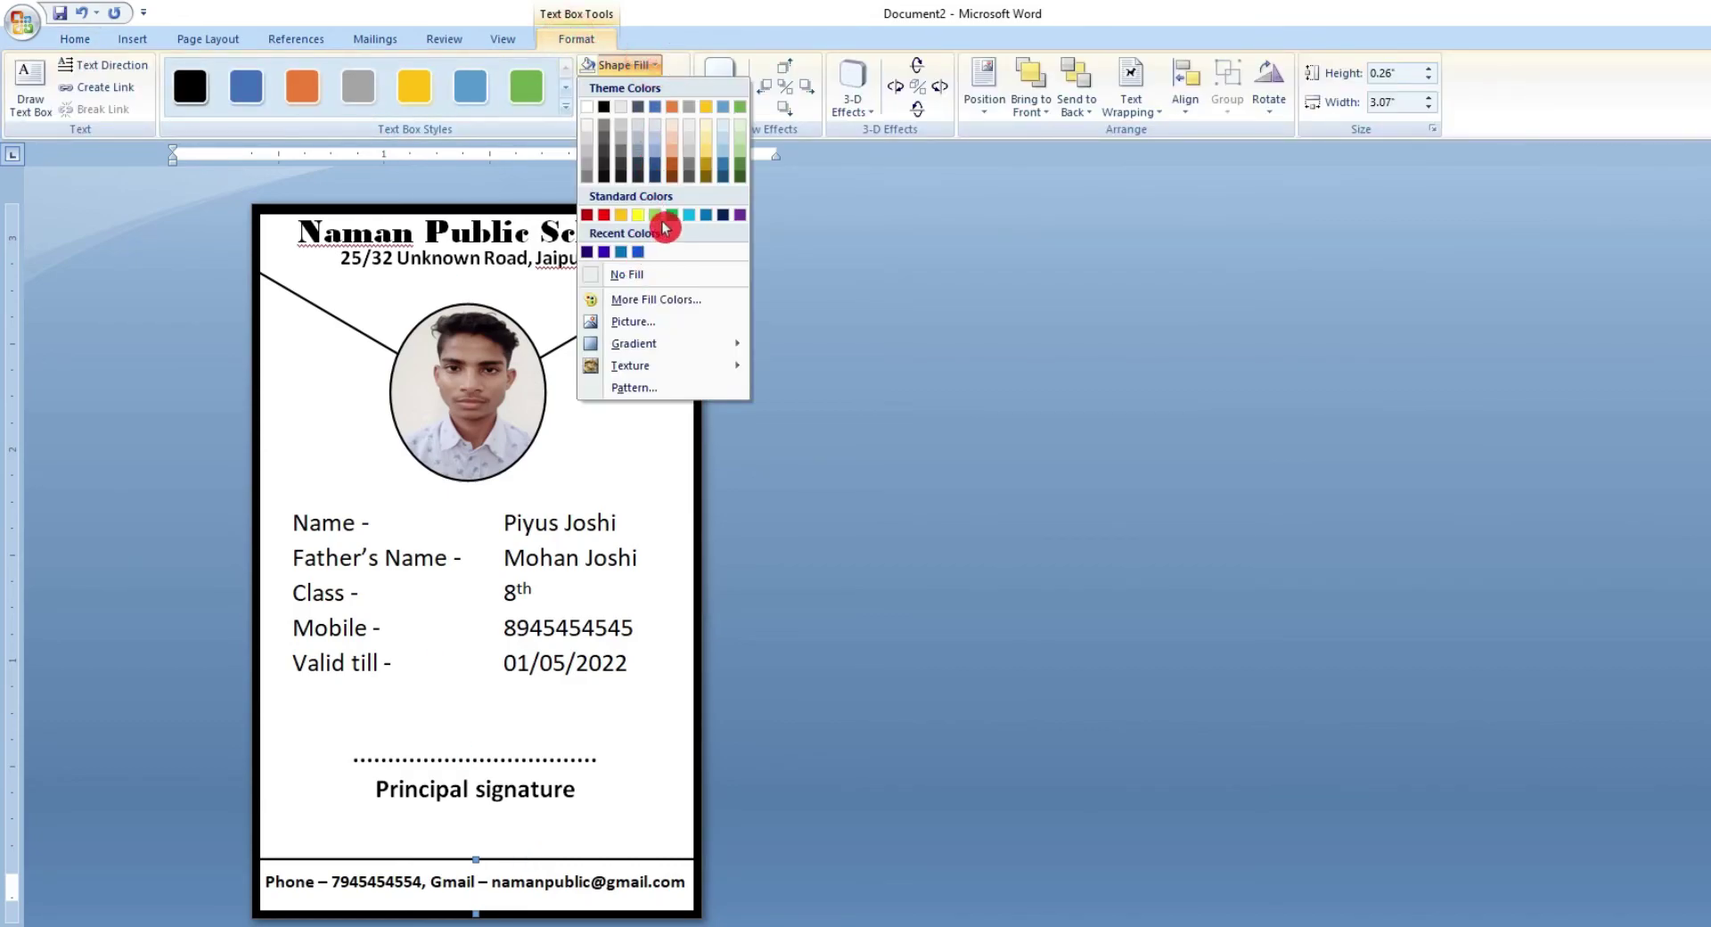
left_click(609, 257)
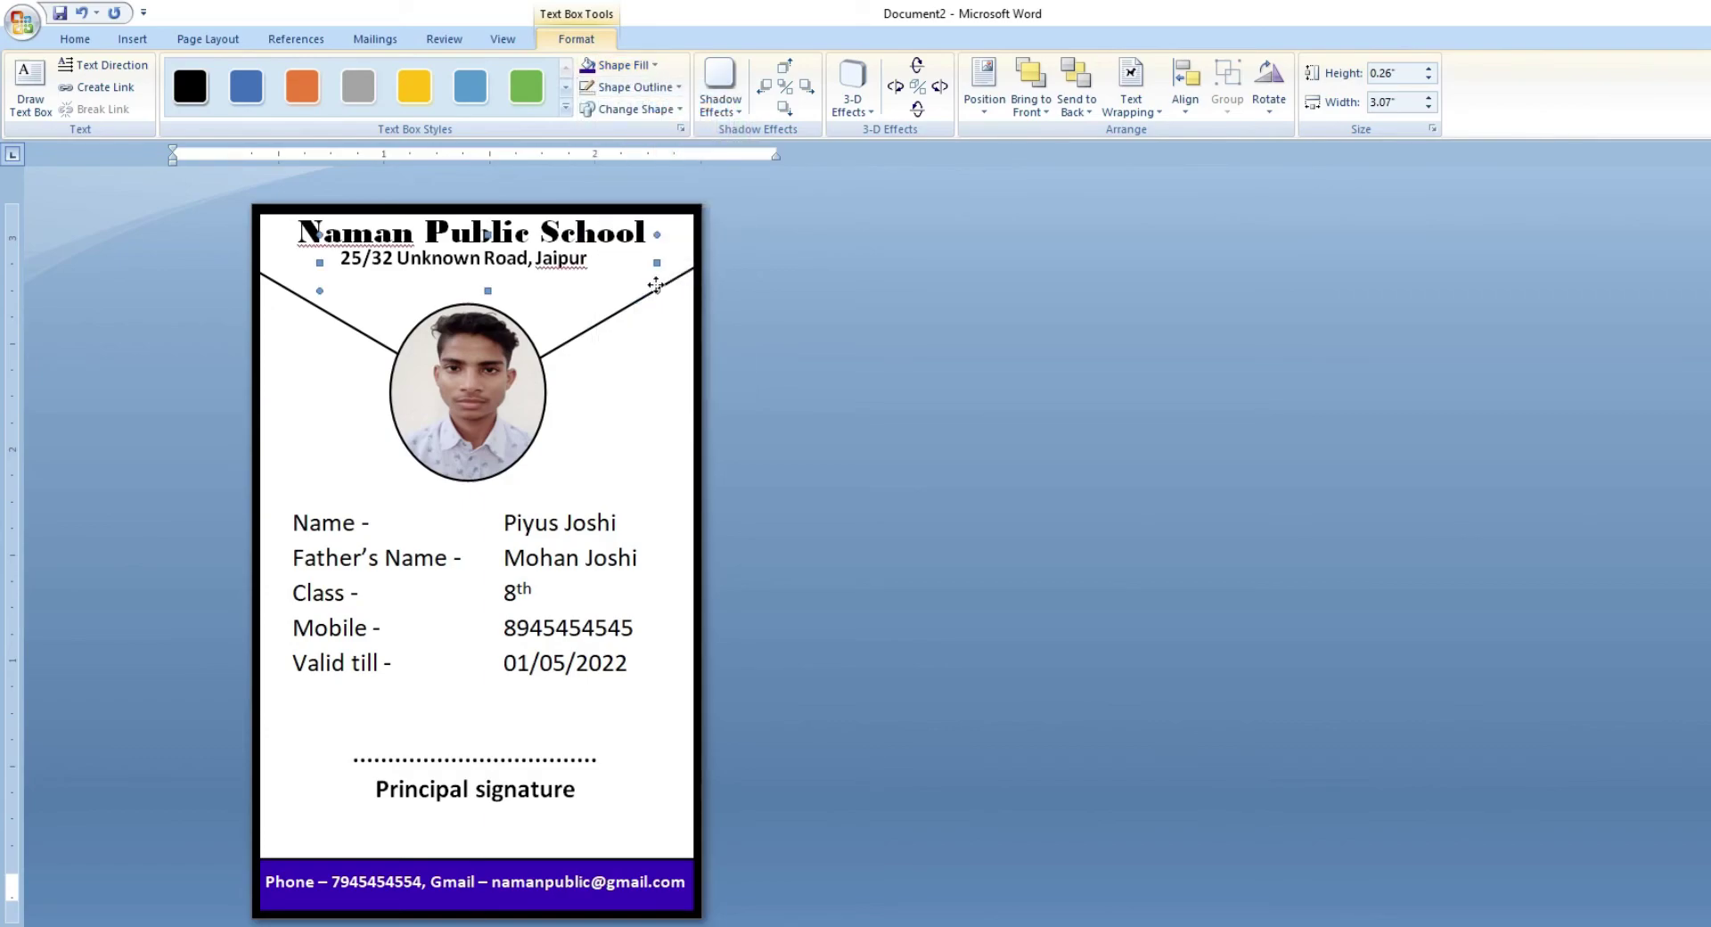
left_click(602, 275)
left_click(493, 319)
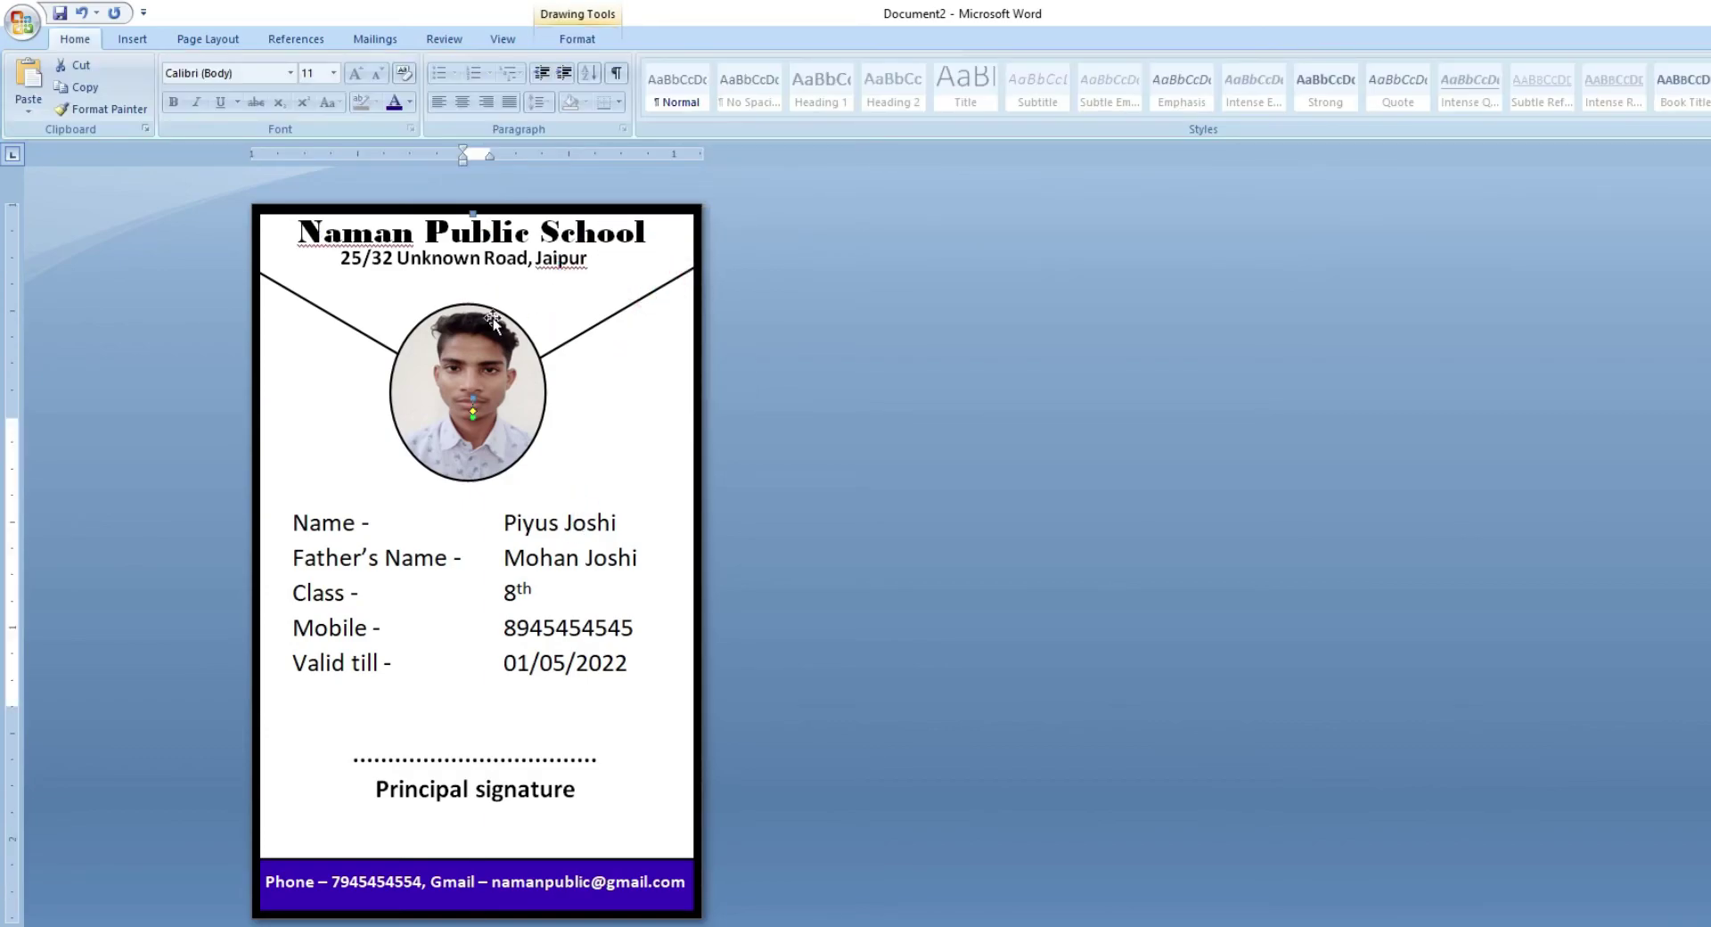
Open More Gradients for the header shape and choose the From center shading style
left_click(592, 327)
left_click(574, 40)
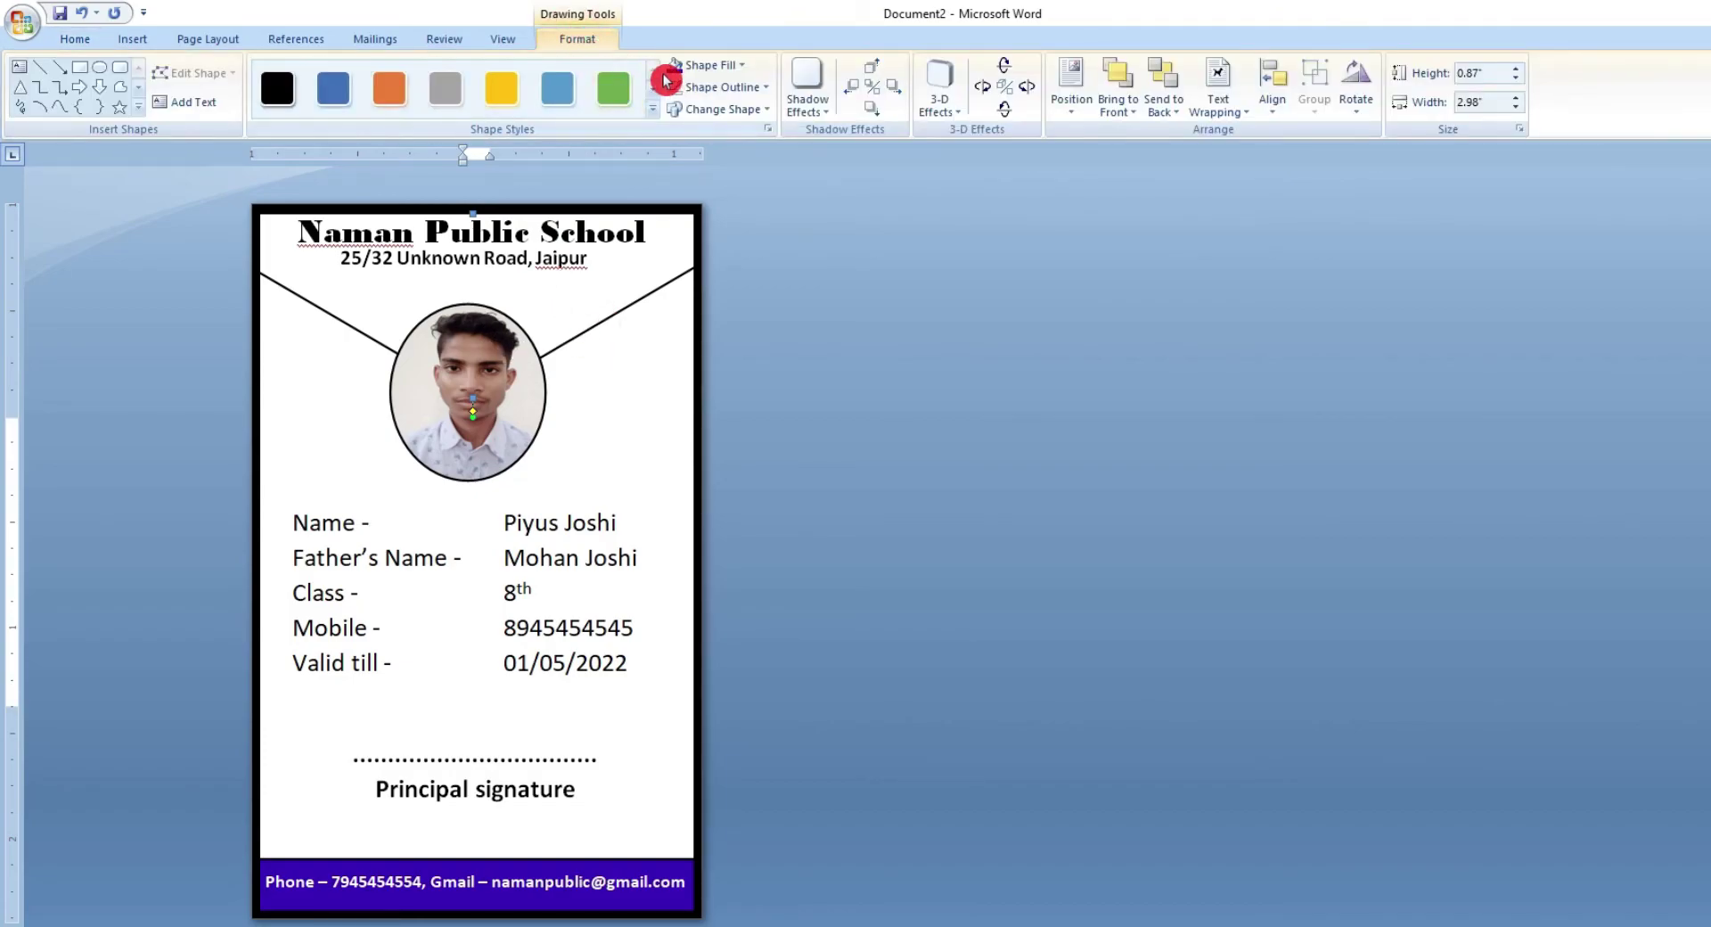
left_click(743, 71)
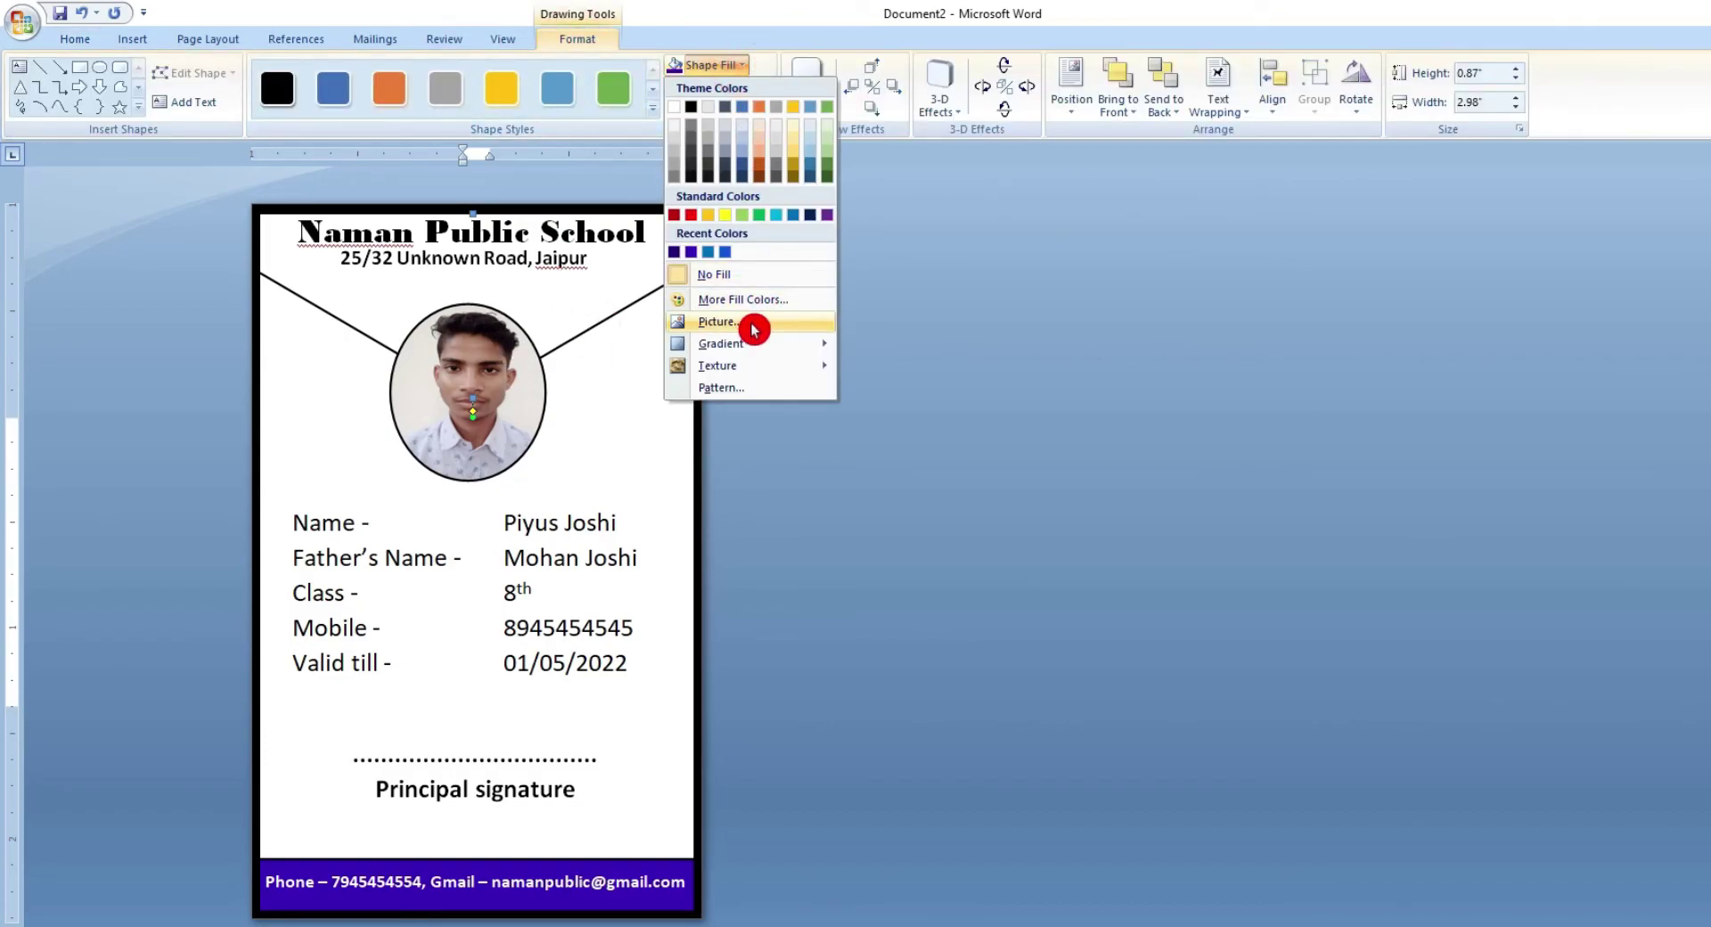
mouse_move(749, 345)
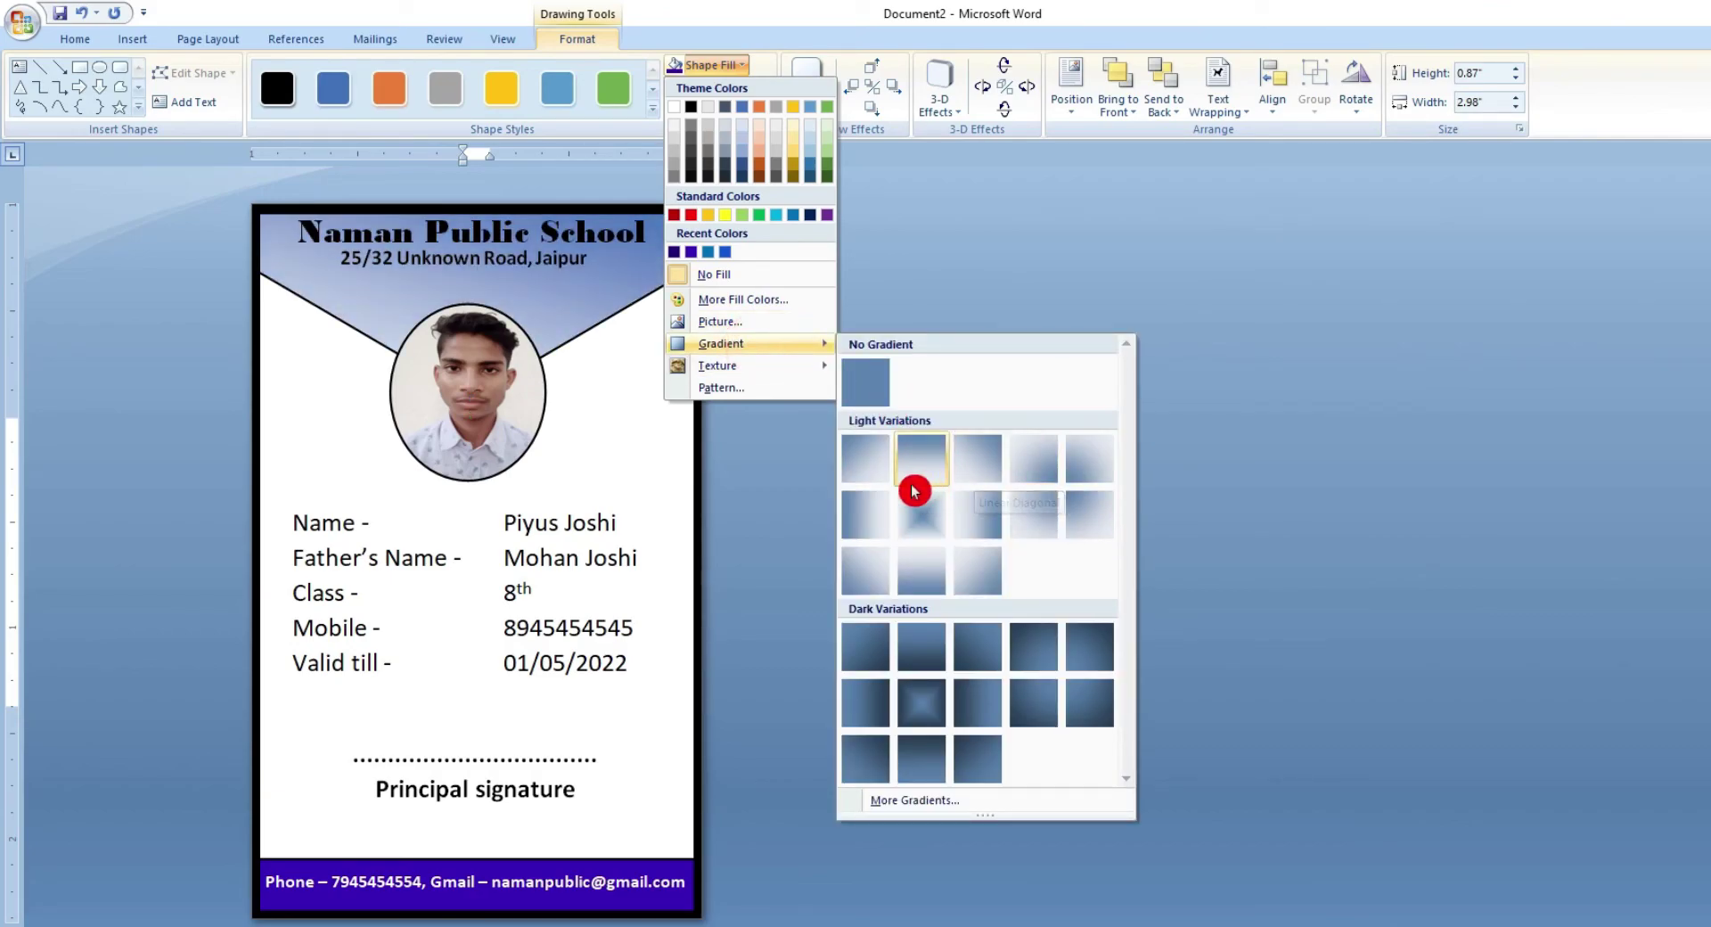
left_click(943, 809)
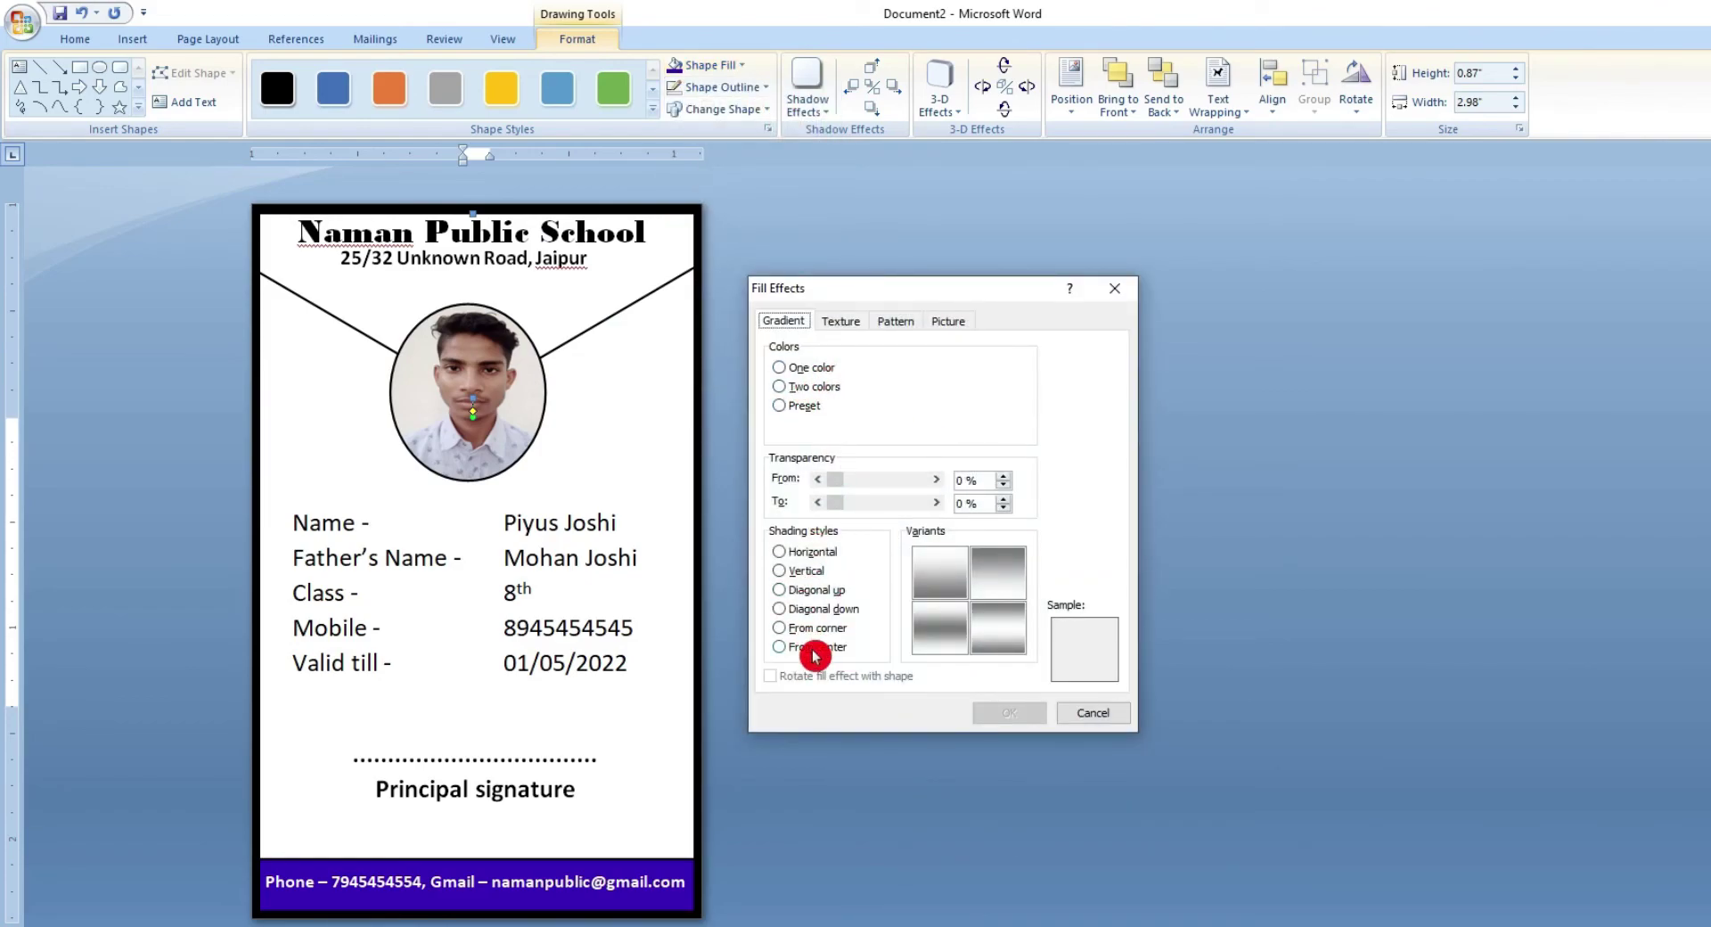
left_click(813, 656)
left_click(960, 575)
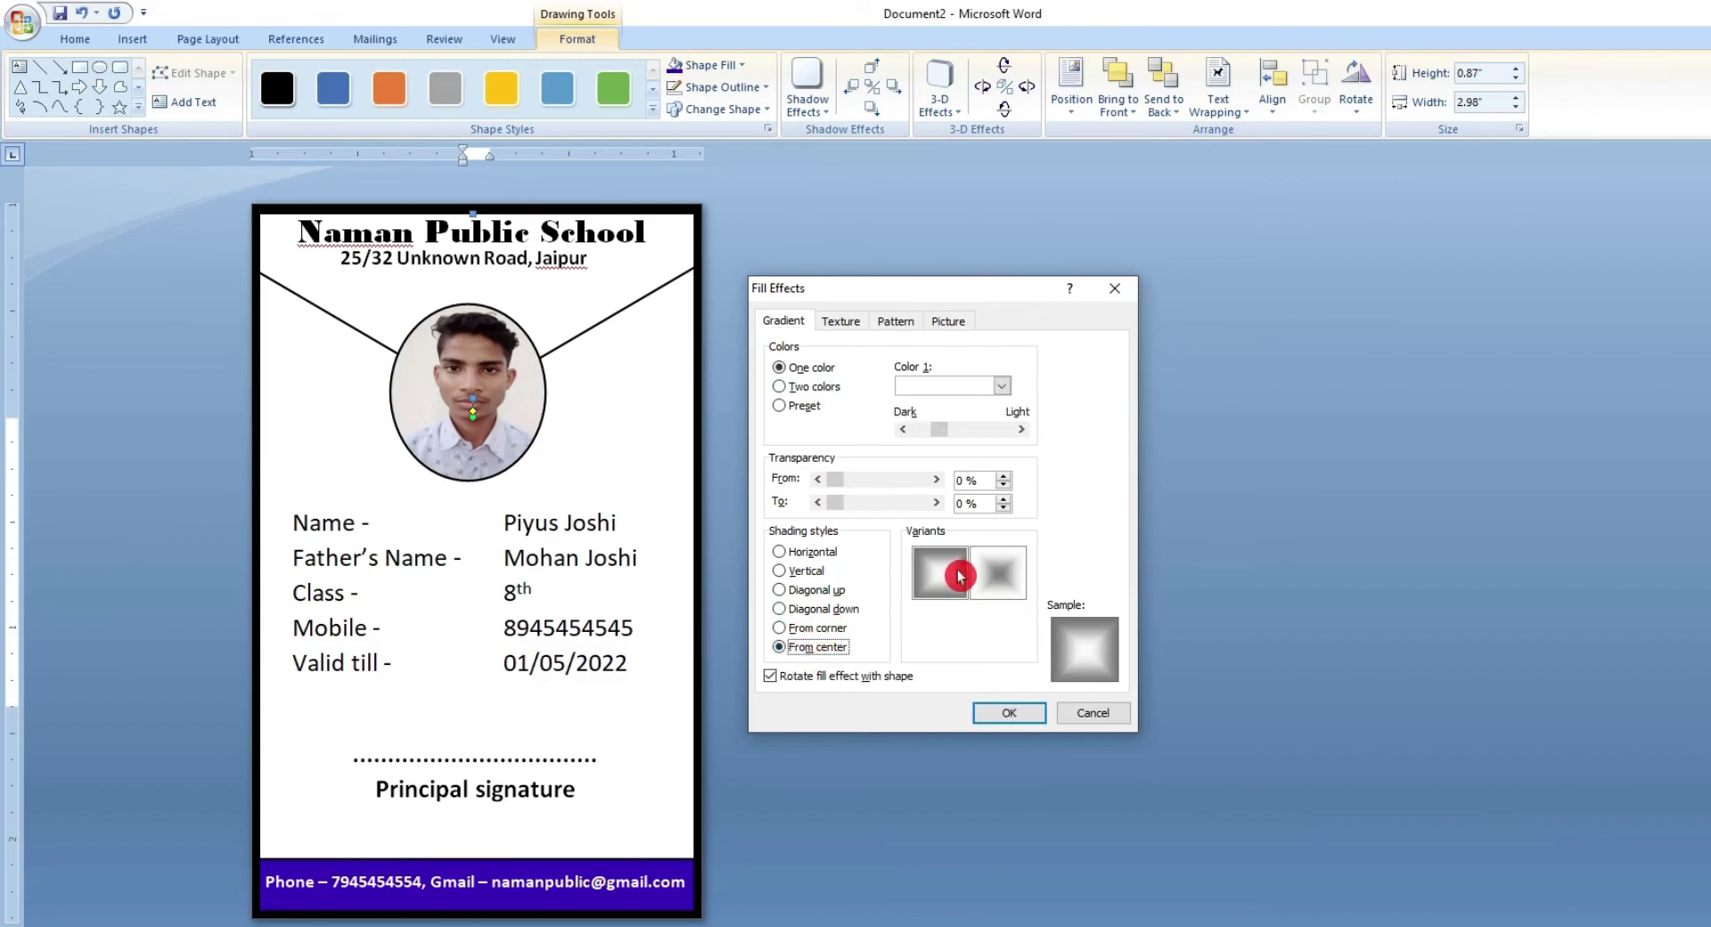
Use two colours, red and blue, with blue at the centre, and apply the gradient
left_click(792, 386)
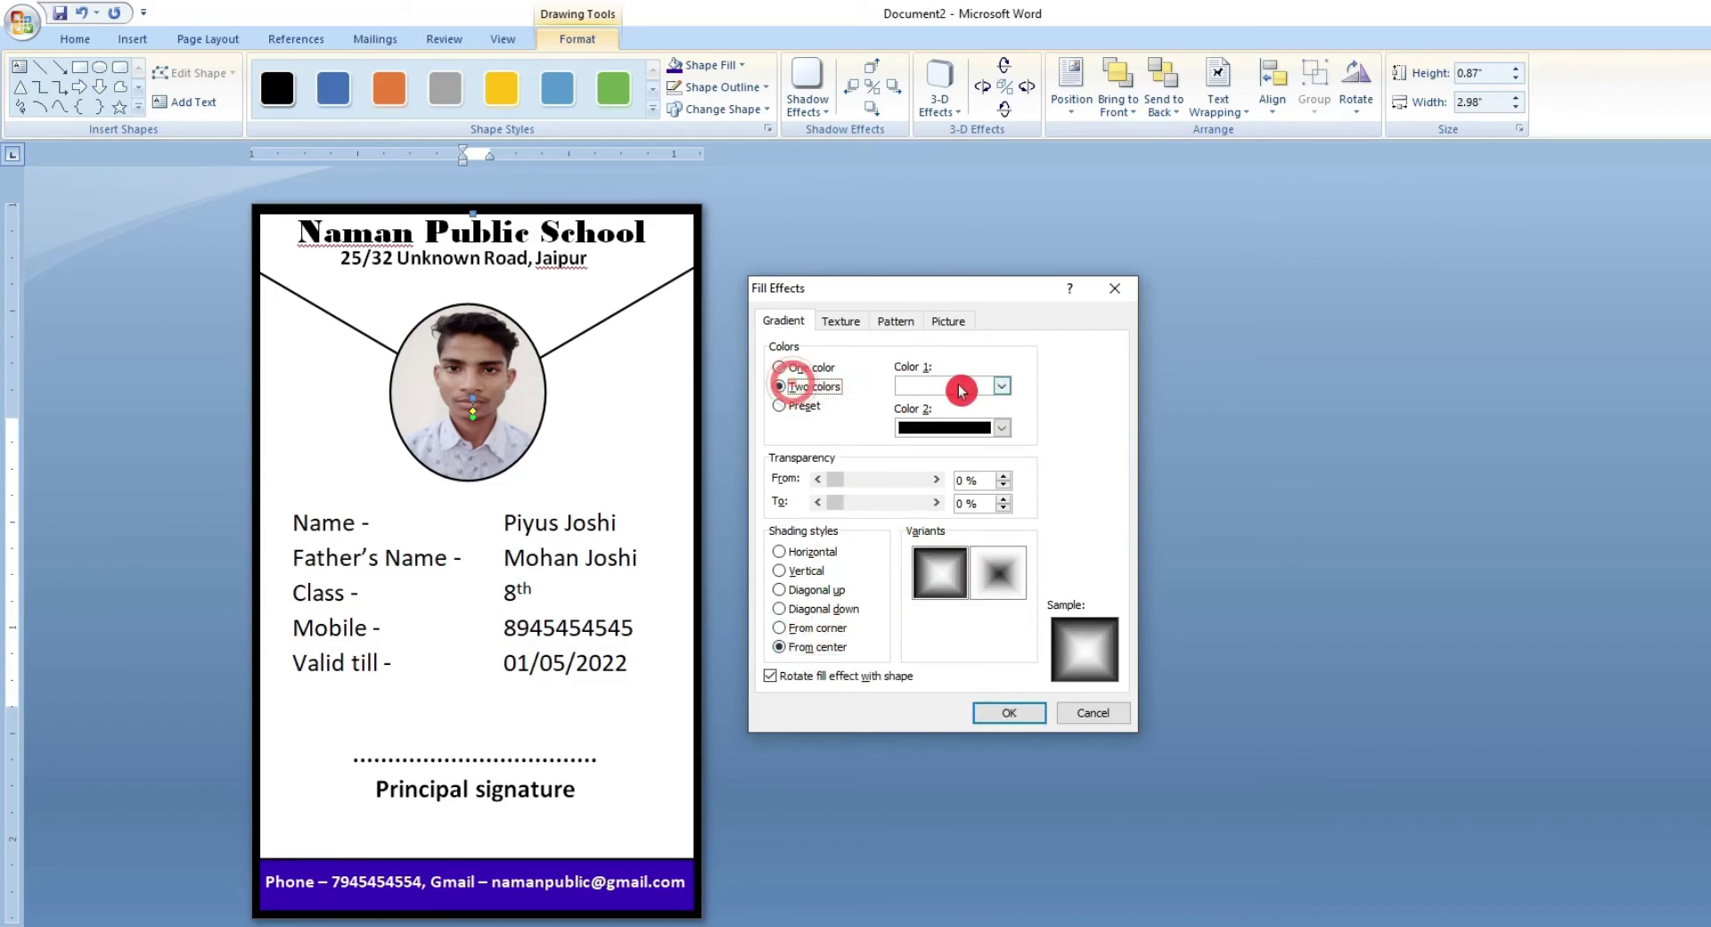
left_click(1002, 385)
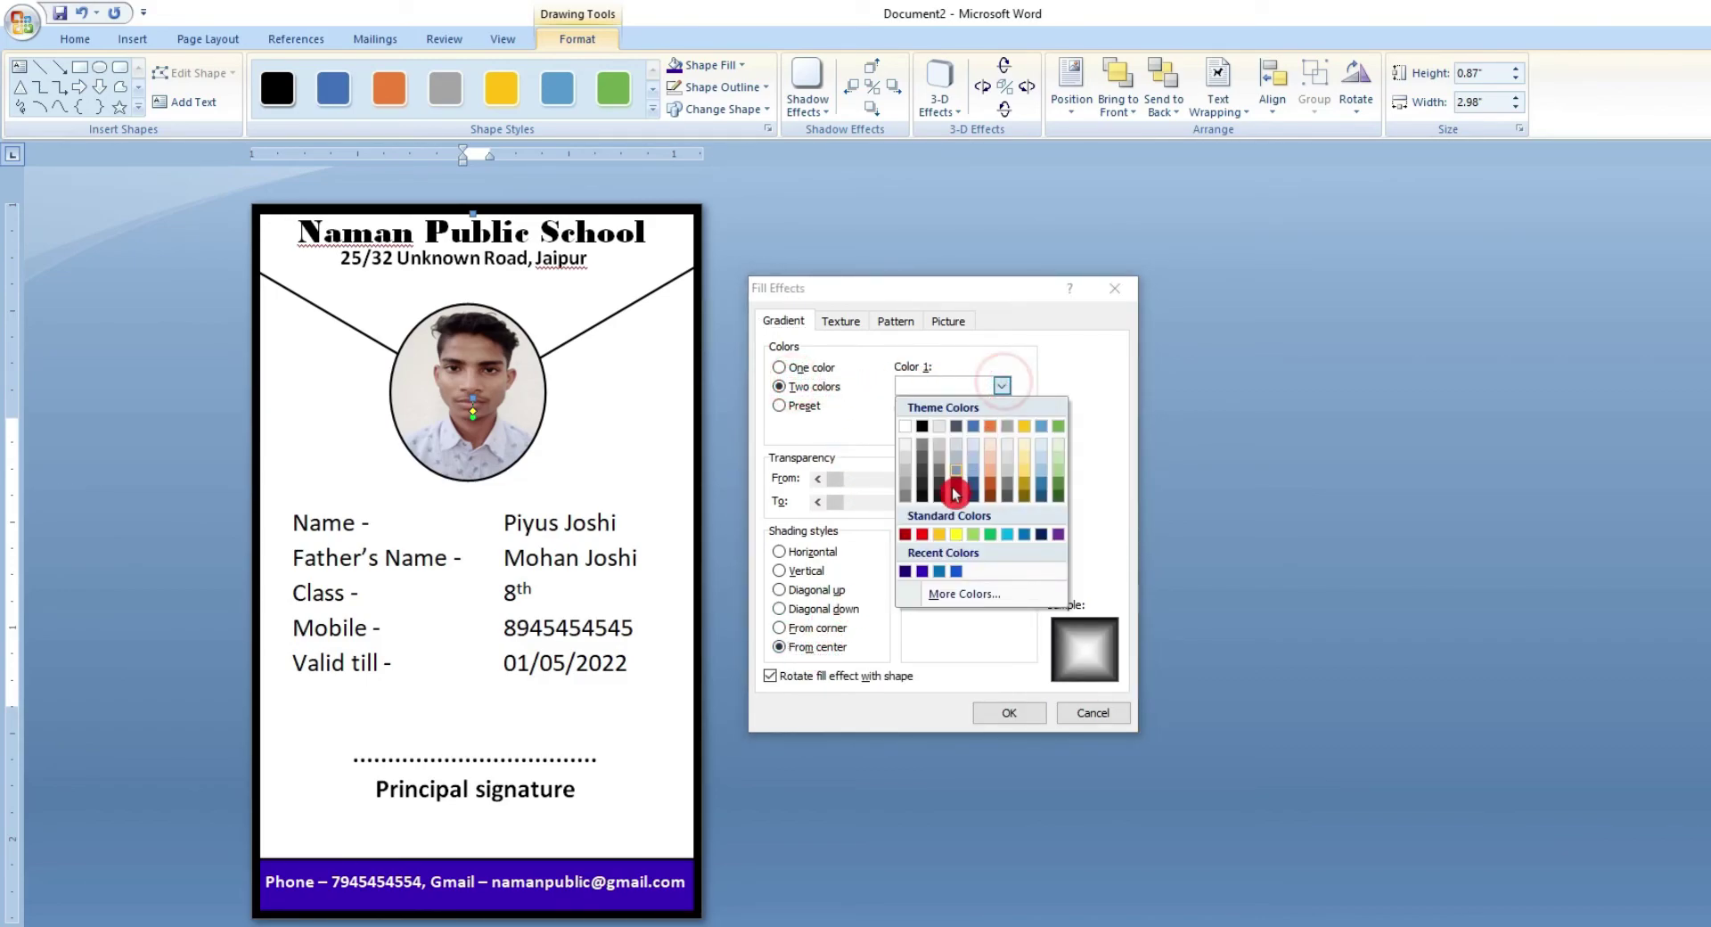
left_click(922, 534)
left_click(1002, 427)
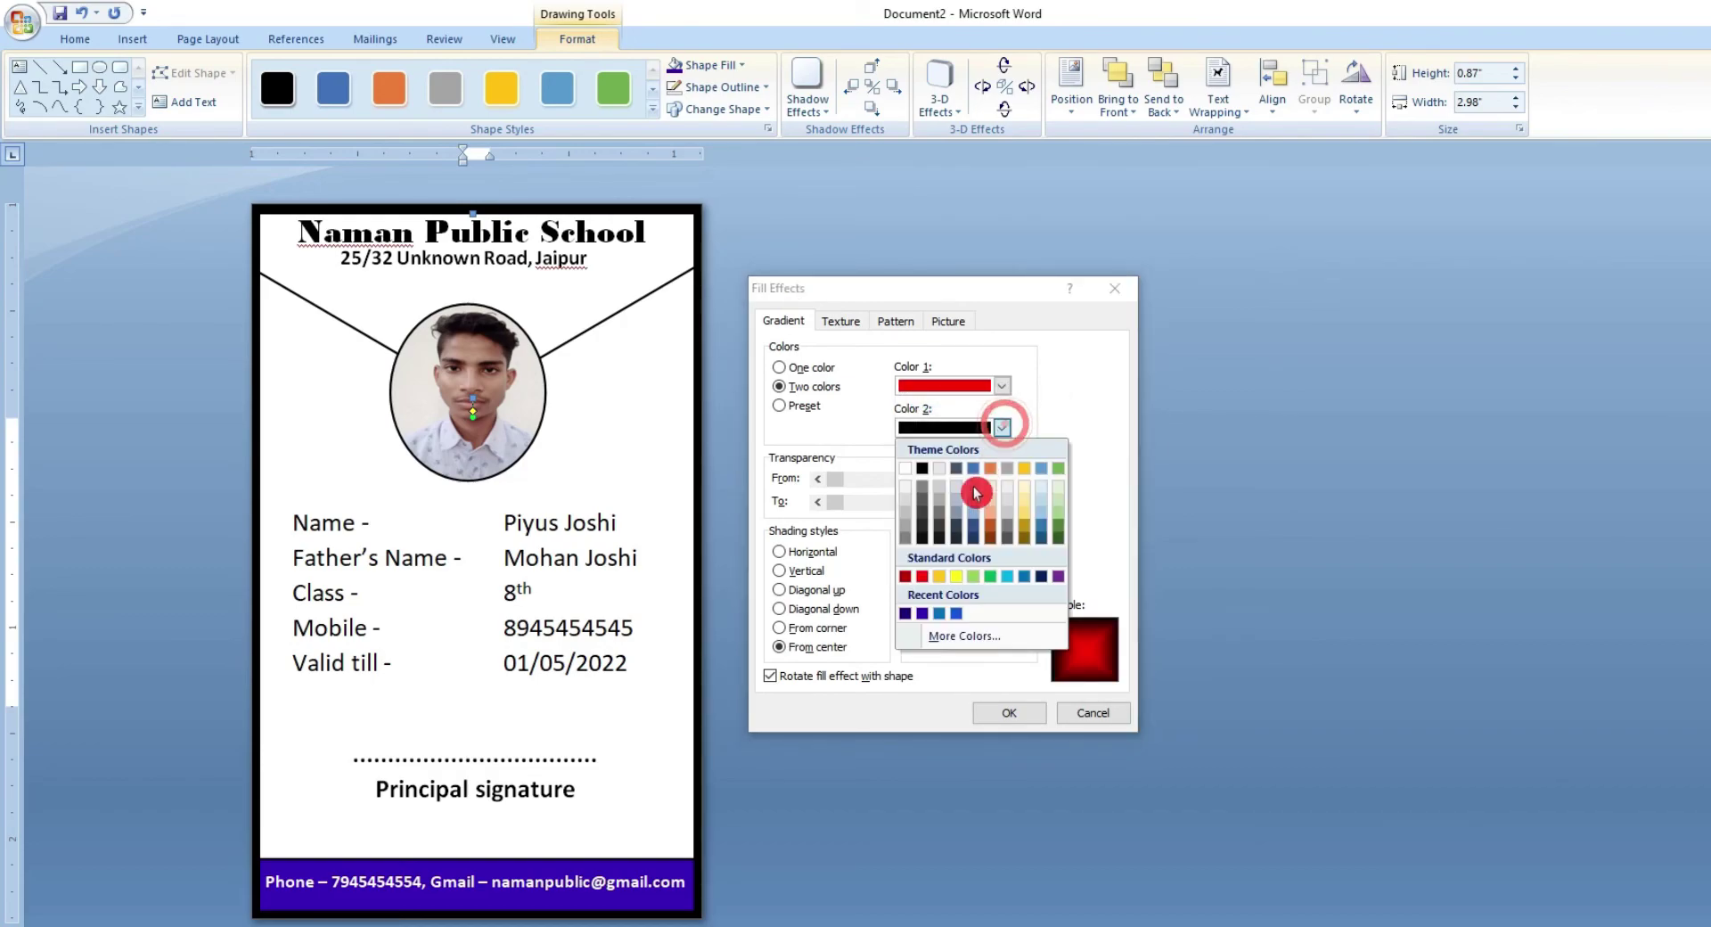
left_click(955, 613)
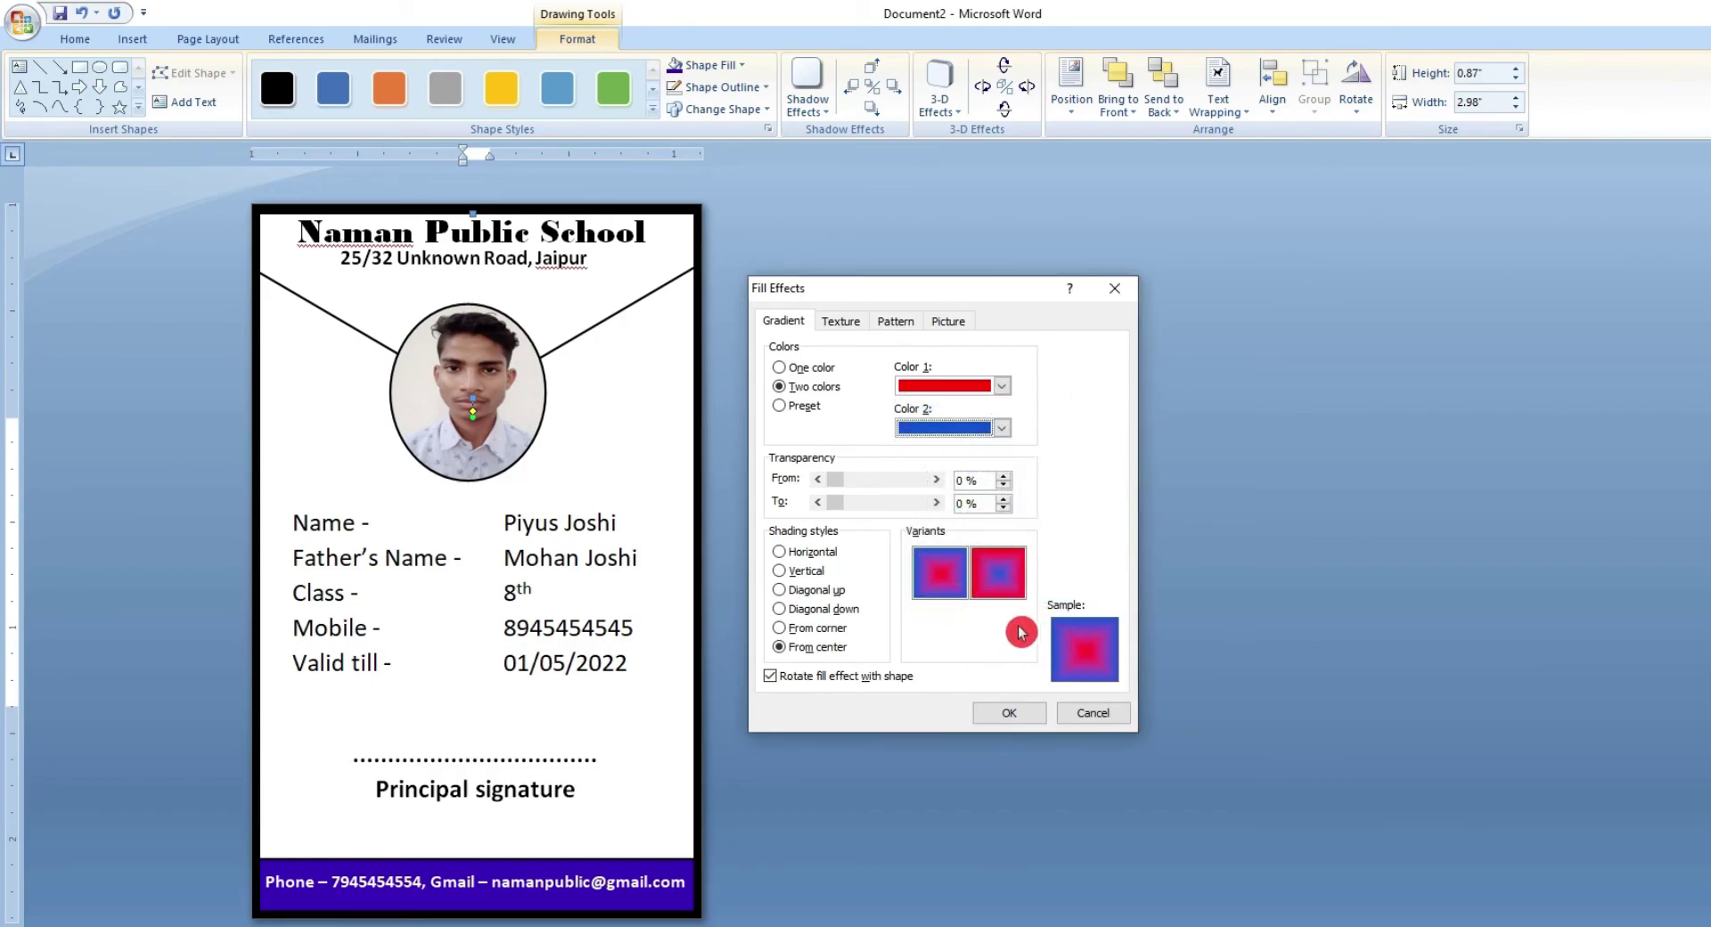
left_click(998, 571)
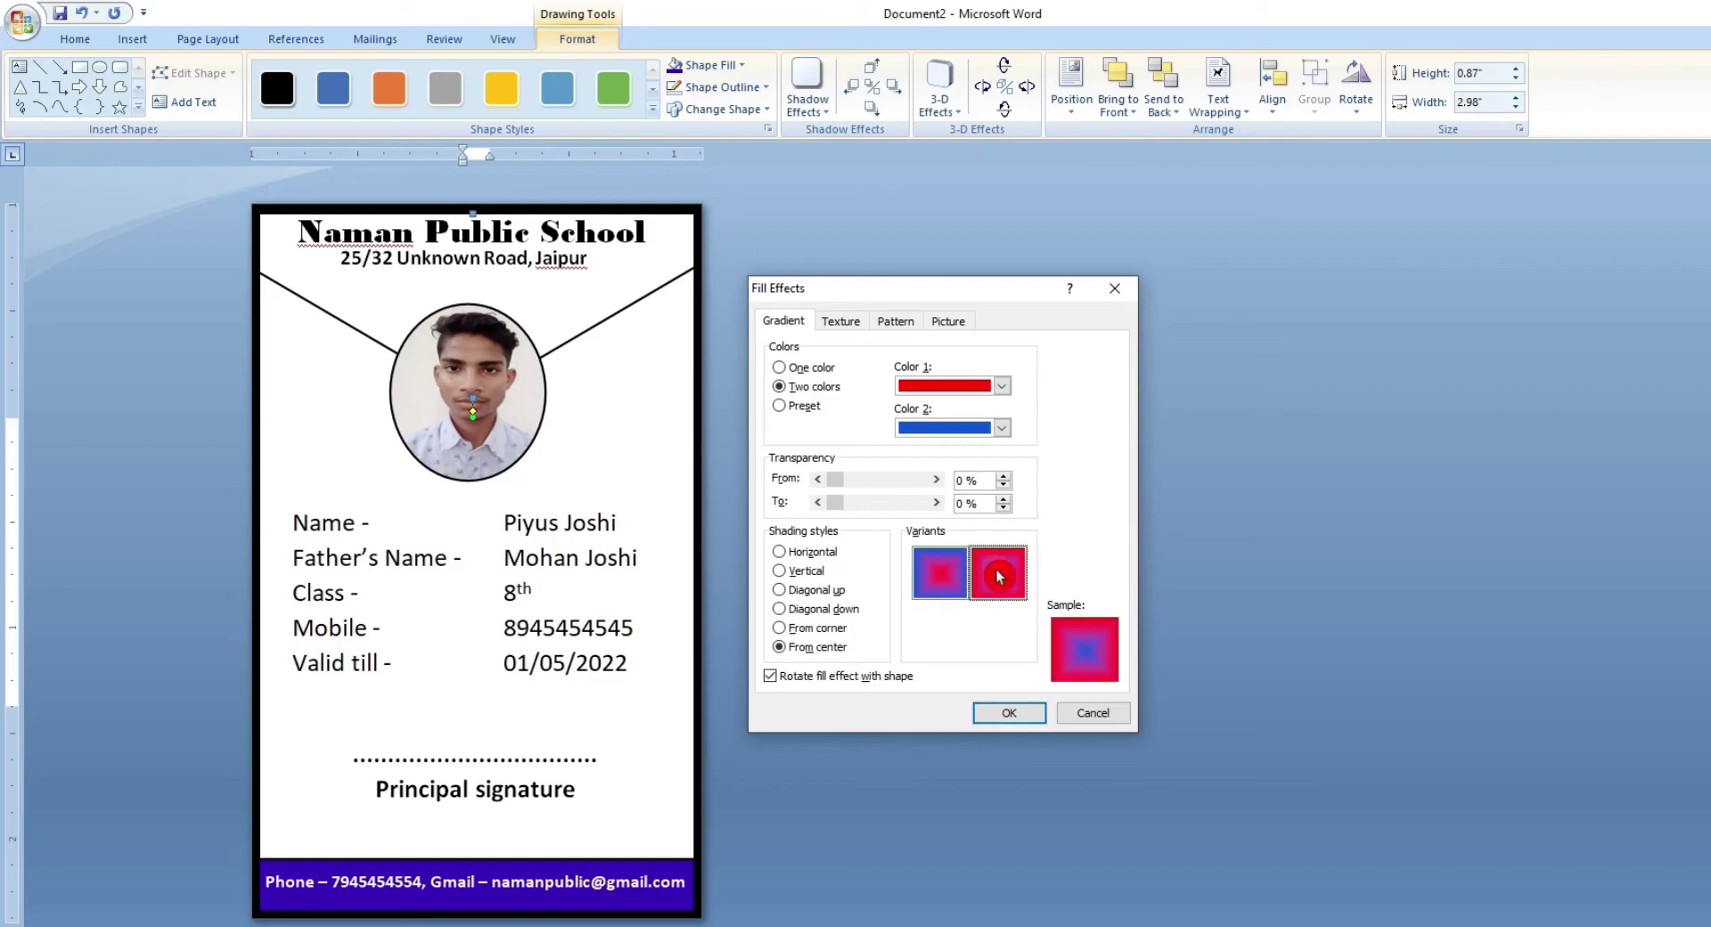
left_click(1010, 713)
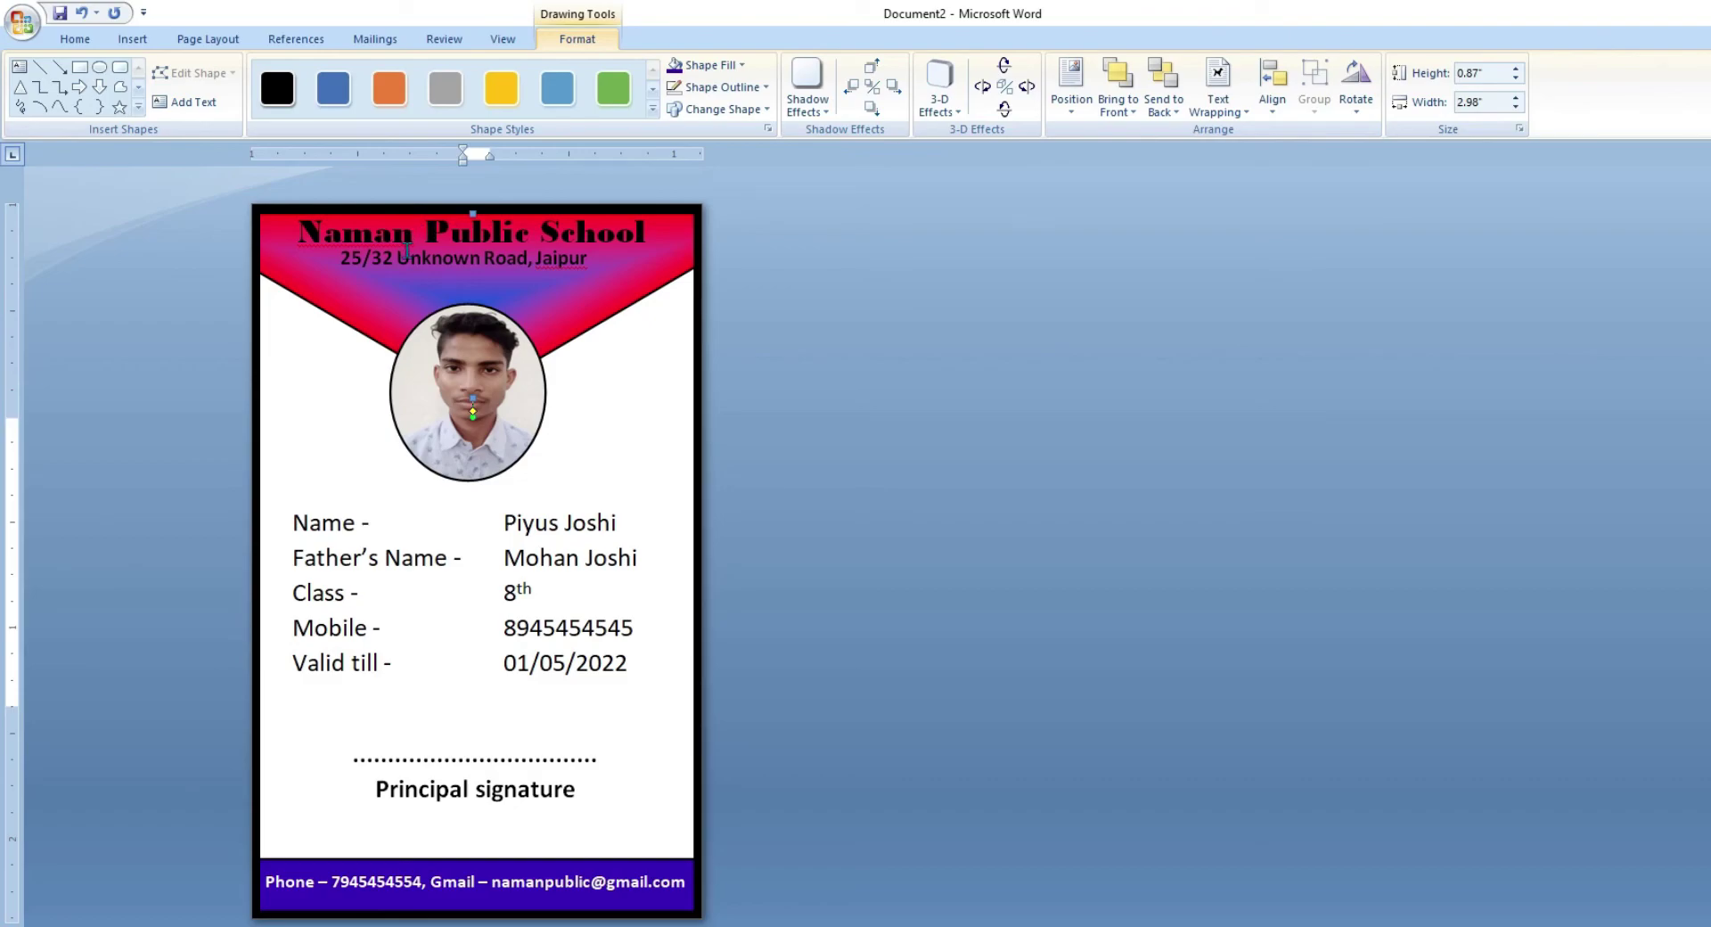
Make the 'Naman Public School' title text white
left_click_drag(643, 231, 355, 242)
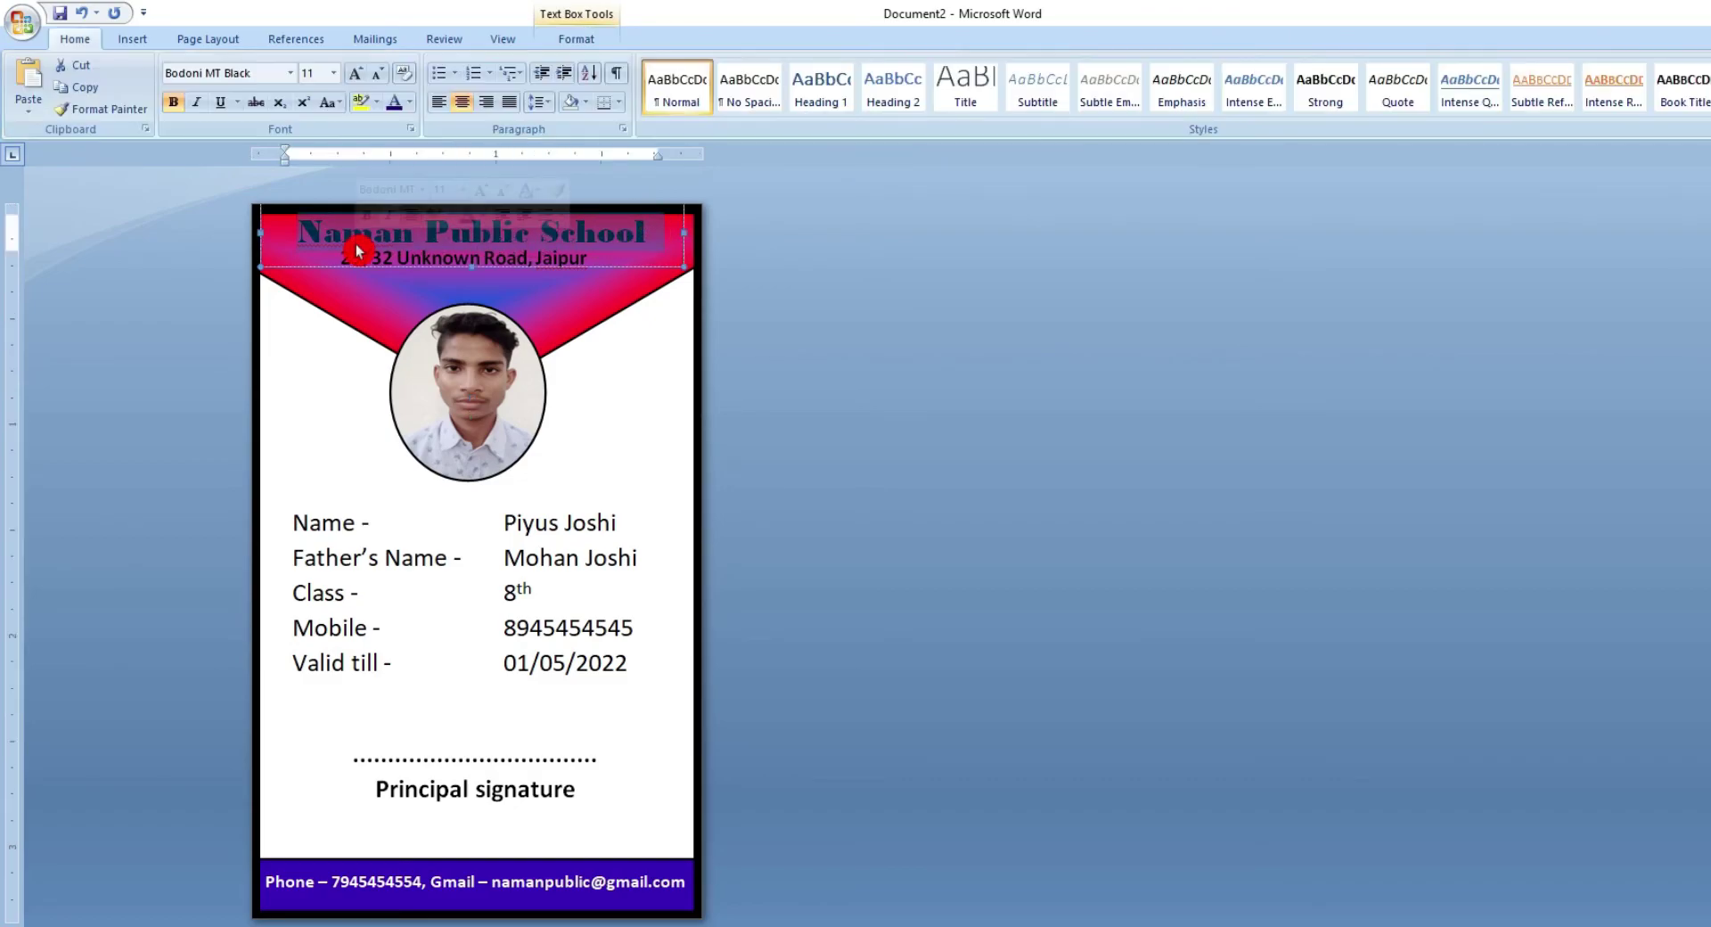
left_click(396, 114)
left_click(409, 102)
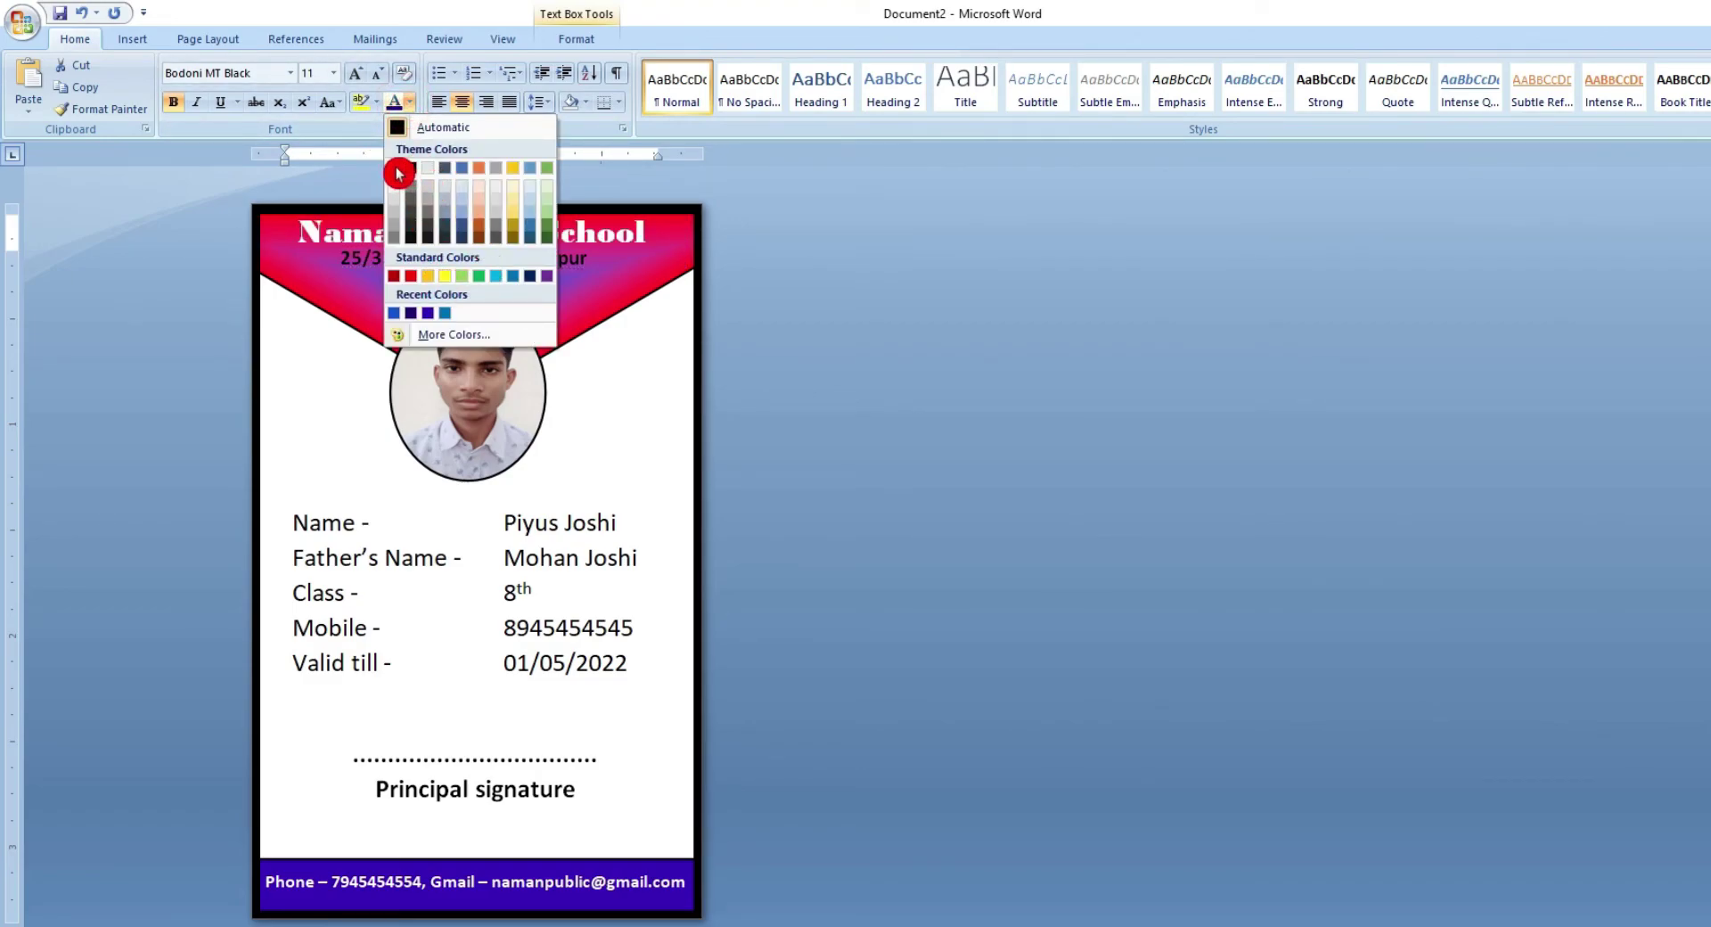
left_click(393, 168)
Make the school address line white as well
left_click(595, 260)
left_click_drag(594, 260, 339, 258)
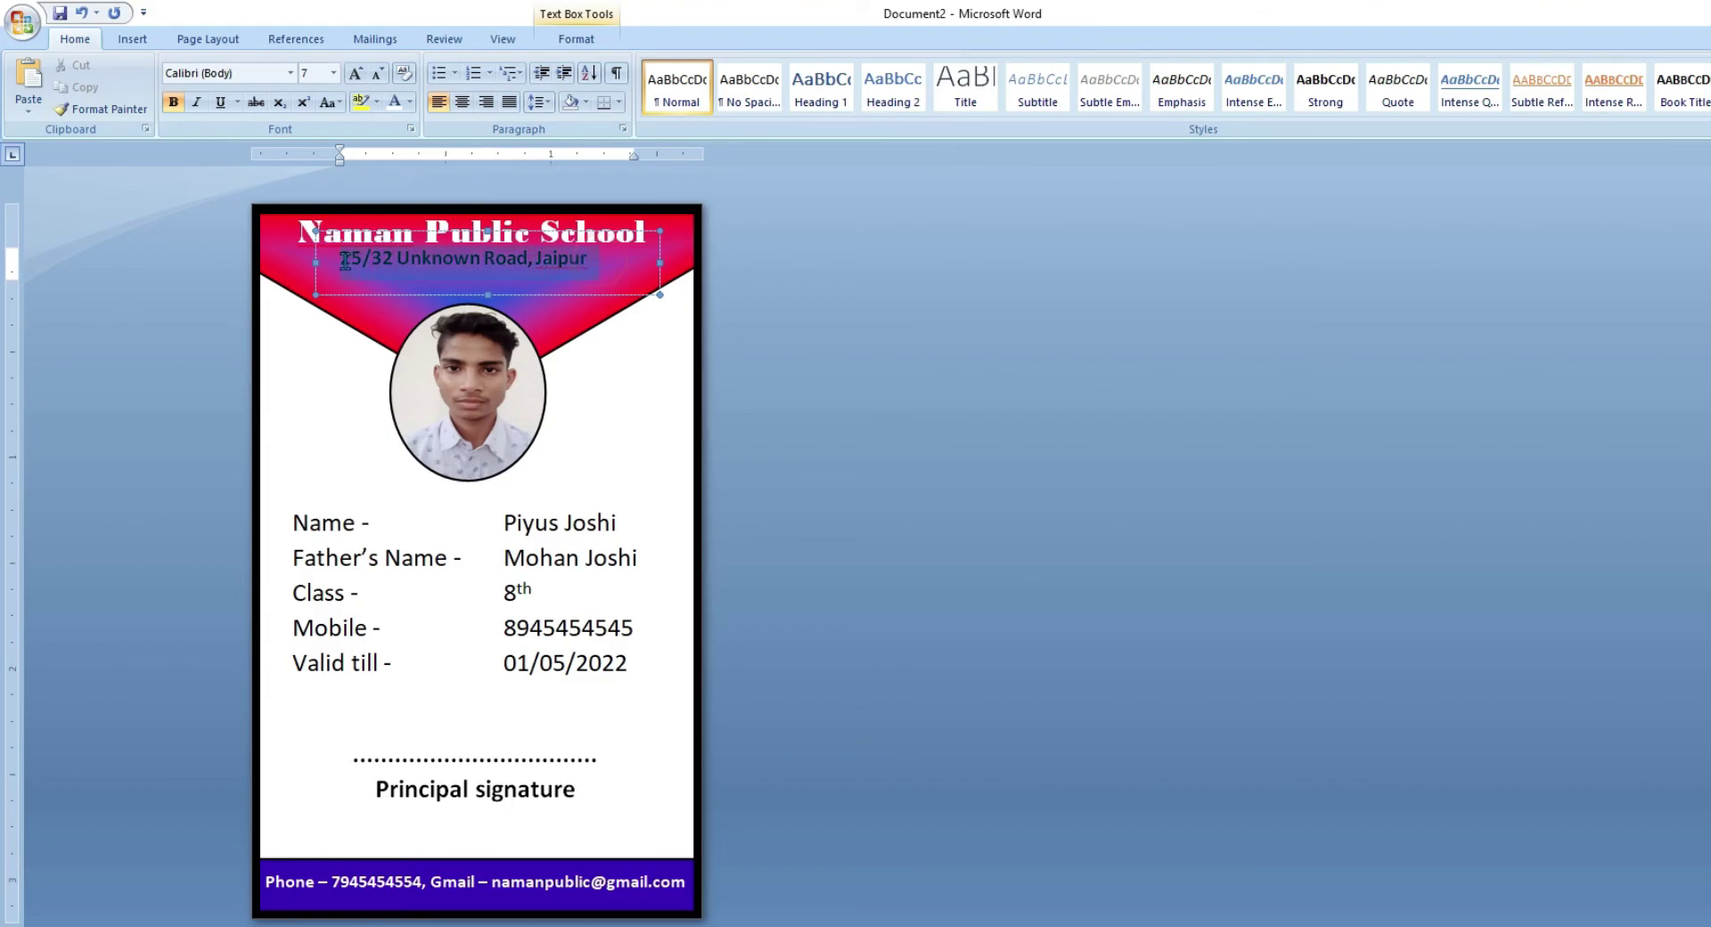
left_click(472, 231)
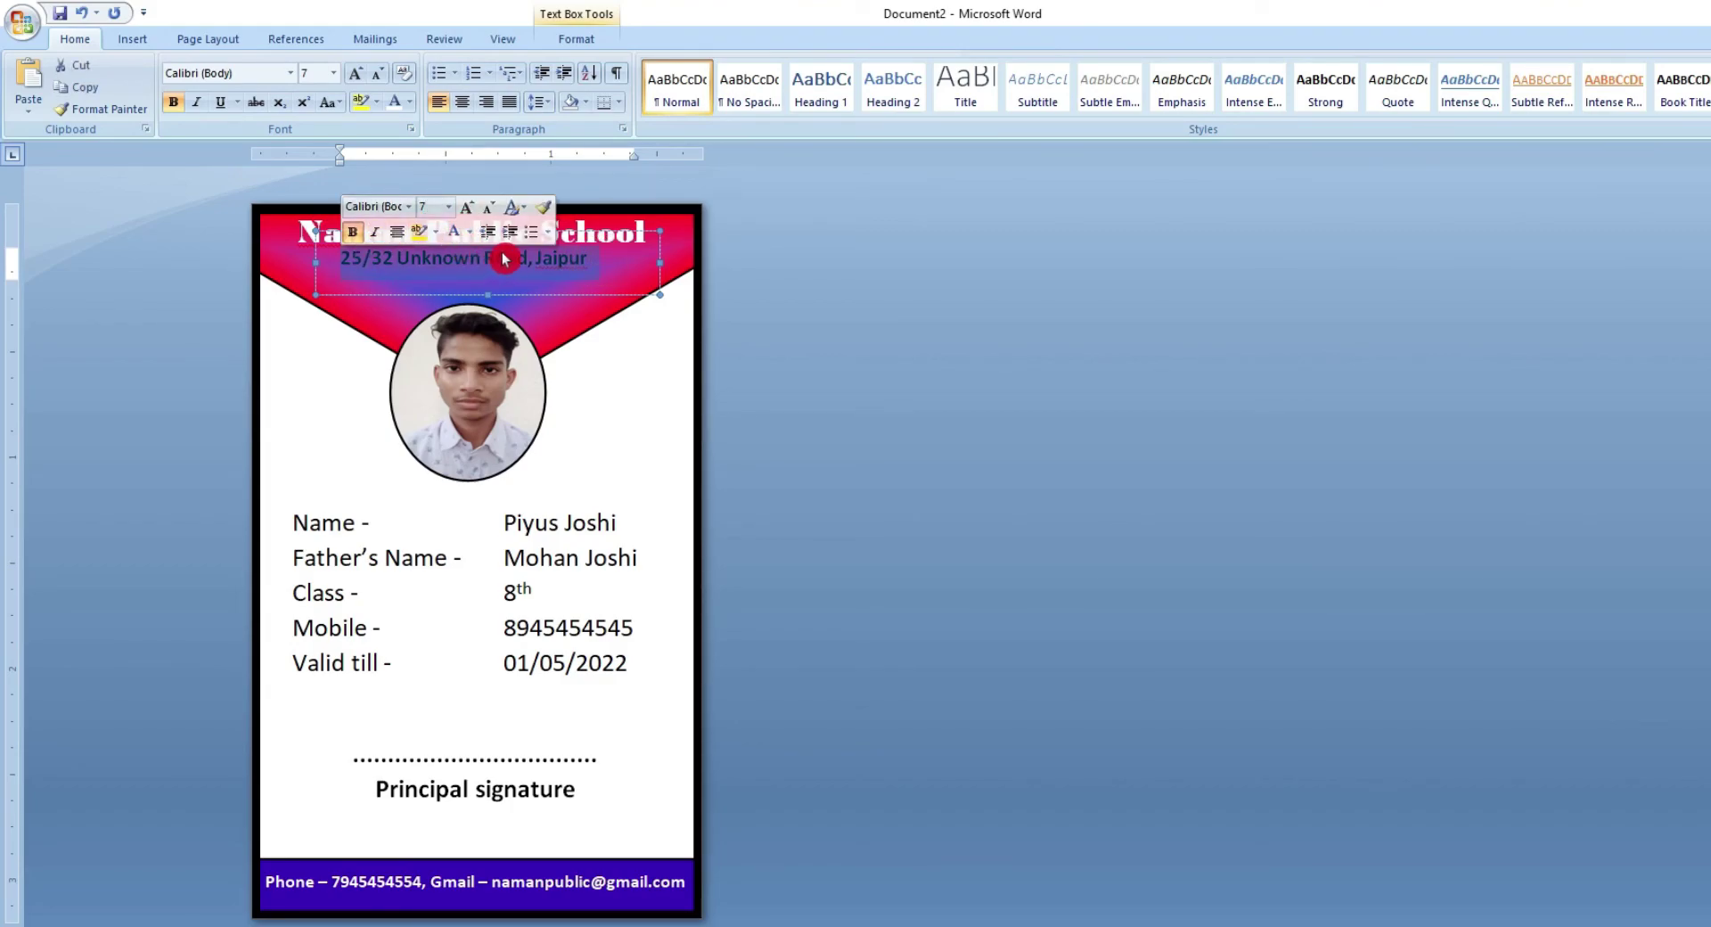
left_click(455, 232)
left_click(488, 403)
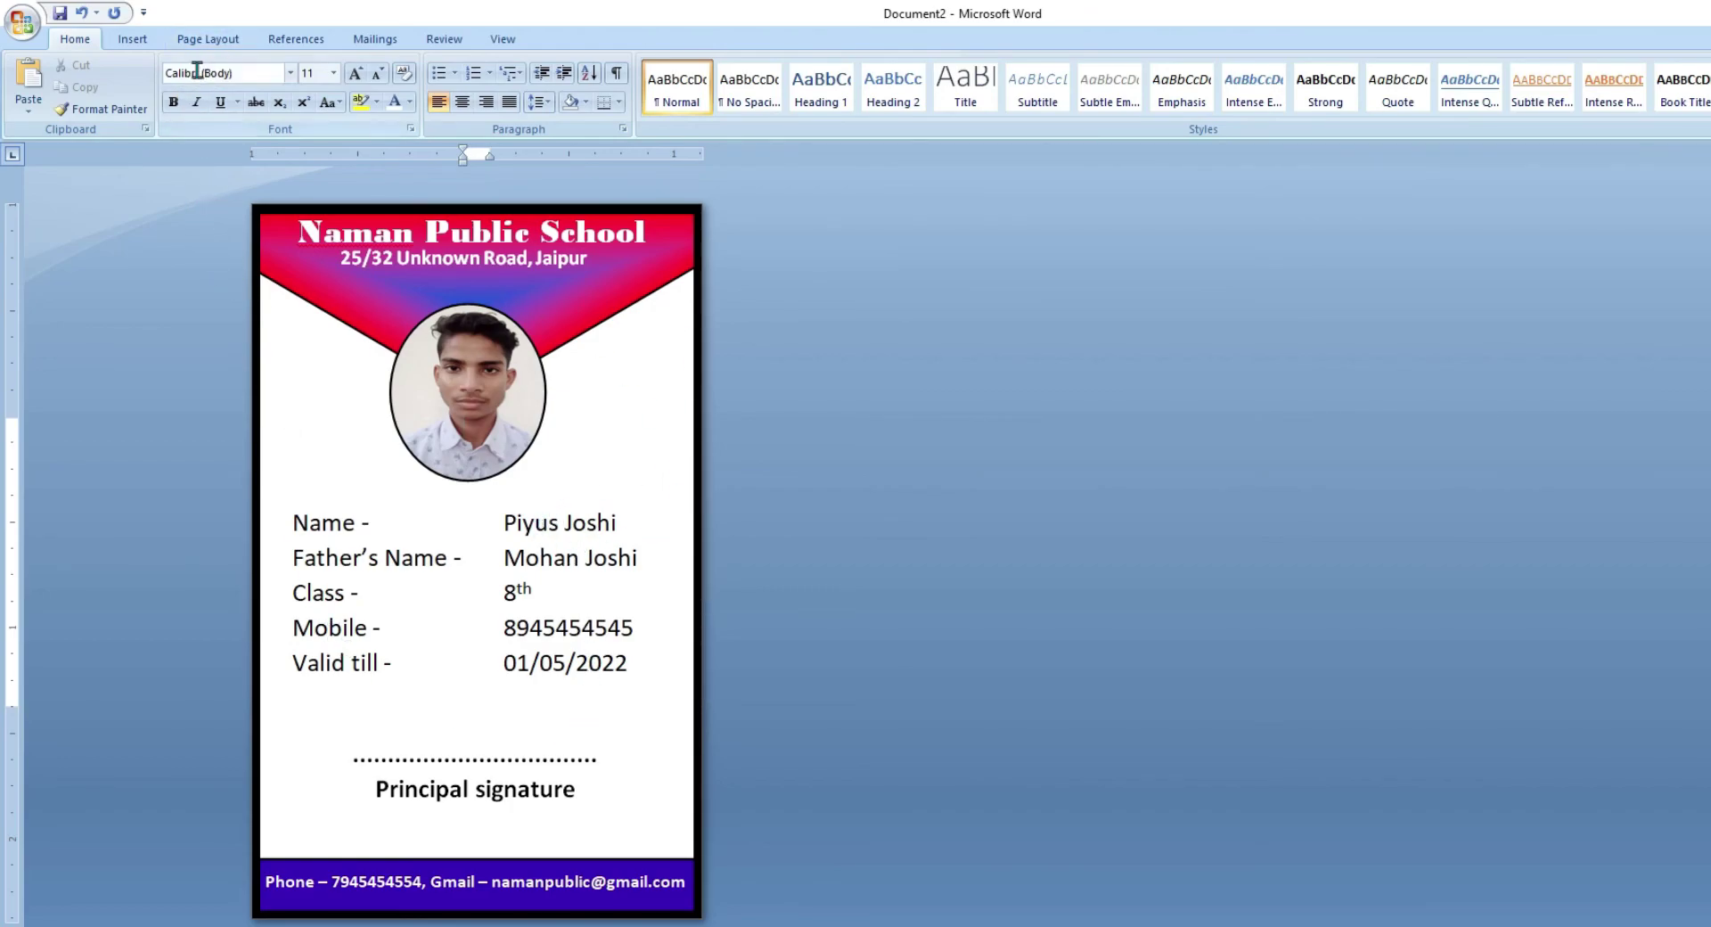
left_click(208, 40)
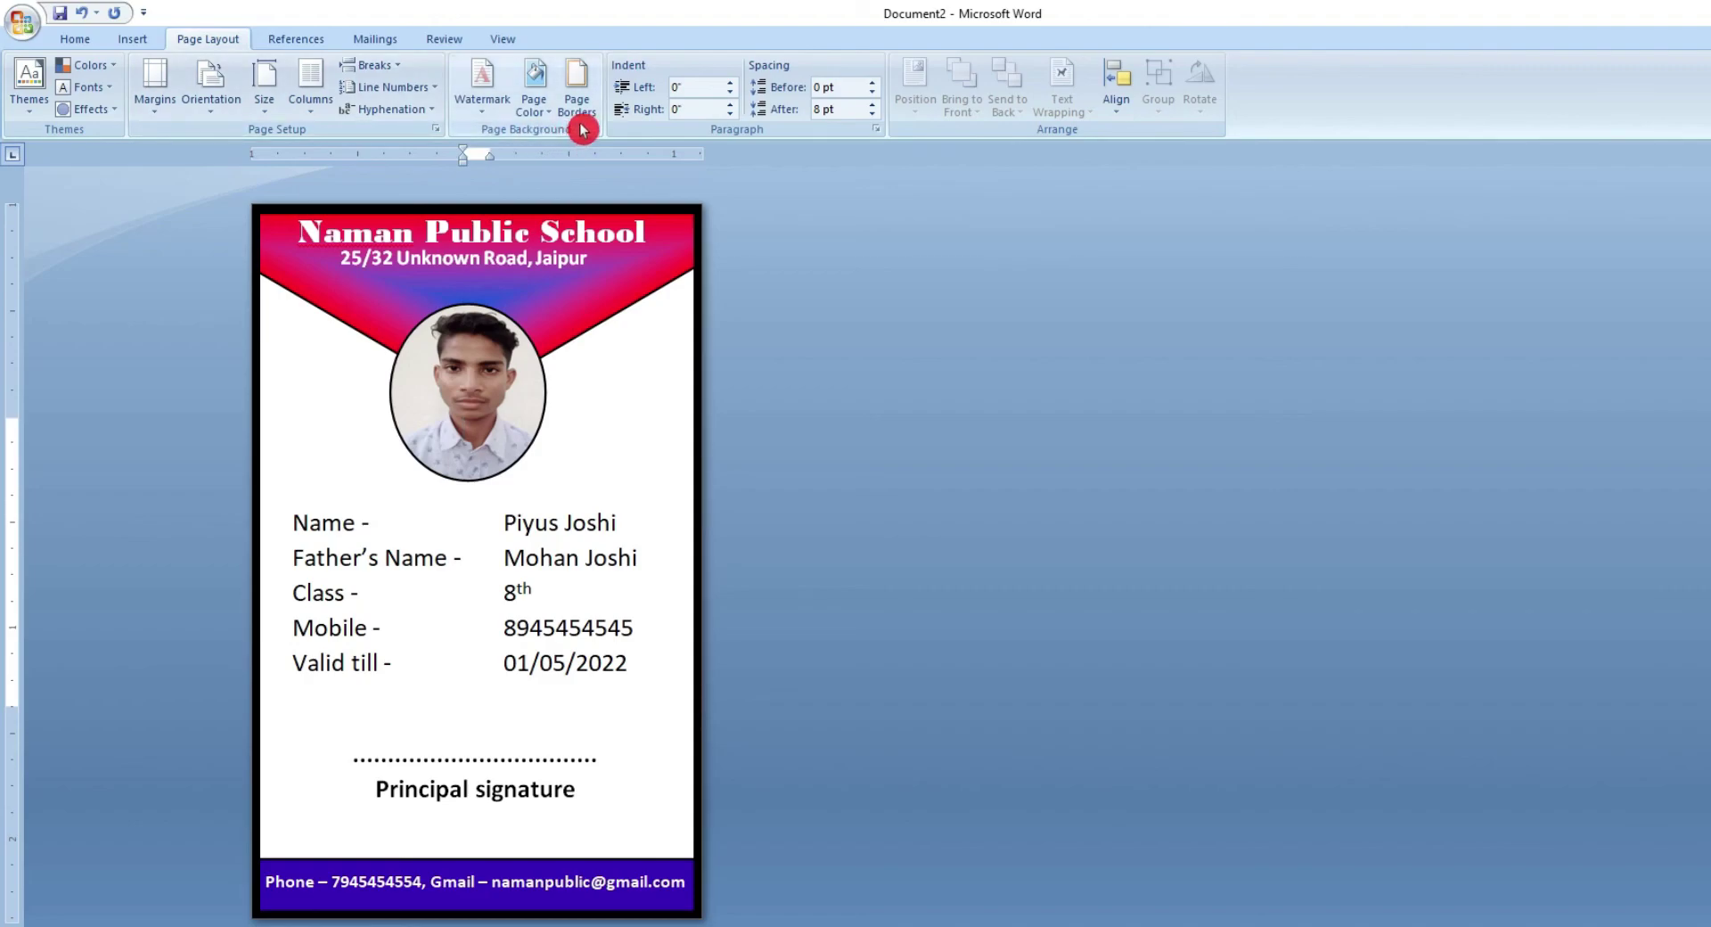
Set Page Color fill effects to a two-colour yellow and orange gradient, choosing the reversed variant
left_click(526, 99)
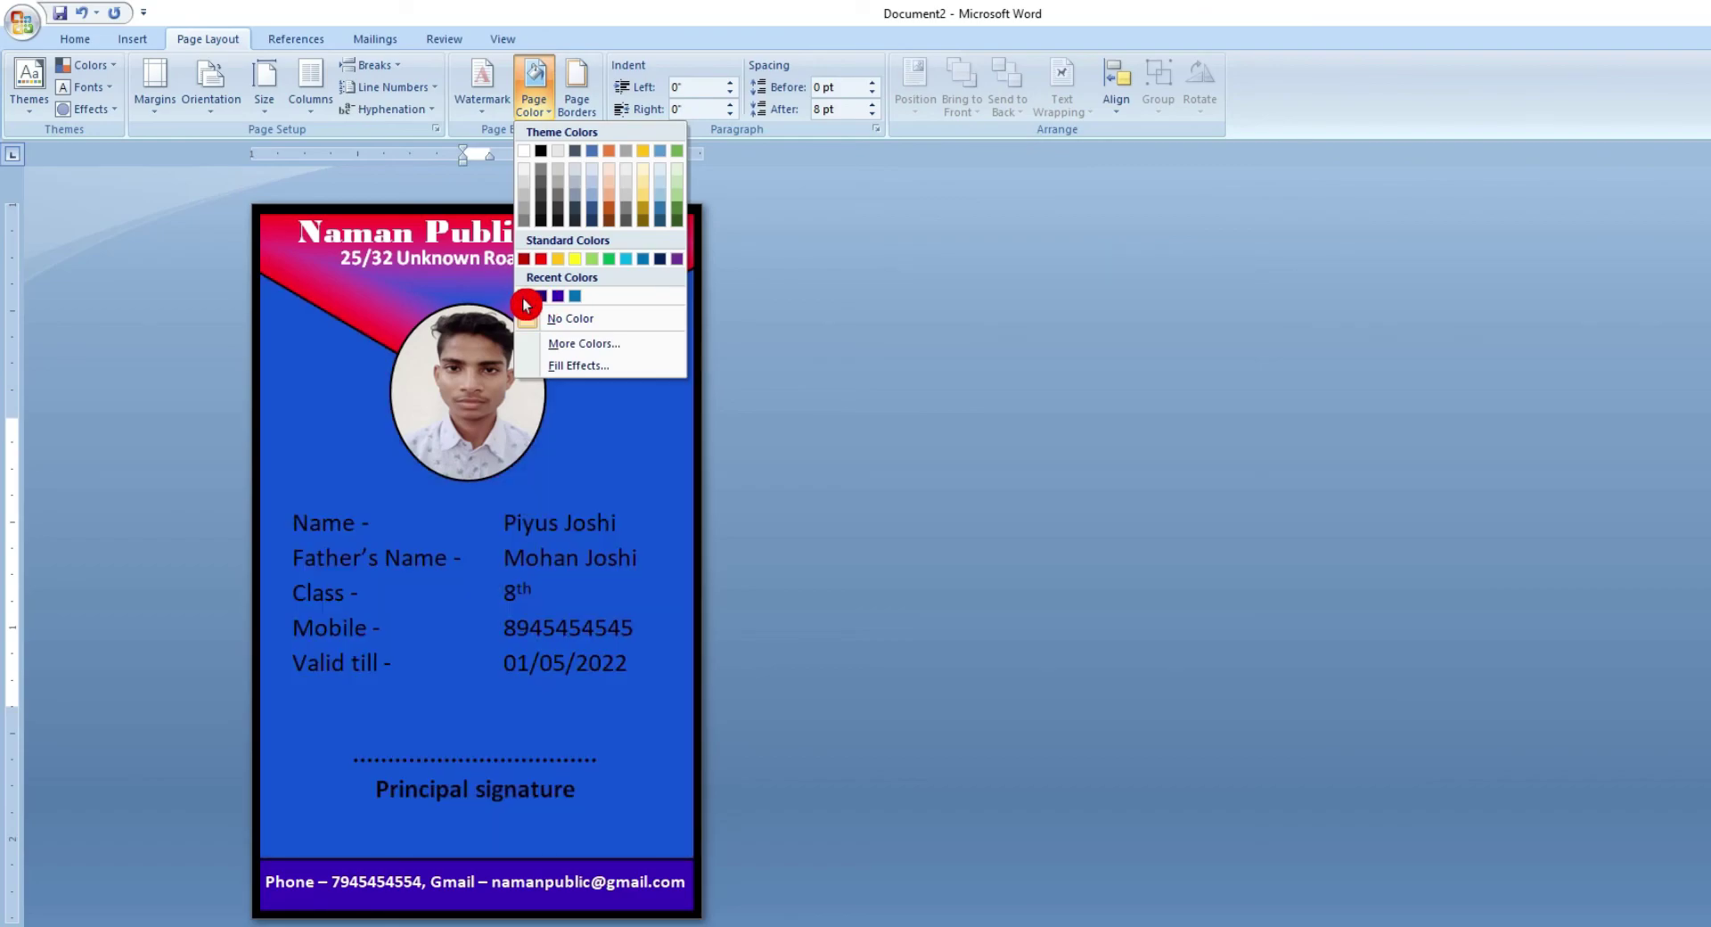
left_click(600, 373)
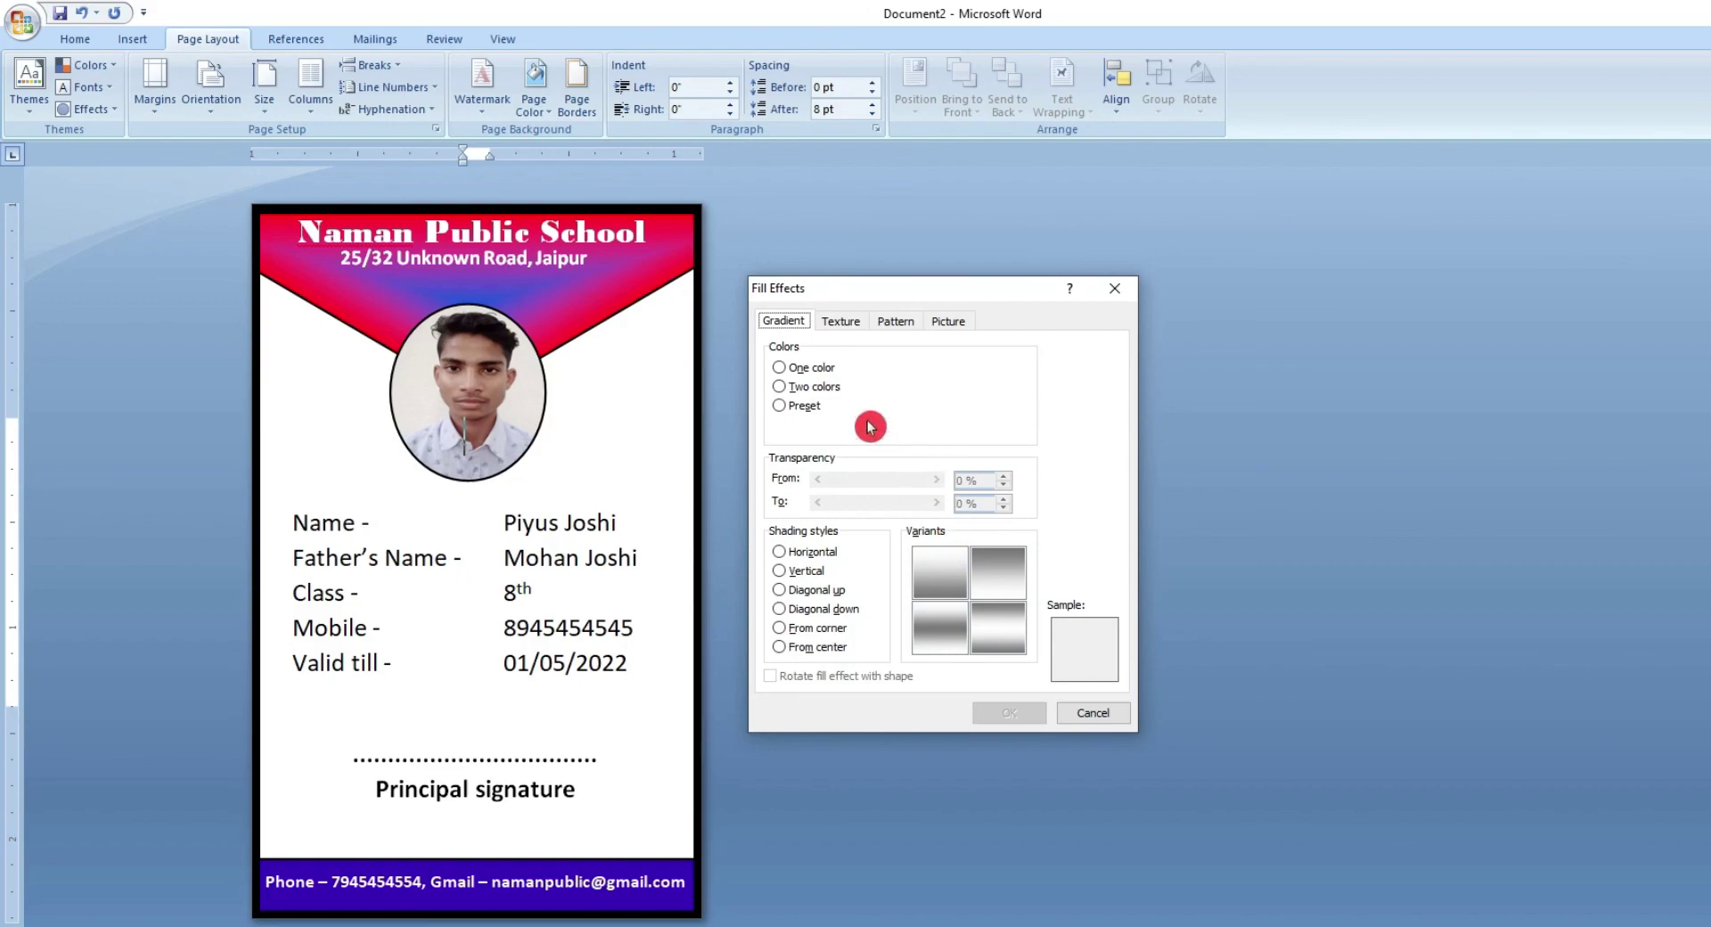
left_click(812, 389)
left_click(1002, 385)
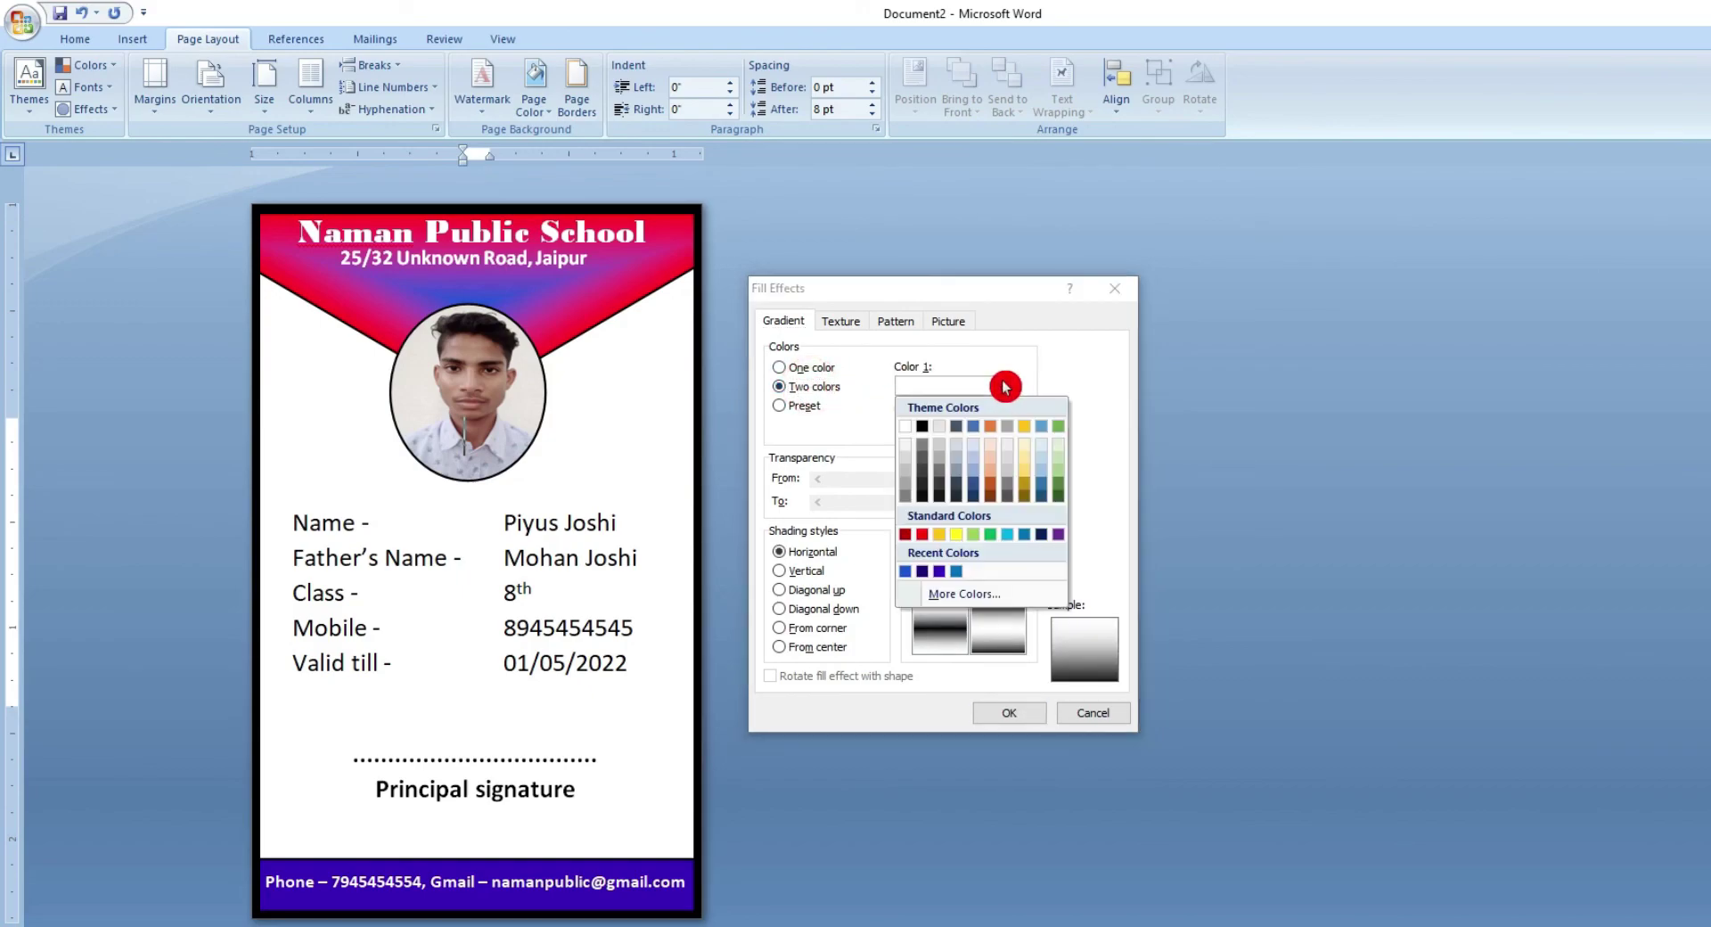
left_click(957, 535)
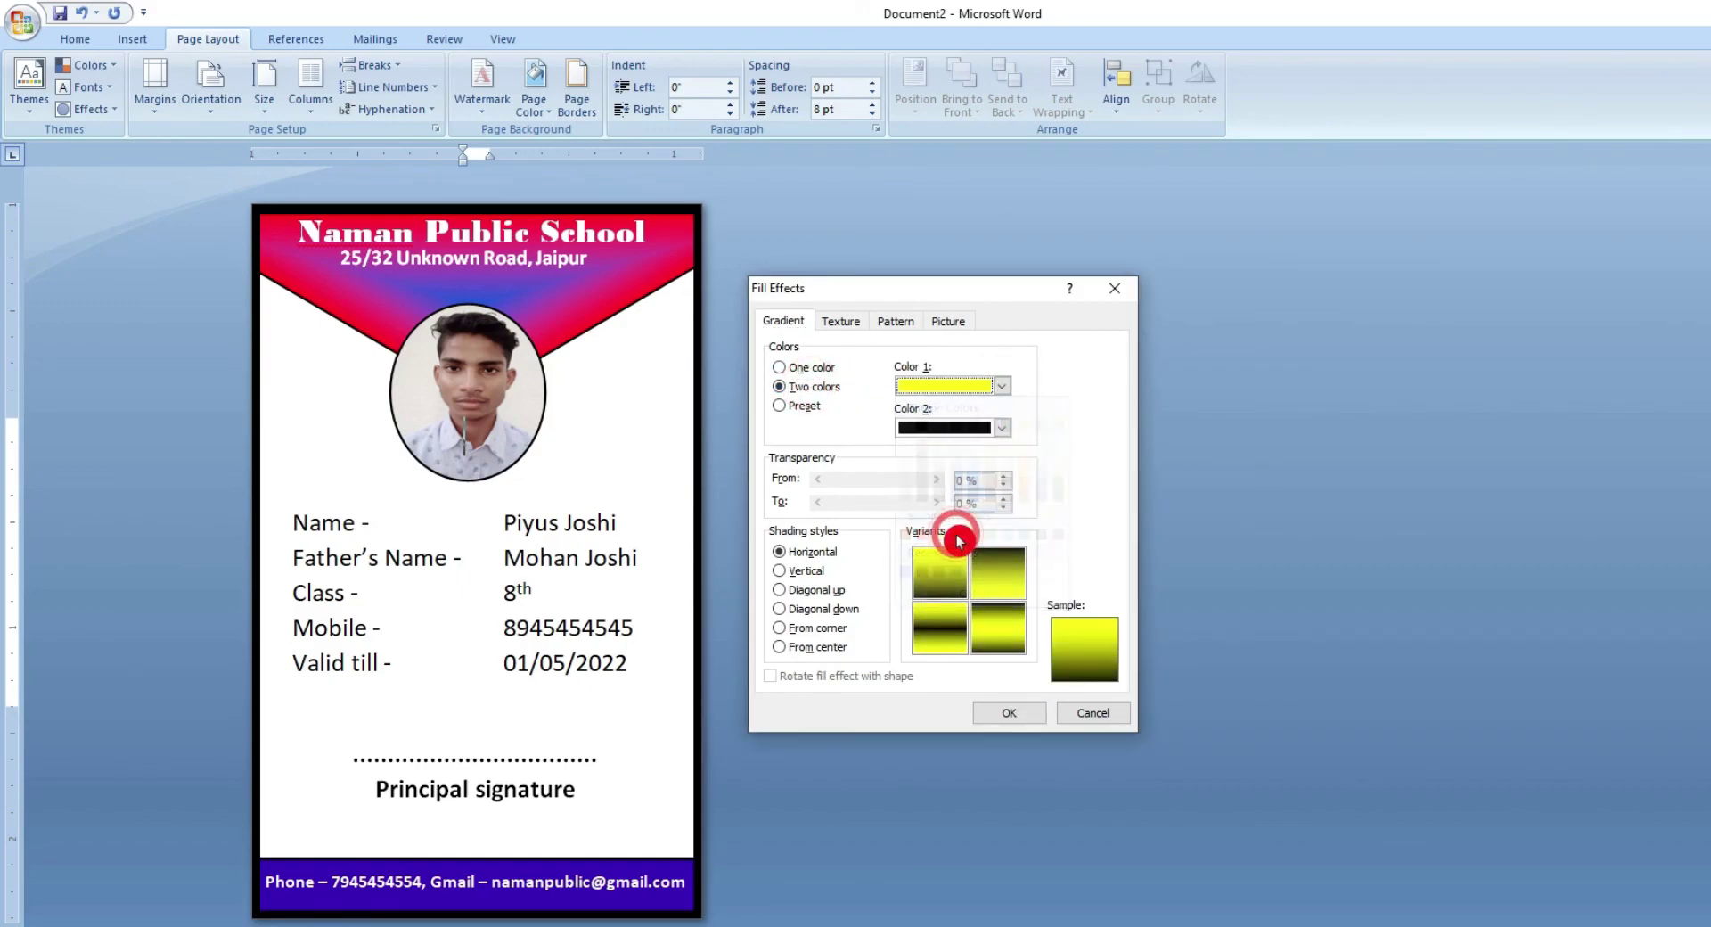
left_click(1003, 428)
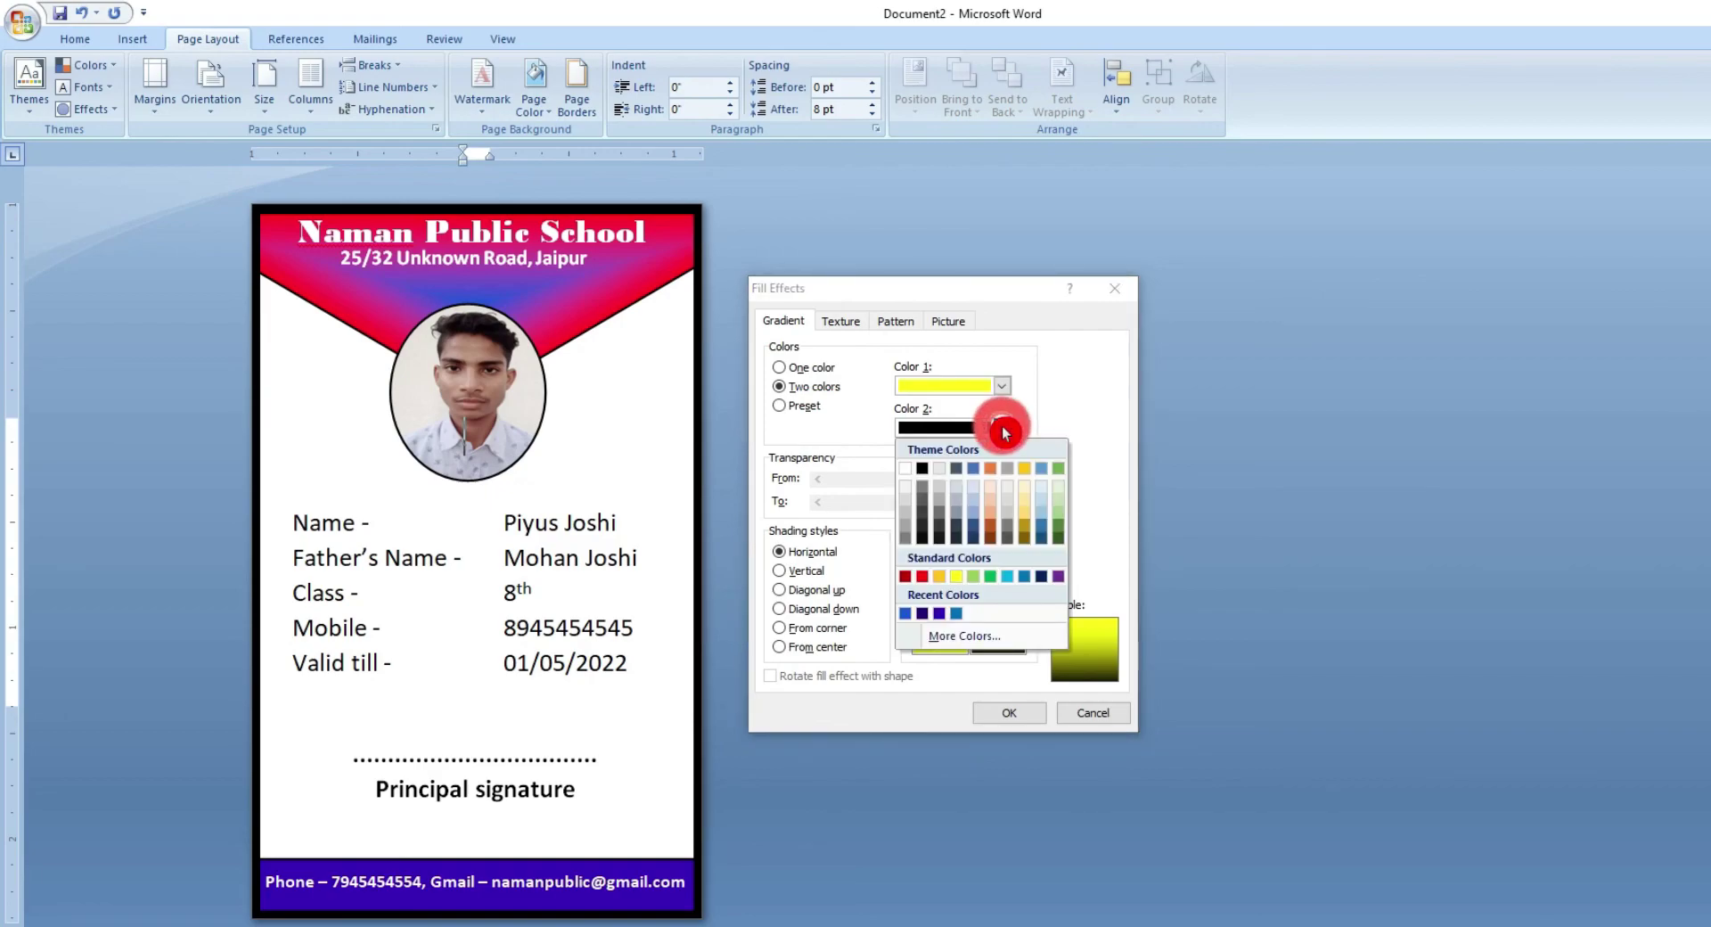
left_click(1008, 578)
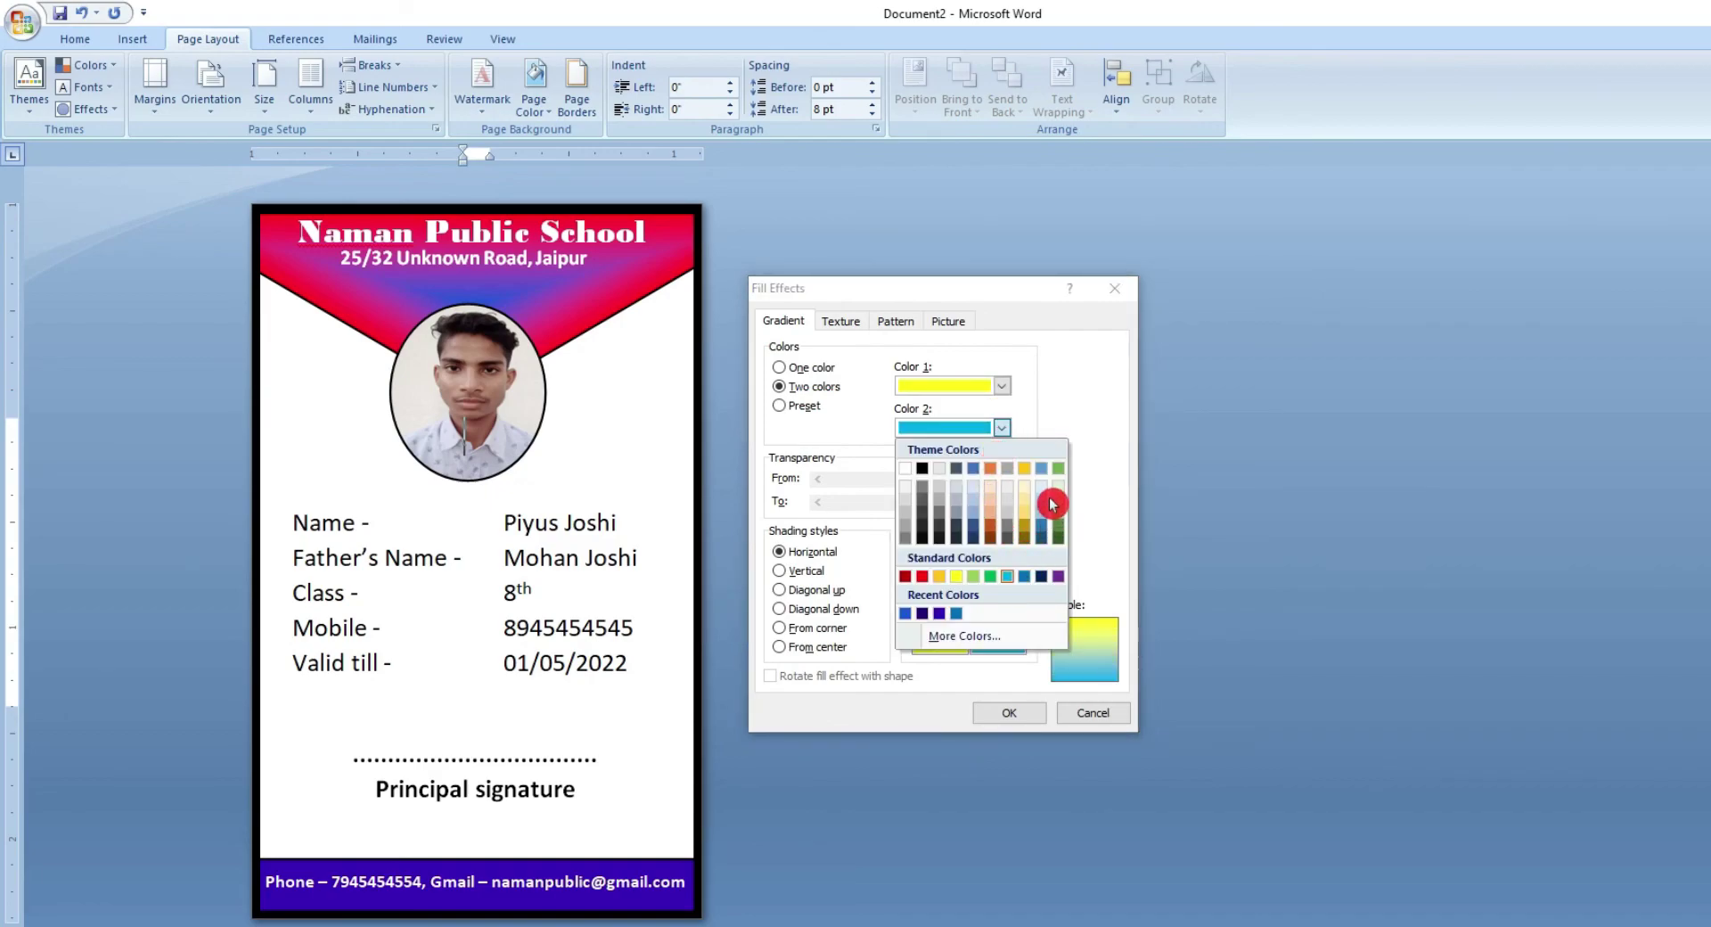
left_click(989, 467)
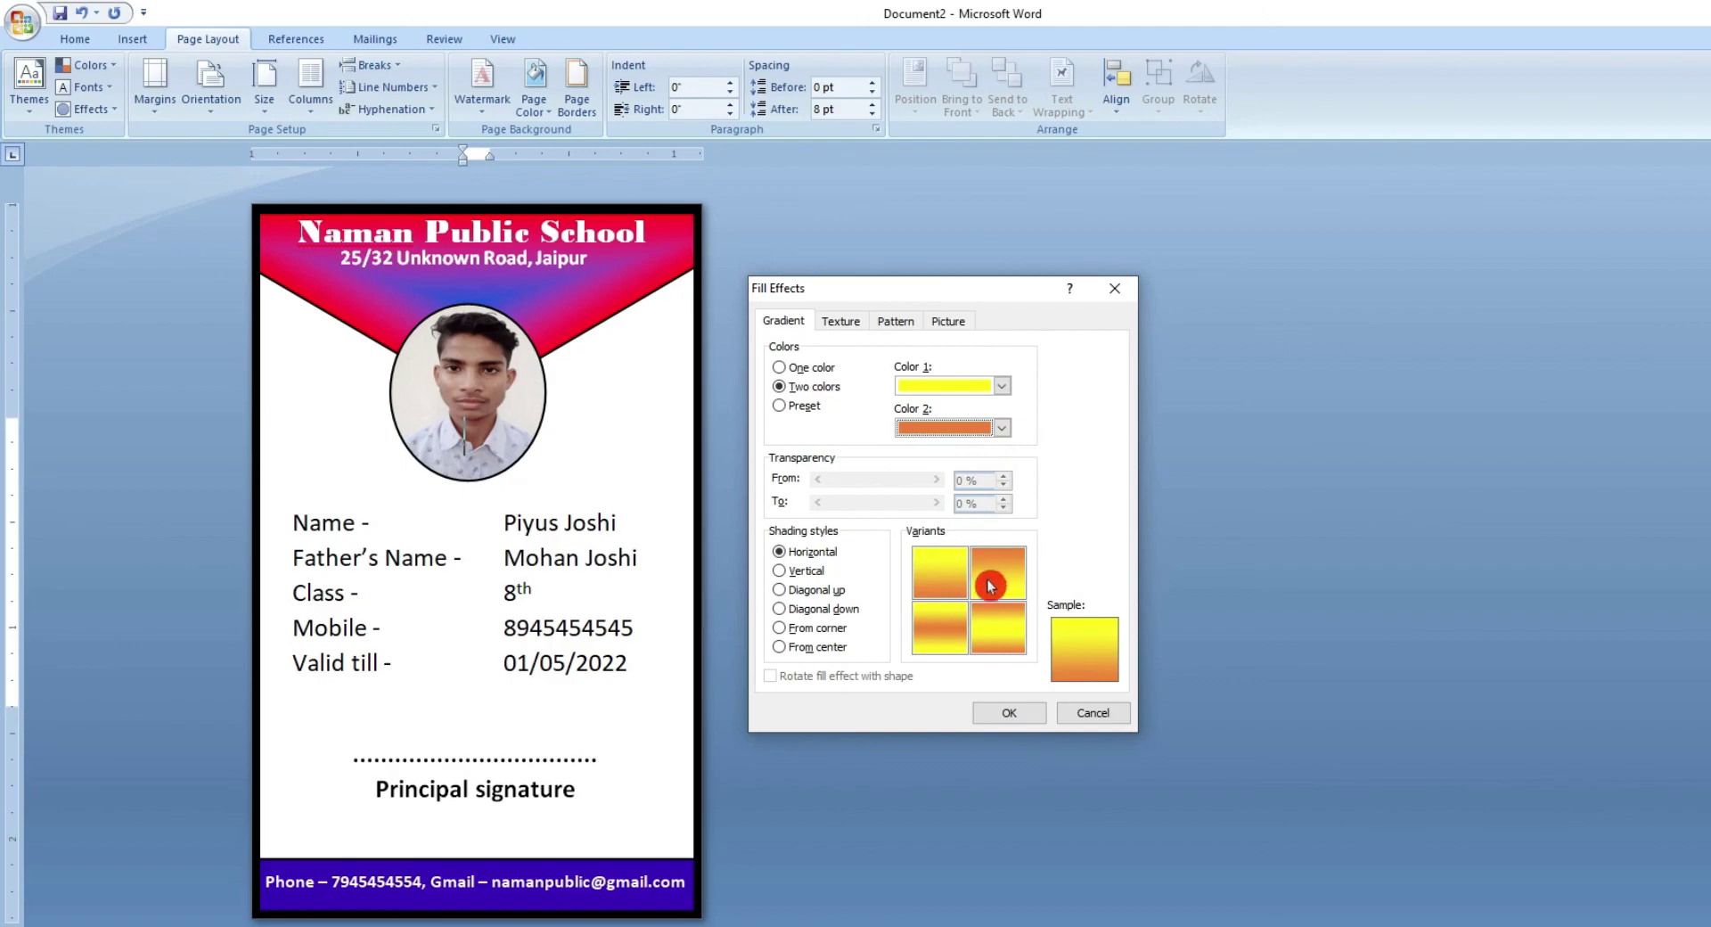
left_click(997, 572)
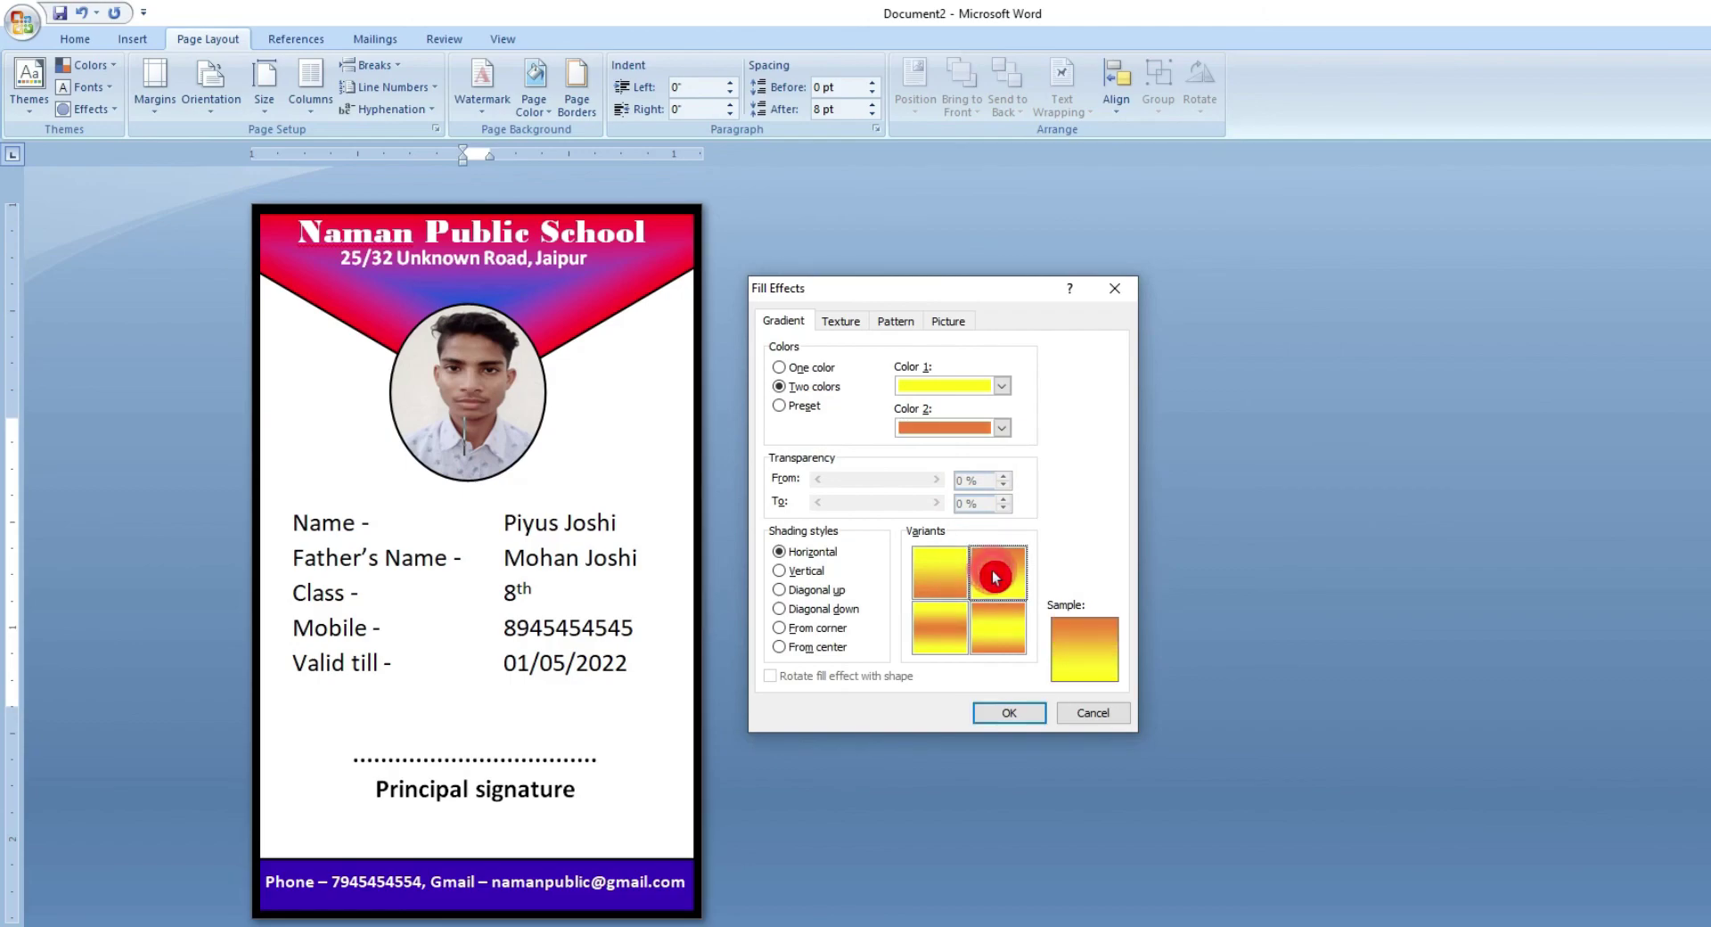
left_click(1021, 714)
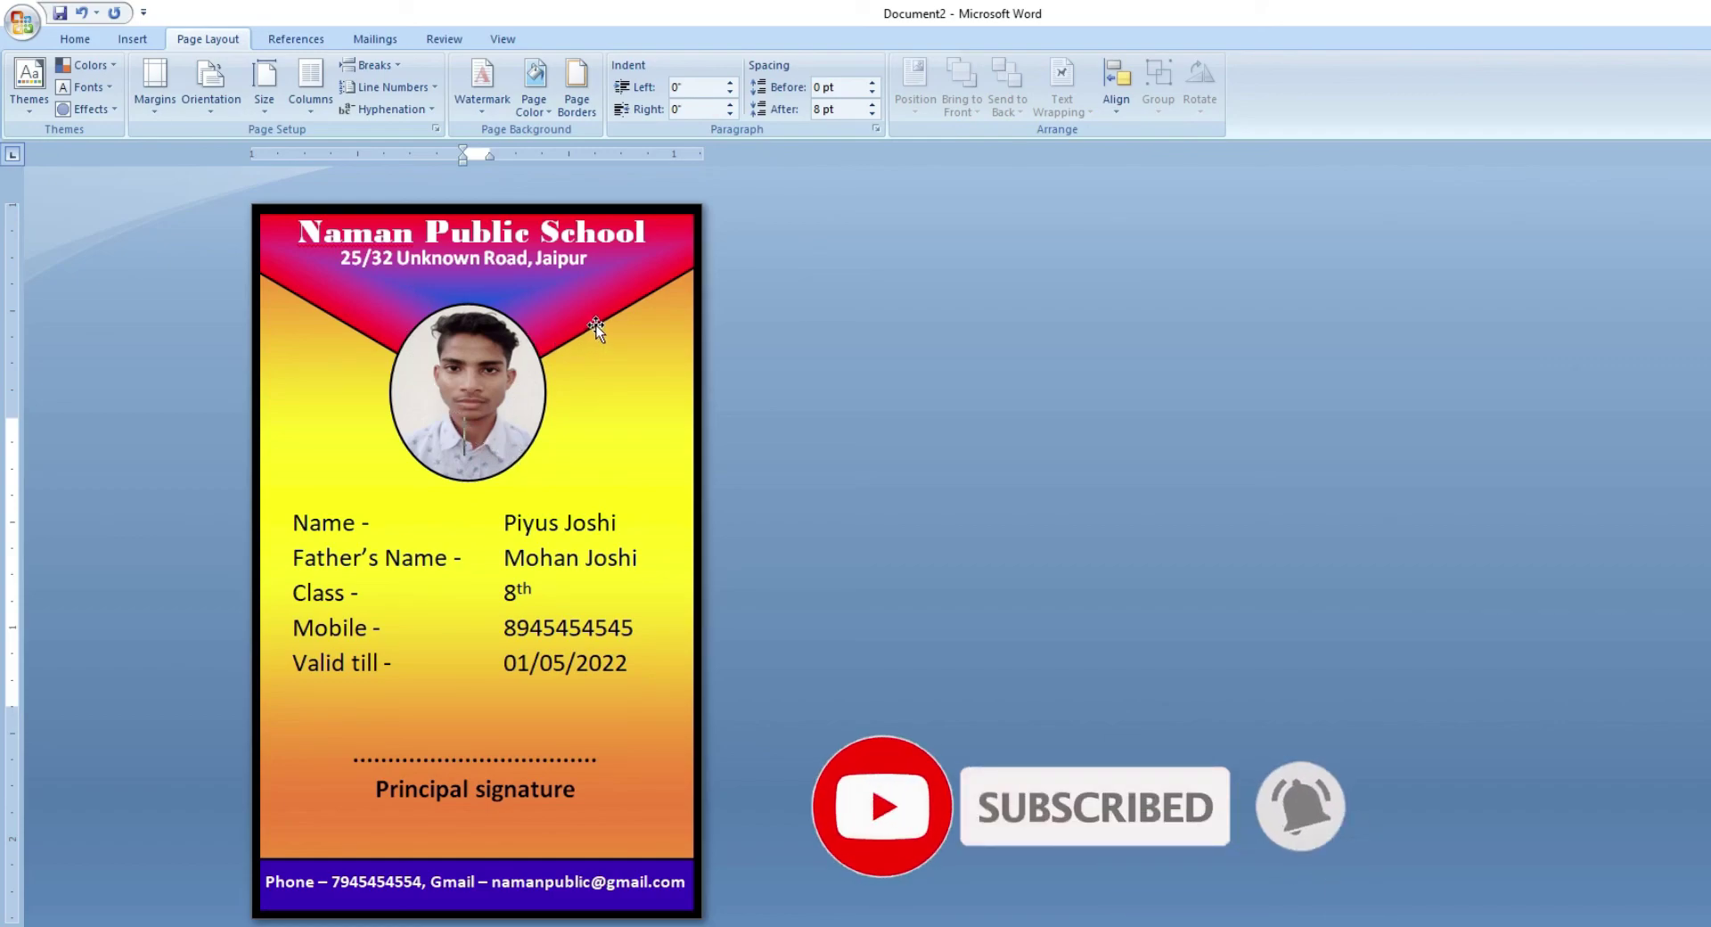
Nudge the portrait photo oval up slightly with the arrow keys, then deselect it
left_click(534, 353)
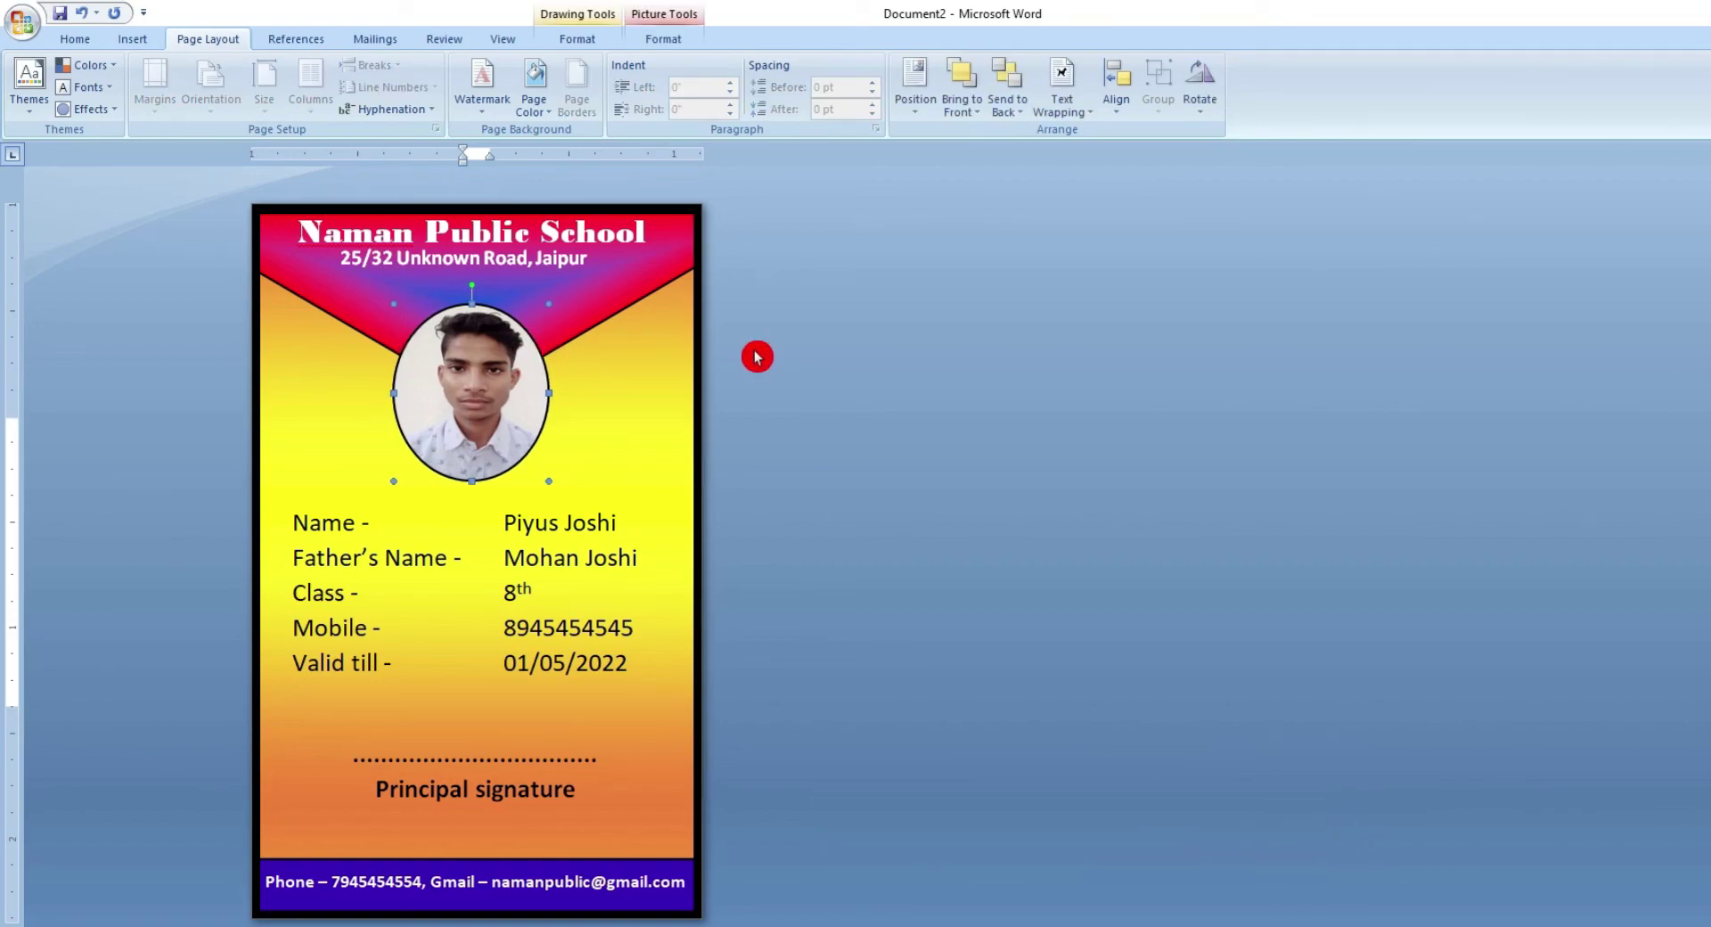
key("Up")
key("Up")
key("Right")
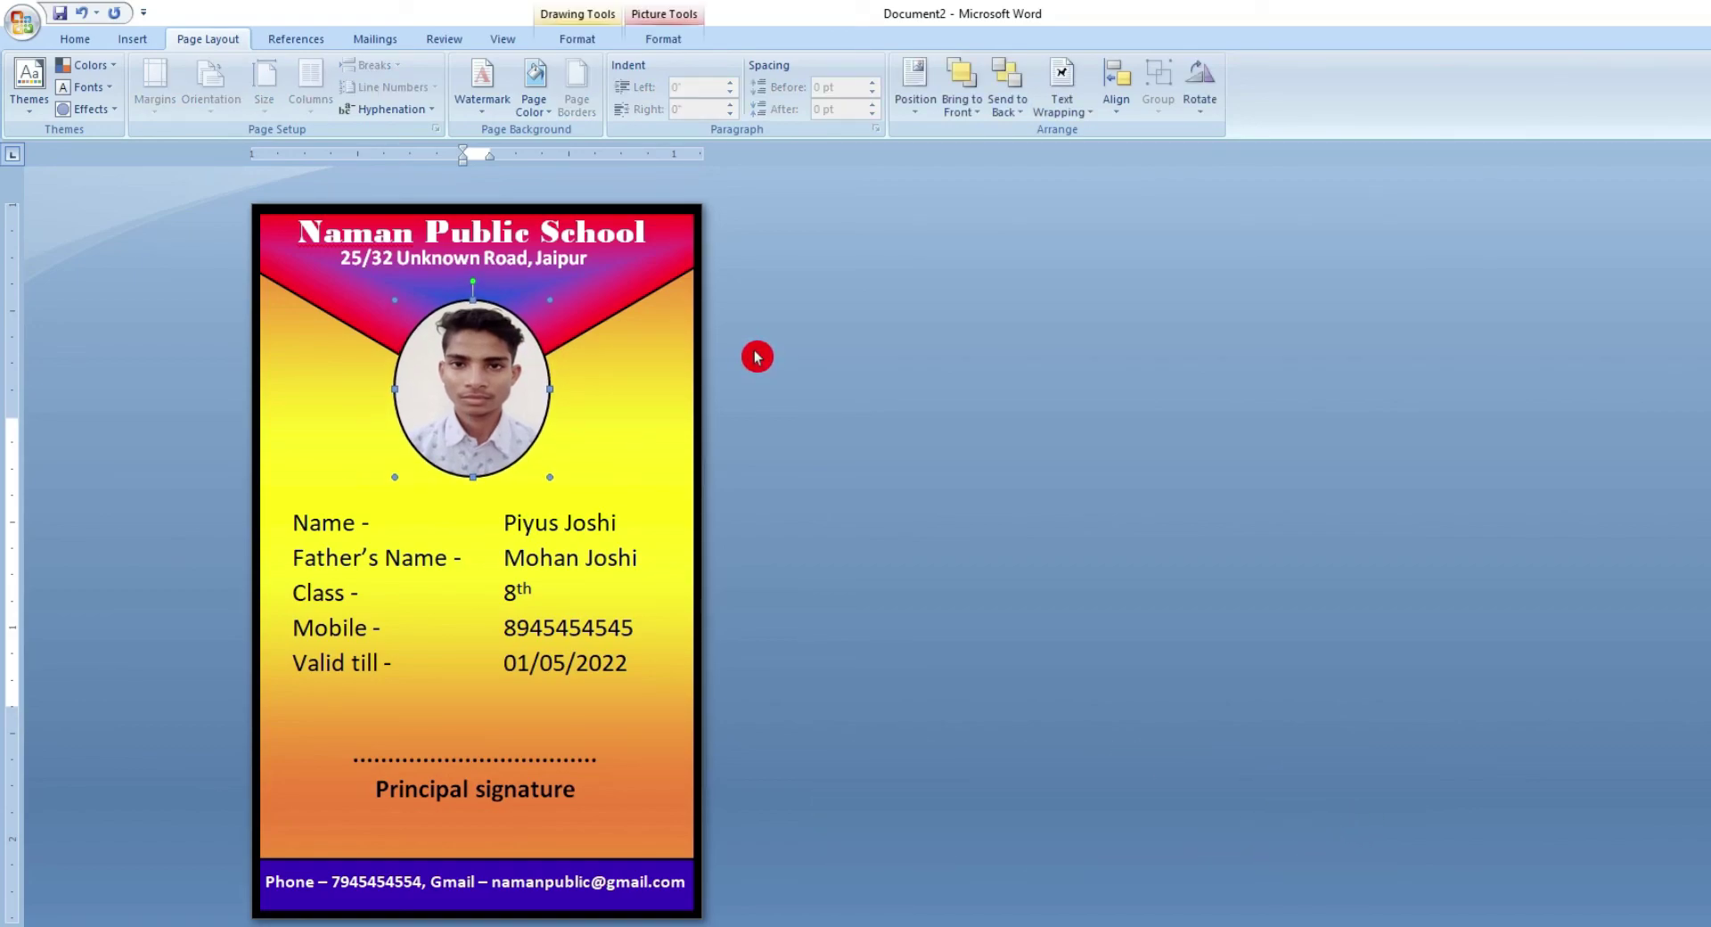
left_click(659, 420)
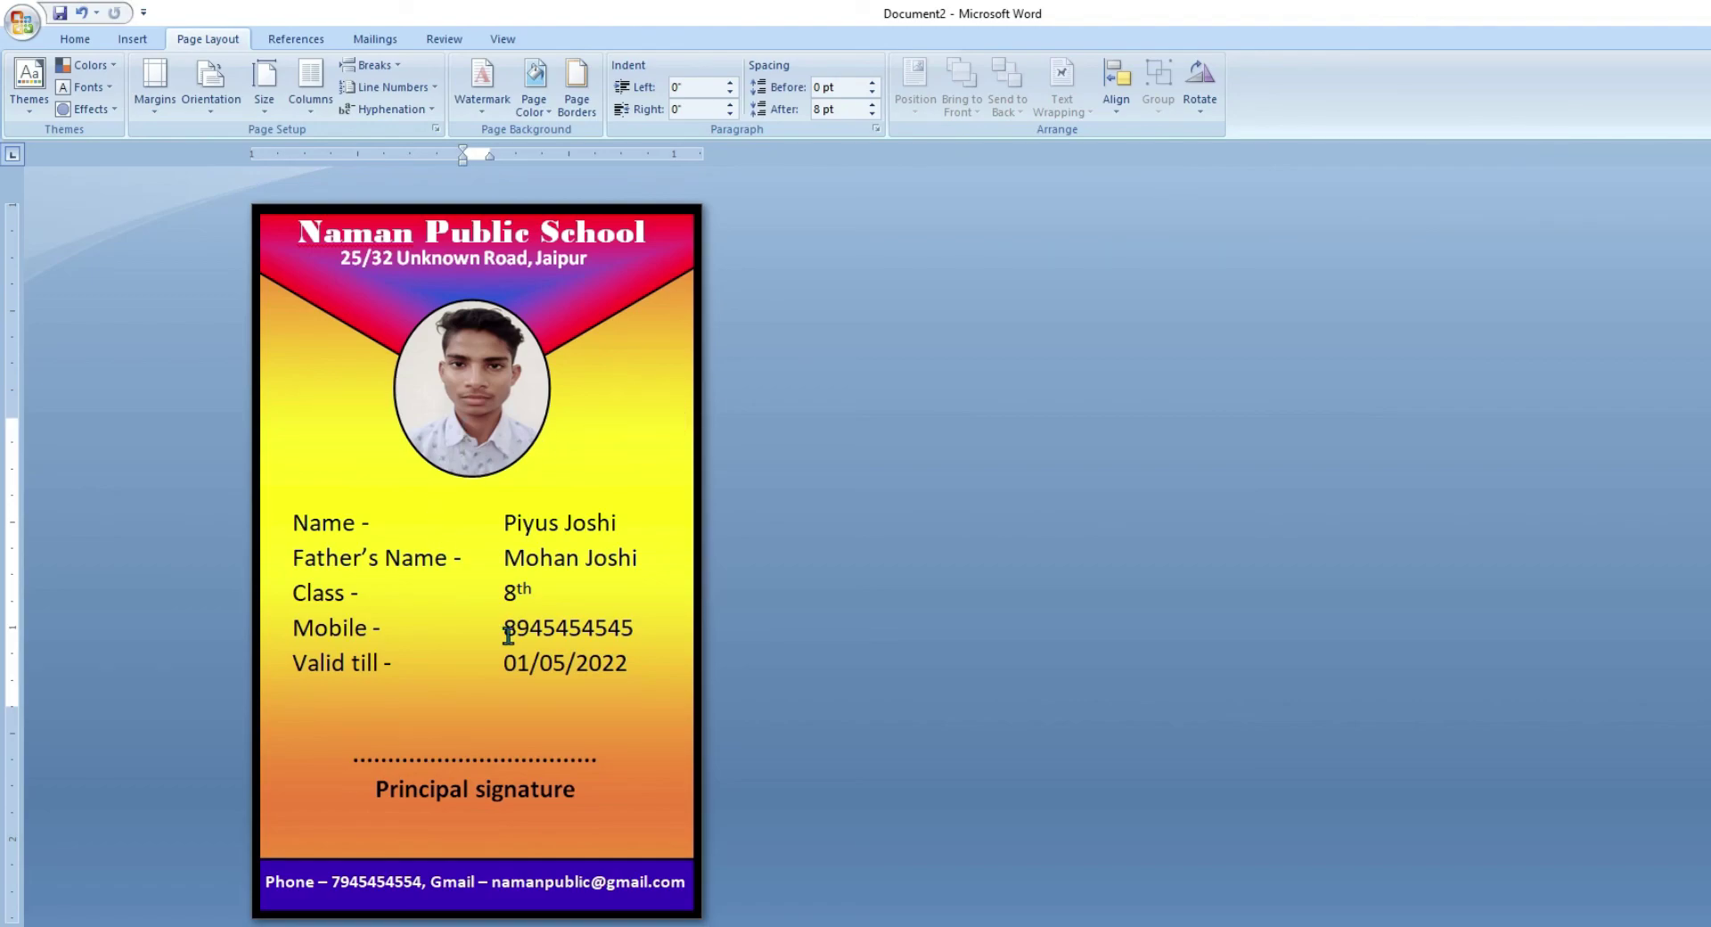